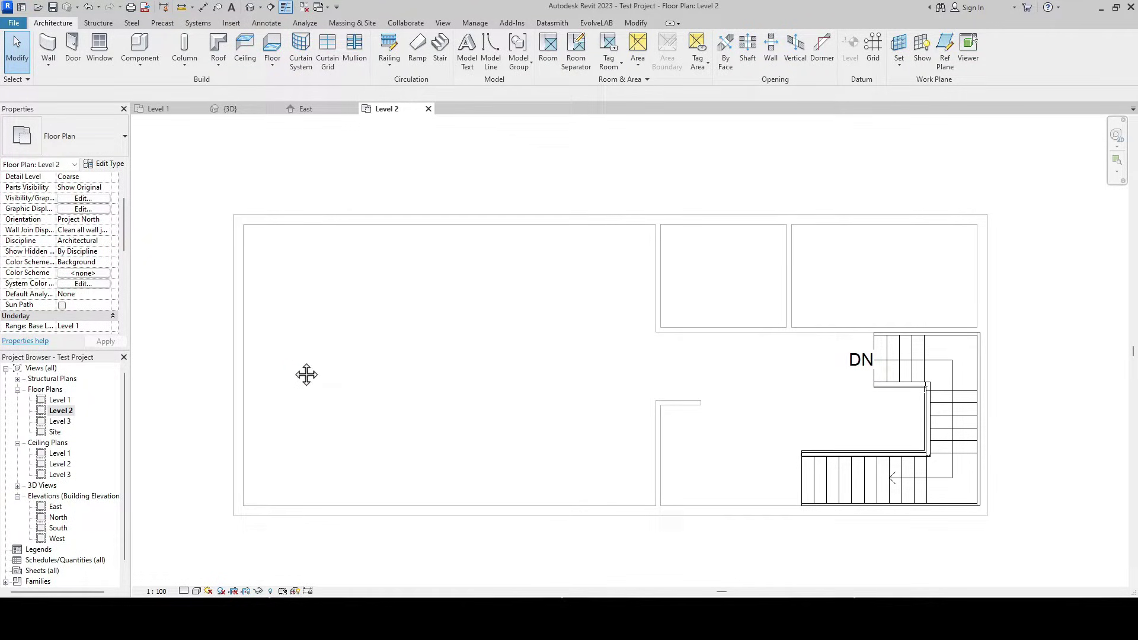
pyautogui.scroll(-1, 306, 374)
pyautogui.scroll(-1, 333, 371)
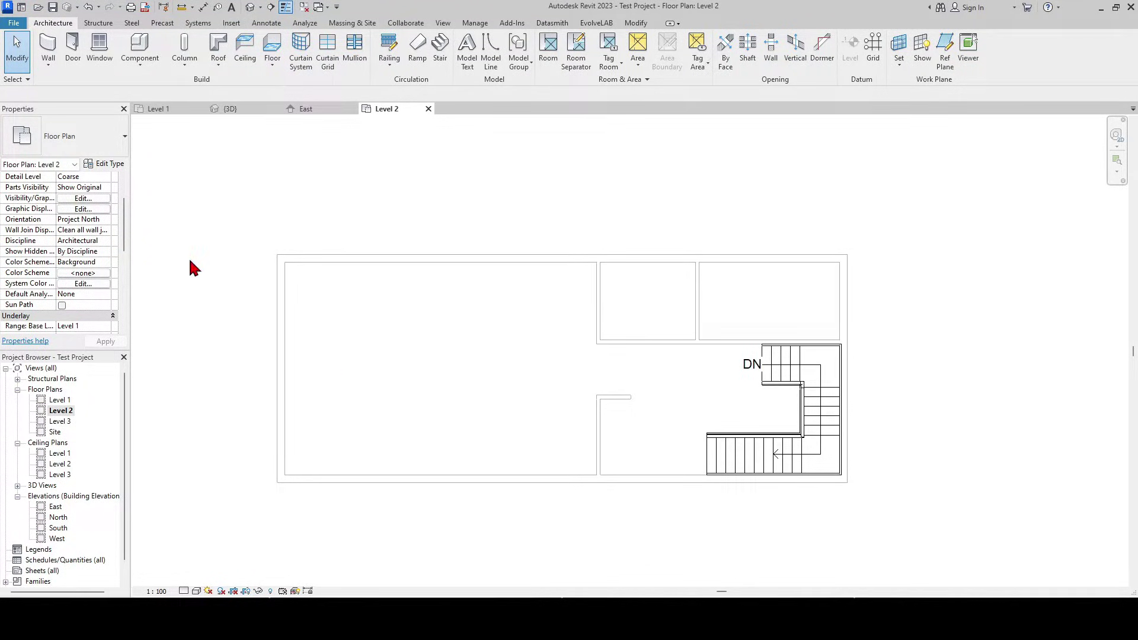
pyautogui.scroll(-3, 105, 261)
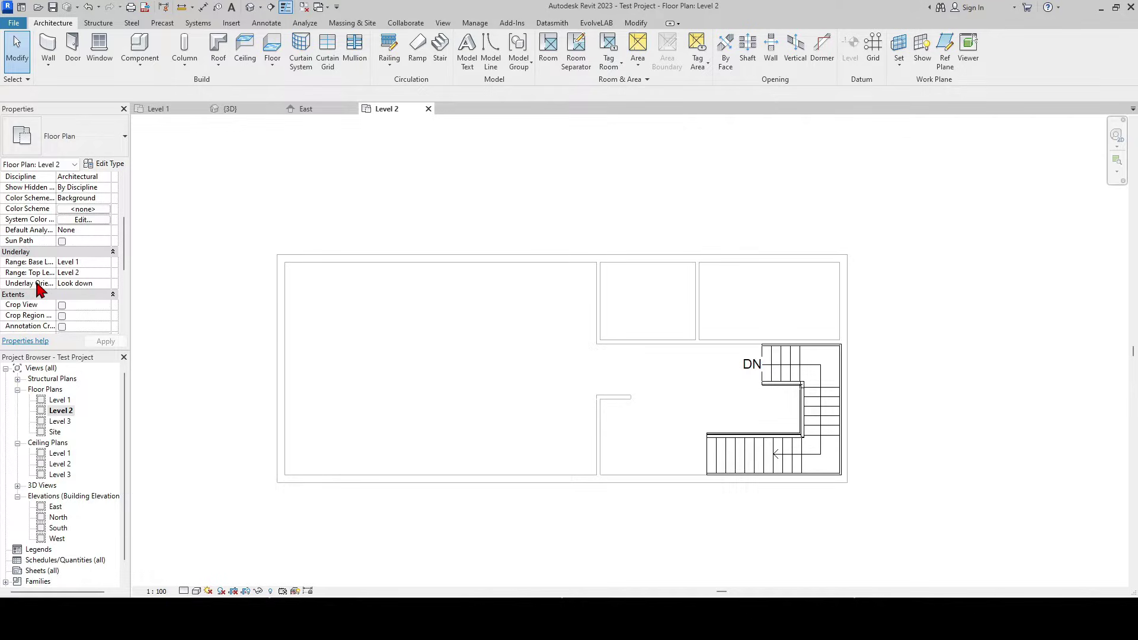
pyautogui.scroll(2, 12, 262)
pyautogui.scroll(1, 65, 233)
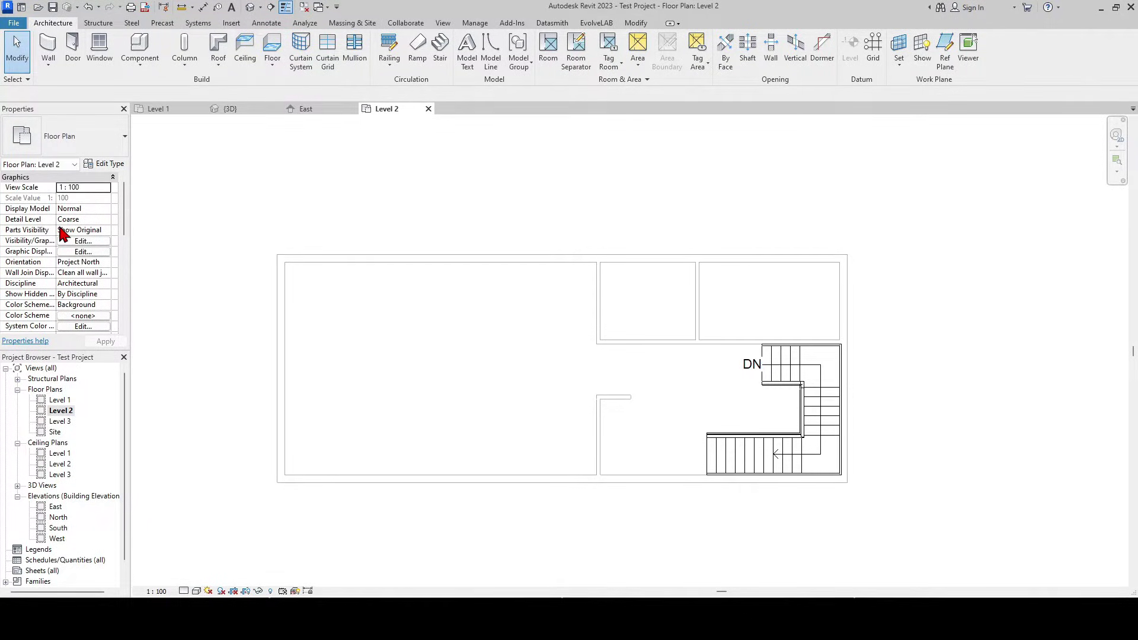
pyautogui.scroll(-2, 64, 233)
pyautogui.scroll(-2, 65, 235)
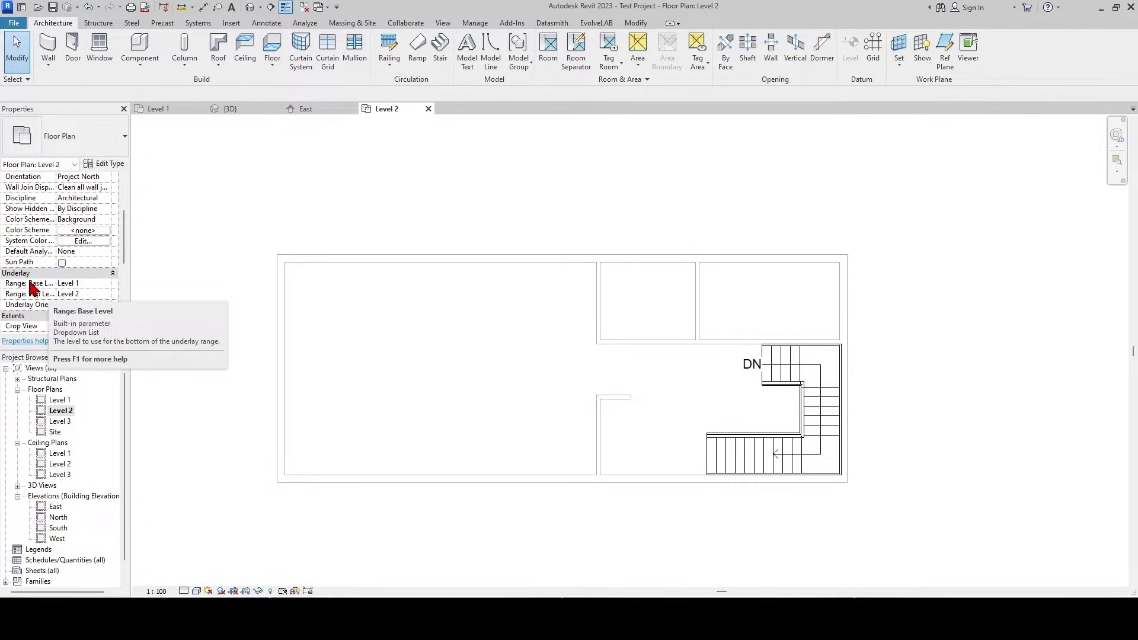
# - Switch the Level 2 underlay base level to None, then back to Level 1
pyautogui.click(109, 282)
pyautogui.click(81, 294)
pyautogui.click(105, 341)
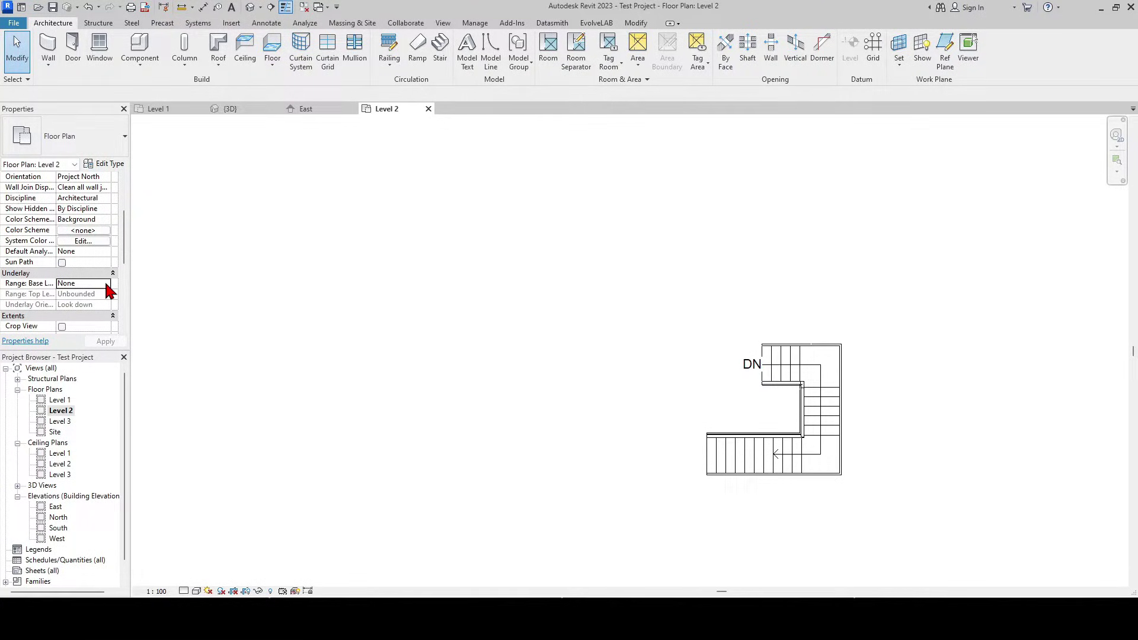
pyautogui.click(109, 283)
pyautogui.click(79, 299)
pyautogui.click(105, 341)
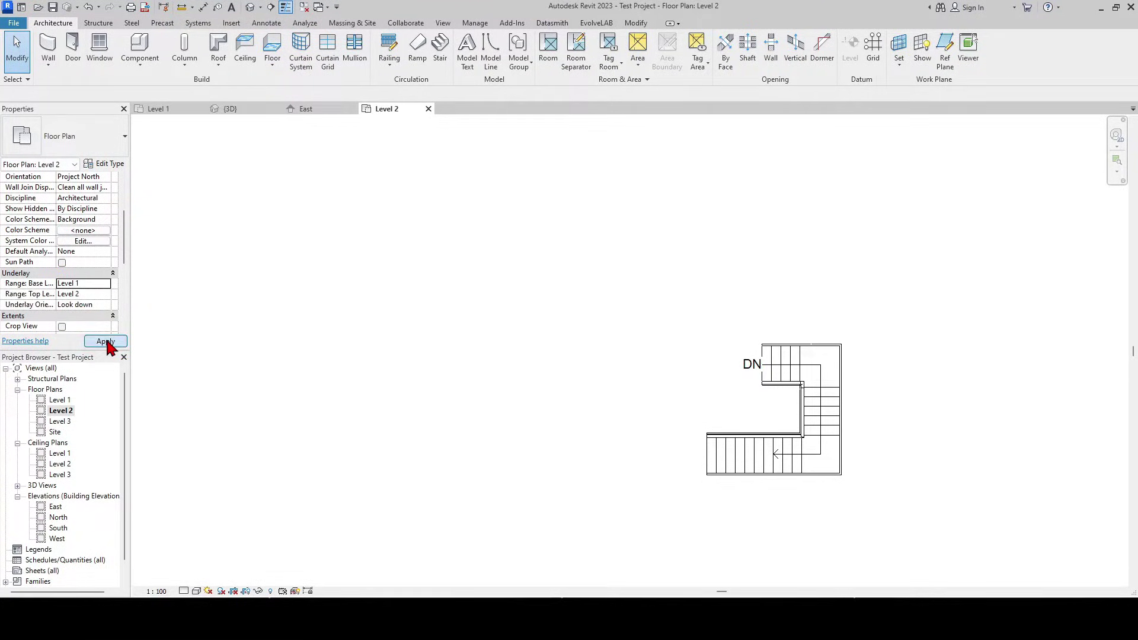
pyautogui.scroll(-1, 906, 290)
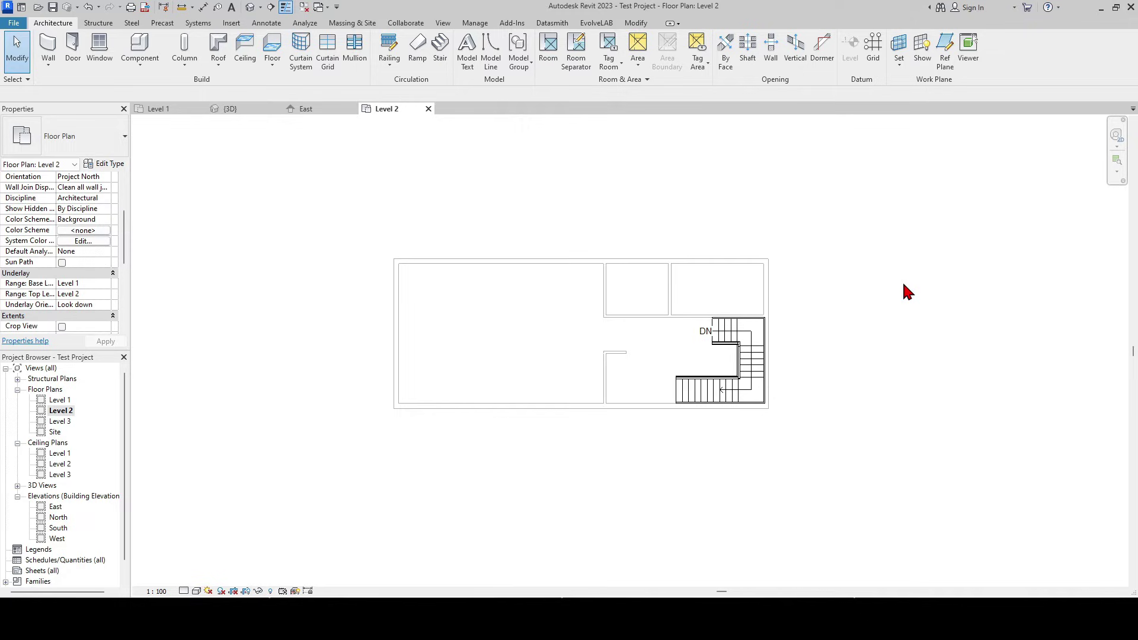
pyautogui.scroll(1, 889, 342)
pyautogui.scroll(2, 870, 360)
# - Sketch a closed 600 by 1500 wall rectangle with a Finish Face: Exterior location line
pyautogui.press('w')
pyautogui.press('a')
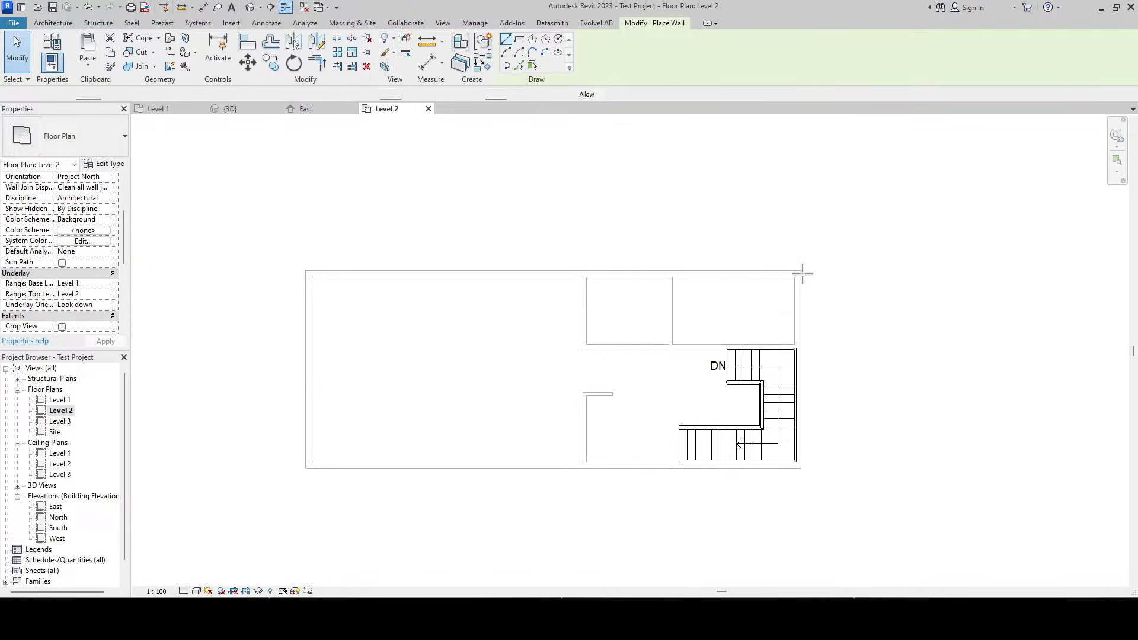
pyautogui.click(329, 93)
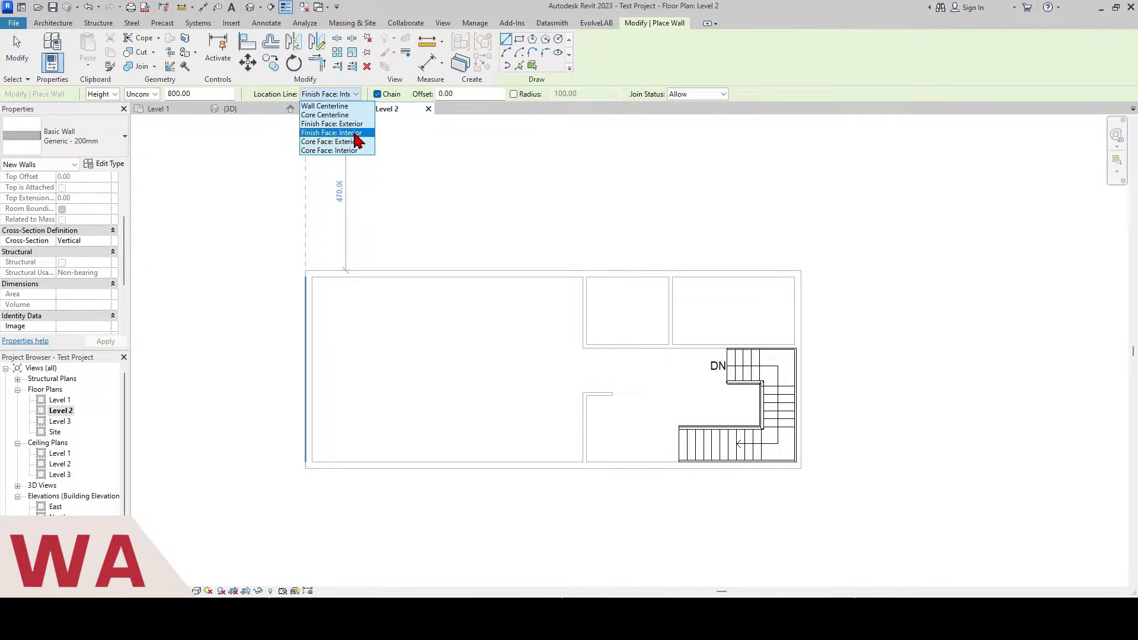
pyautogui.click(331, 123)
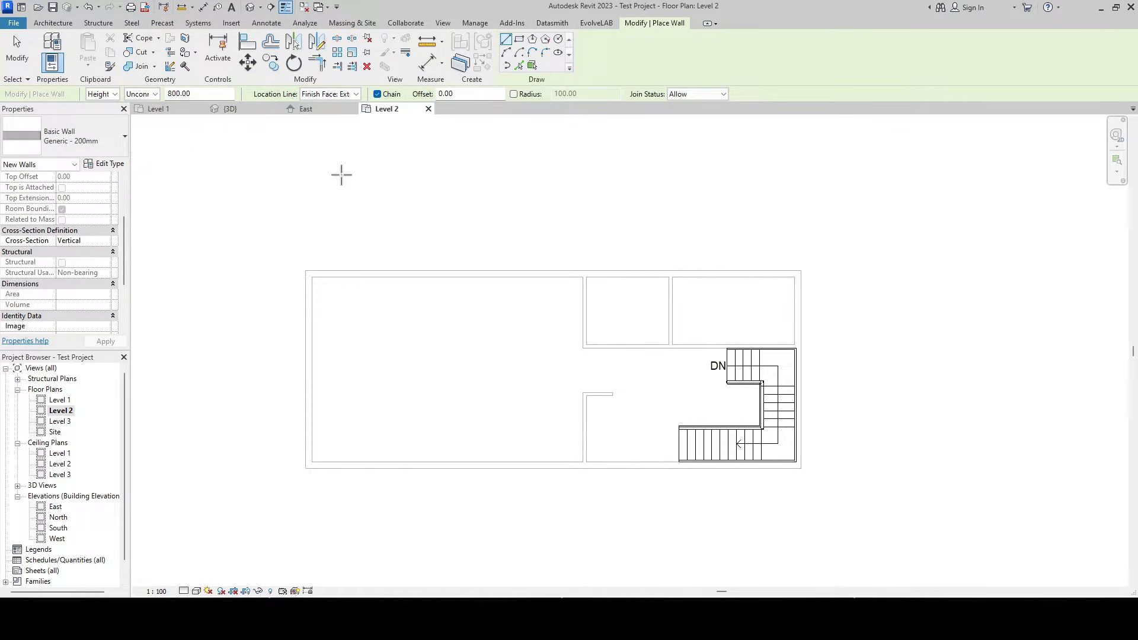
pyautogui.scroll(1, 767, 292)
pyautogui.scroll(1, 665, 274)
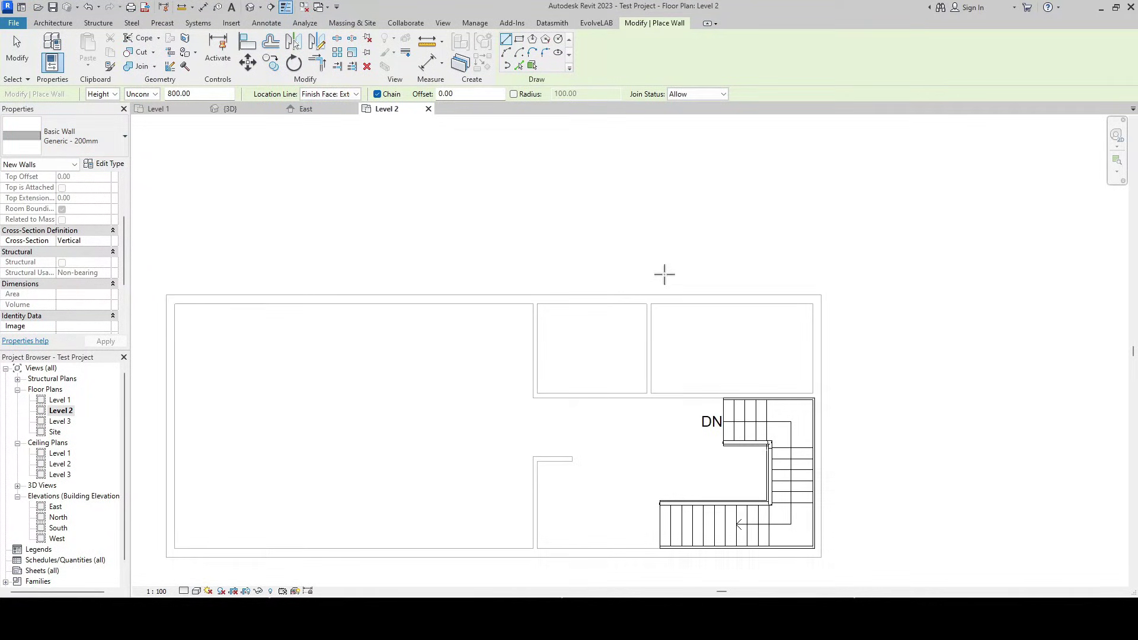
pyautogui.click(647, 230)
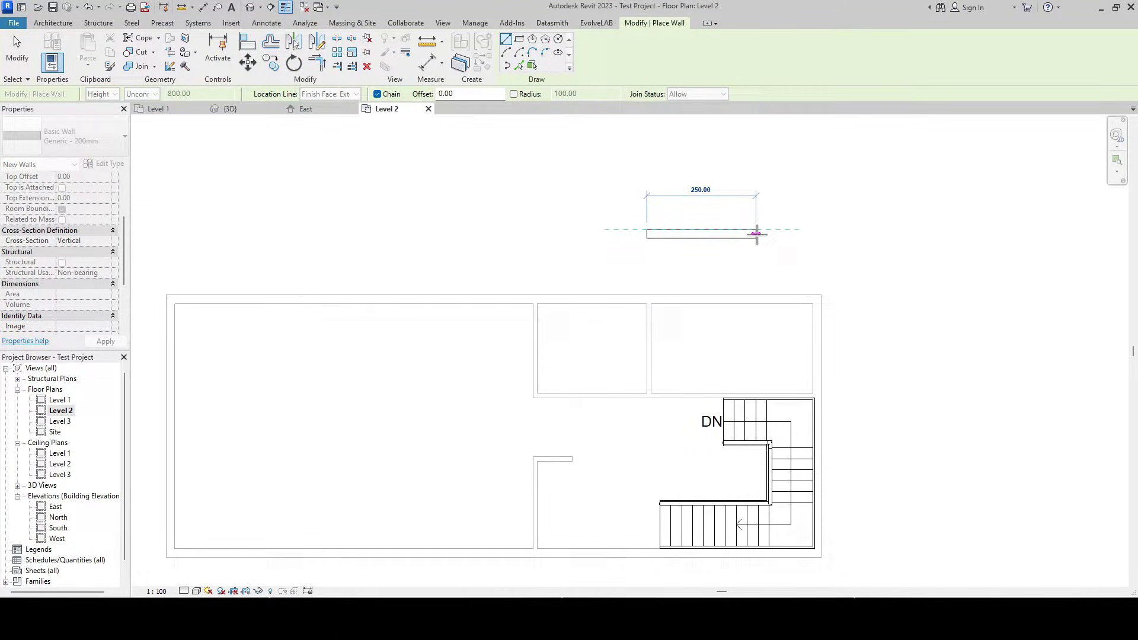
pyautogui.write('600')
pyautogui.press('Return')
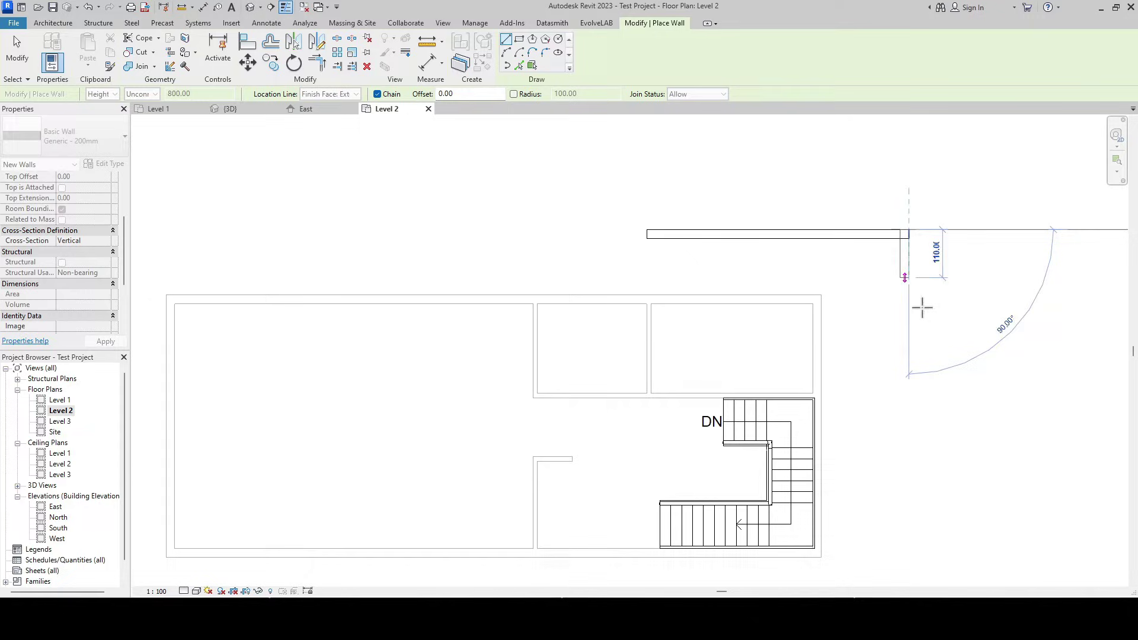
pyautogui.moveTo(937, 391); pyautogui.dragTo(897, 314, button='middle')
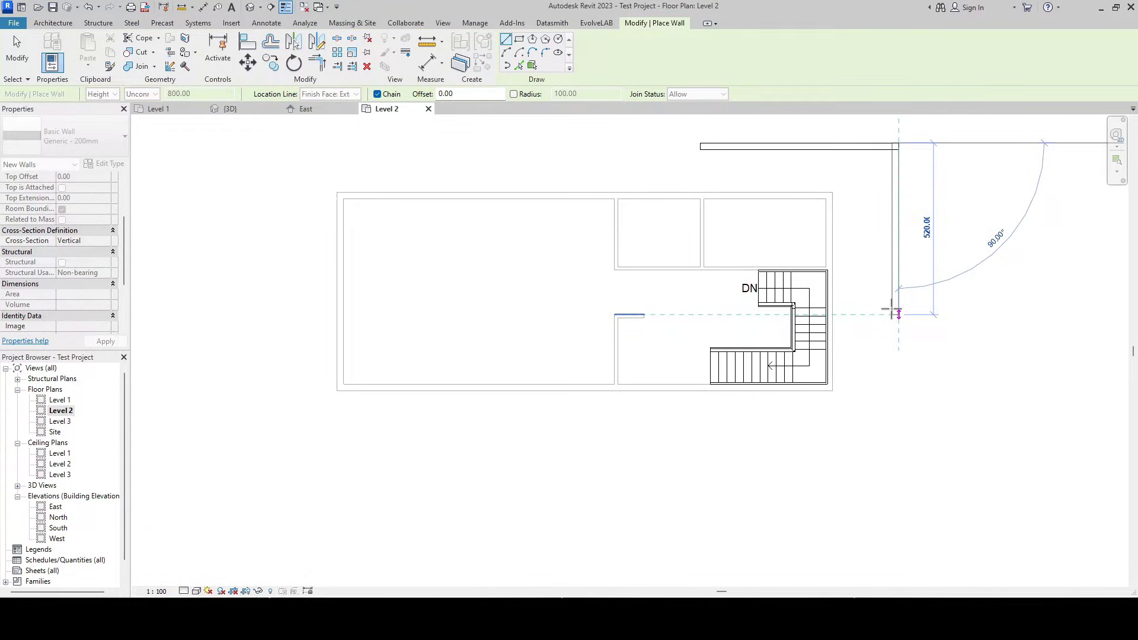
pyautogui.write('1500')
pyautogui.press('Return')
pyautogui.scroll(-2, 901, 309)
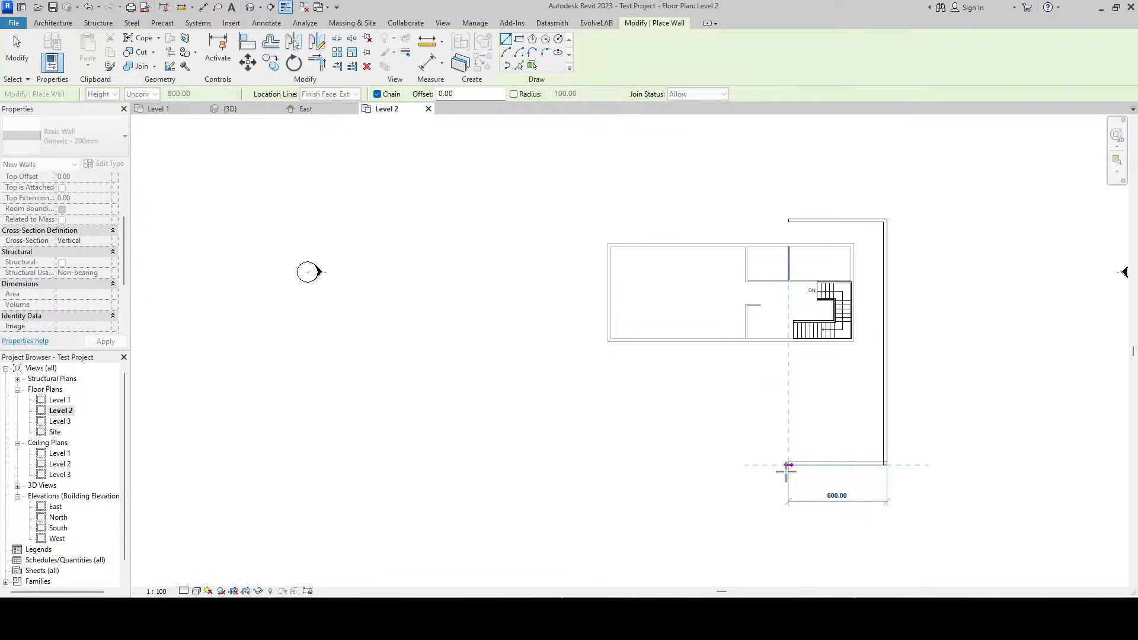
pyautogui.click(789, 463)
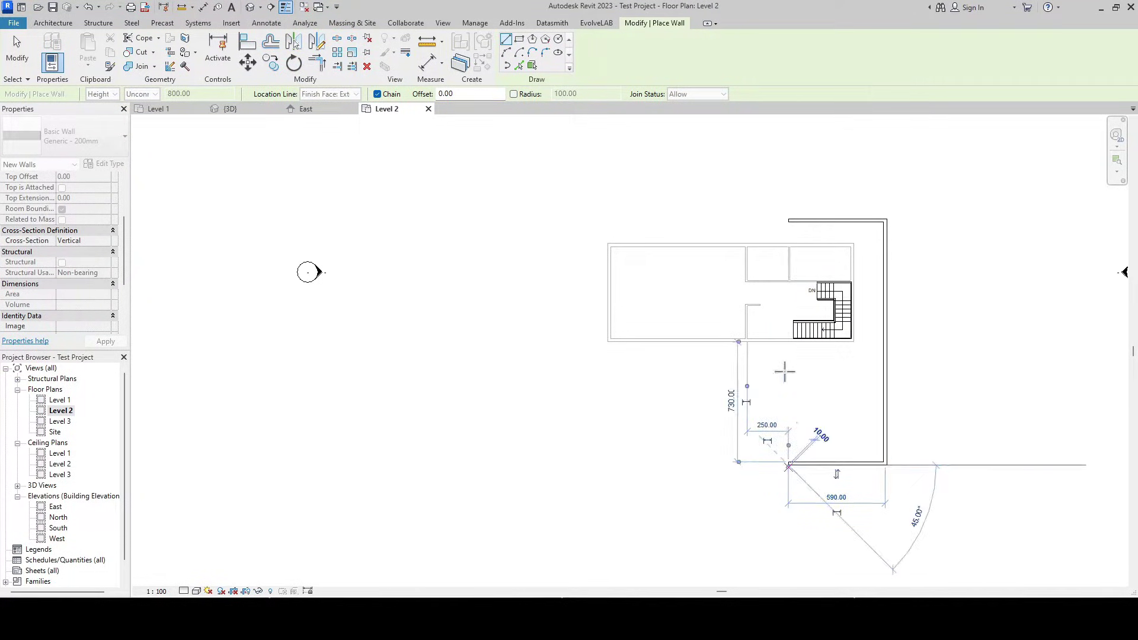
pyautogui.click(789, 233)
pyautogui.press('Escape')
pyautogui.press('Escape')
pyautogui.scroll(1, 872, 288)
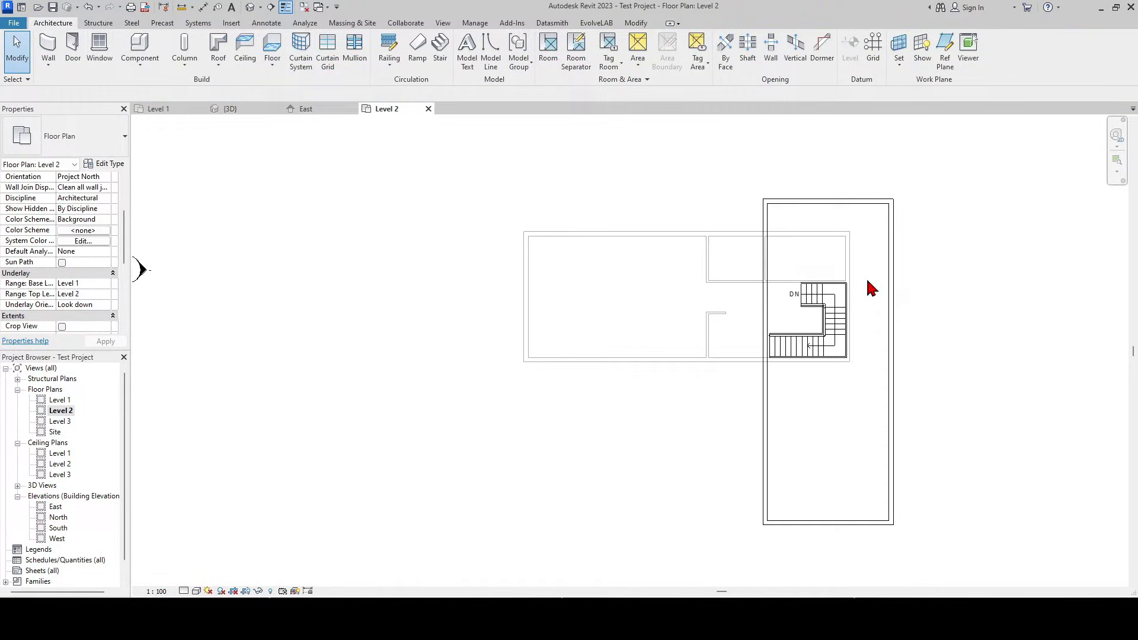
pyautogui.scroll(3, 837, 302)
pyautogui.press('w')
pyautogui.press('a')
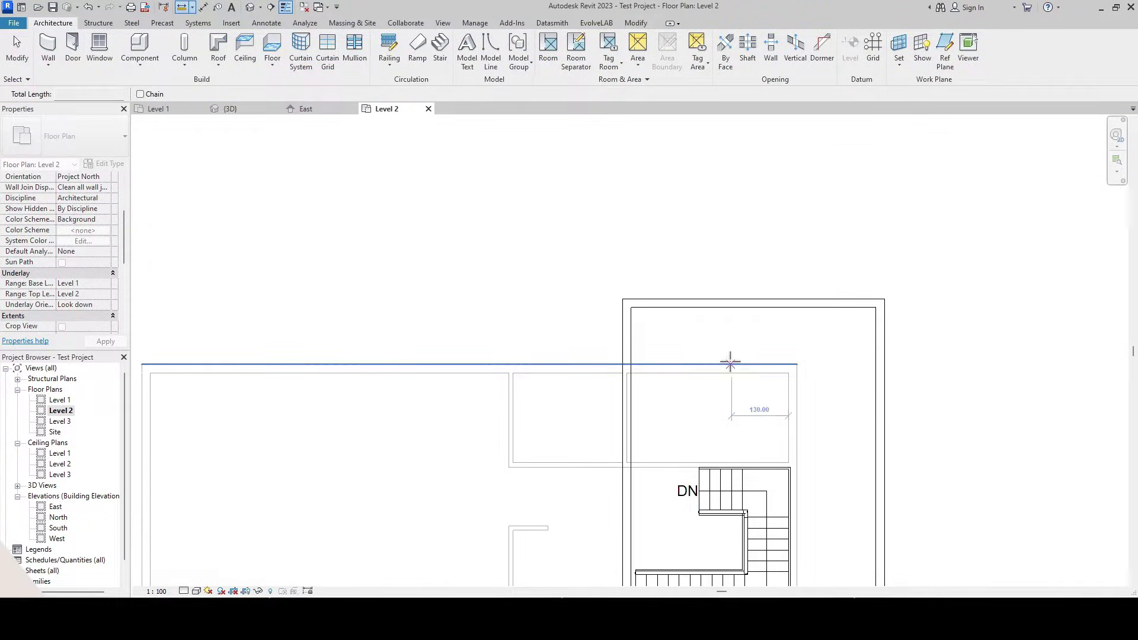
pyautogui.click(730, 363)
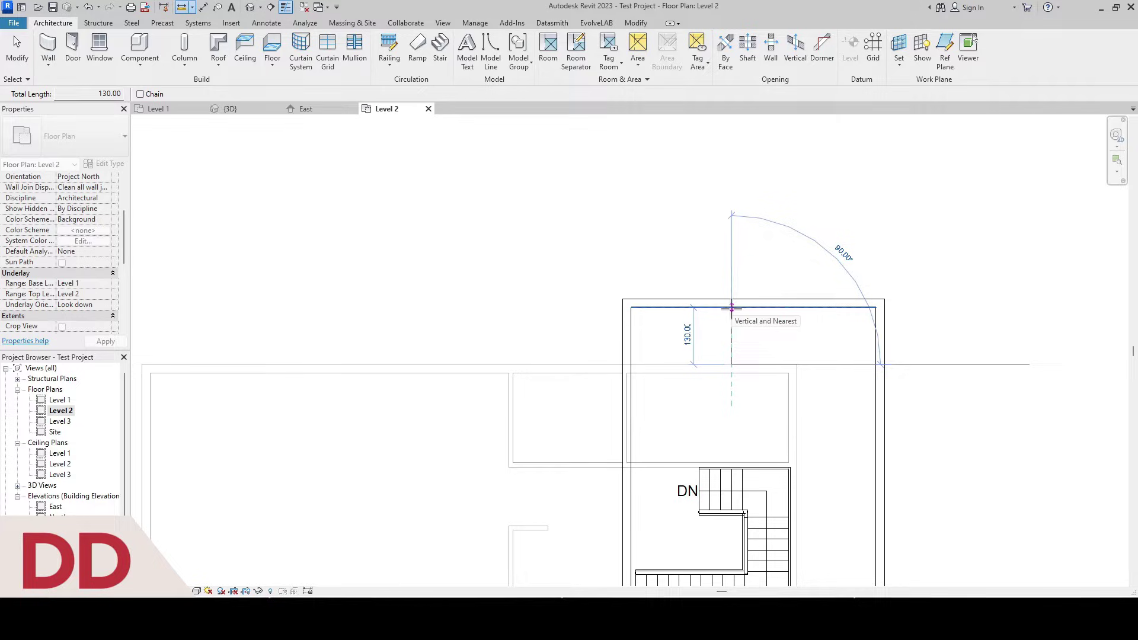
pyautogui.scroll(1, 731, 309)
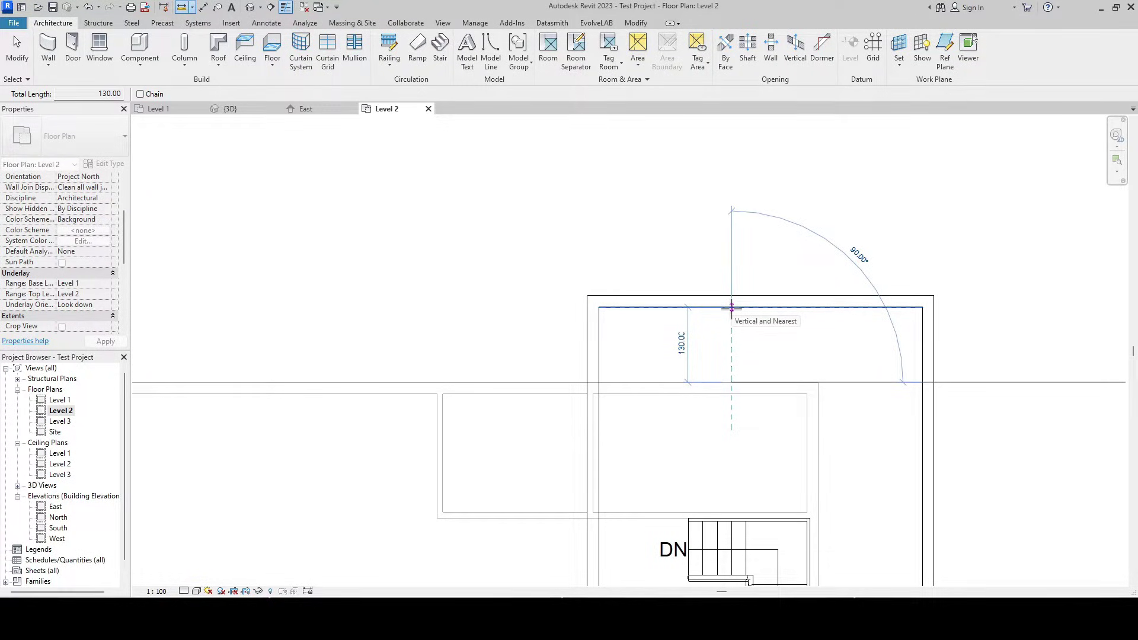
pyautogui.click(732, 309)
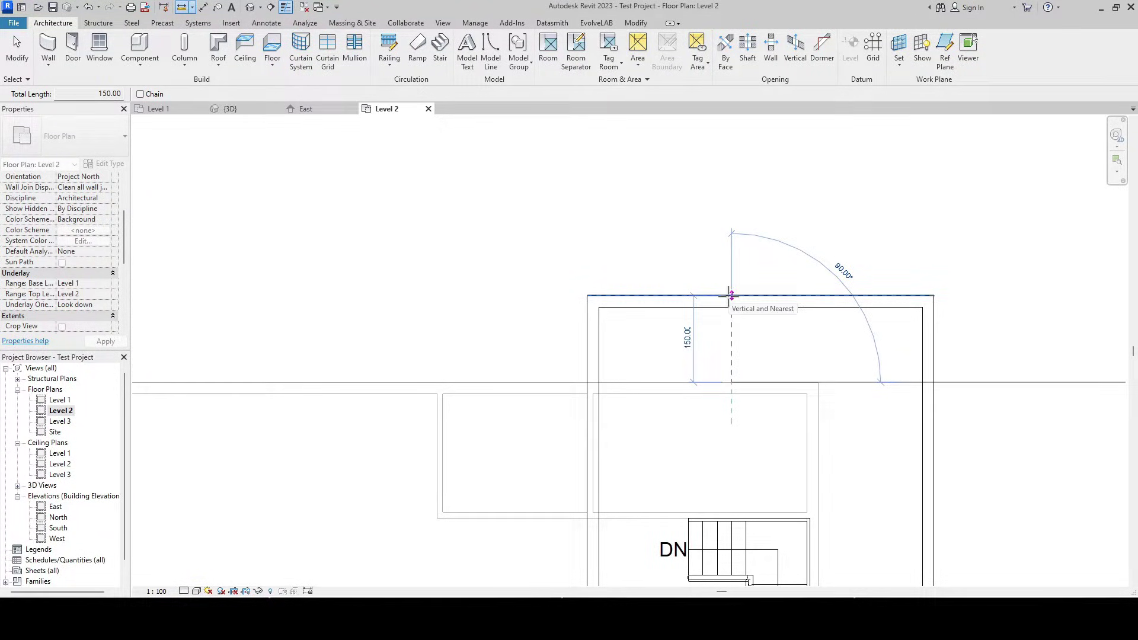
pyautogui.press('Escape')
pyautogui.press('Escape')
pyautogui.moveTo(731, 309); pyautogui.dragTo(731, 250, button='middle')
pyautogui.press('Return')
pyautogui.click(803, 353)
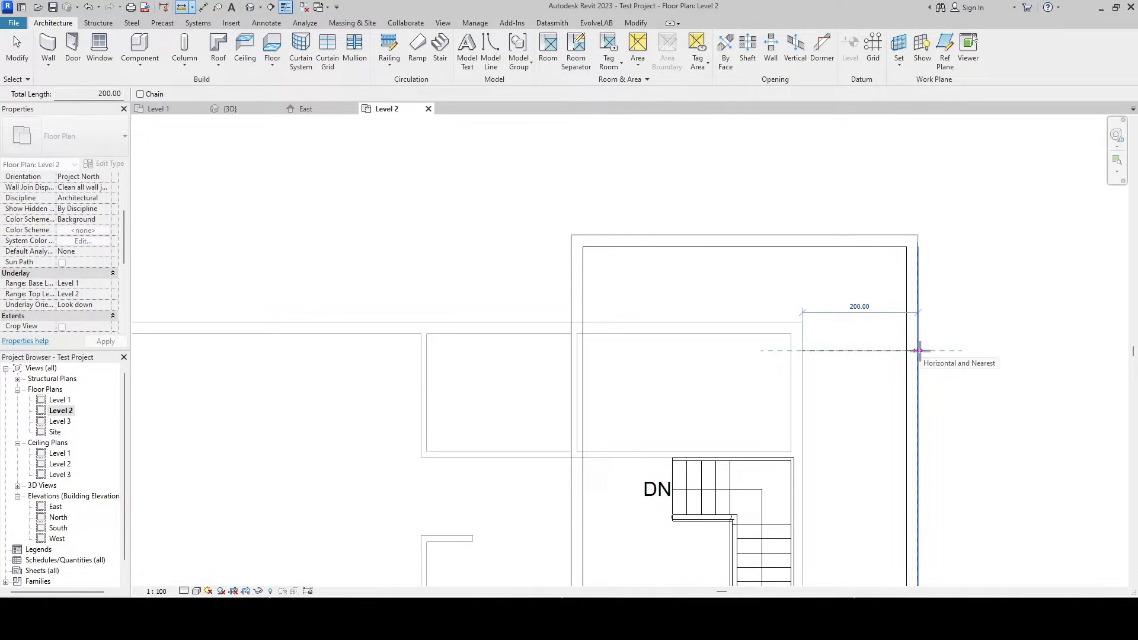
pyautogui.scroll(-3, 919, 353)
pyautogui.scroll(-3, 890, 294)
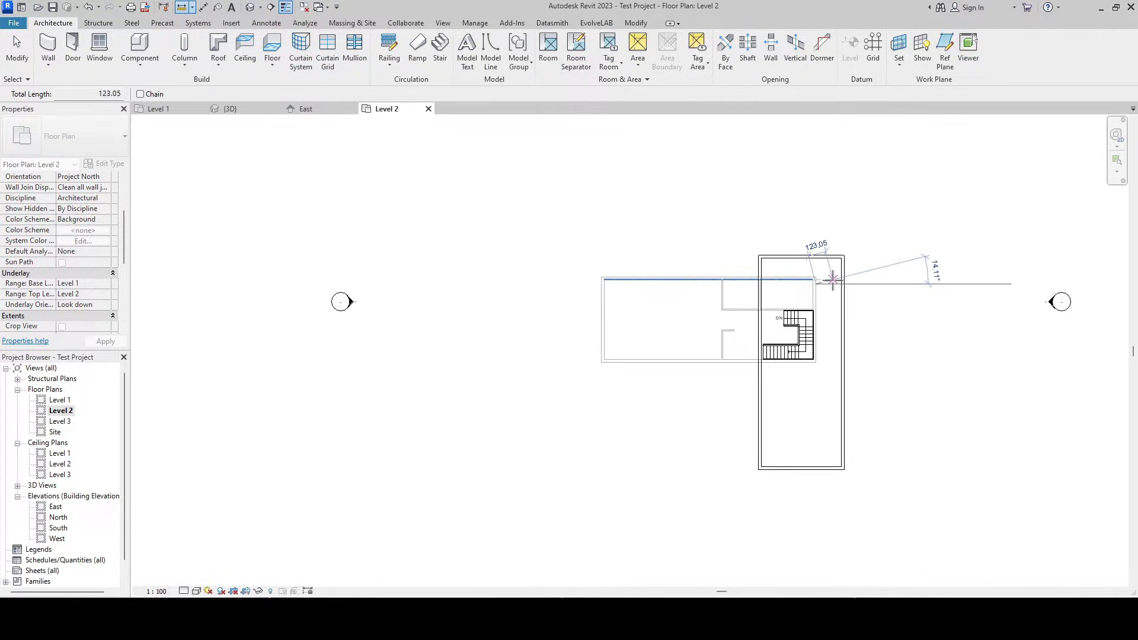
pyautogui.press('Escape')
pyautogui.press('Escape')
pyautogui.moveTo(729, 215); pyautogui.dragTo(870, 492)
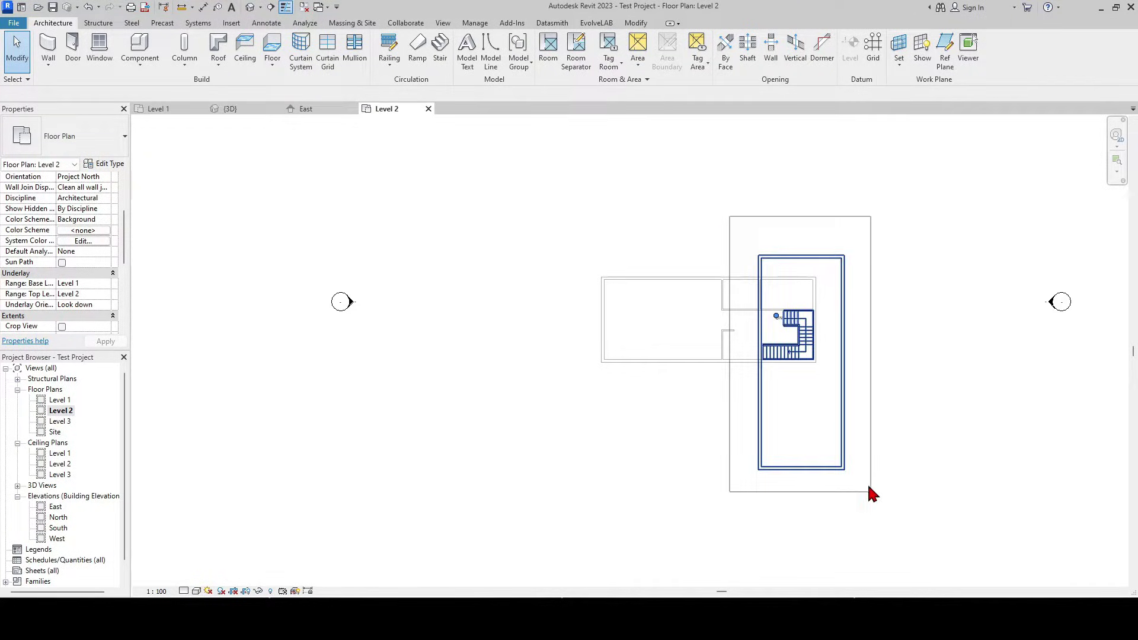
pyautogui.scroll(1, 760, 205)
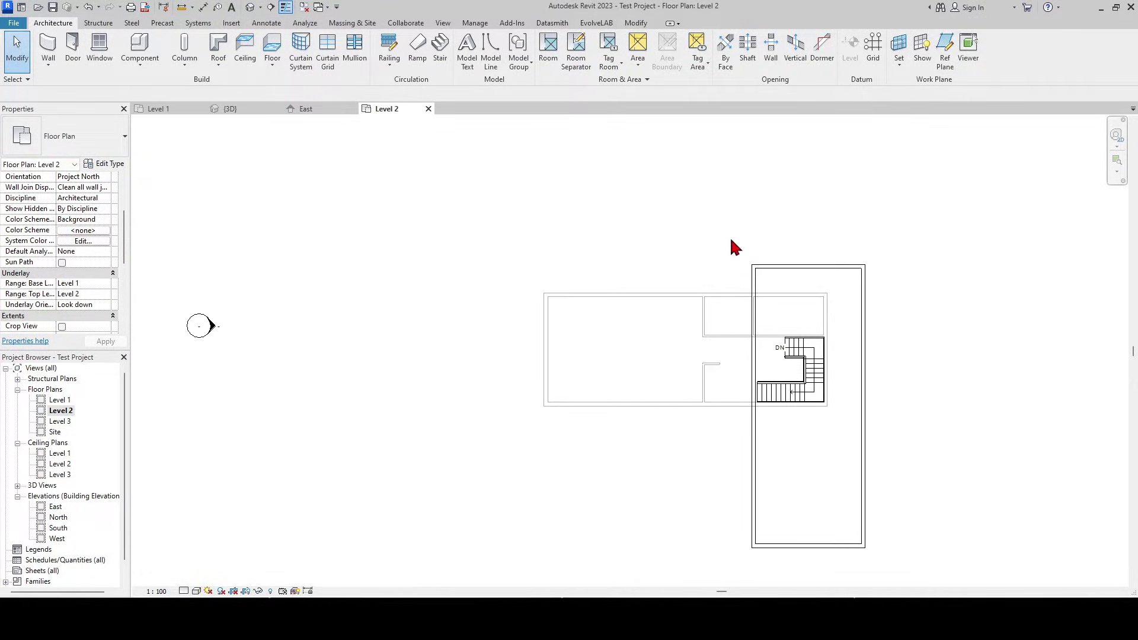
pyautogui.moveTo(851, 293); pyautogui.dragTo(824, 257, button='middle')
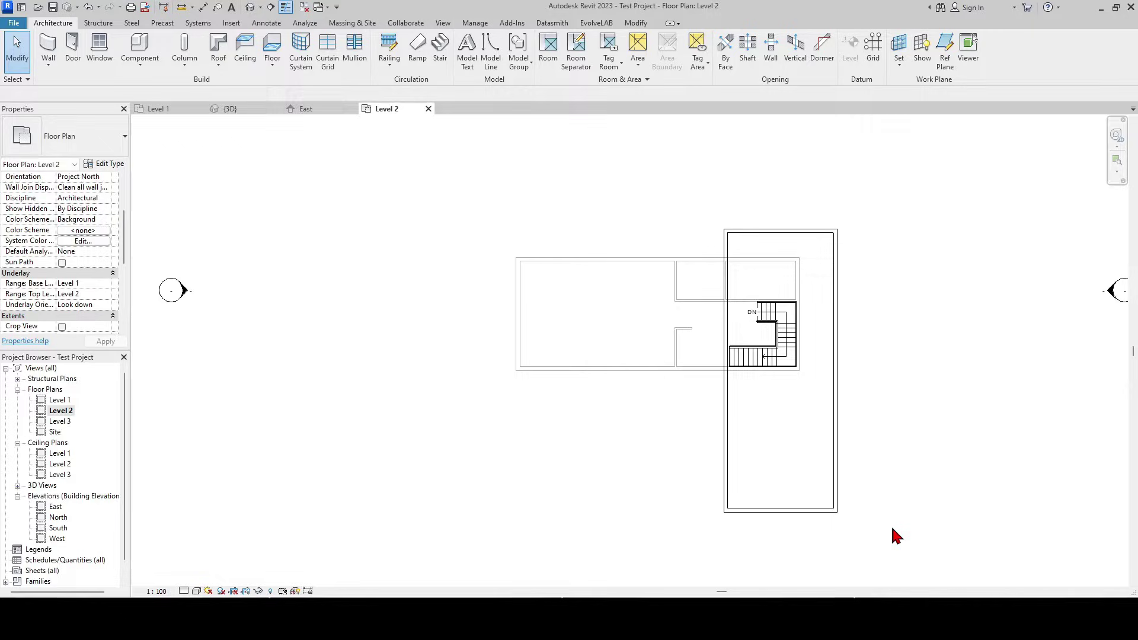
pyautogui.moveTo(896, 537)
pyautogui.mouseDown()
pyautogui.moveTo(666, 191)
pyautogui.moveTo(886, 268)
pyautogui.mouseUp()
pyautogui.click(815, 308)
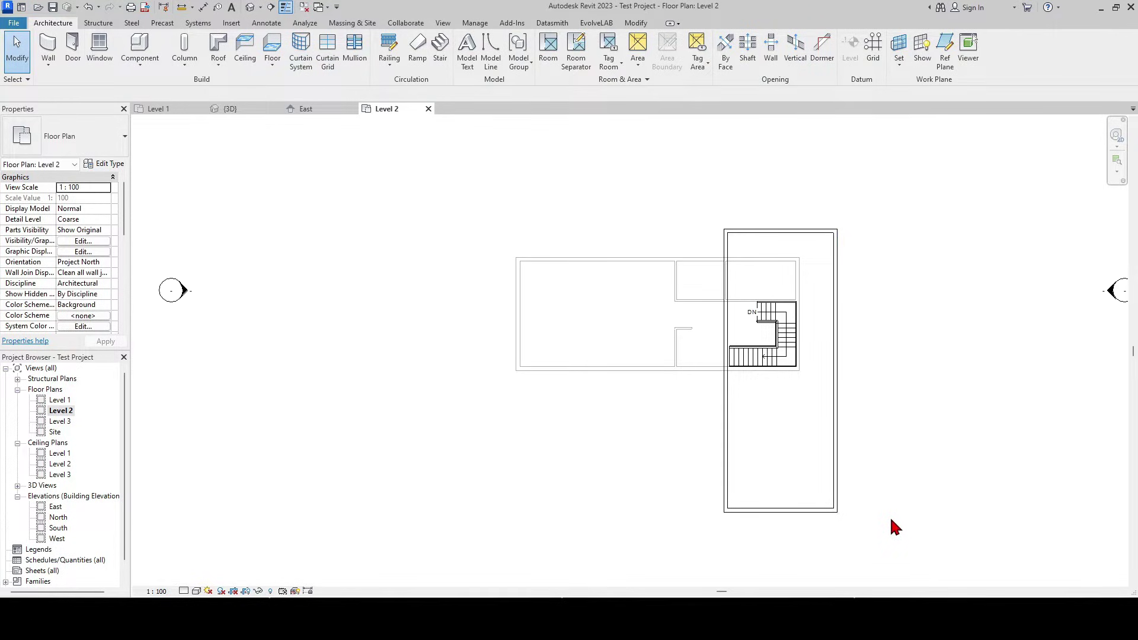
# - Window-select the new walls and the stair, then filter the selection down to Walls only
pyautogui.moveTo(896, 528); pyautogui.dragTo(621, 159)
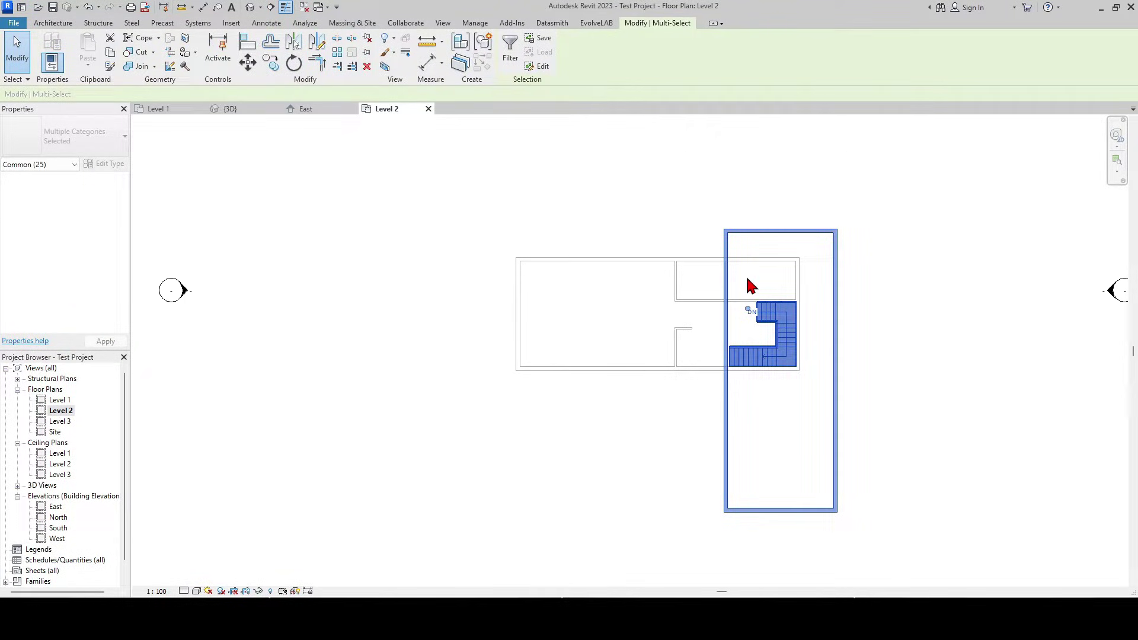
pyautogui.click(509, 52)
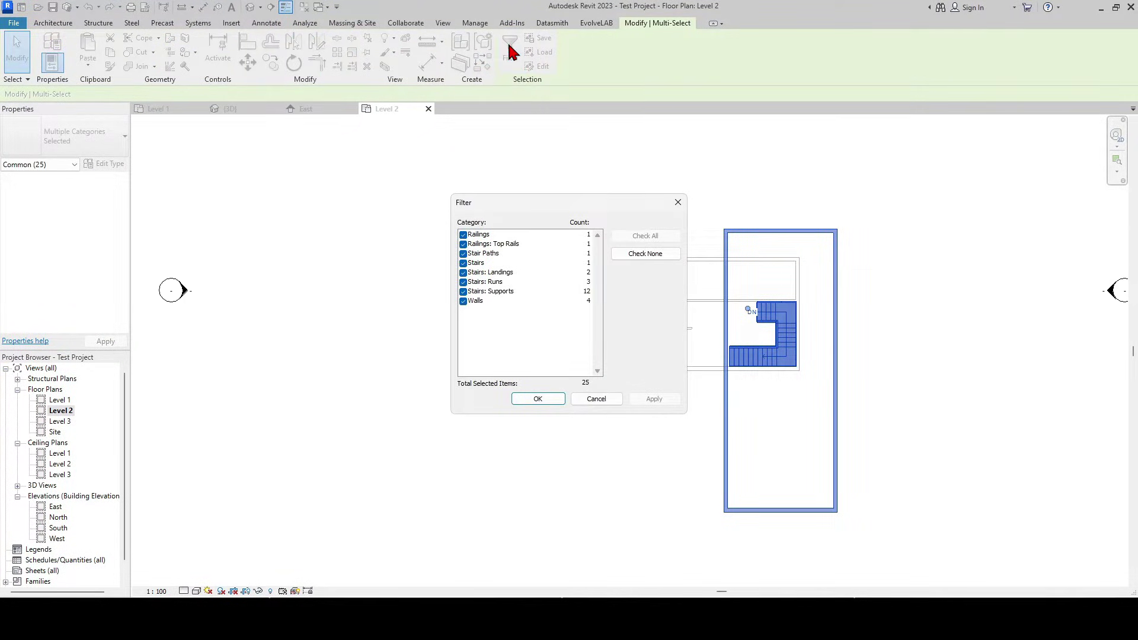
pyautogui.click(652, 258)
pyautogui.click(462, 301)
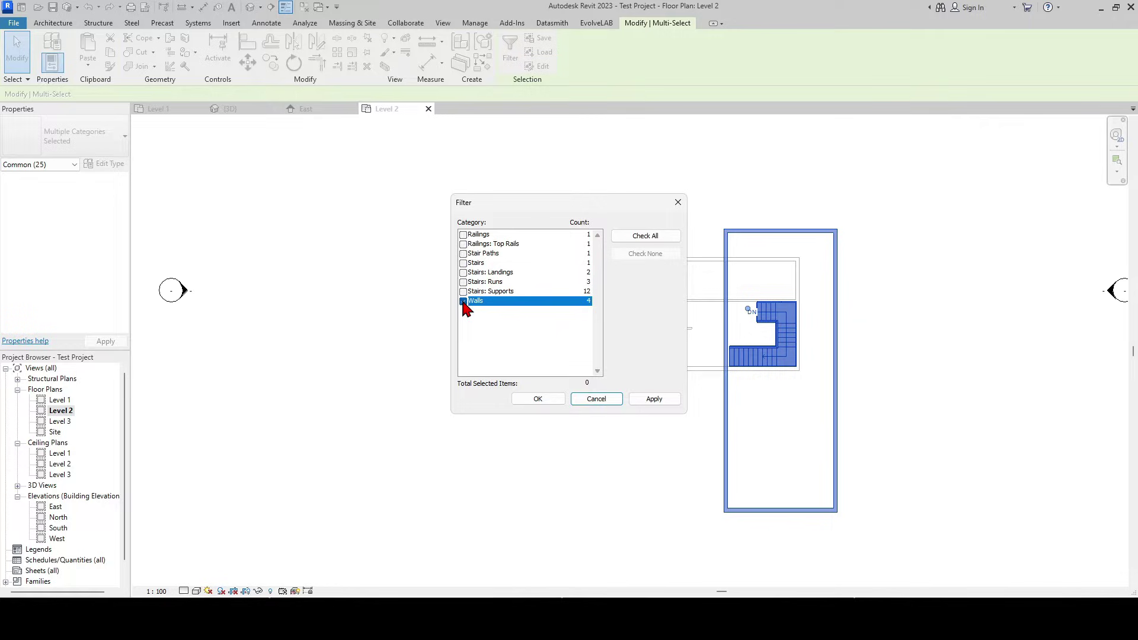
pyautogui.click(537, 400)
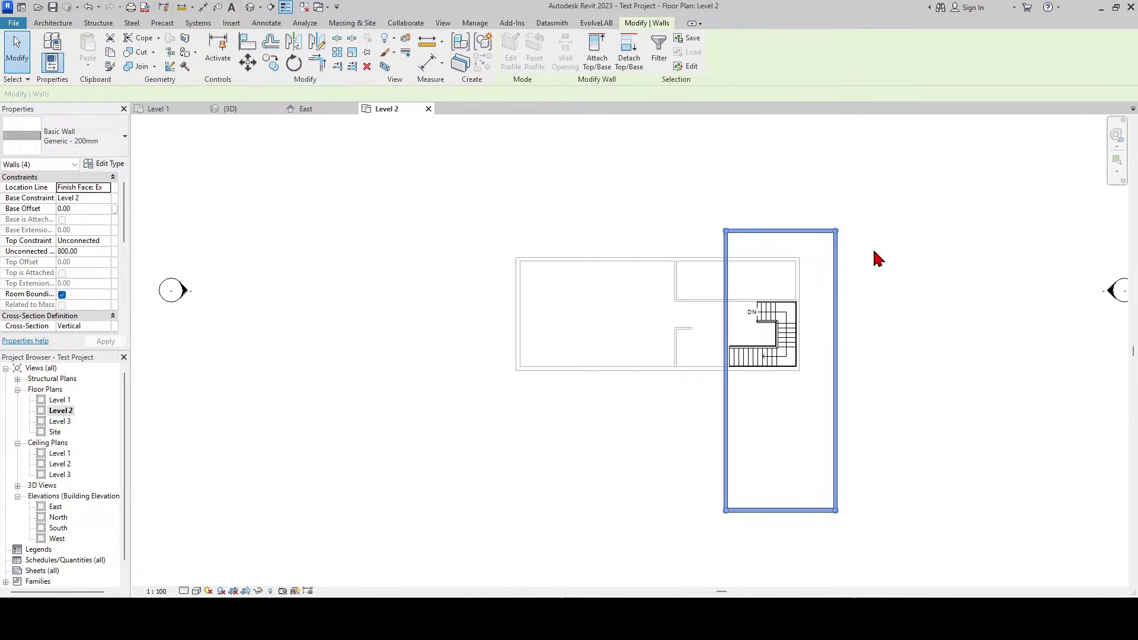
# - Move the four selected walls 50 units left from a wall corner, then deselect them
pyautogui.moveTo(878, 258); pyautogui.dragTo(861, 297, button='middle')
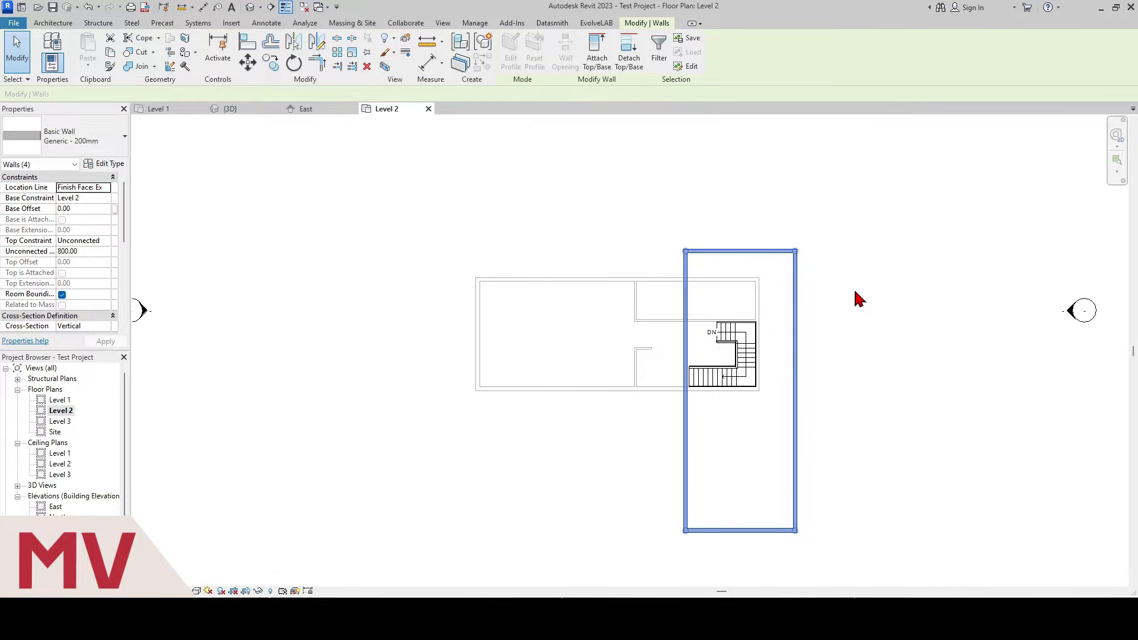
pyautogui.press('m')
pyautogui.press('v')
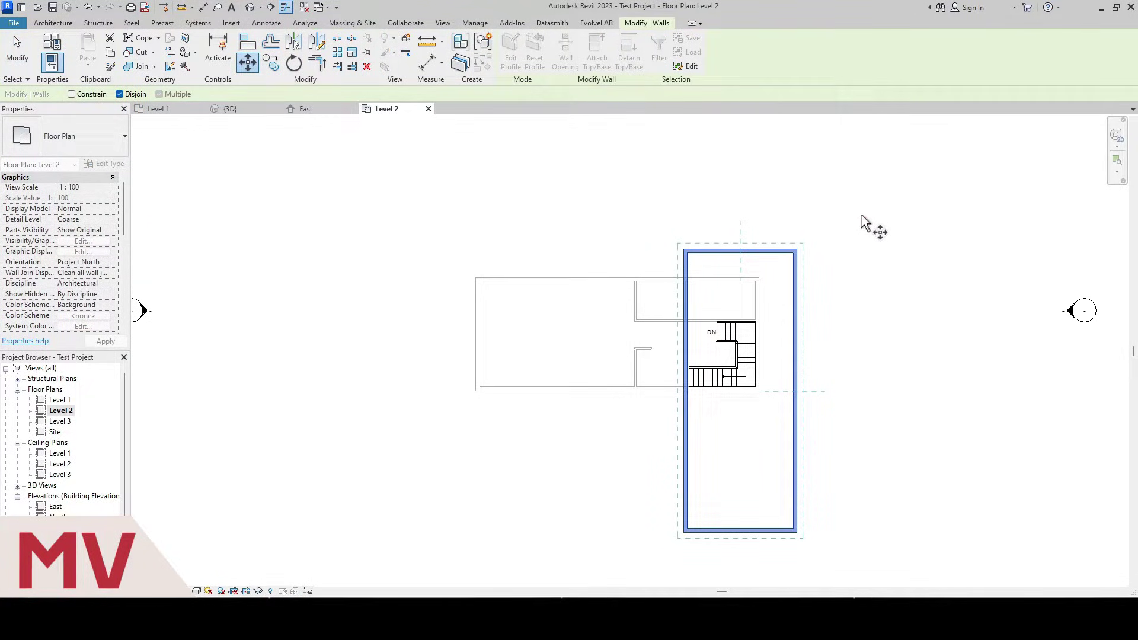
pyautogui.click(798, 252)
pyautogui.write('5')
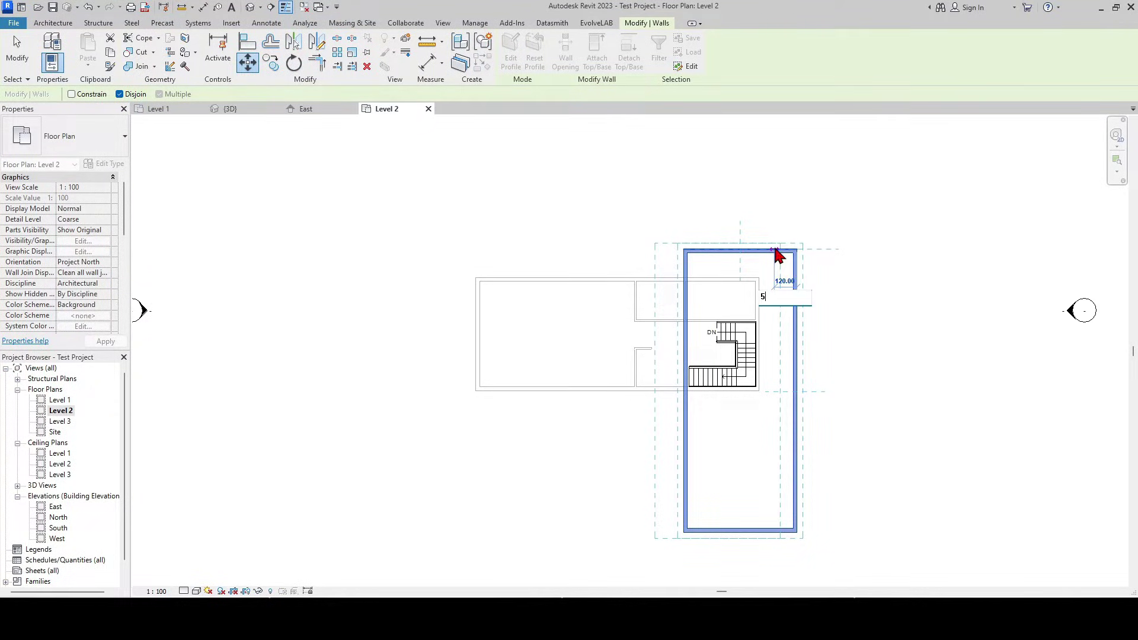
pyautogui.write('0')
pyautogui.press('Return')
pyautogui.press('Escape')
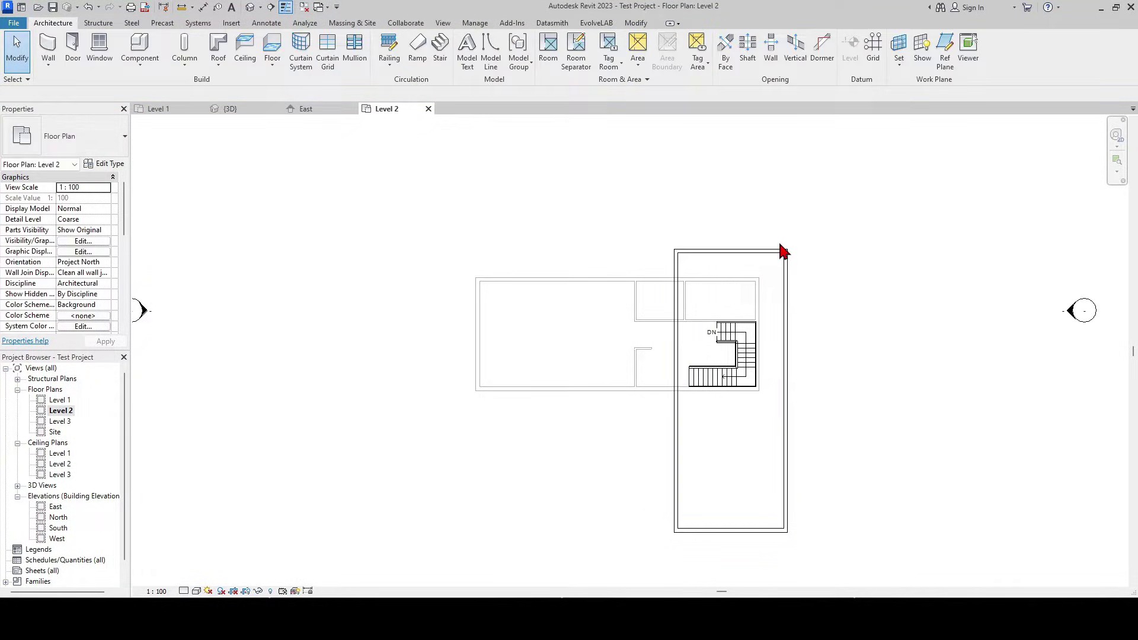
pyautogui.scroll(3, 763, 287)
pyautogui.click(744, 284)
pyautogui.moveTo(744, 283); pyautogui.dragTo(842, 277)
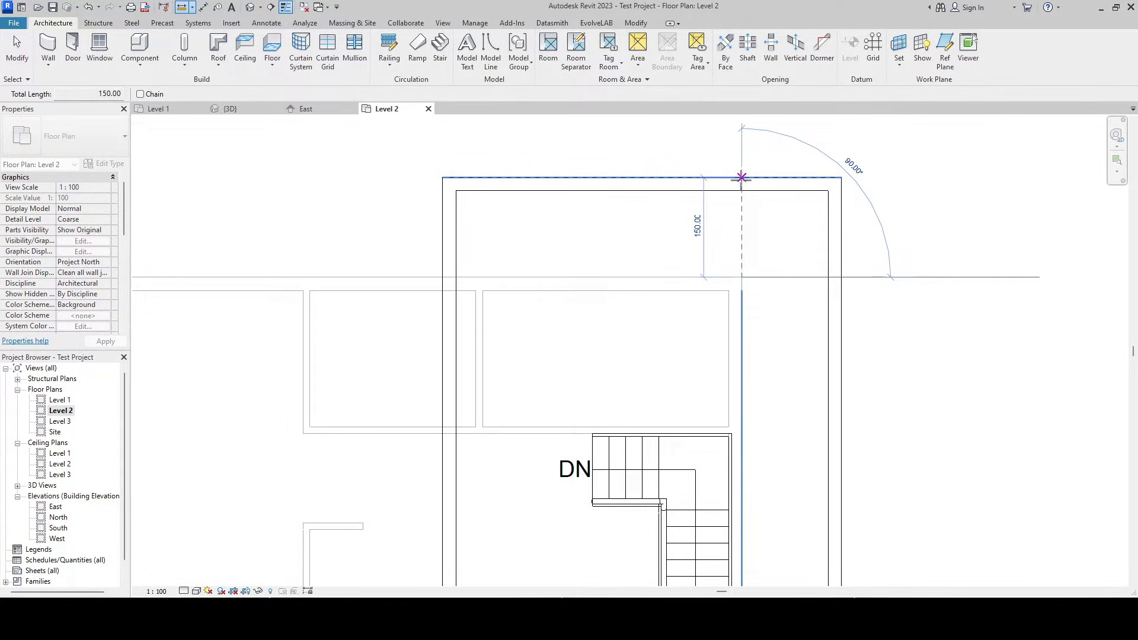
pyautogui.scroll(1, 735, 304)
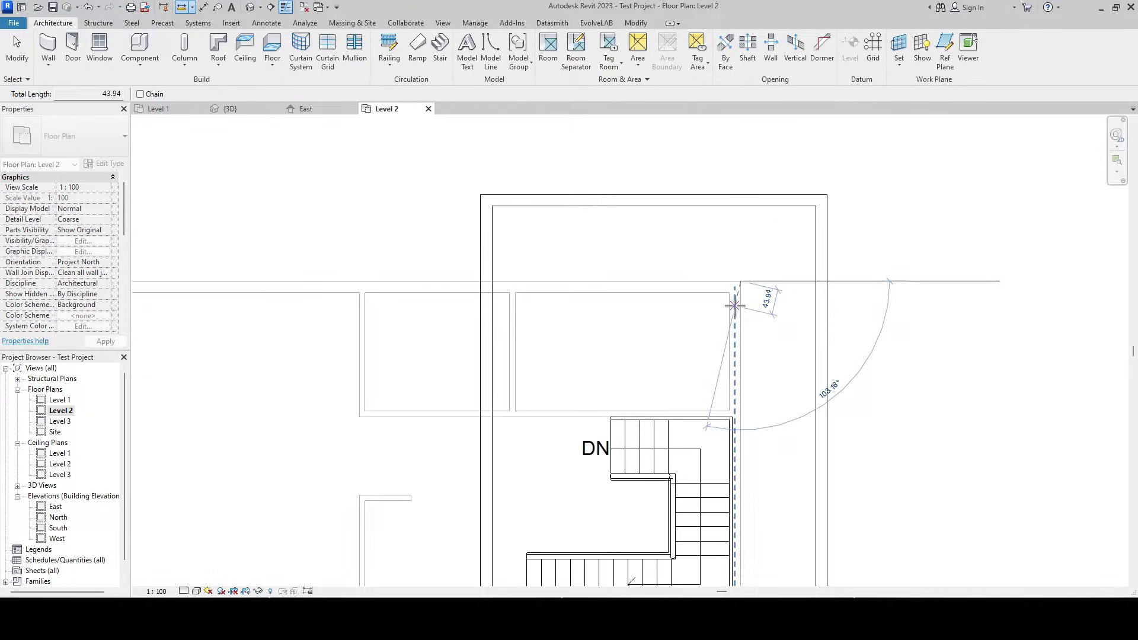
pyautogui.scroll(-1, 735, 305)
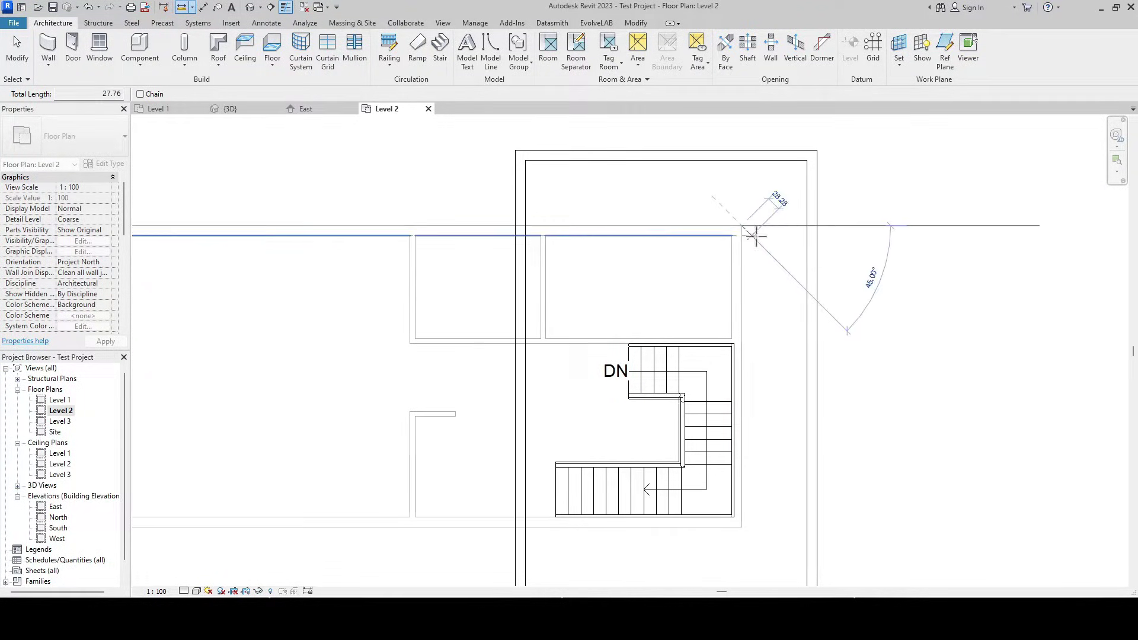
pyautogui.press('Escape')
pyautogui.press('Escape')
pyautogui.moveTo(756, 303); pyautogui.dragTo(790, 258, button='middle')
pyautogui.scroll(-2, 790, 258)
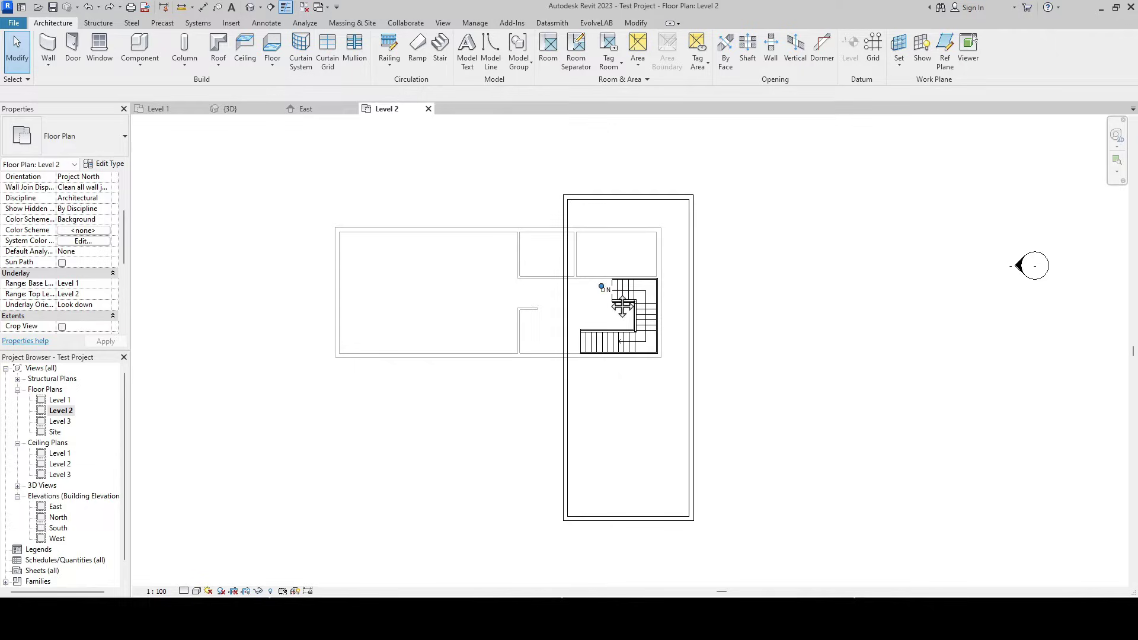
pyautogui.scroll(-1, 622, 294)
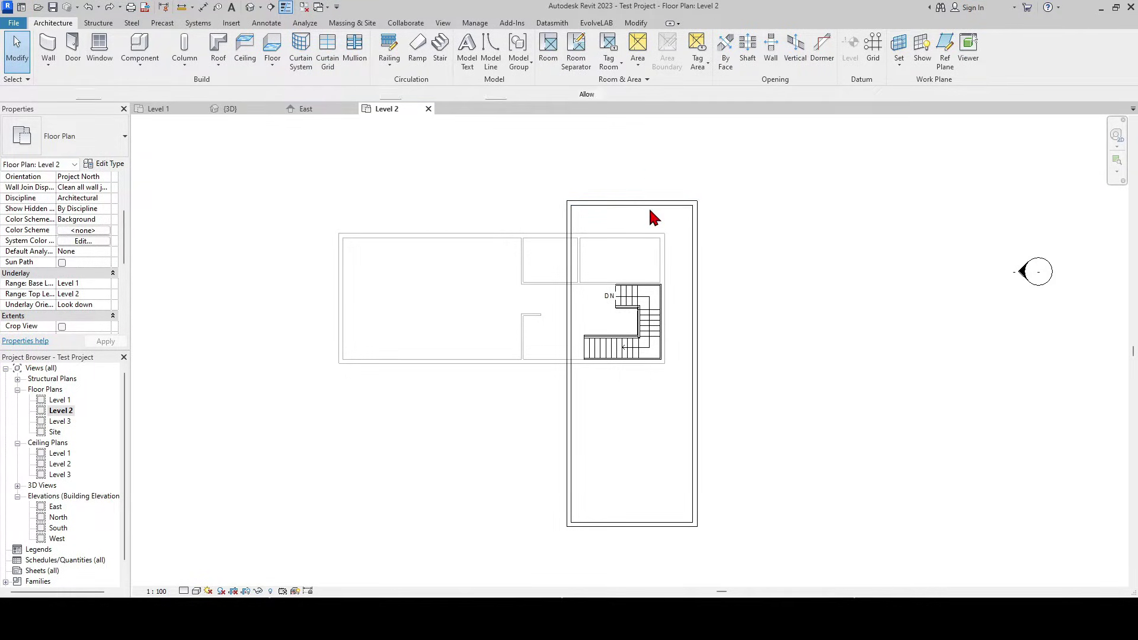
pyautogui.press('w')
pyautogui.press('a')
pyautogui.press('Escape')
pyautogui.press('Escape')
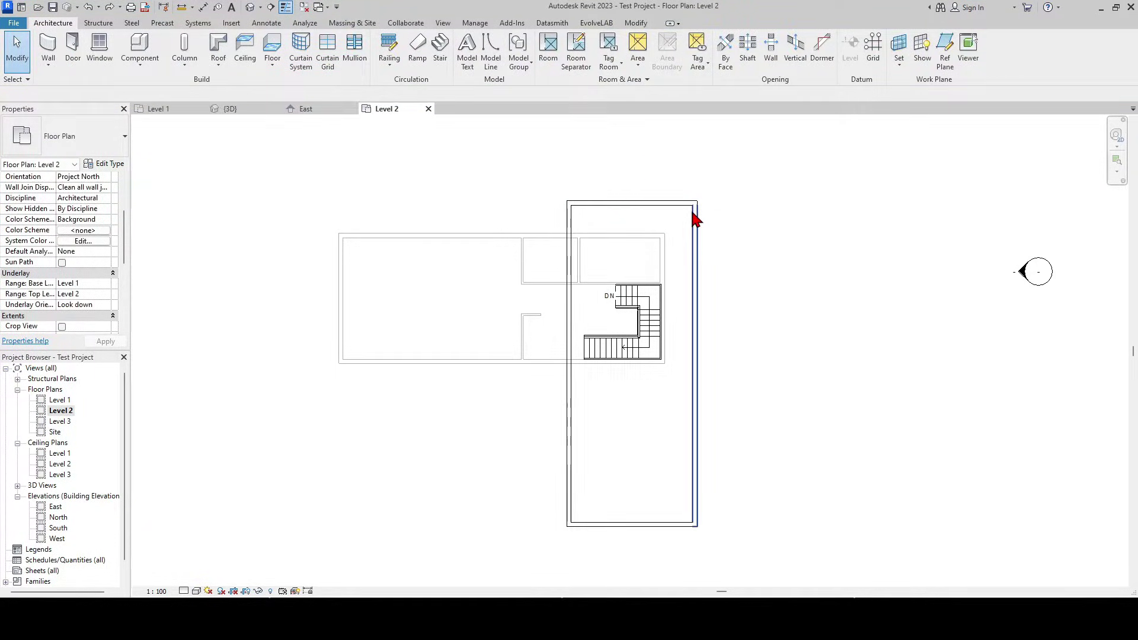
pyautogui.click(694, 221)
pyautogui.press('Tab')
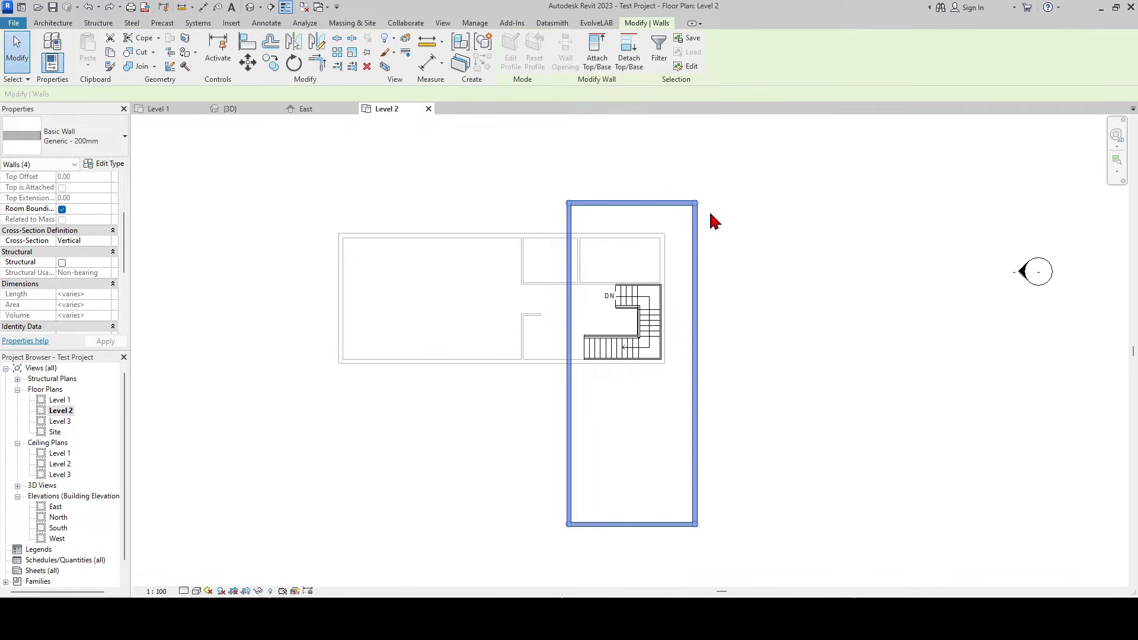
pyautogui.click(725, 222)
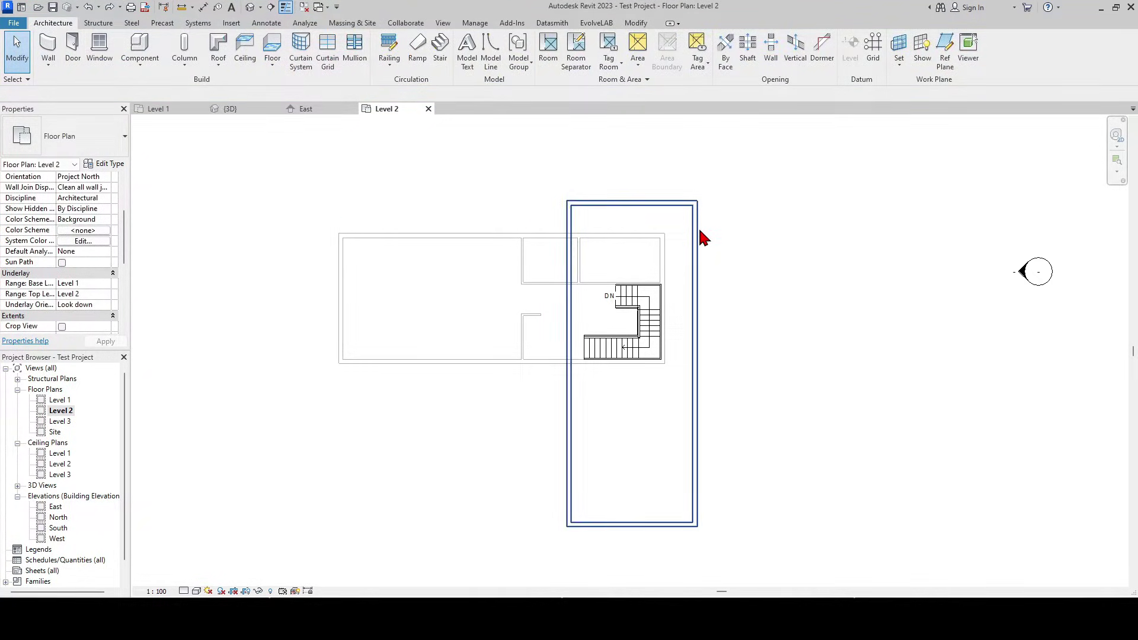
# - Set the four right-hand walls' Top Constraint to Up to level: Level 3
pyautogui.click(703, 239)
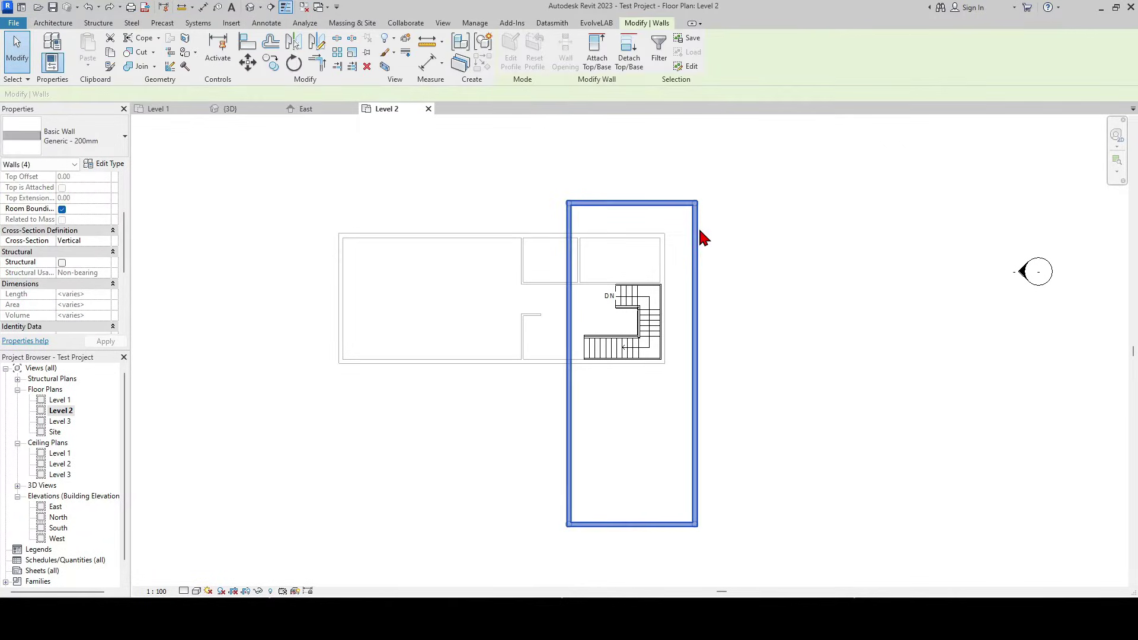
pyautogui.scroll(3, 98, 250)
pyautogui.click(105, 241)
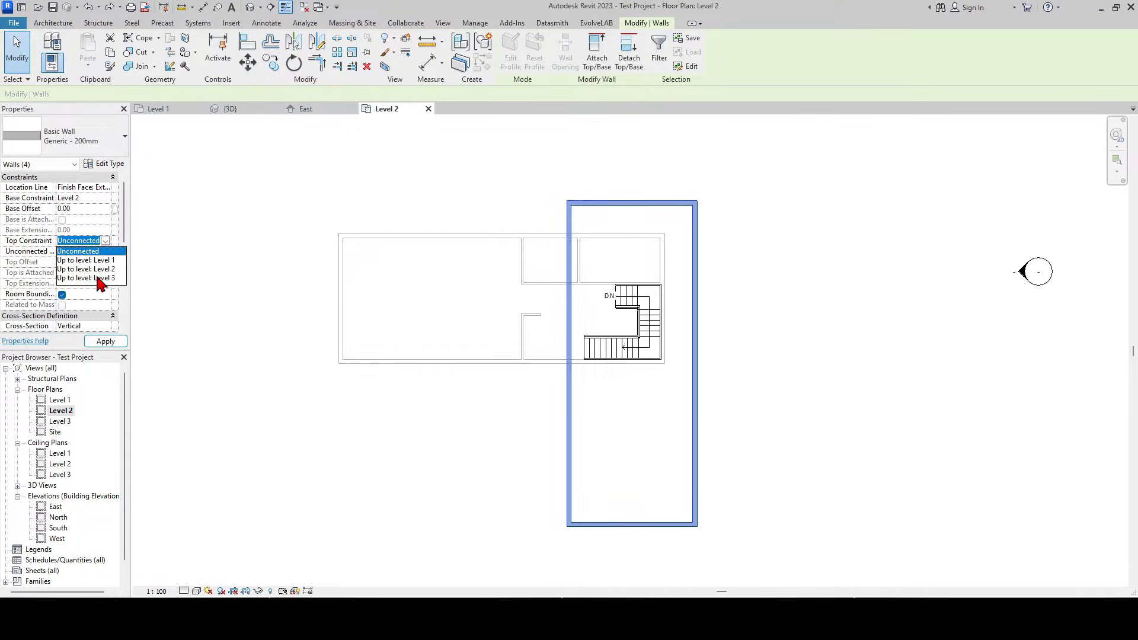
pyautogui.click(101, 278)
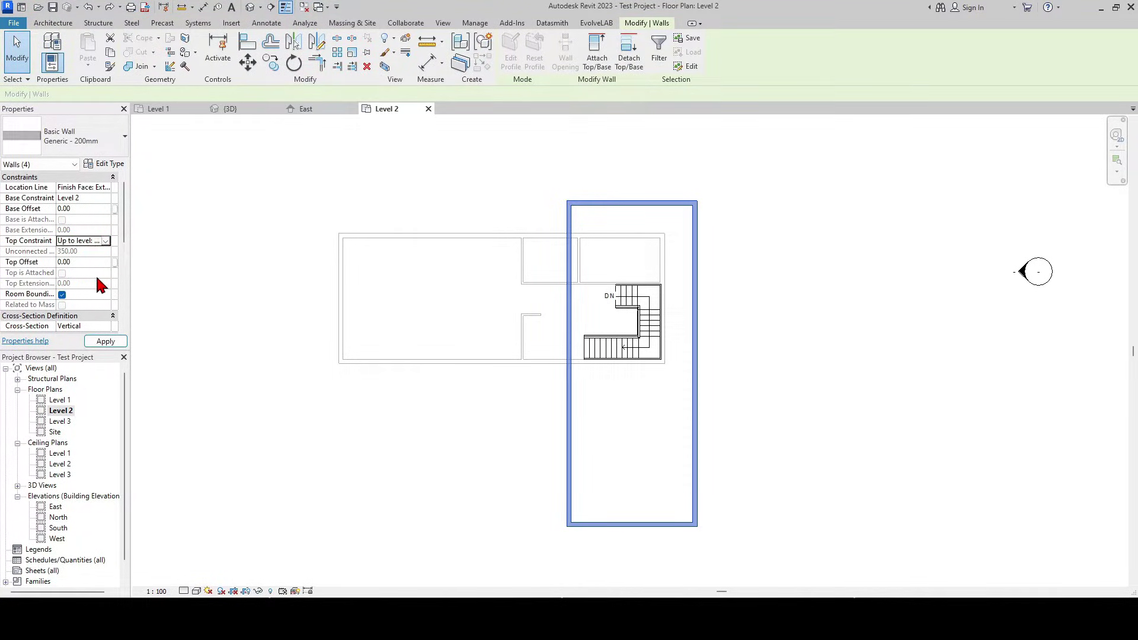
pyautogui.click(106, 343)
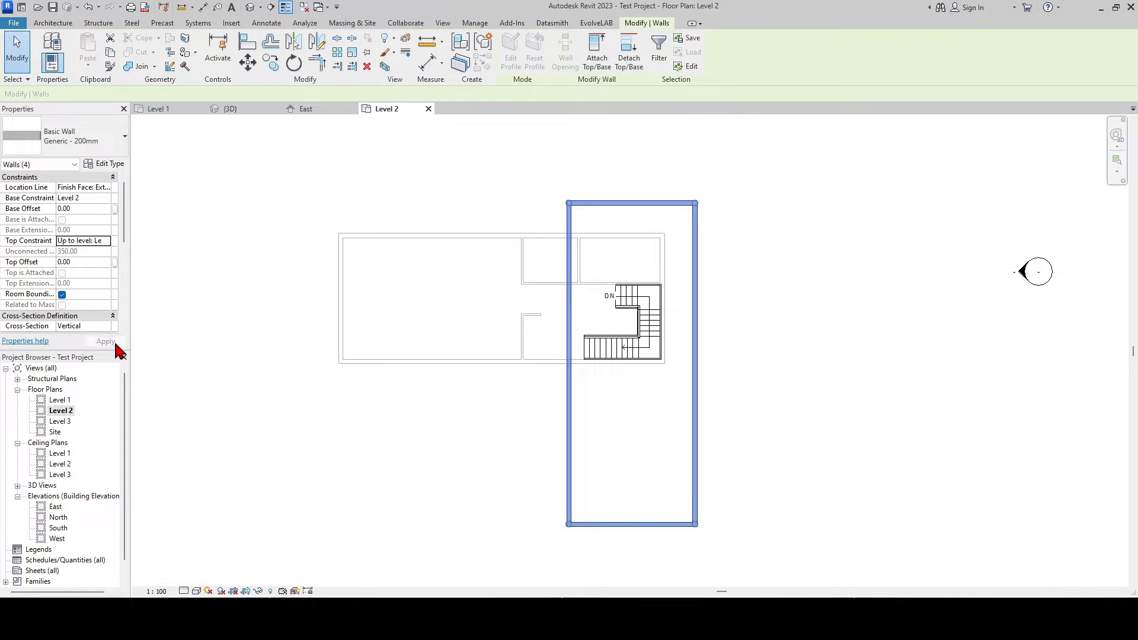
pyautogui.click(355, 420)
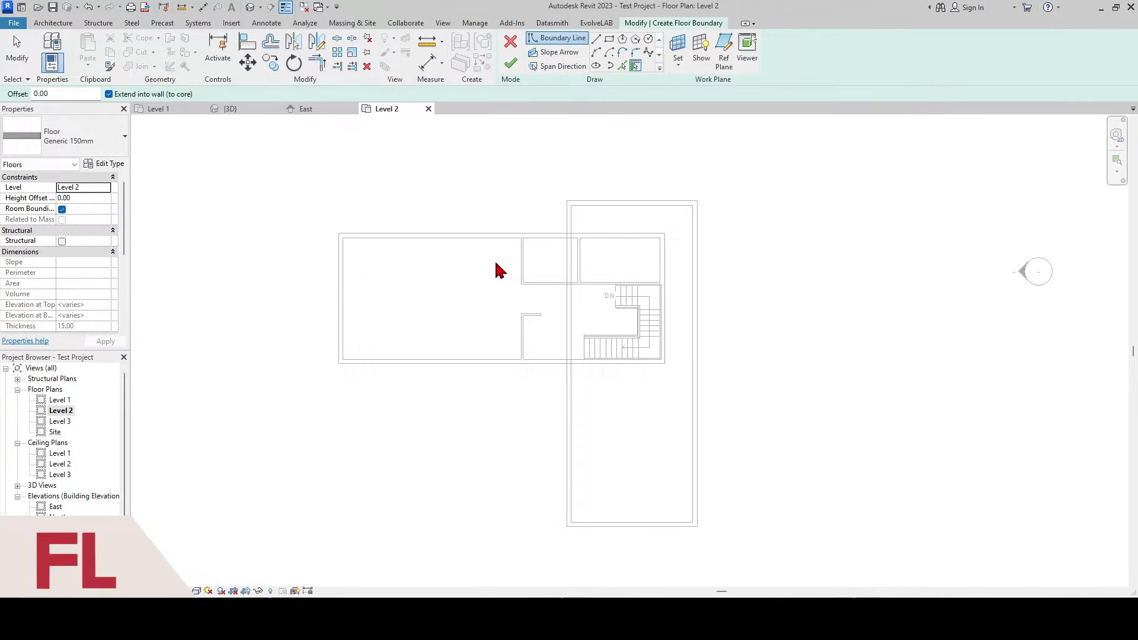
pyautogui.scroll(1, 591, 285)
# - Sketch a rectangular Level 2 floor over the right wing and finish it with Don't attach
pyautogui.click(623, 53)
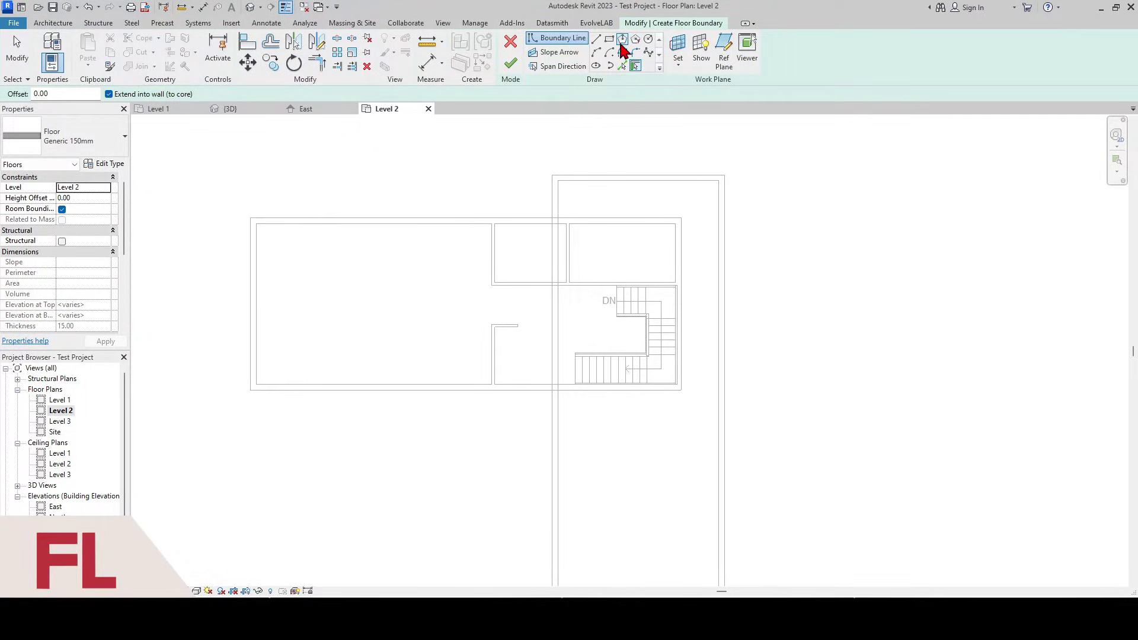
pyautogui.click(553, 175)
pyautogui.moveTo(554, 175); pyautogui.dragTo(671, 298)
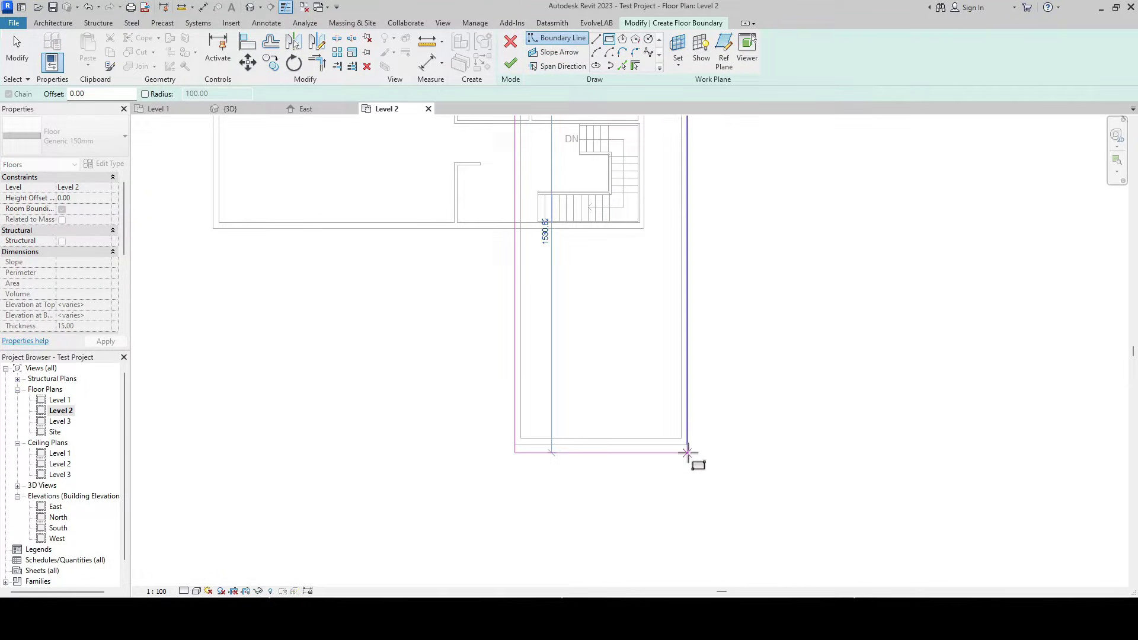
pyautogui.click(694, 461)
pyautogui.scroll(-1, 756, 478)
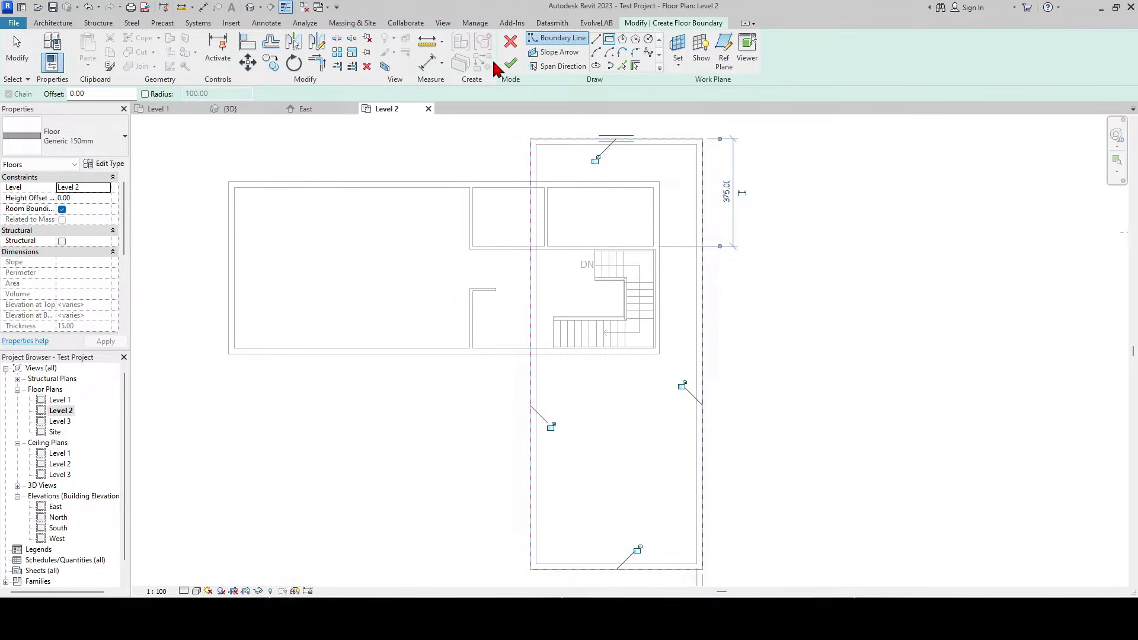
pyautogui.click(510, 63)
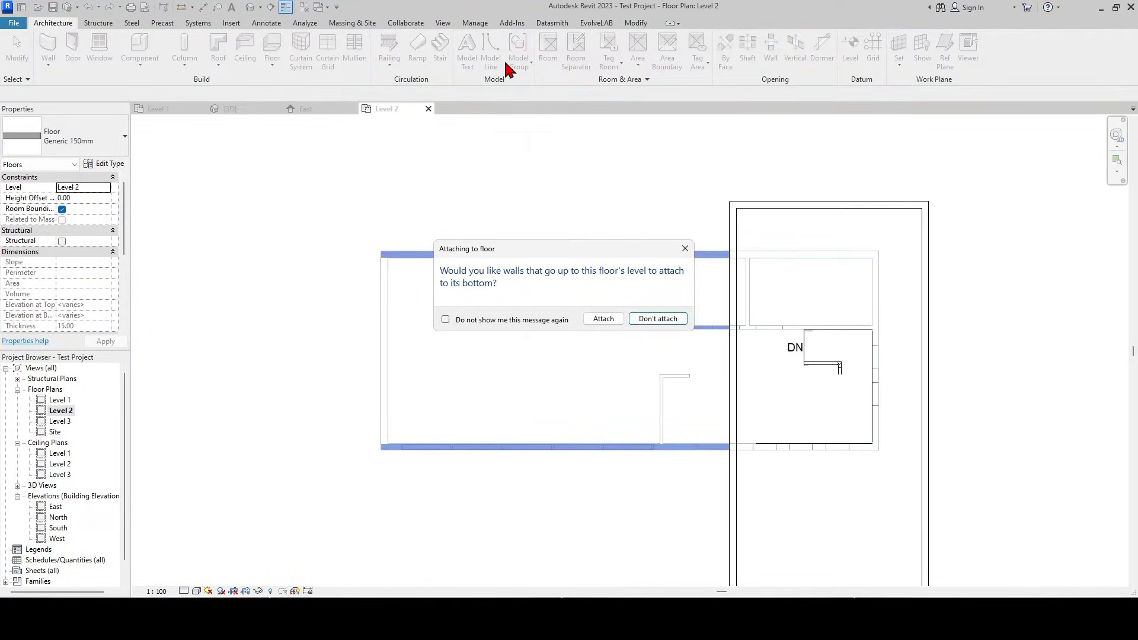
pyautogui.click(658, 318)
pyautogui.click(231, 109)
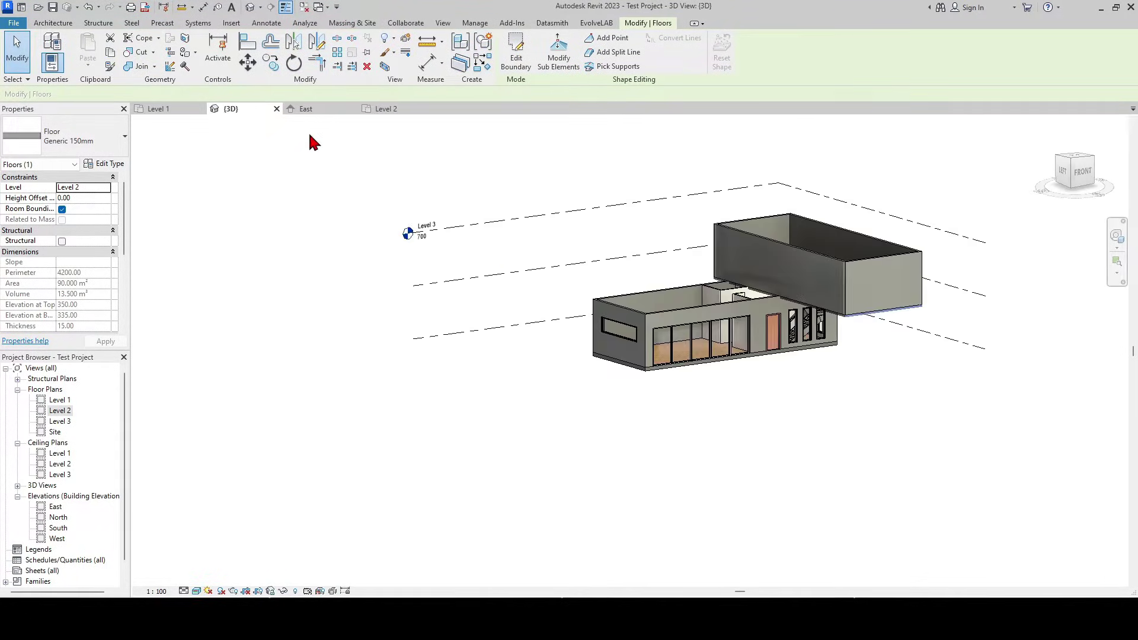
pyautogui.click(894, 400)
pyautogui.moveTo(831, 400)
pyautogui.keyDown('shift'); pyautogui.mouseDown(button='middle')
pyautogui.moveTo(788, 440)
pyautogui.moveTo(836, 436)
pyautogui.moveTo(760, 484)
pyautogui.moveTo(918, 585)
pyautogui.moveTo(871, 551)
pyautogui.moveTo(884, 532)
pyautogui.mouseUp(button='middle'); pyautogui.keyUp('shift')
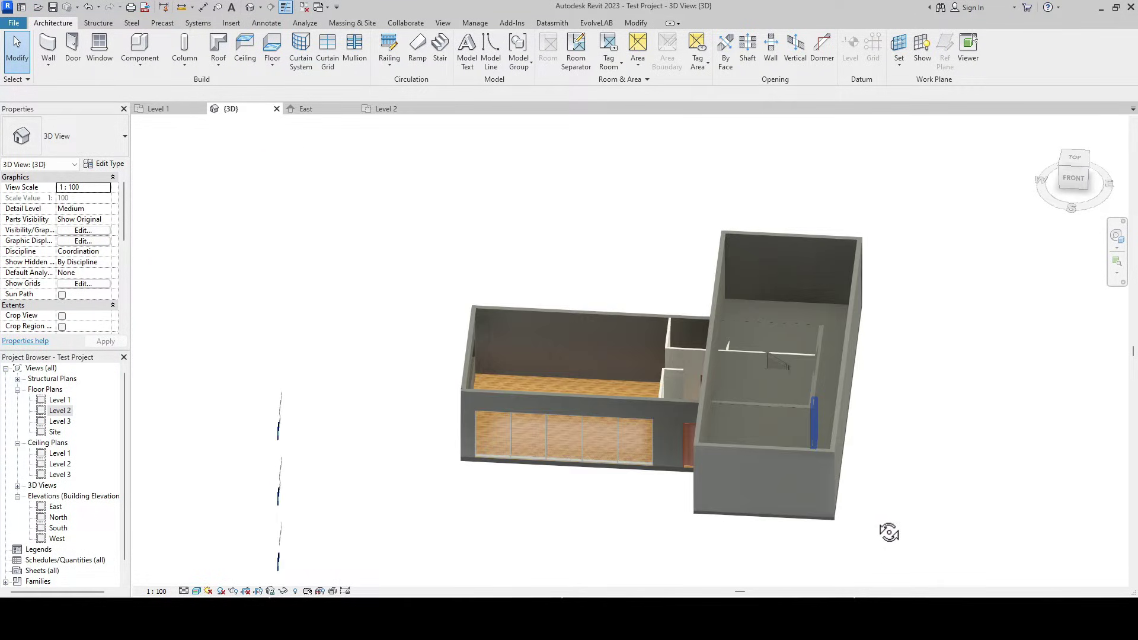
pyautogui.scroll(2, 748, 412)
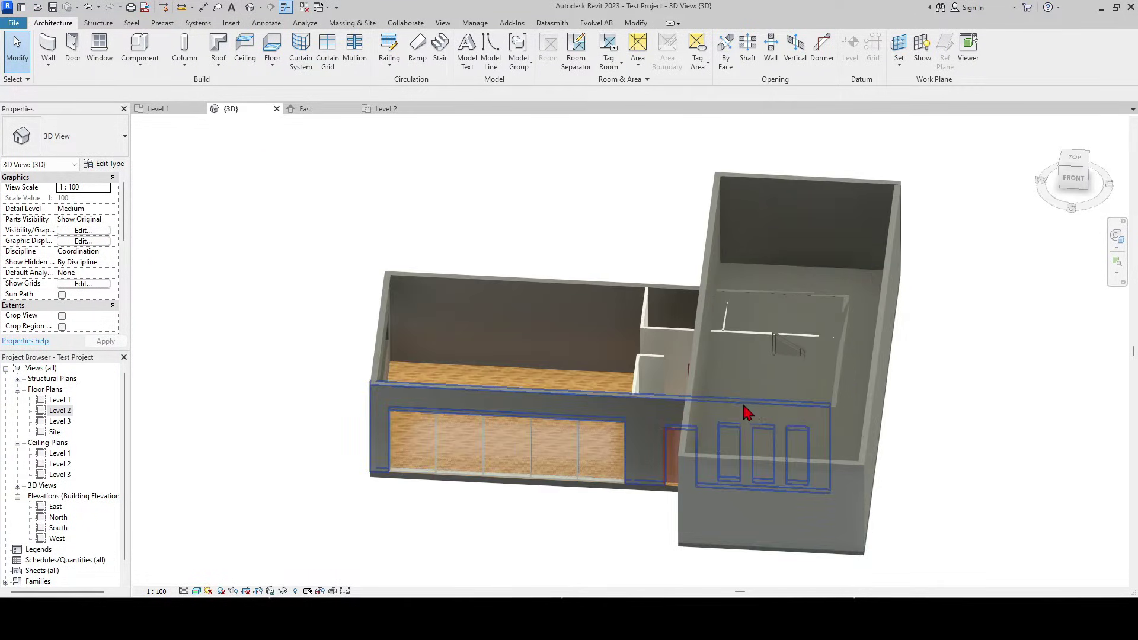
pyautogui.click(748, 338)
pyautogui.keyDown('shift'); pyautogui.moveTo(485, 294); pyautogui.dragTo(511, 484, button='middle'); pyautogui.keyUp('shift')
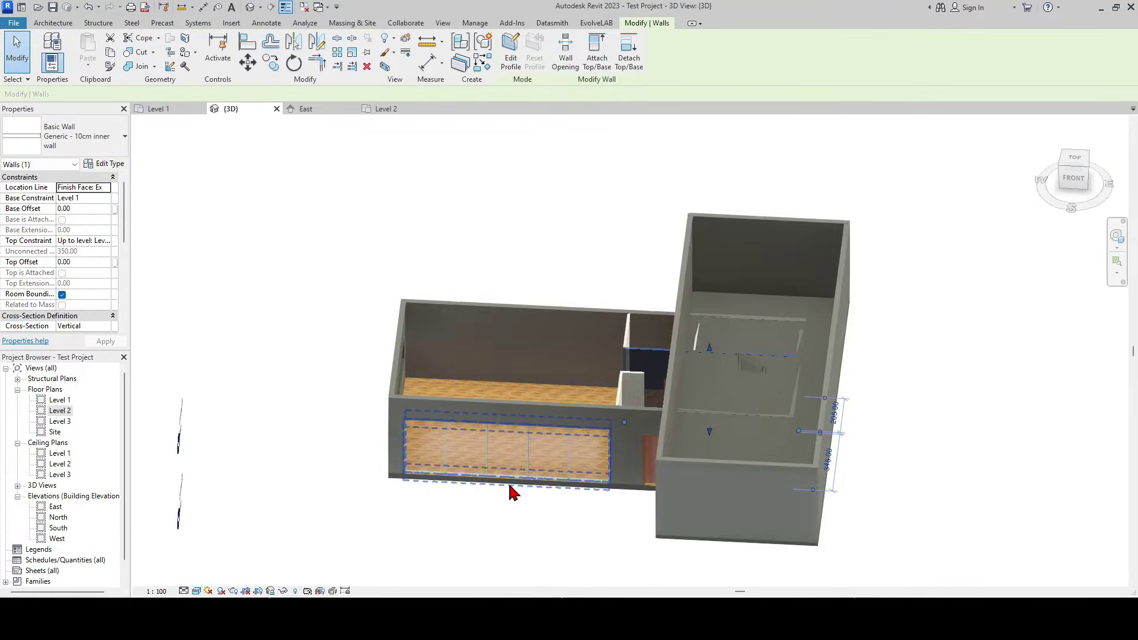
pyautogui.click(329, 216)
pyautogui.moveTo(329, 215)
pyautogui.keyDown('shift'); pyautogui.mouseDown(button='middle')
pyautogui.moveTo(320, 160)
pyautogui.moveTo(316, 170)
pyautogui.moveTo(305, 156)
pyautogui.moveTo(445, 227)
pyautogui.mouseUp(button='middle'); pyautogui.keyUp('shift')
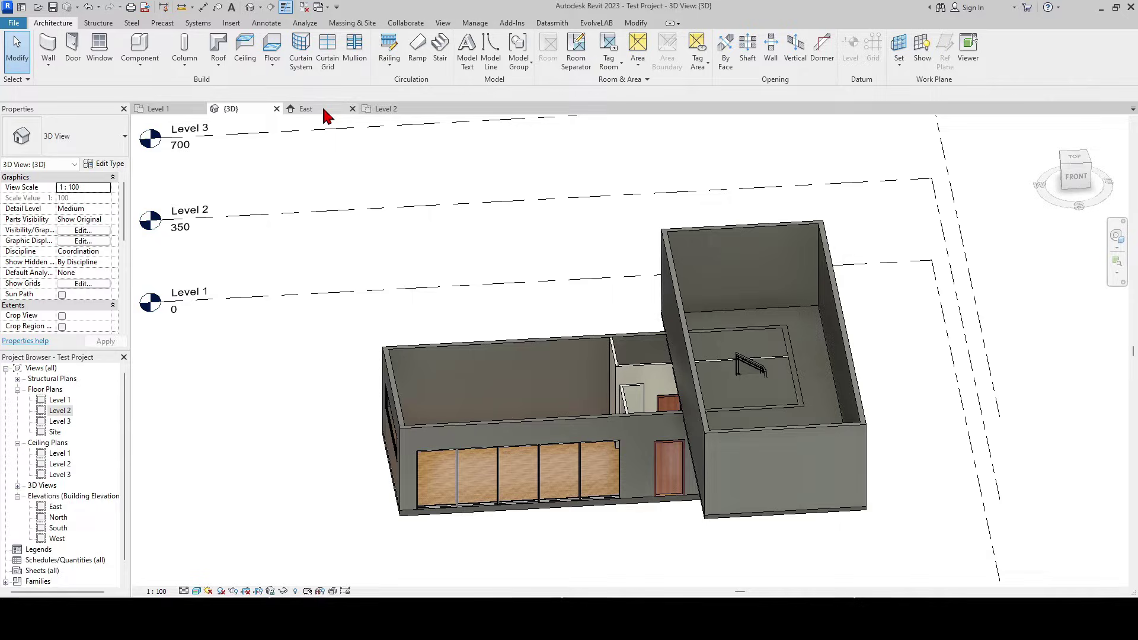
# - Return to the Level 2 plan and edit the floor boundary using Pick Lines
pyautogui.click(386, 109)
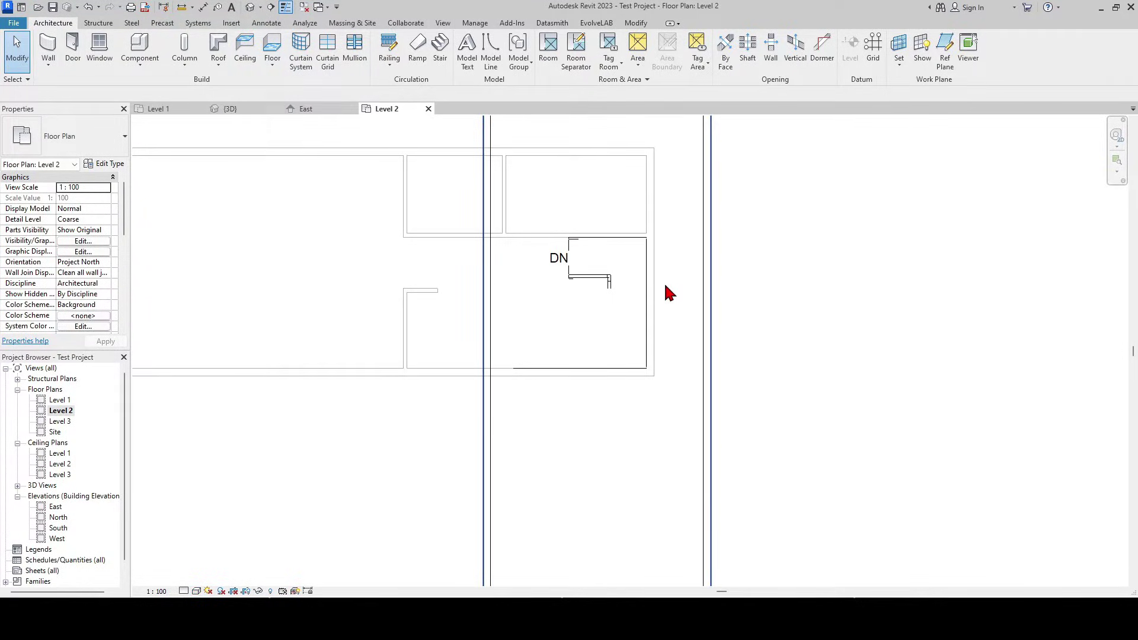
pyautogui.click(614, 277)
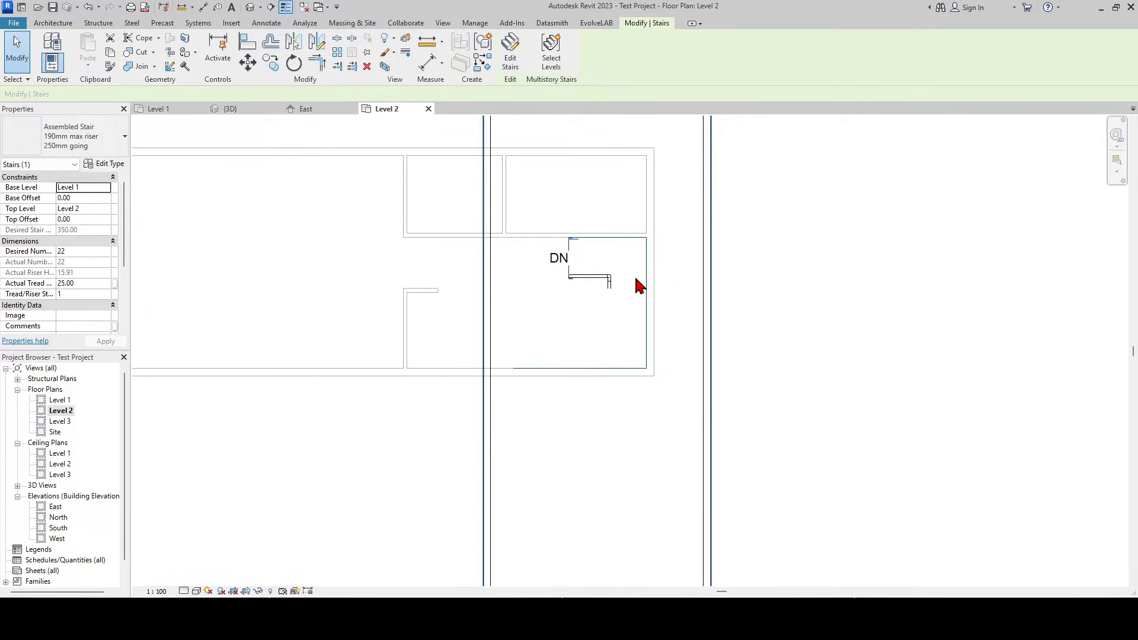
pyautogui.click(513, 336)
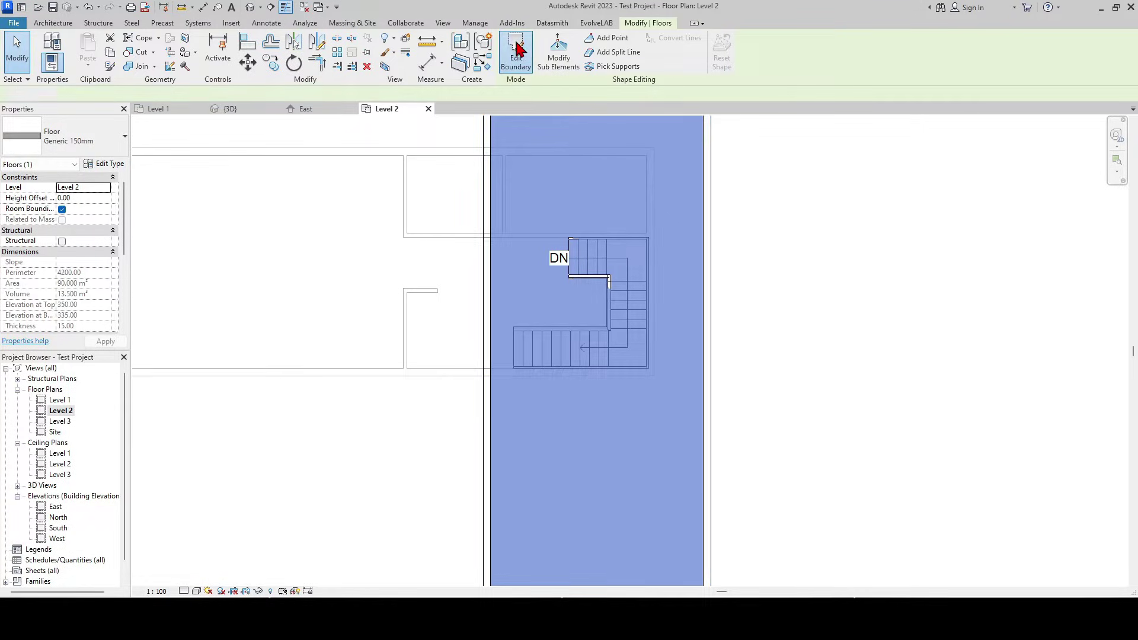
pyautogui.doubleClick(512, 336)
pyautogui.scroll(2, 632, 268)
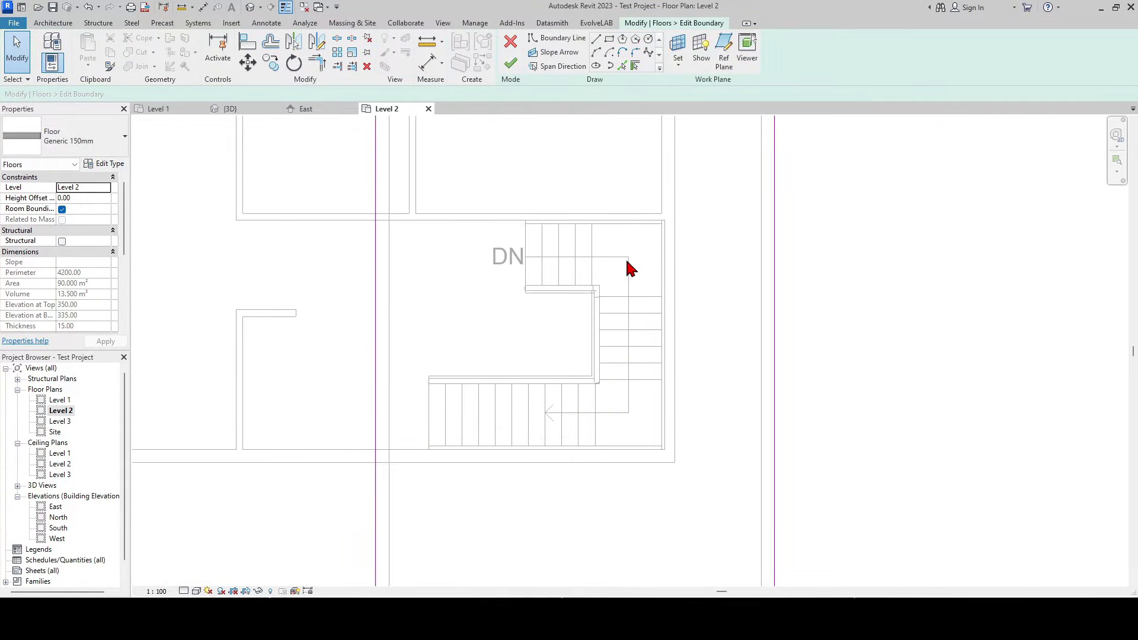
pyautogui.click(610, 41)
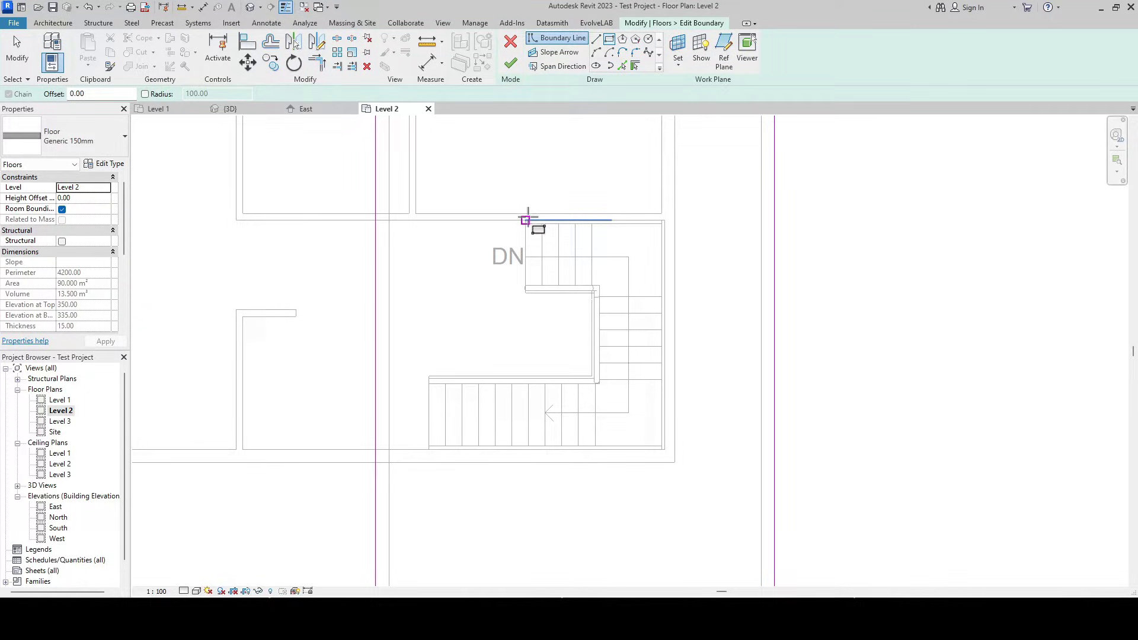
pyautogui.click(623, 68)
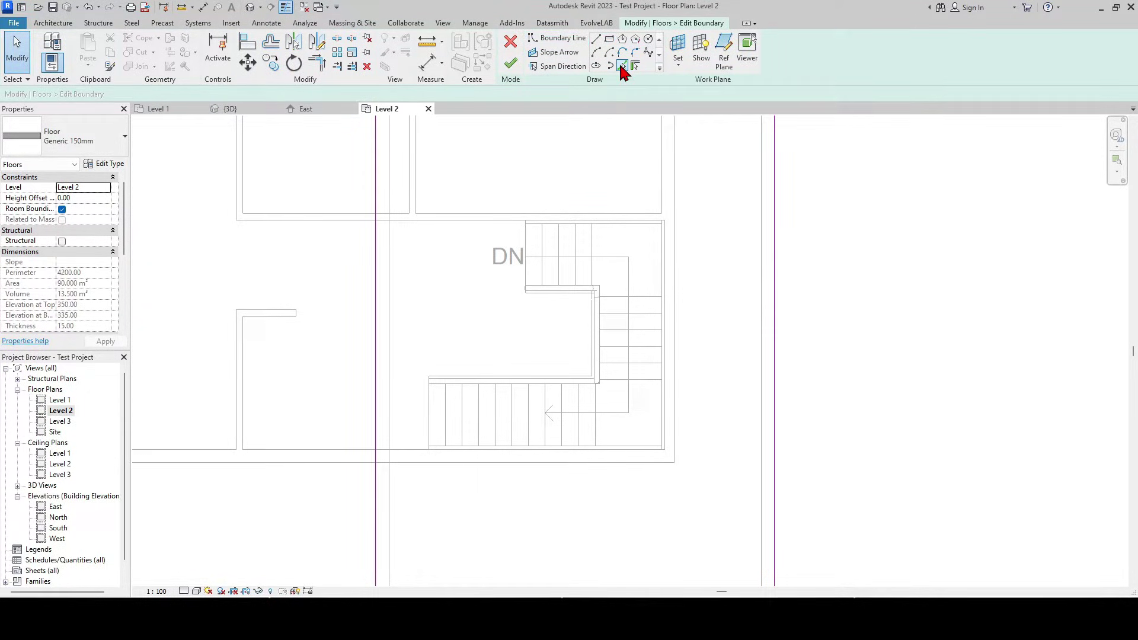
# - Pick the stair's six edges as boundary lines and show lines at full thickness
pyautogui.click(625, 222)
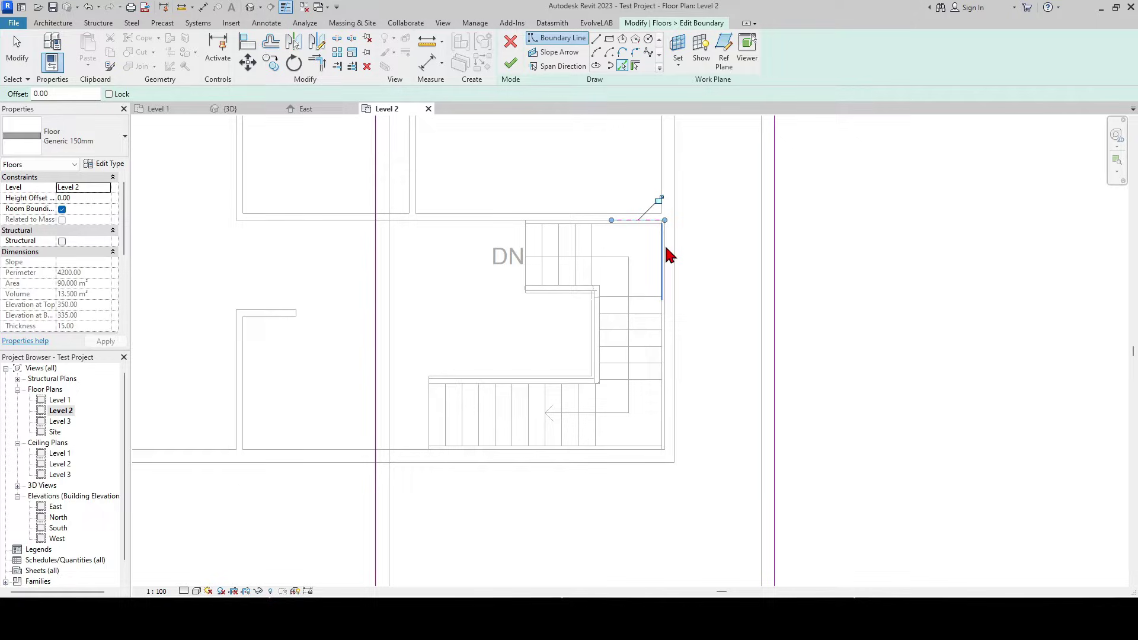
pyautogui.click(614, 460)
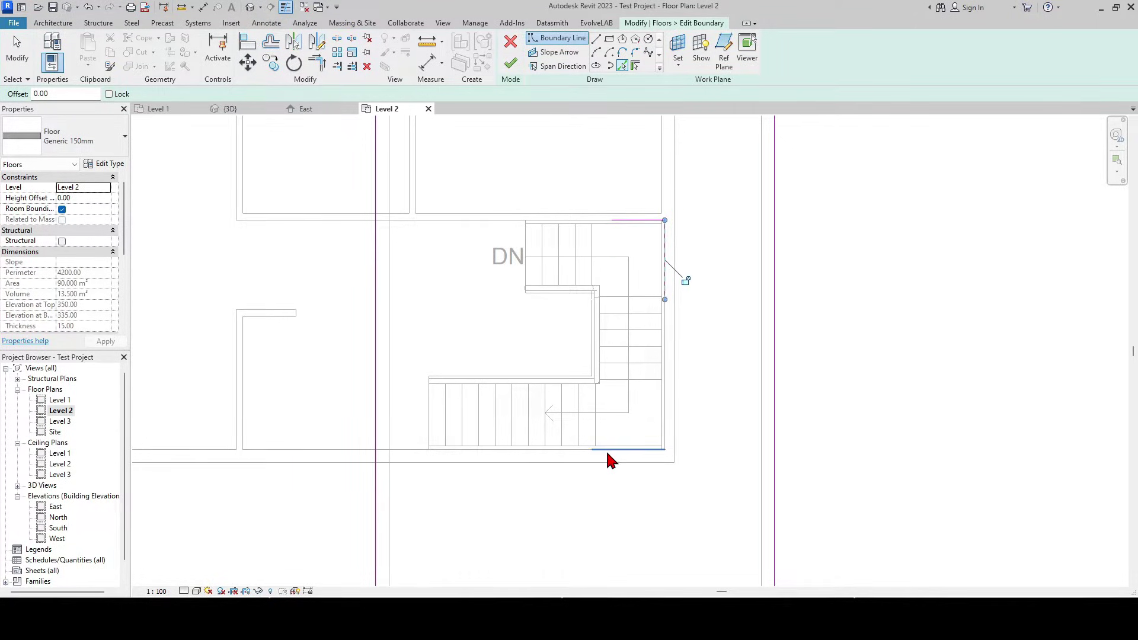
pyautogui.scroll(1, 610, 459)
pyautogui.click(402, 401)
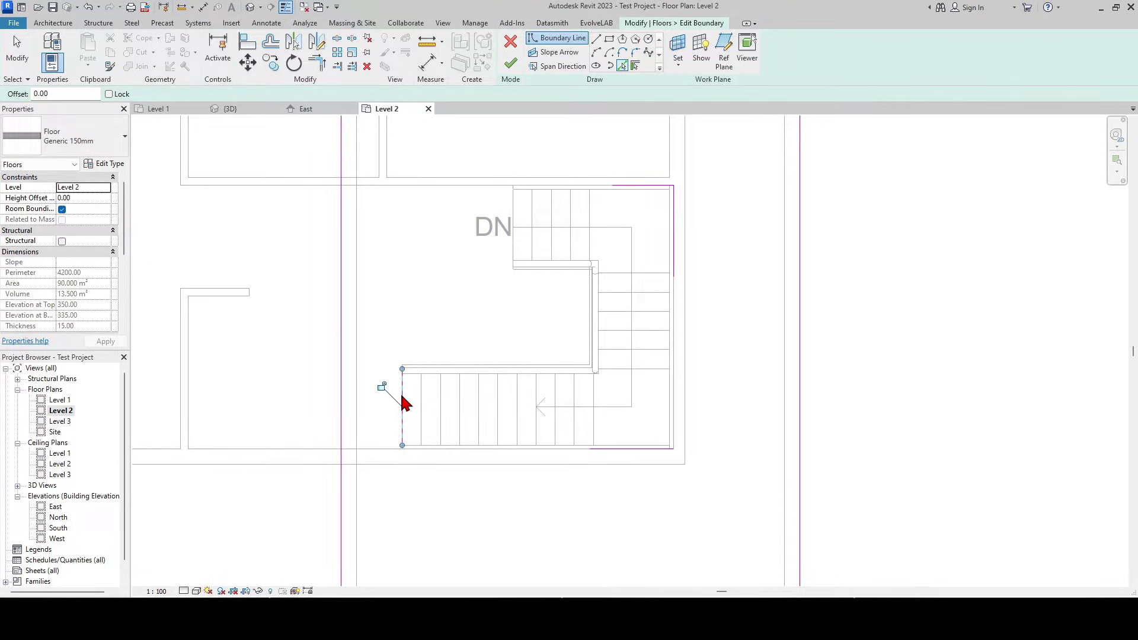
pyautogui.click(414, 366)
pyautogui.click(587, 312)
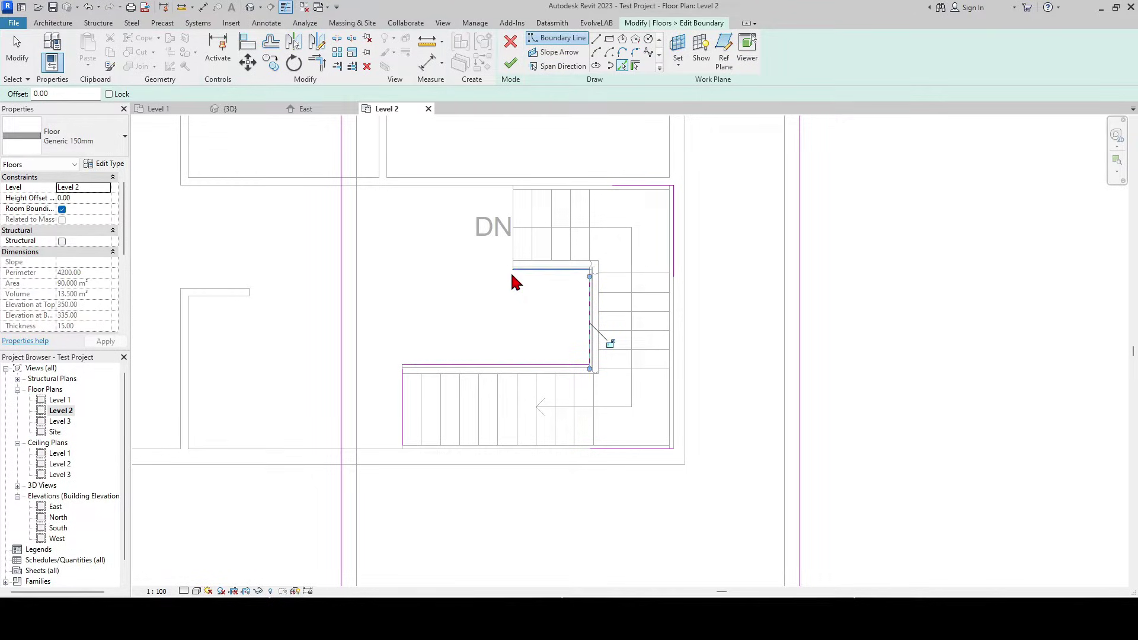
pyautogui.click(514, 270)
pyautogui.press('Escape')
pyautogui.moveTo(587, 224); pyautogui.dragTo(612, 262, button='middle')
pyautogui.scroll(2, 672, 225)
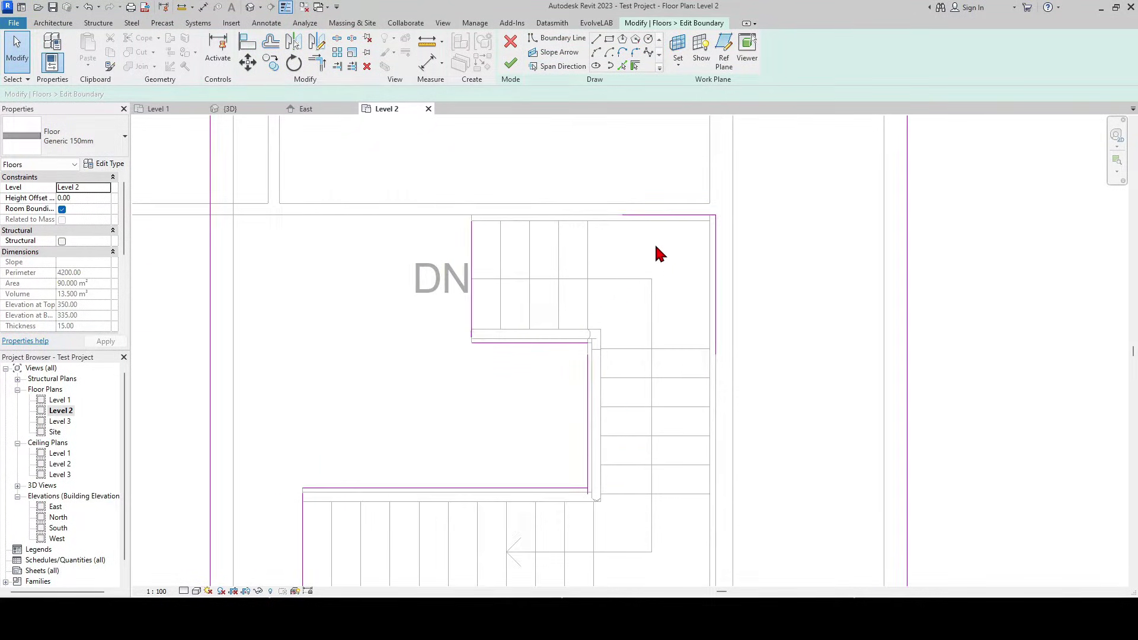
pyautogui.click(287, 6)
pyautogui.scroll(-1, 550, 266)
pyautogui.scroll(1, 547, 267)
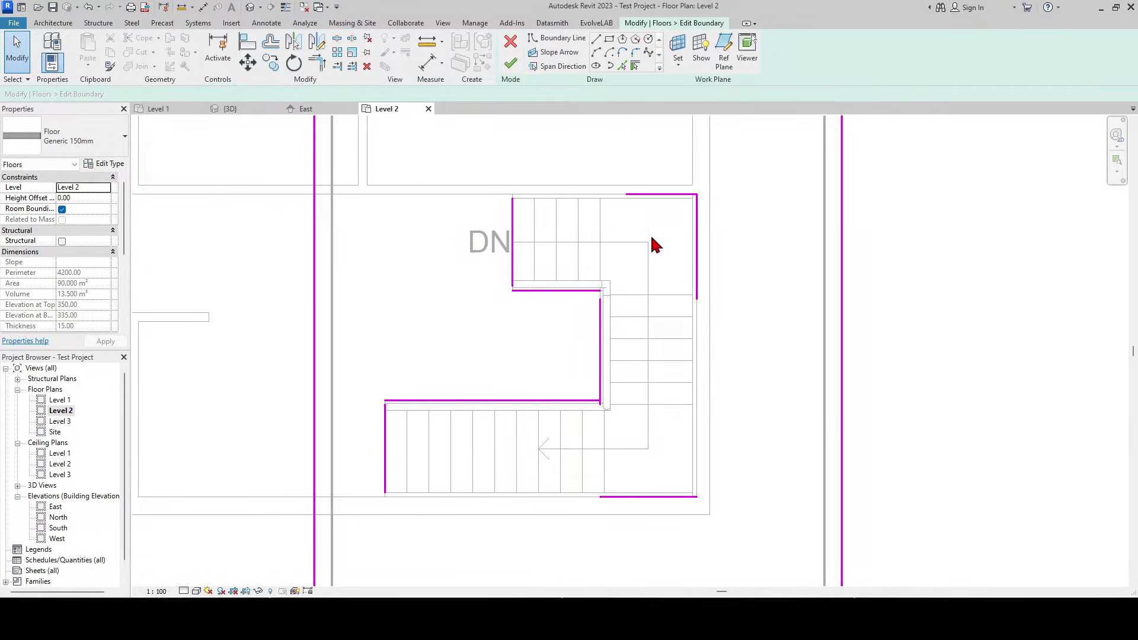
pyautogui.scroll(-1, 644, 228)
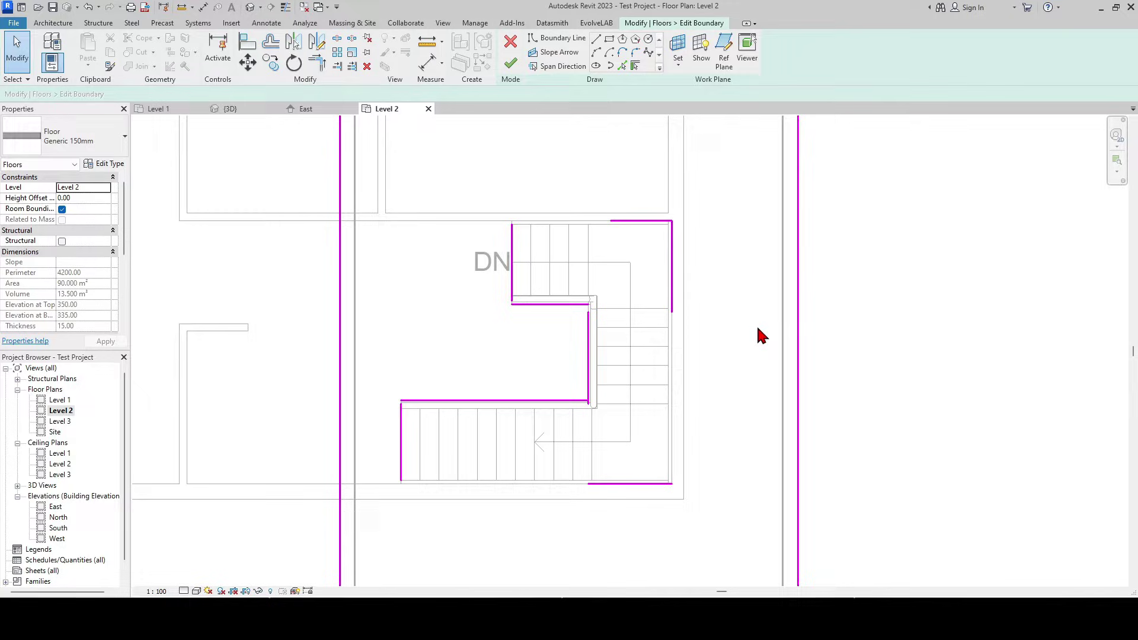
# - Trim/extend the stair boundary lines with TR to close every sketch corner
pyautogui.moveTo(757, 335); pyautogui.dragTo(710, 310, button='middle')
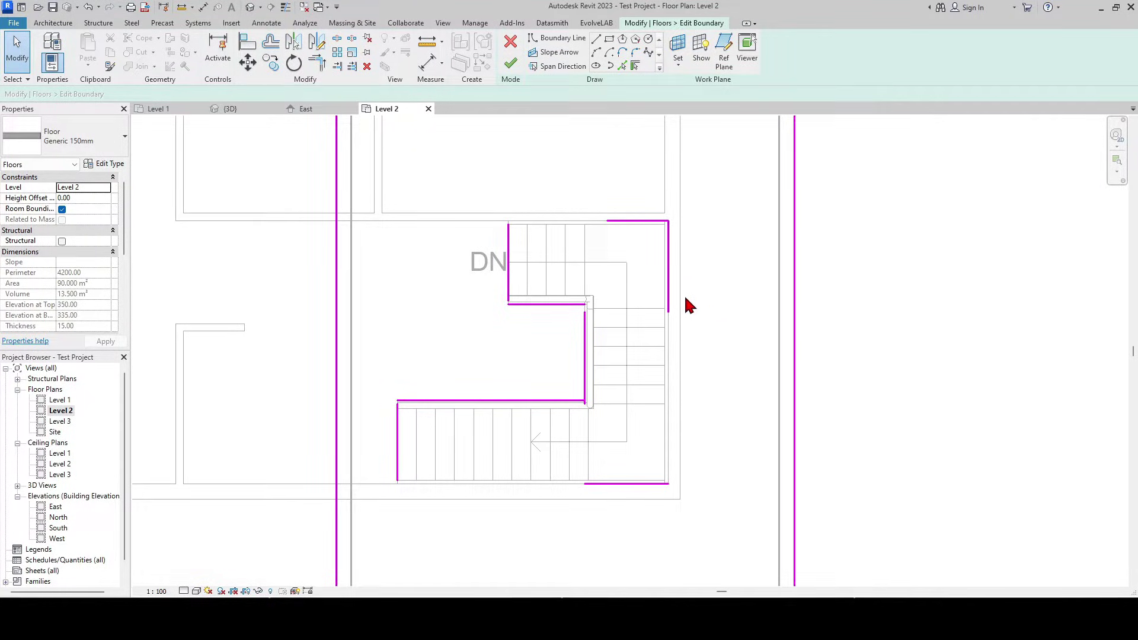
pyautogui.press('t')
pyautogui.press('r')
pyautogui.click(668, 267)
pyautogui.click(633, 485)
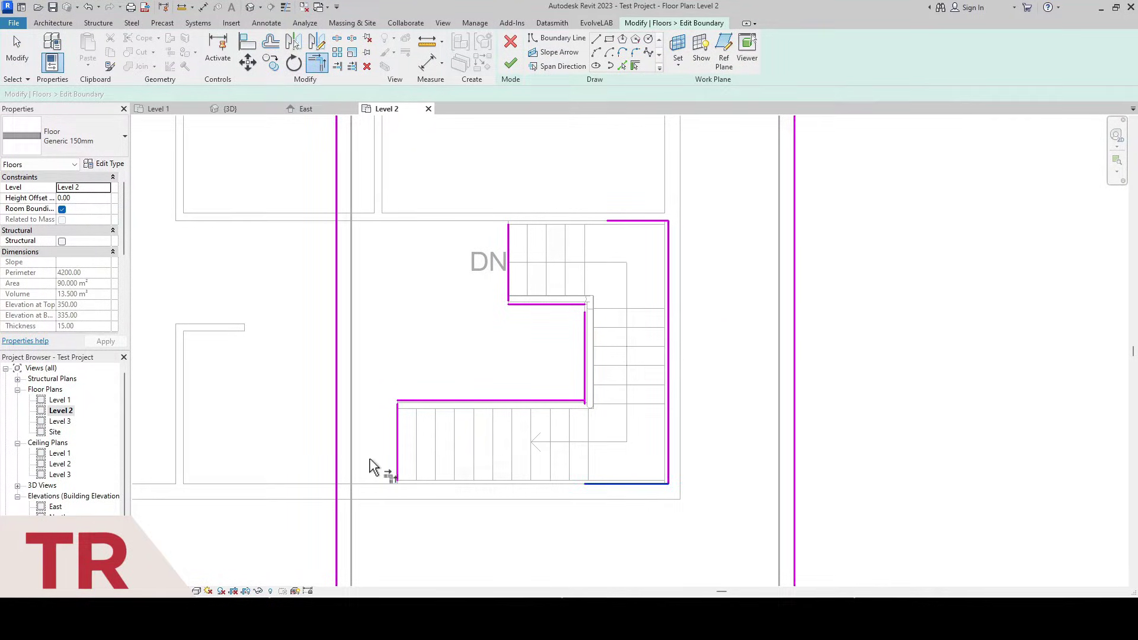
pyautogui.click(400, 480)
pyautogui.click(402, 445)
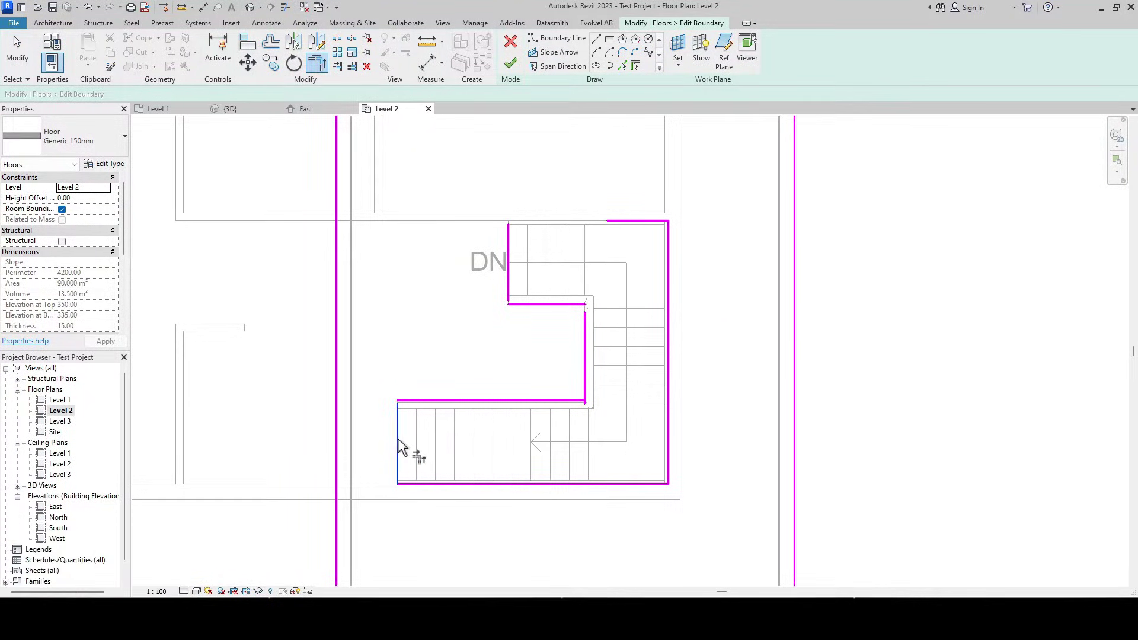
pyautogui.click(520, 405)
pyautogui.click(587, 356)
pyautogui.click(560, 307)
pyautogui.click(521, 258)
pyautogui.click(618, 222)
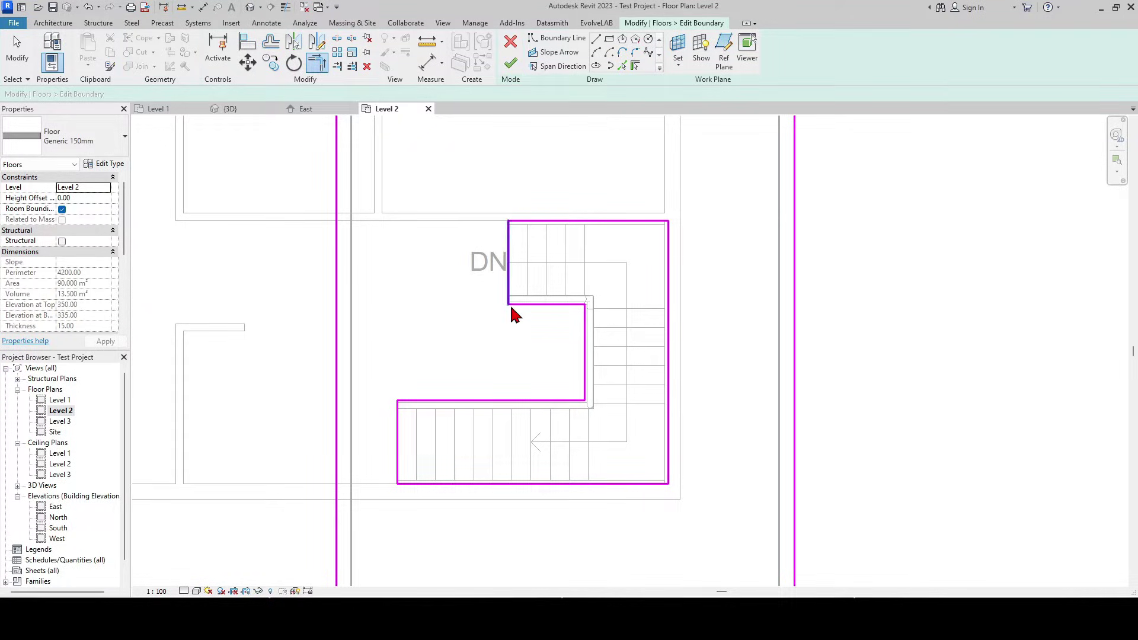
pyautogui.press('Escape')
# - Align the left boundary edge to the upper flight, then finish with Don't attach
pyautogui.press('a')
pyautogui.press('l')
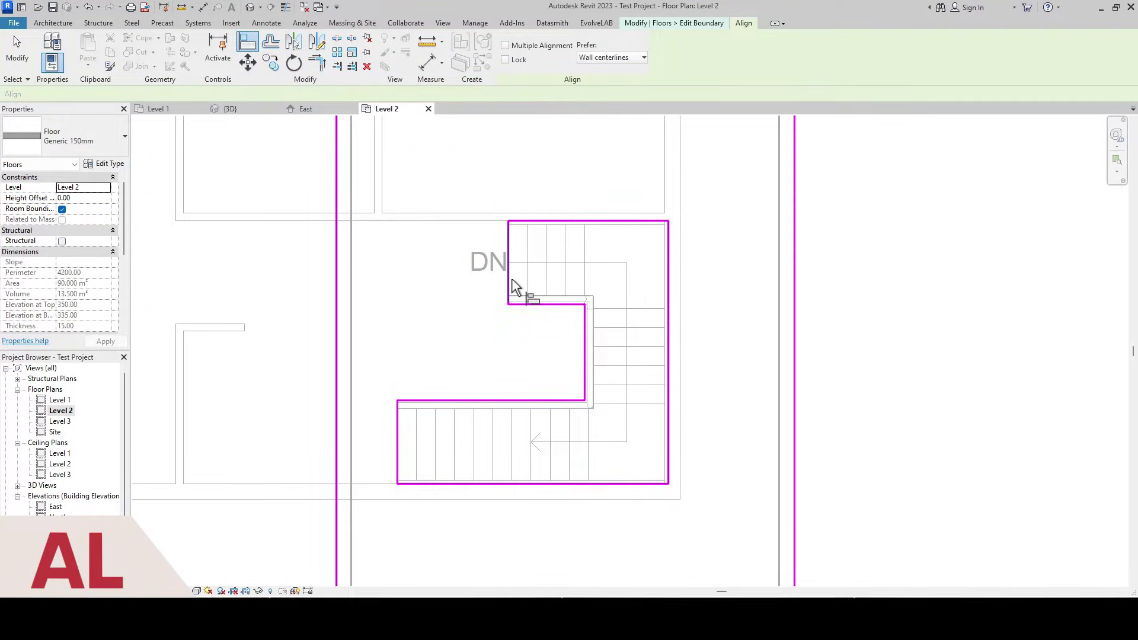
pyautogui.click(513, 289)
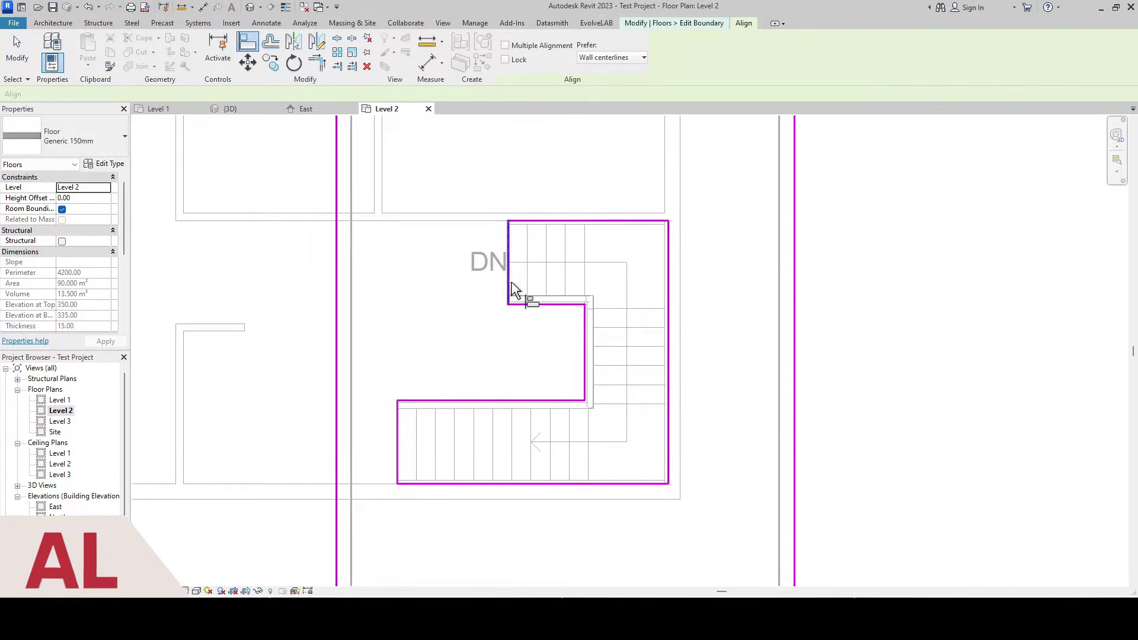
pyautogui.click(400, 454)
pyautogui.press('Escape')
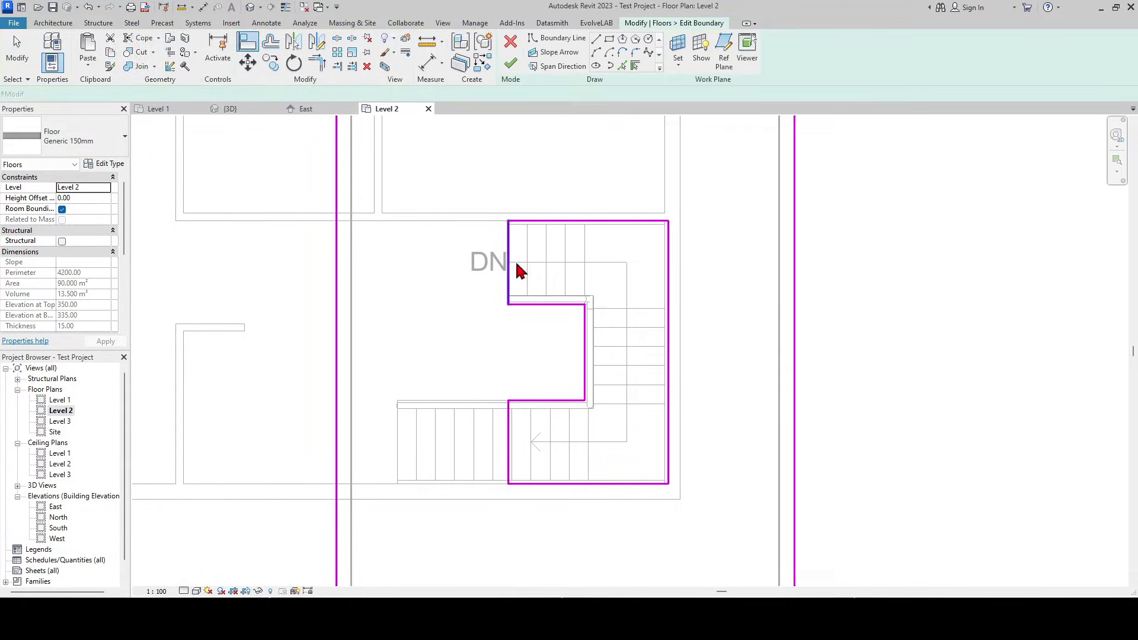
pyautogui.click(517, 63)
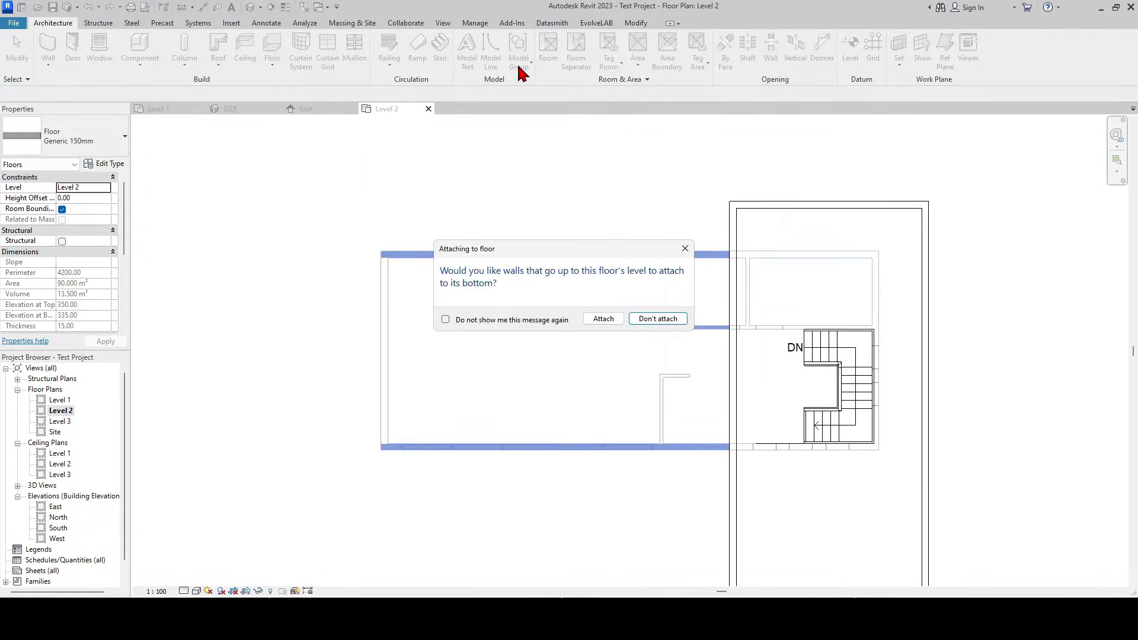
pyautogui.click(657, 319)
# - Deselect the floor, open the {3D} view, and orbit to inspect the stair area
pyautogui.press('Escape')
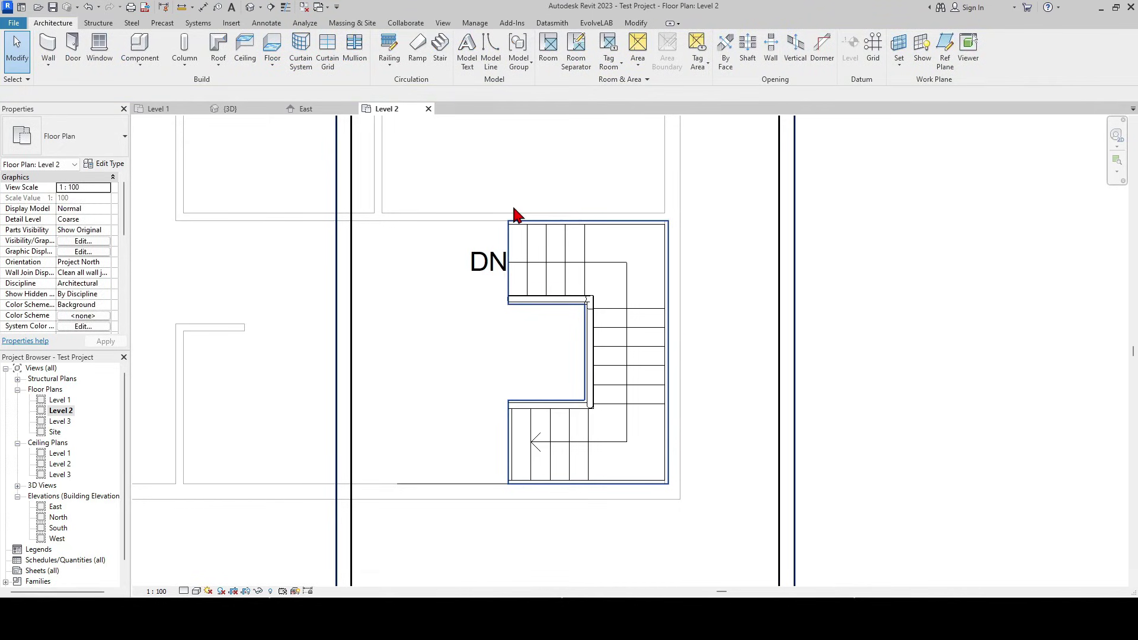
pyautogui.click(230, 109)
pyautogui.moveTo(801, 400)
pyautogui.keyDown('shift'); pyautogui.mouseDown(button='middle')
pyautogui.moveTo(923, 510)
pyautogui.moveTo(1067, 329)
pyautogui.mouseUp(button='middle'); pyautogui.keyUp('shift')
pyautogui.scroll(3, 711, 383)
pyautogui.moveTo(854, 410)
pyautogui.keyDown('shift'); pyautogui.mouseDown(button='middle')
pyautogui.moveTo(623, 356)
pyautogui.moveTo(659, 418)
pyautogui.moveTo(625, 495)
pyautogui.moveTo(667, 397)
pyautogui.mouseUp(button='middle'); pyautogui.keyUp('shift')
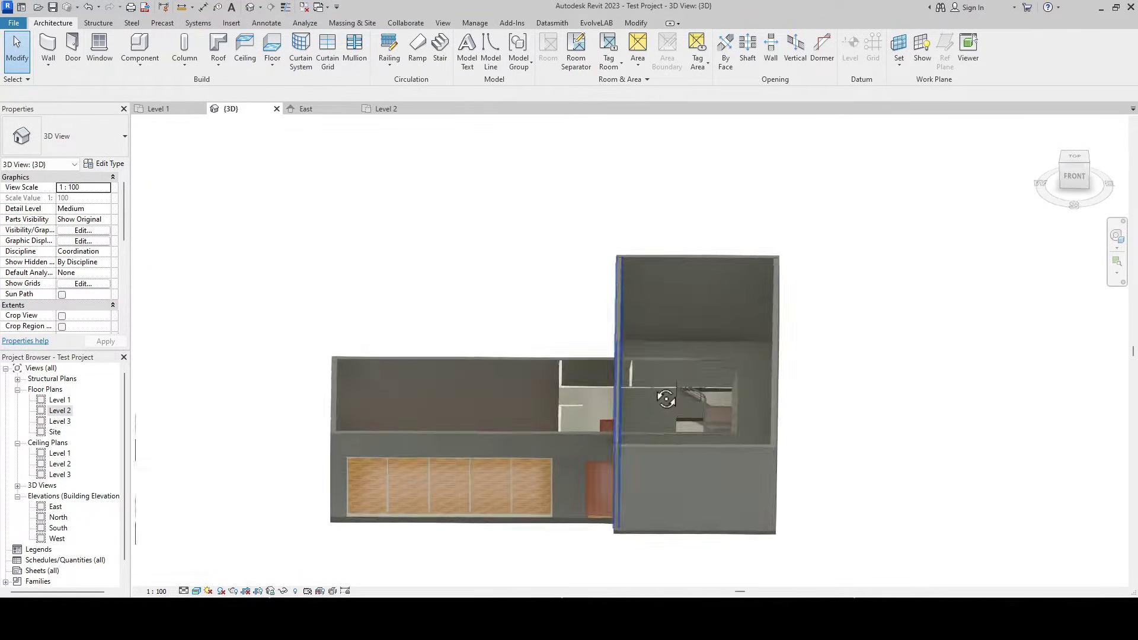
# - Draw Section 1 across the Level 1 plan and open it in Realistic display style
pyautogui.click(159, 108)
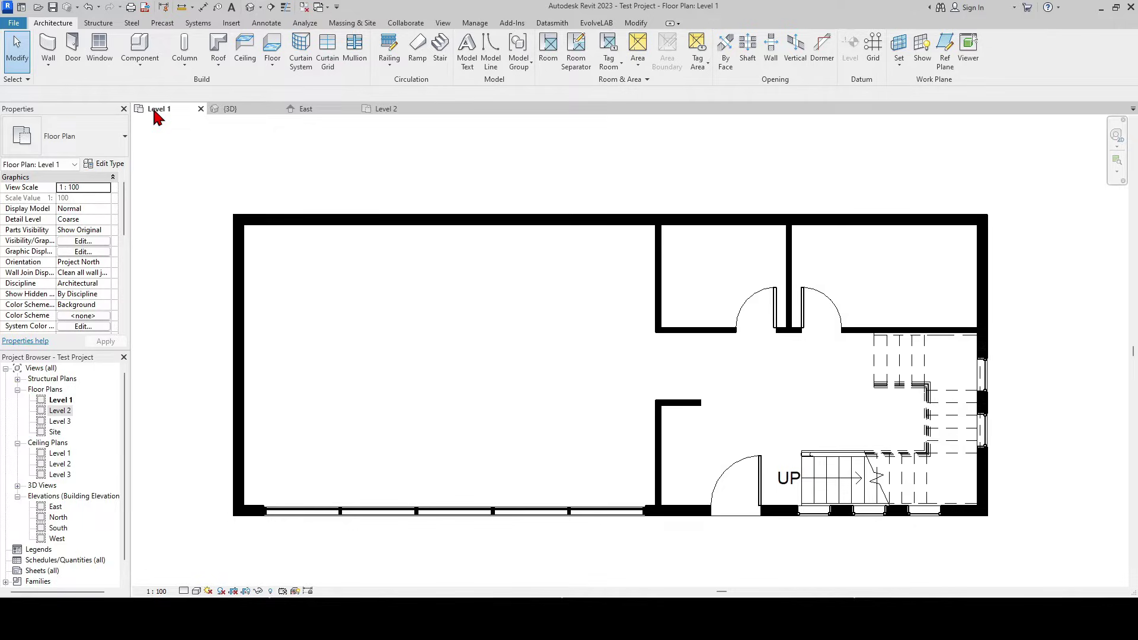
pyautogui.scroll(-1, 694, 366)
pyautogui.scroll(-1, 578, 268)
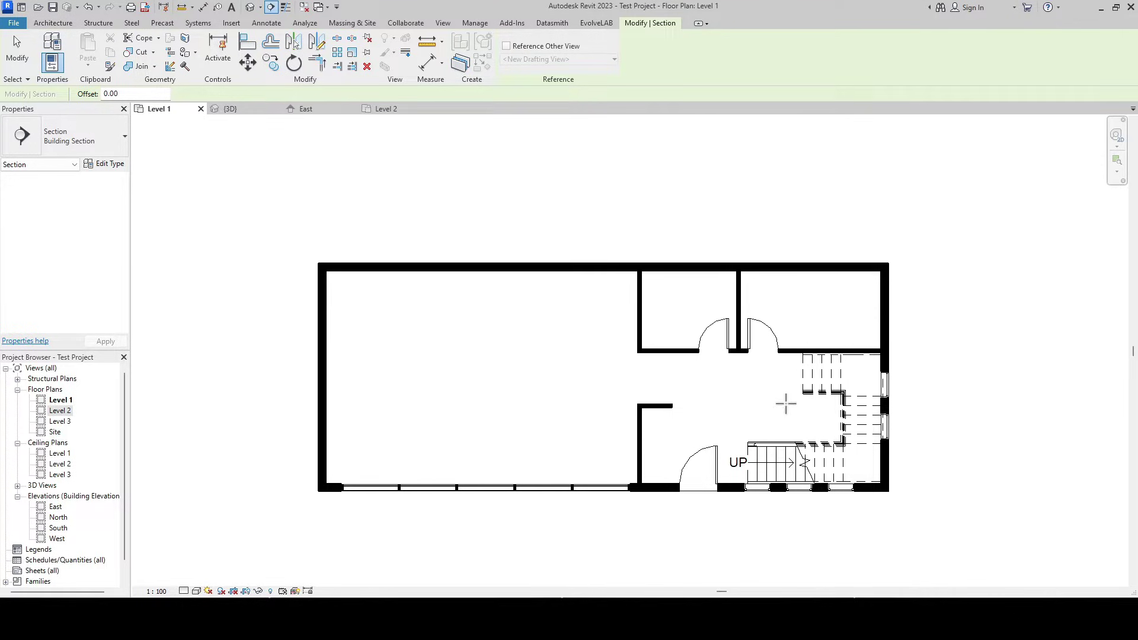
pyautogui.click(281, 463)
pyautogui.click(968, 460)
pyautogui.rightClick(917, 480)
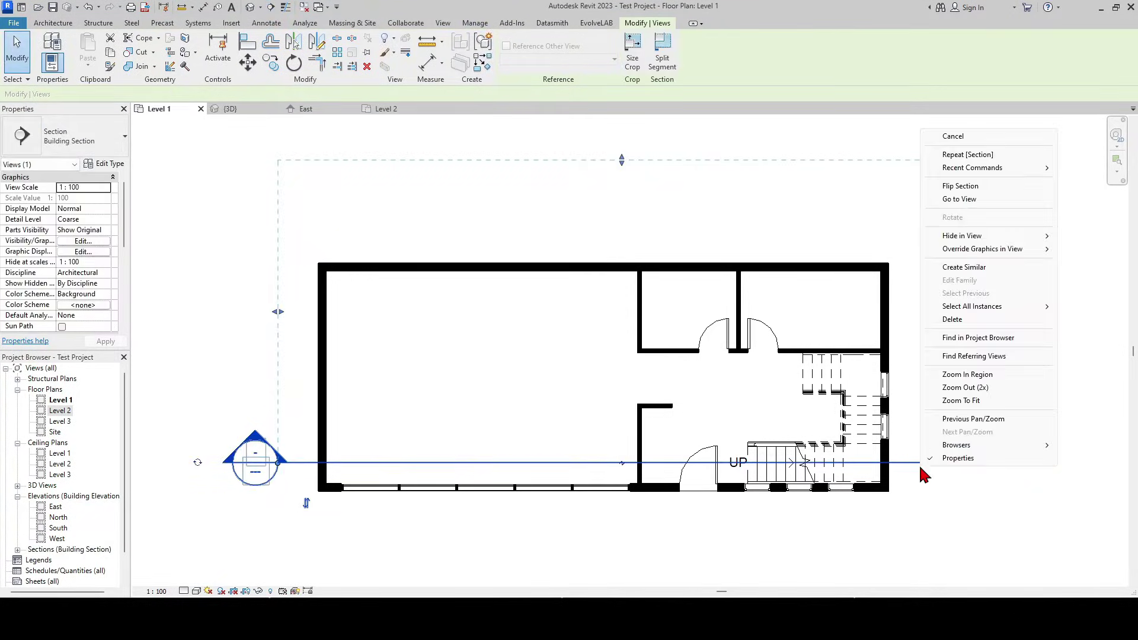
pyautogui.click(961, 219)
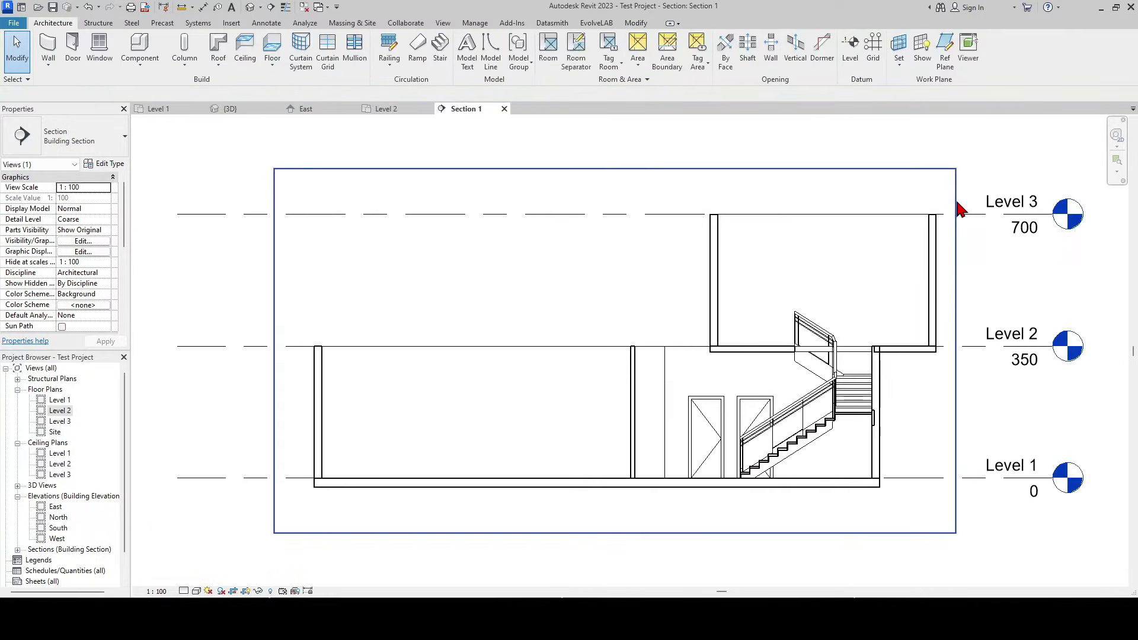
pyautogui.click(949, 258)
pyautogui.scroll(2, 827, 419)
pyautogui.scroll(2, 798, 434)
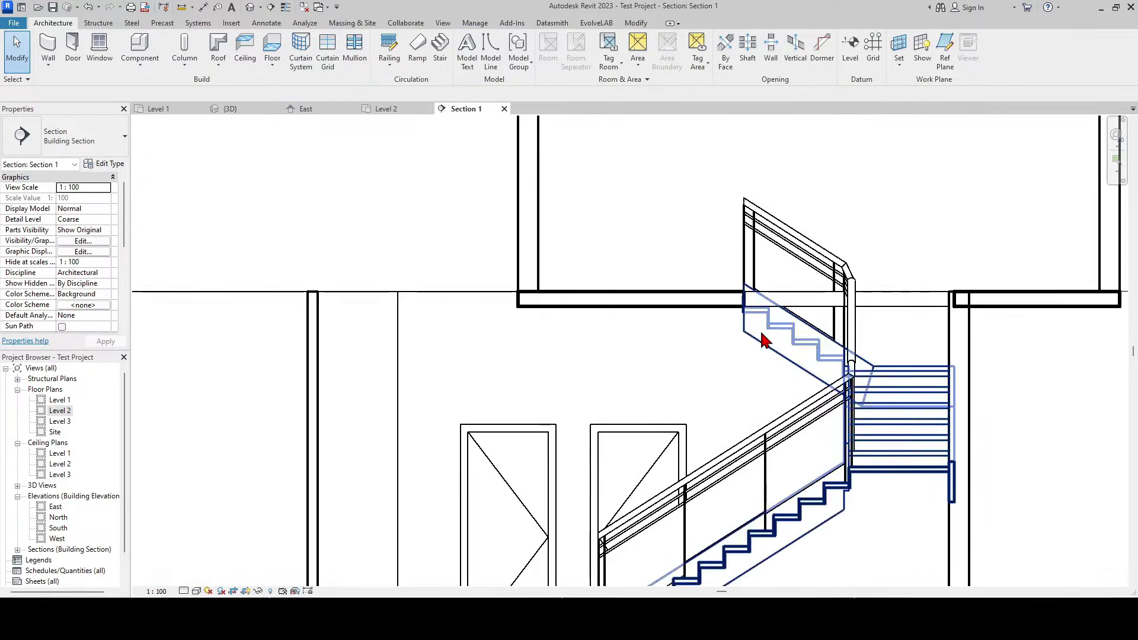
pyautogui.scroll(-3, 798, 434)
pyautogui.moveTo(707, 374); pyautogui.dragTo(750, 390, button='middle')
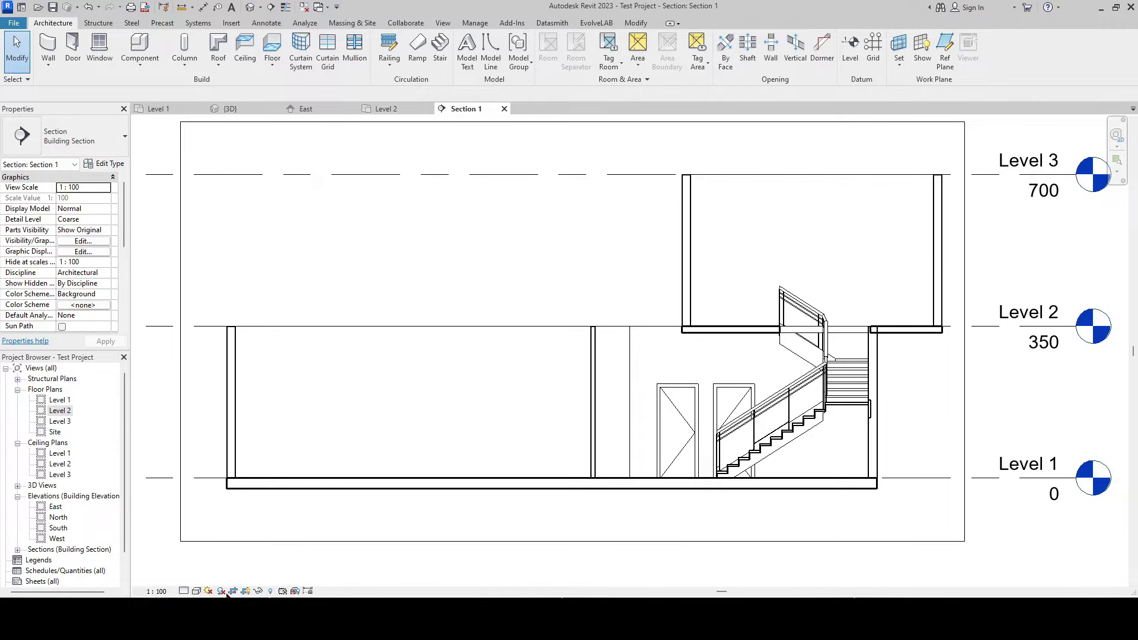
pyautogui.click(196, 591)
pyautogui.click(224, 581)
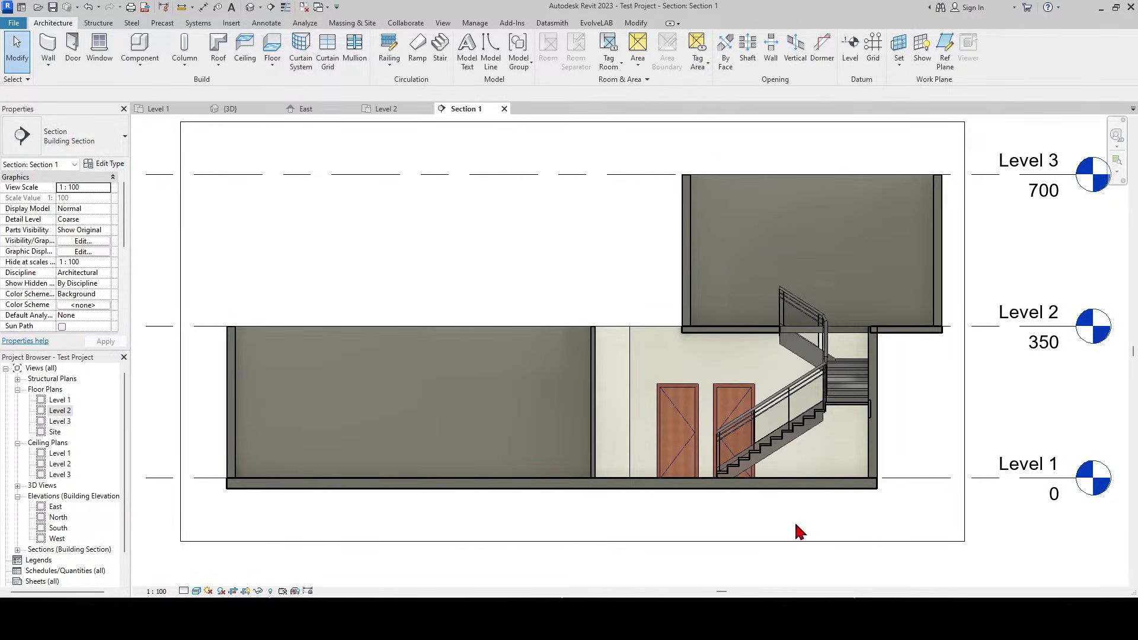
pyautogui.scroll(2, 812, 473)
pyautogui.scroll(2, 800, 445)
pyautogui.scroll(2, 729, 356)
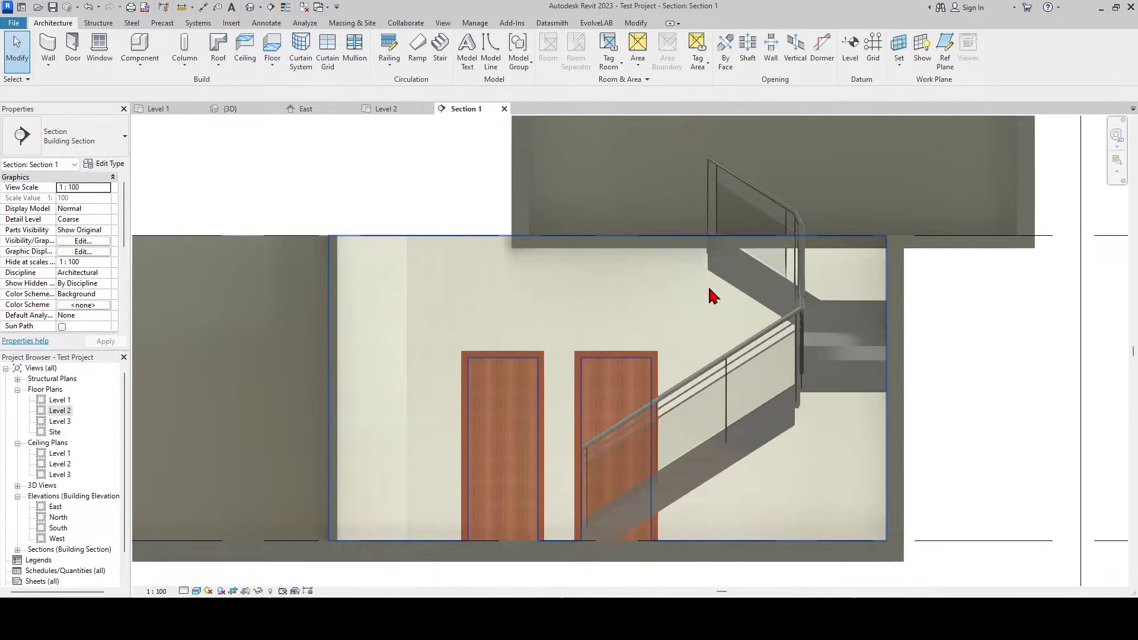
pyautogui.scroll(-1, 707, 285)
# - Measure the clearance from a stair tread to the slab underside: 239.55
pyautogui.click(181, 7)
pyautogui.scroll(3, 712, 400)
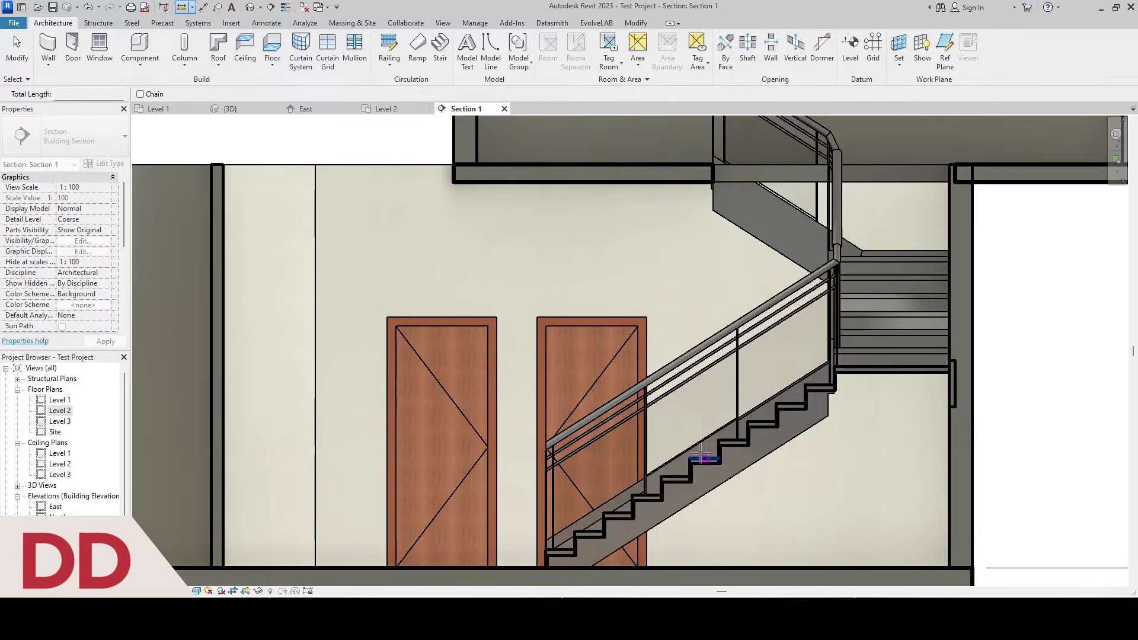
pyautogui.click(705, 460)
pyautogui.click(702, 183)
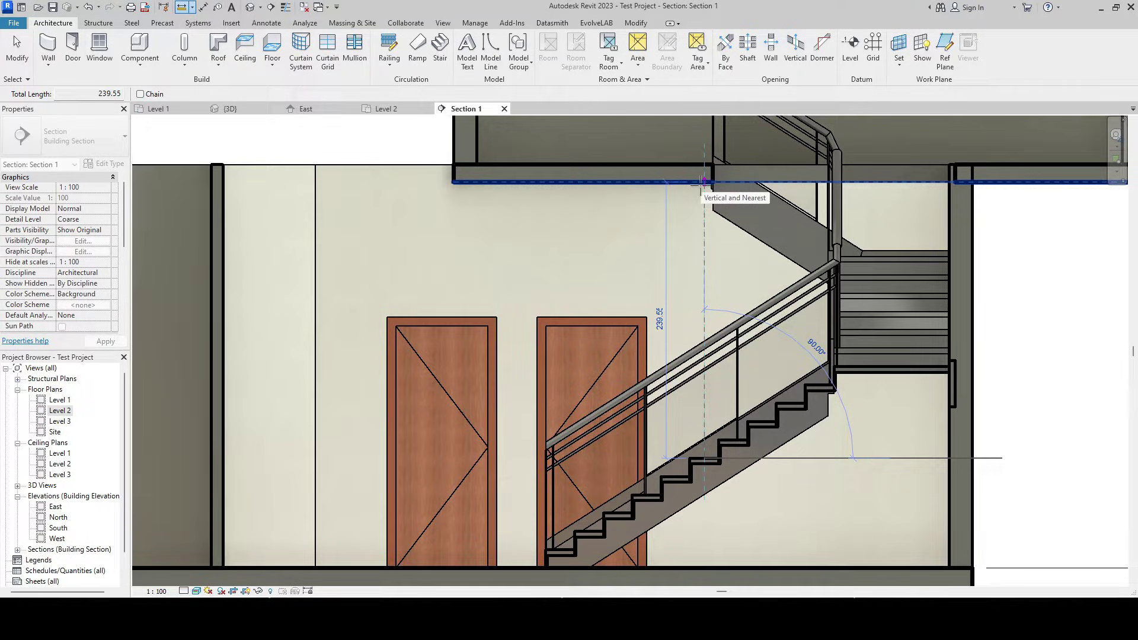
pyautogui.press('Escape')
pyautogui.press('Escape')
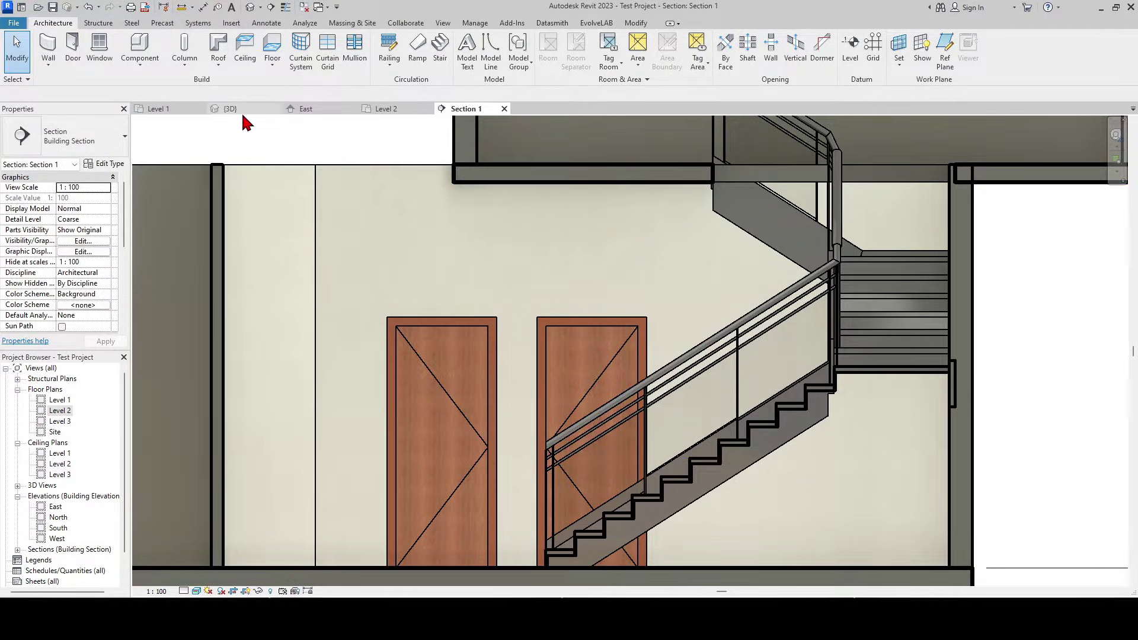
# - Switch to the Level 2 plan and hide the Section 1 line there
pyautogui.click(229, 108)
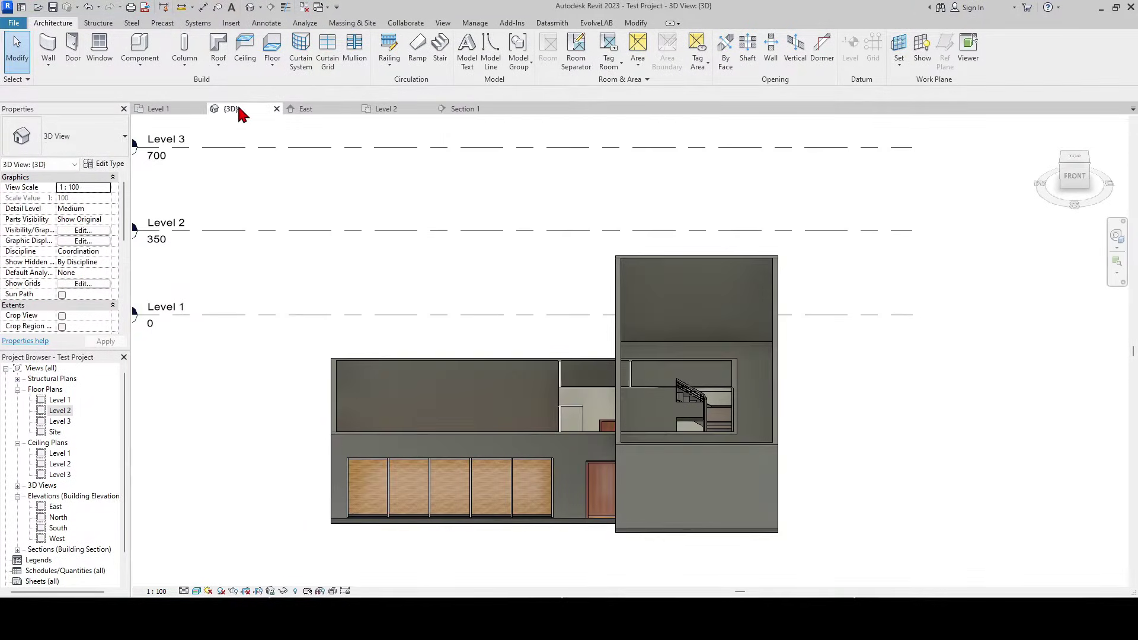
pyautogui.click(388, 109)
pyautogui.scroll(-2, 614, 289)
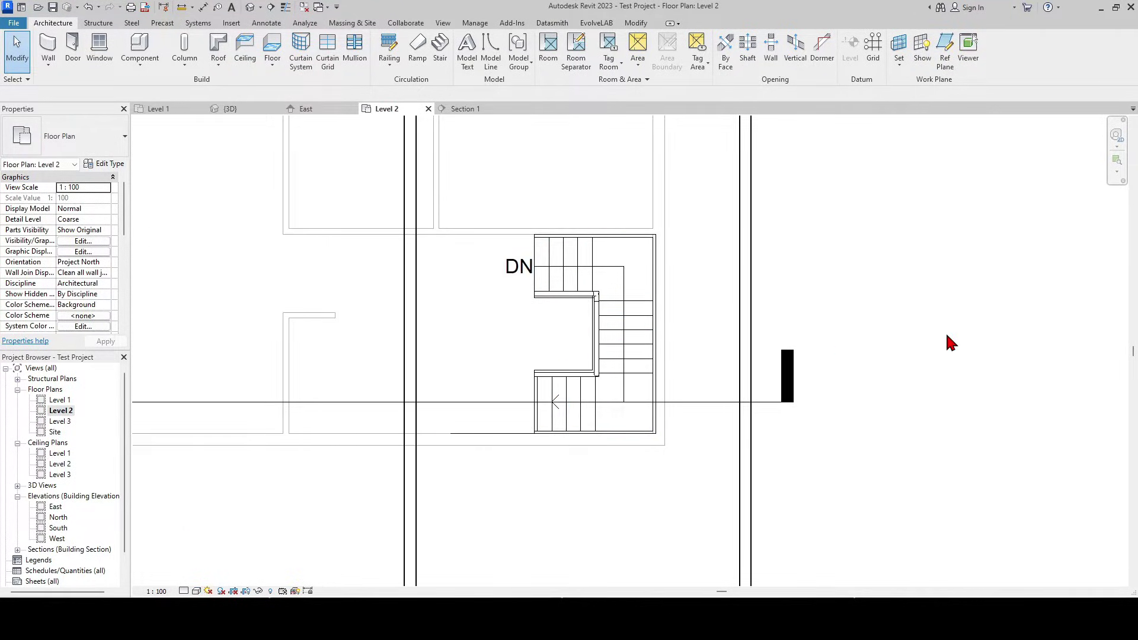
pyautogui.scroll(-2, 950, 343)
pyautogui.scroll(-1, 950, 343)
pyautogui.scroll(-1, 949, 344)
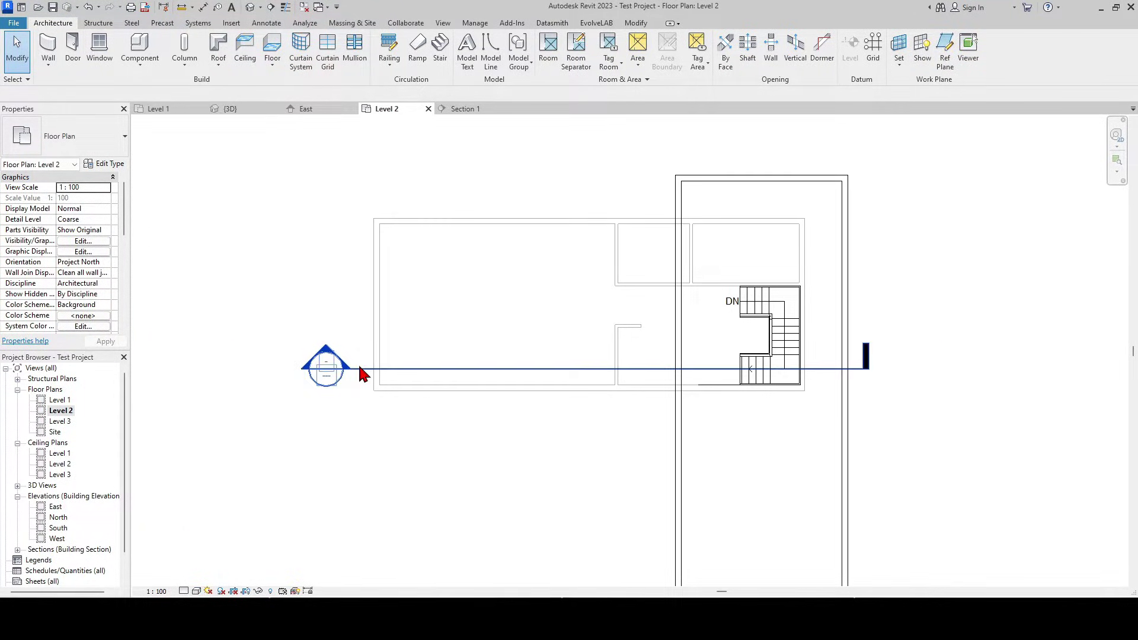
pyautogui.scroll(-1, 358, 363)
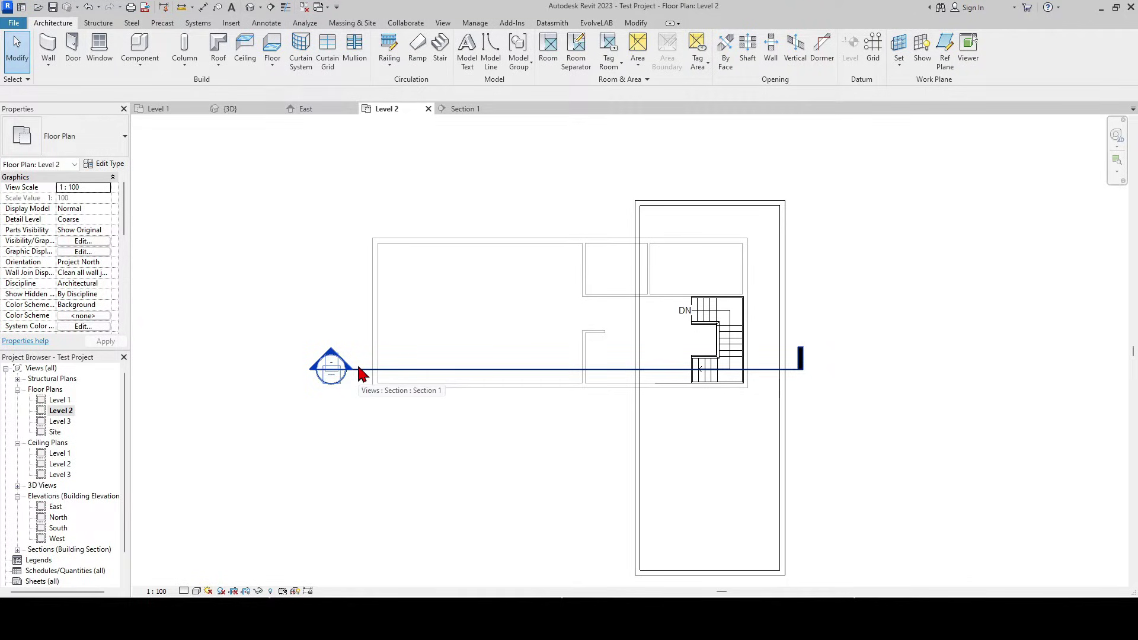
pyautogui.click(361, 373)
pyautogui.rightClick(360, 373)
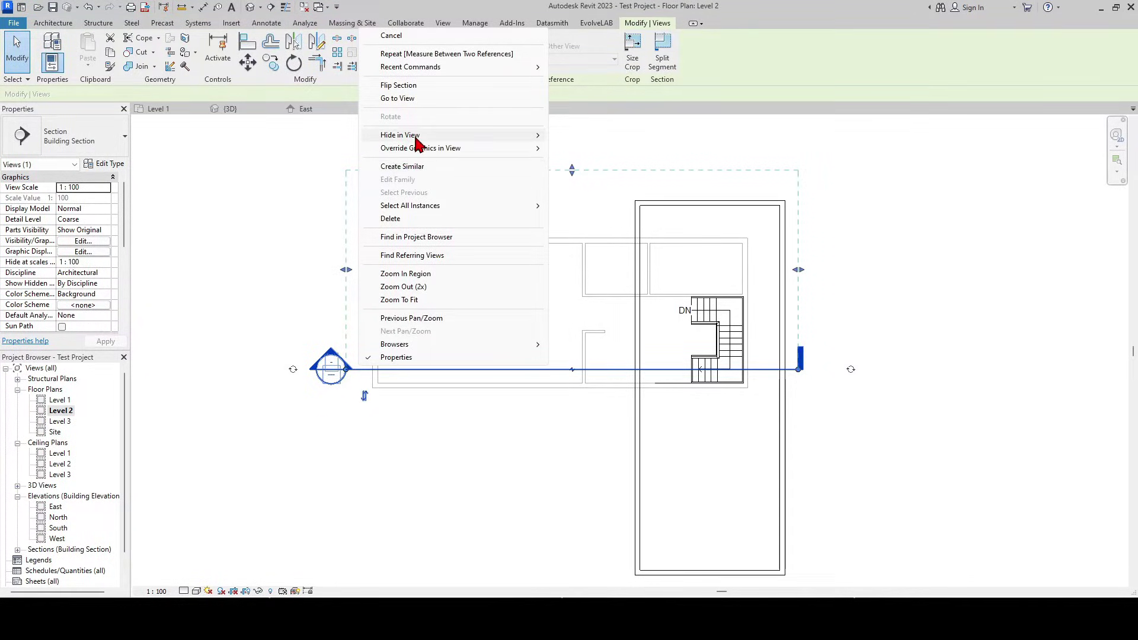
pyautogui.moveTo(400, 135)
pyautogui.click(583, 135)
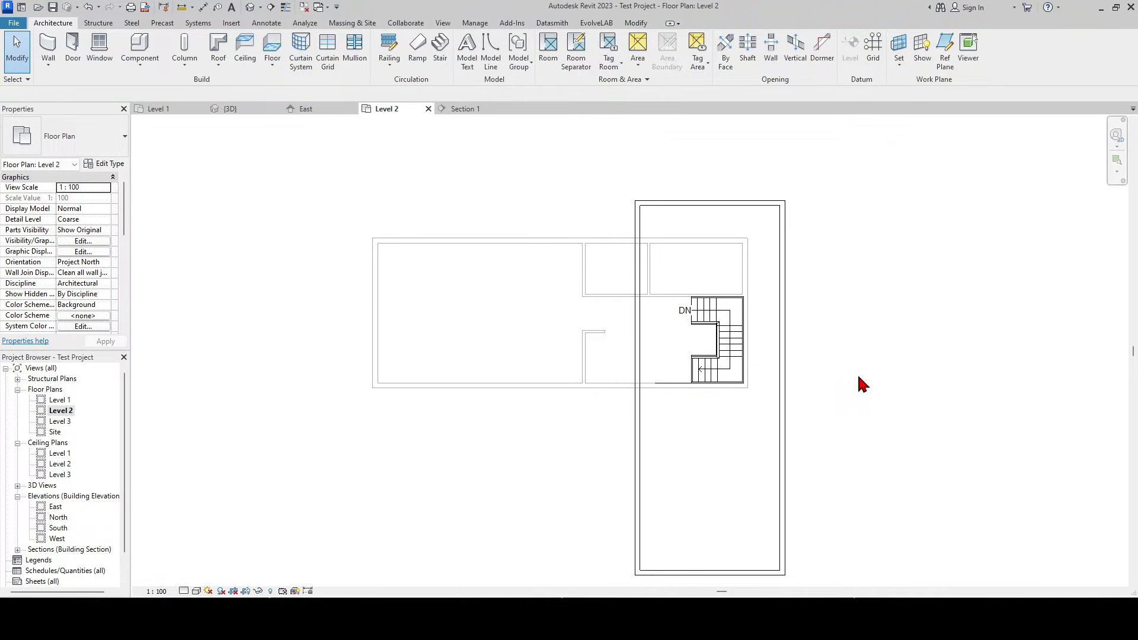
pyautogui.moveTo(858, 373); pyautogui.dragTo(852, 366, button='middle')
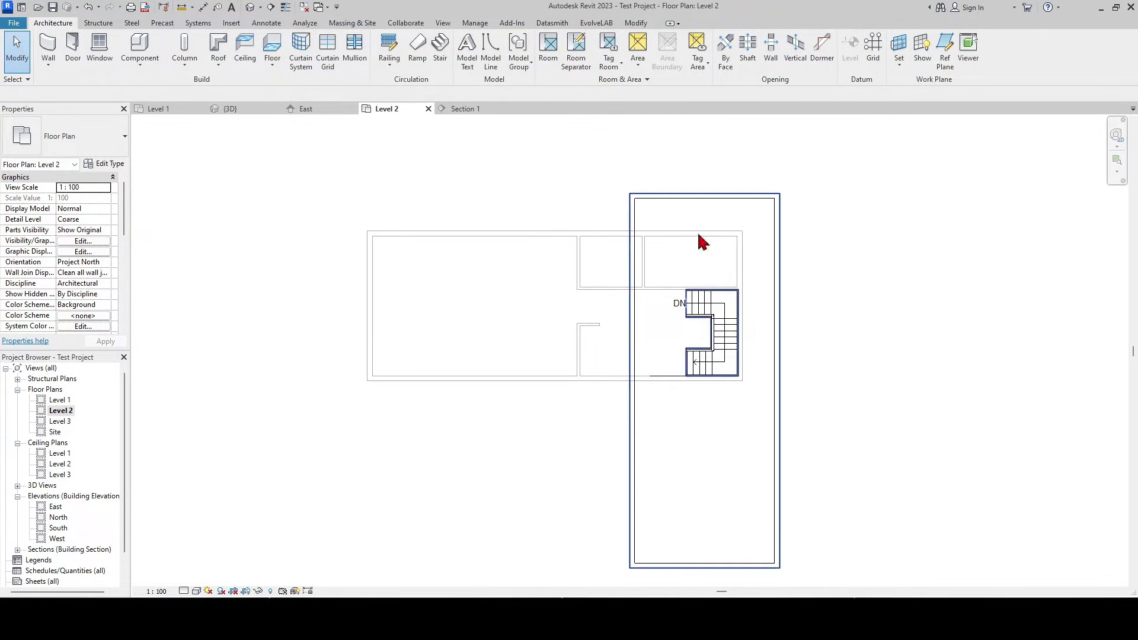
pyautogui.moveTo(836, 436); pyautogui.dragTo(816, 417, button='middle')
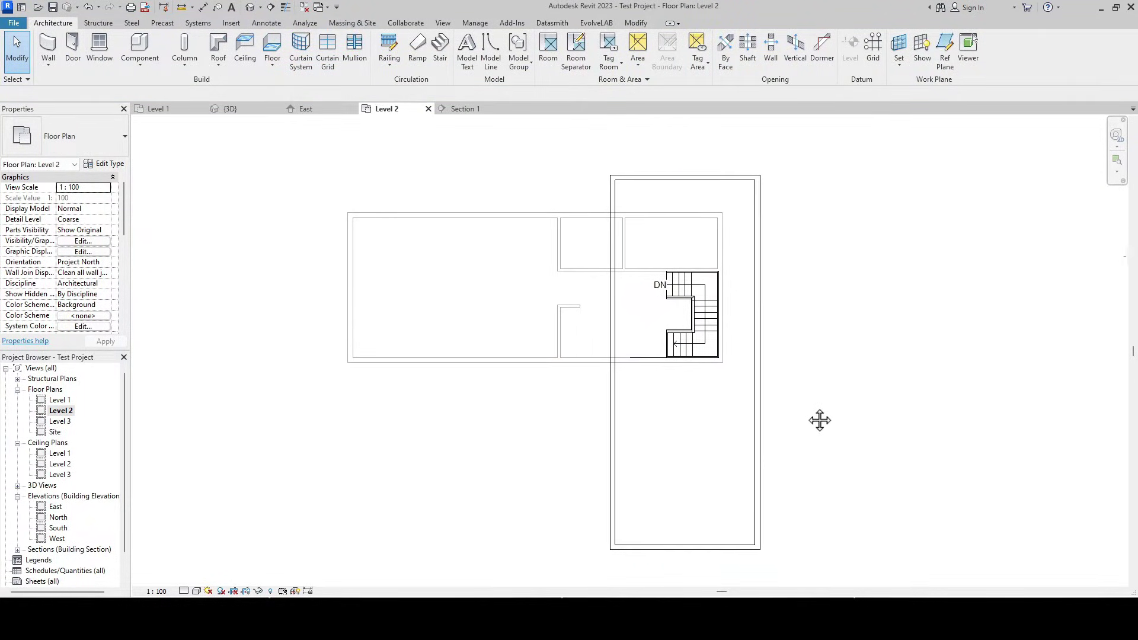
# - Reveal hidden elements, unhide the section line, then hide it in Level 2 again
pyautogui.click(272, 592)
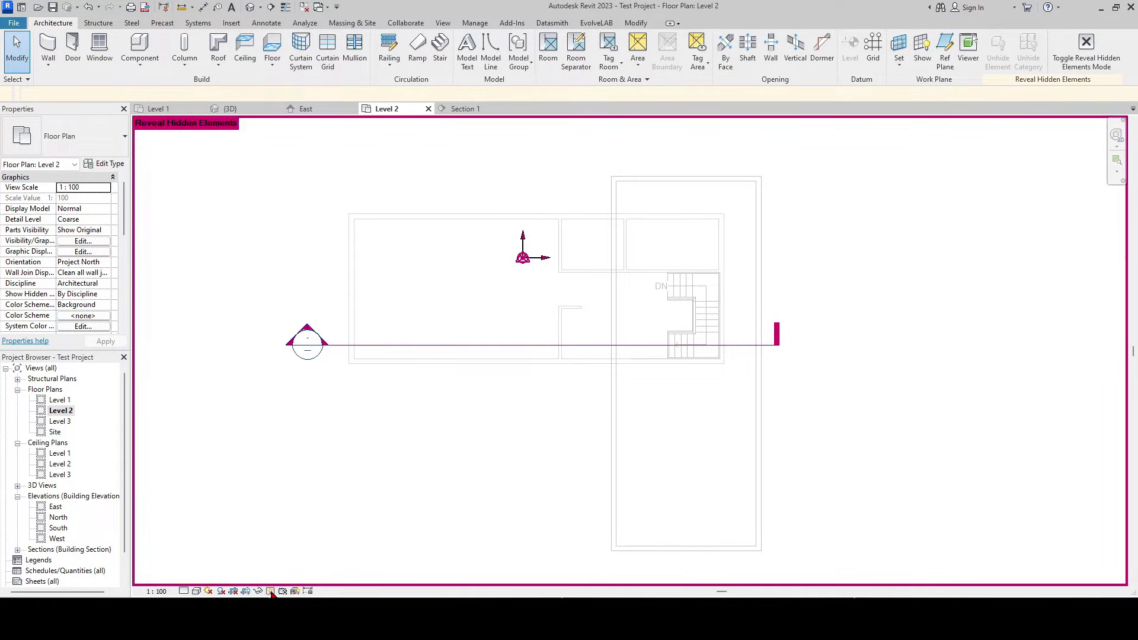
pyautogui.click(408, 353)
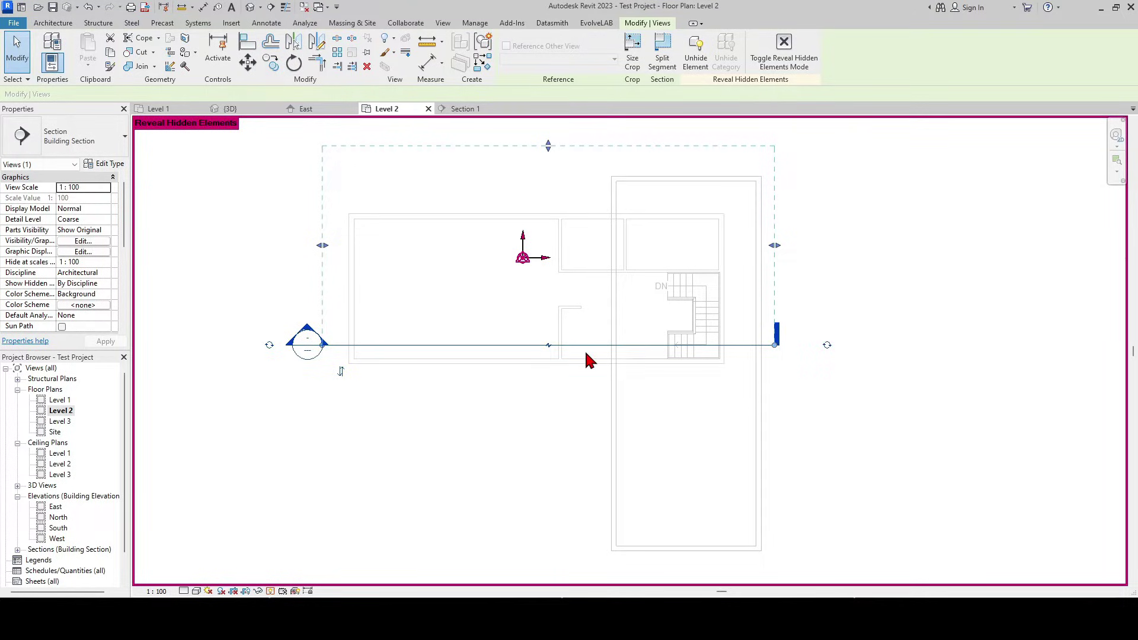
pyautogui.click(697, 57)
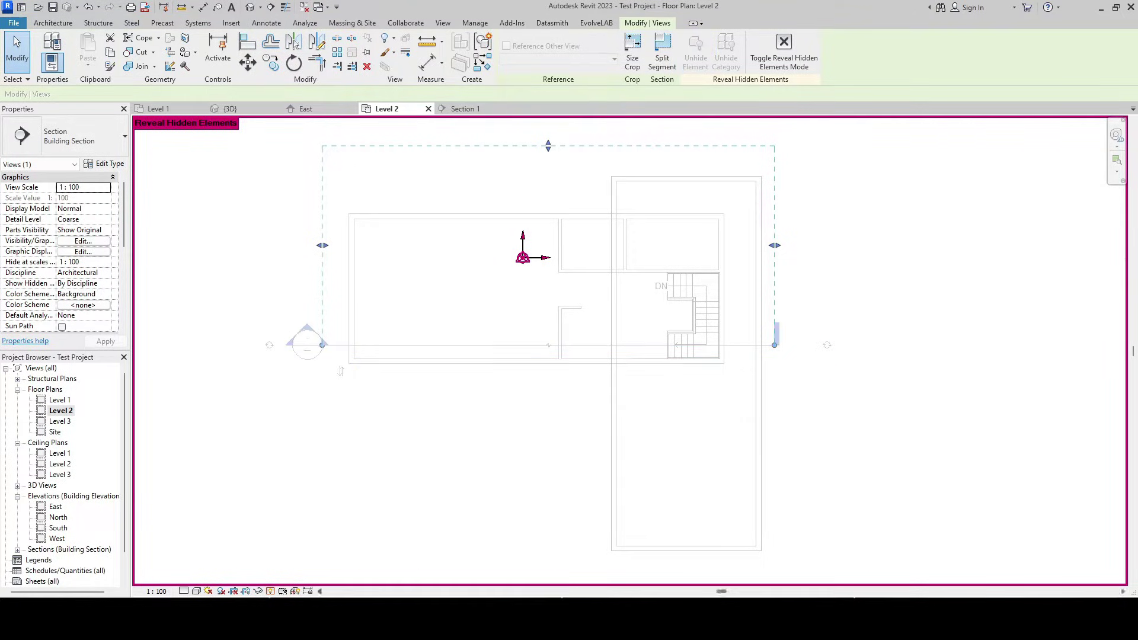
pyautogui.click(272, 591)
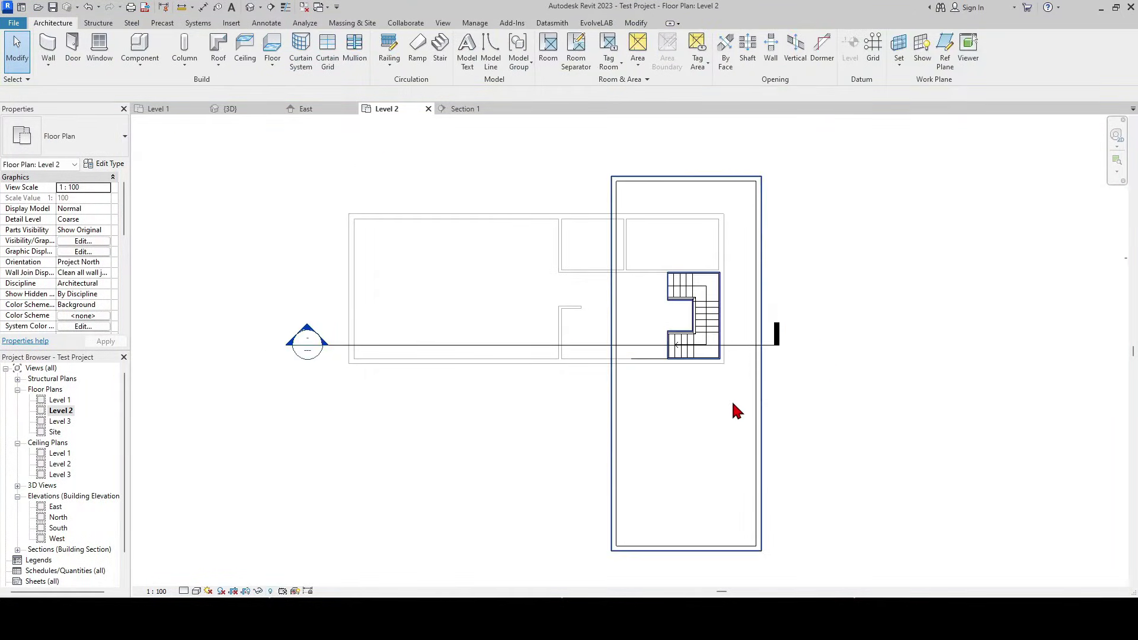
pyautogui.rightClick(348, 347)
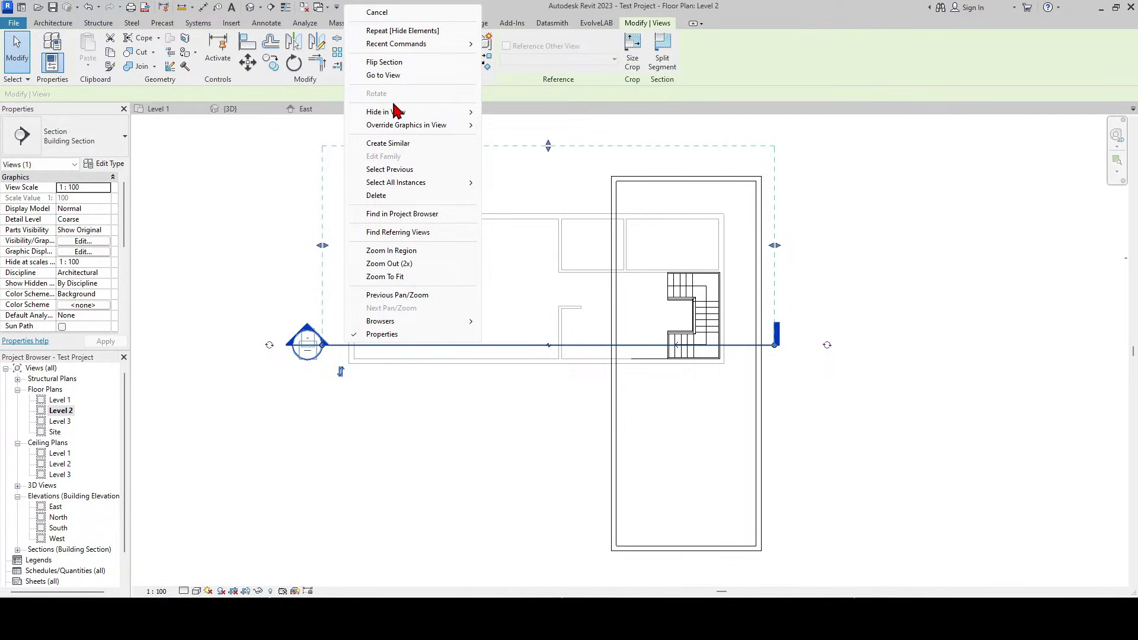
pyautogui.moveTo(385, 112)
pyautogui.click(516, 113)
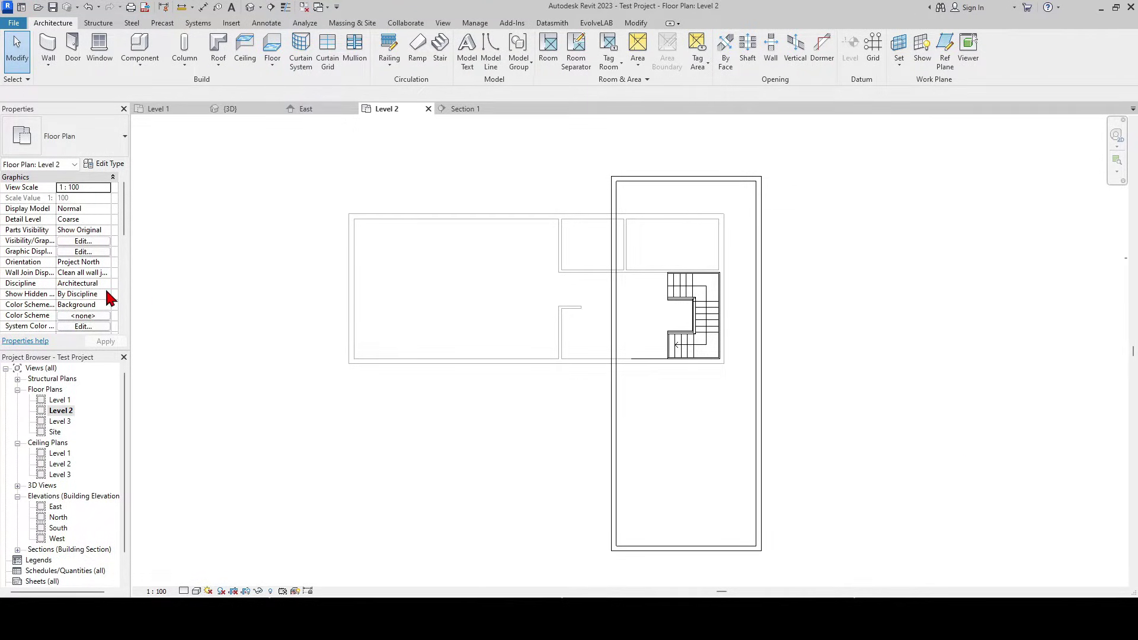
pyautogui.scroll(-3, 110, 298)
# - Set the Level 2 underlay base level to None and center the view on the stair
pyautogui.click(106, 252)
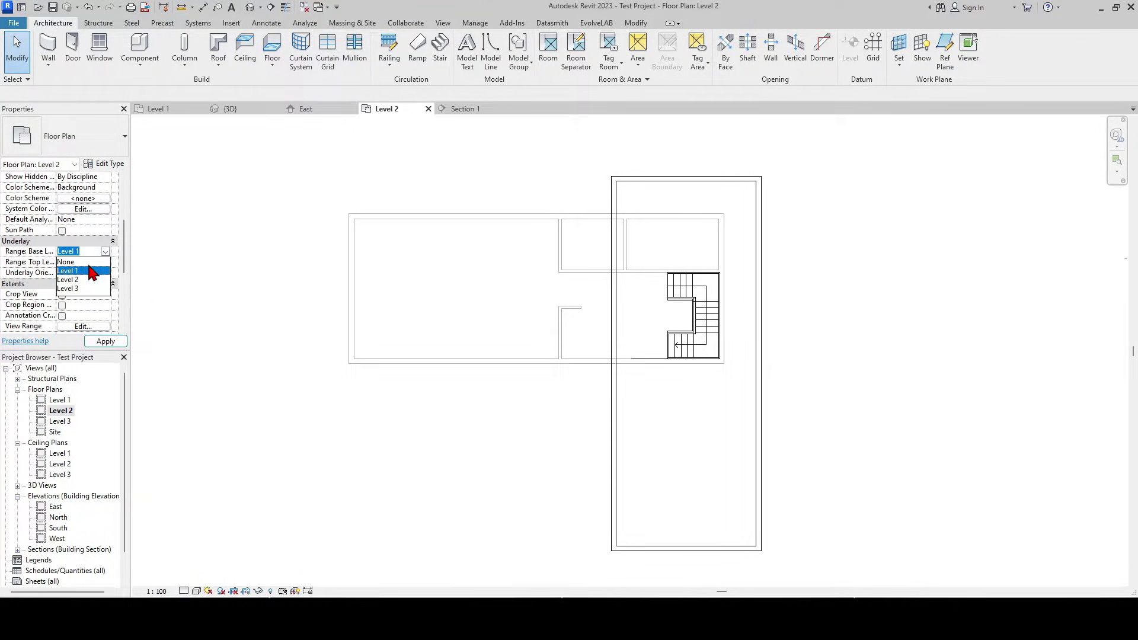
pyautogui.click(105, 341)
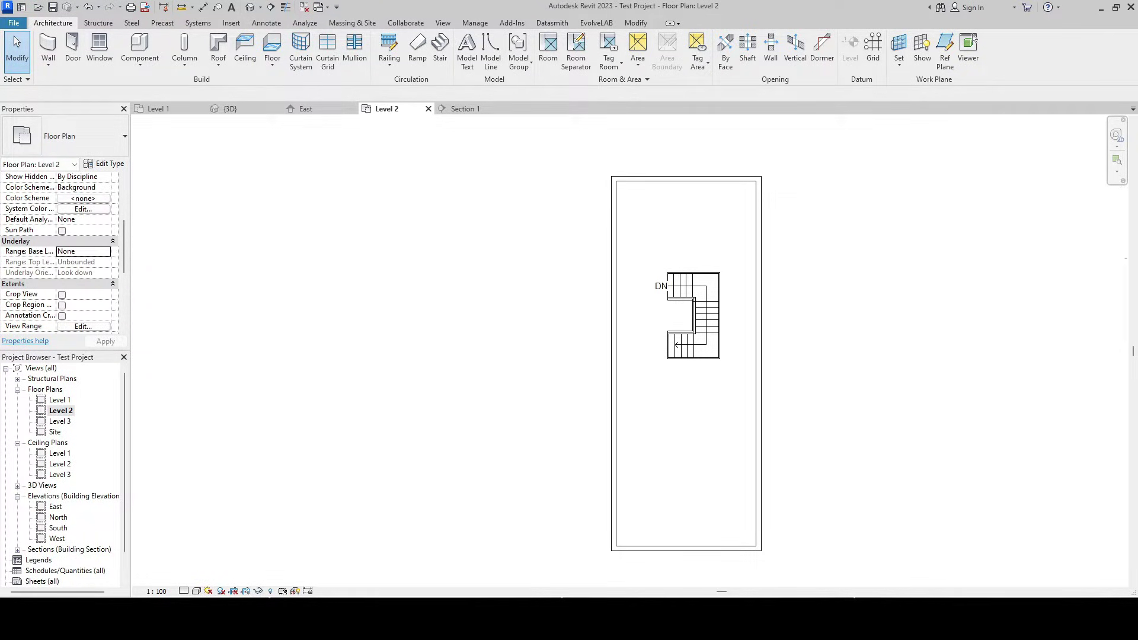
pyautogui.scroll(2, 743, 293)
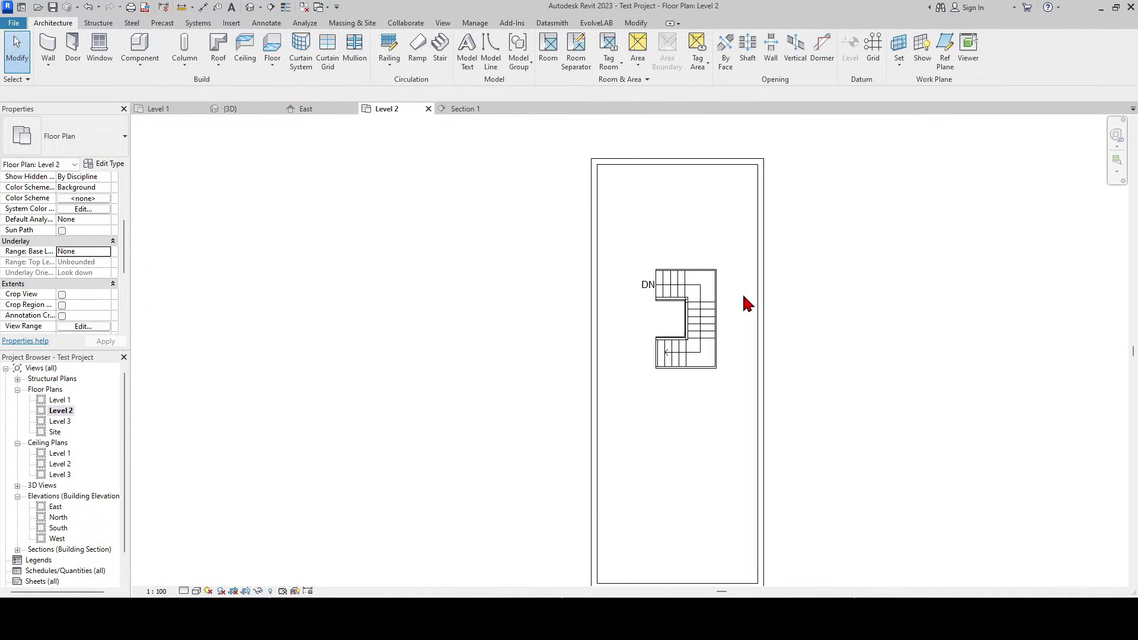
pyautogui.scroll(2, 809, 288)
pyautogui.moveTo(843, 356)
pyautogui.mouseDown(button='middle')
pyautogui.moveTo(785, 316)
pyautogui.moveTo(808, 349)
pyautogui.mouseUp(button='middle')
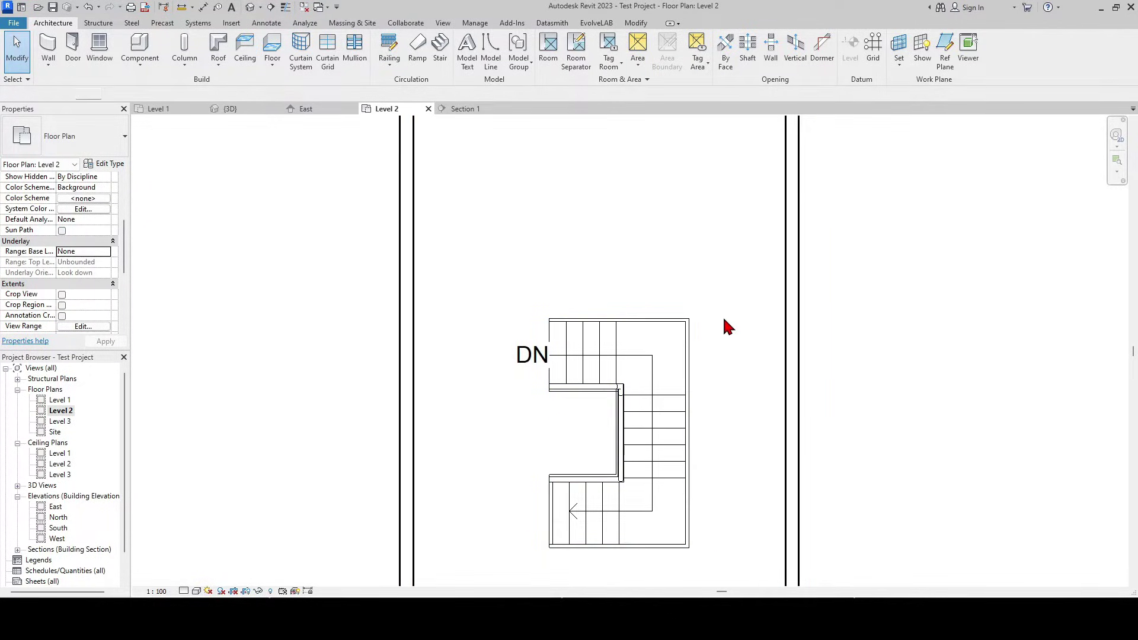
# - Start a Generic - 10cm inner wall with location line Finish Face: Exterior
pyautogui.press('w')
pyautogui.press('a')
pyautogui.click(107, 141)
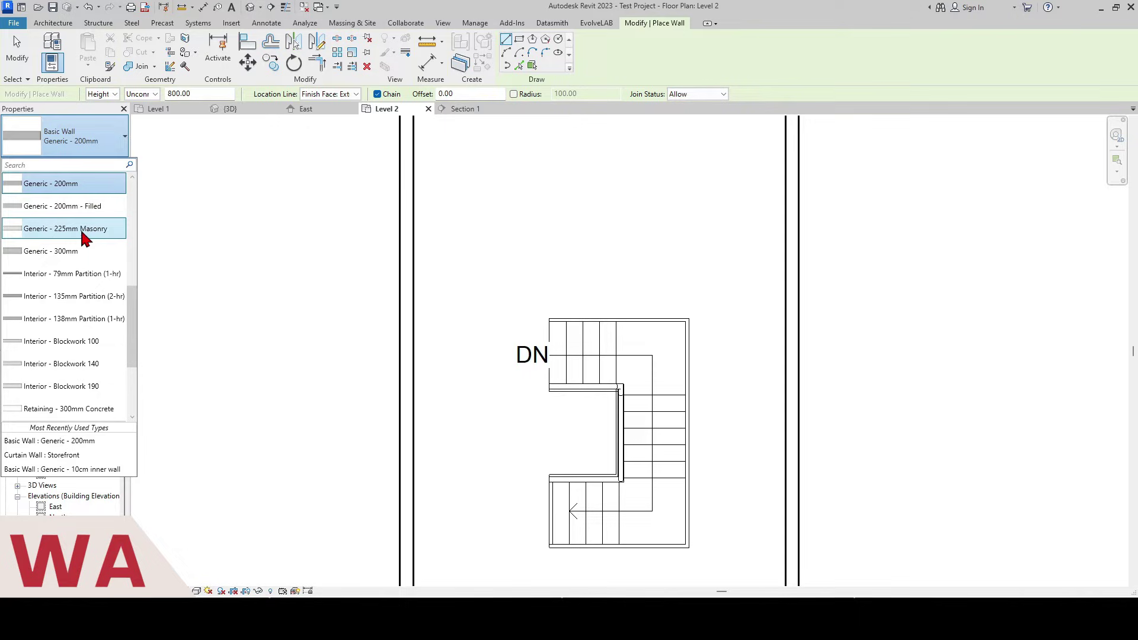
pyautogui.scroll(3, 89, 223)
pyautogui.click(92, 253)
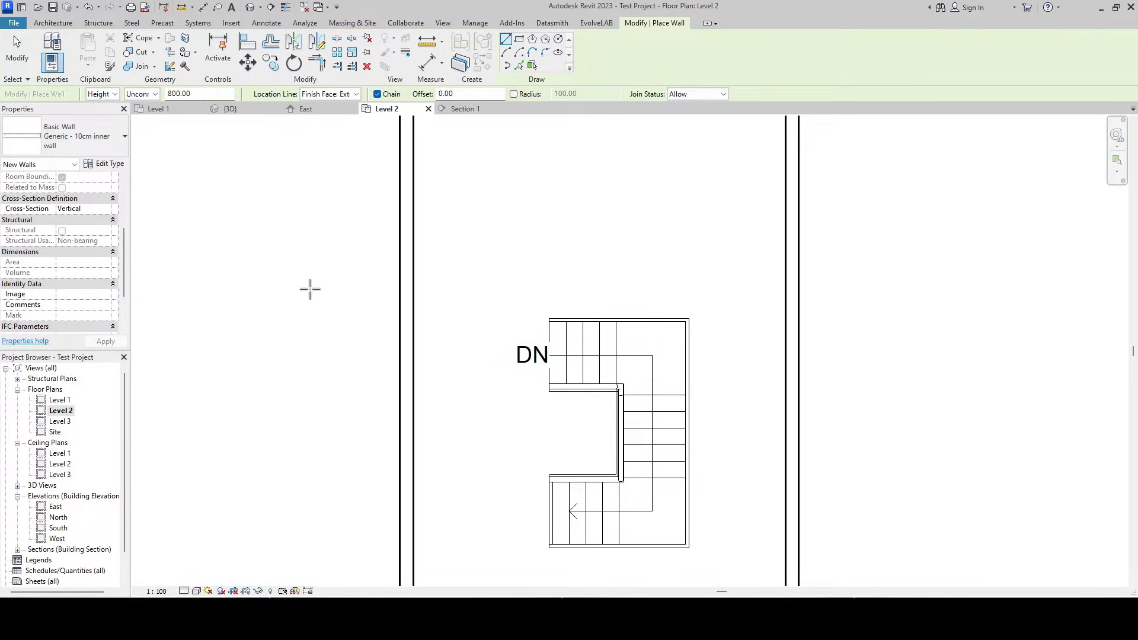
pyautogui.click(330, 94)
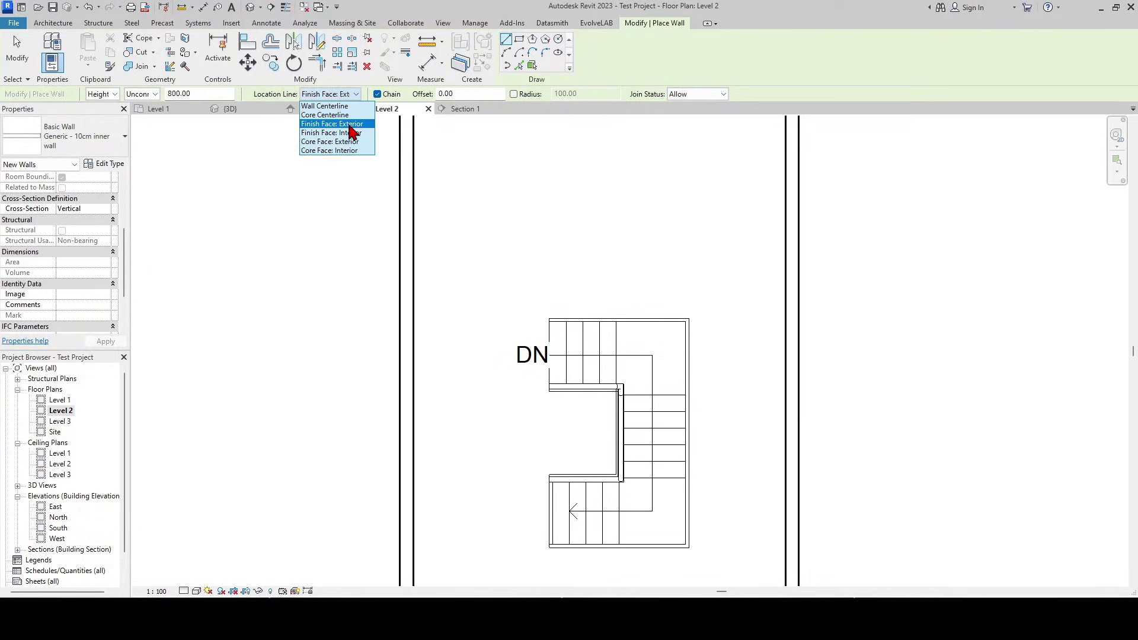
pyautogui.click(331, 124)
# - Draw the wall from the stair's top-left corner to the side wall, then align it
pyautogui.click(551, 319)
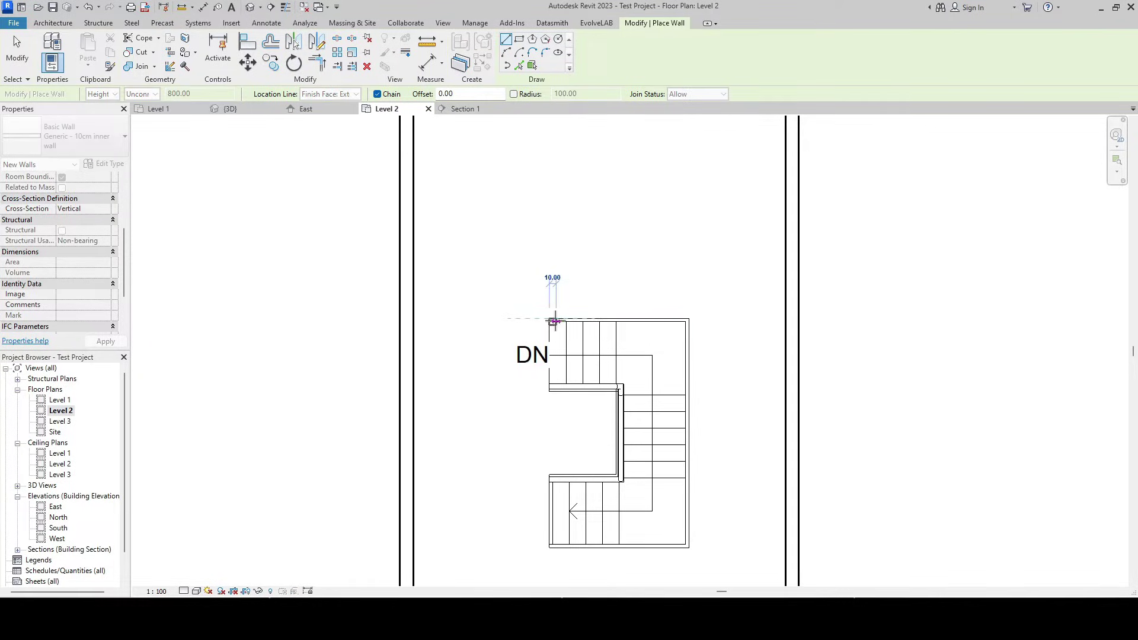
pyautogui.click(411, 318)
pyautogui.press('Escape')
pyautogui.press('Escape')
pyautogui.scroll(-1, 551, 285)
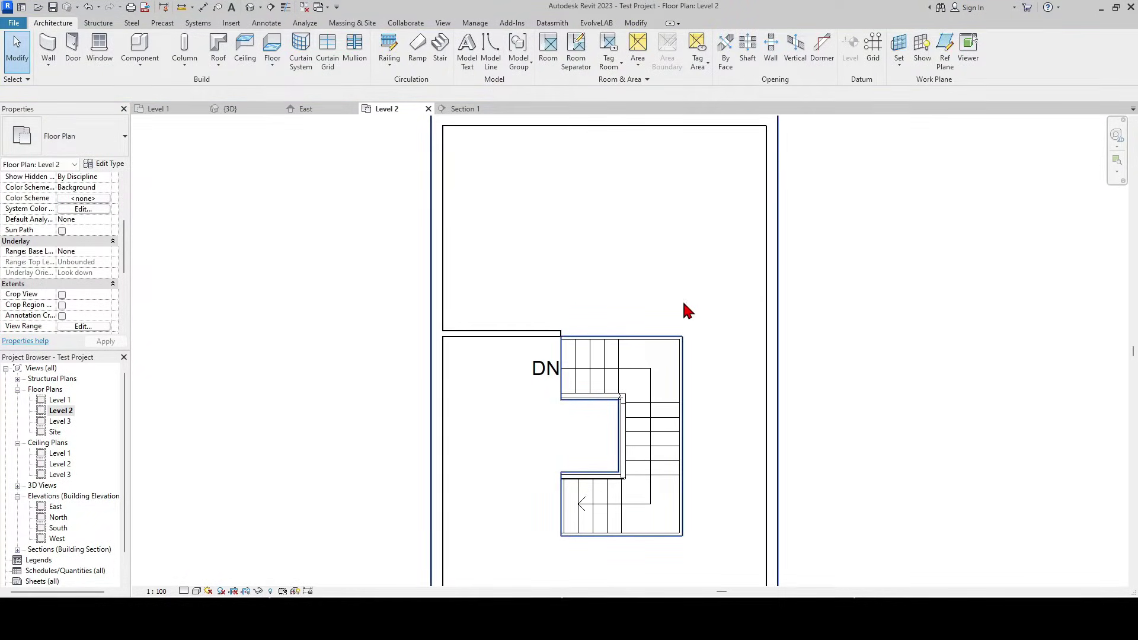
pyautogui.press('a')
pyautogui.press('l')
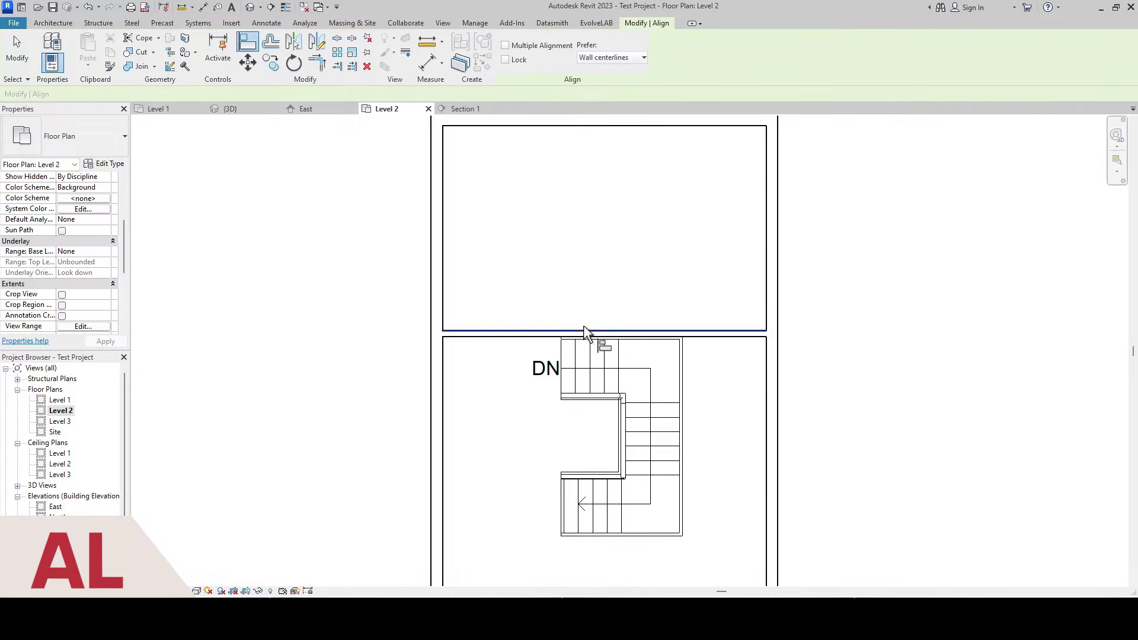
pyautogui.scroll(-2, 585, 334)
pyautogui.scroll(-1, 613, 258)
pyautogui.press('Escape')
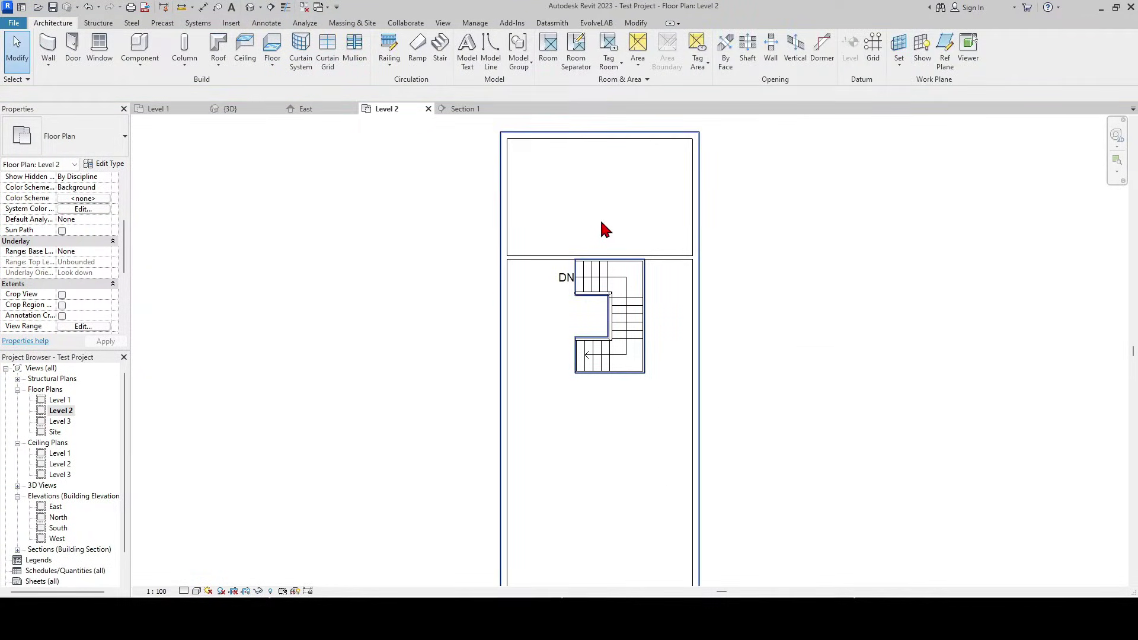
pyautogui.scroll(-1, 603, 229)
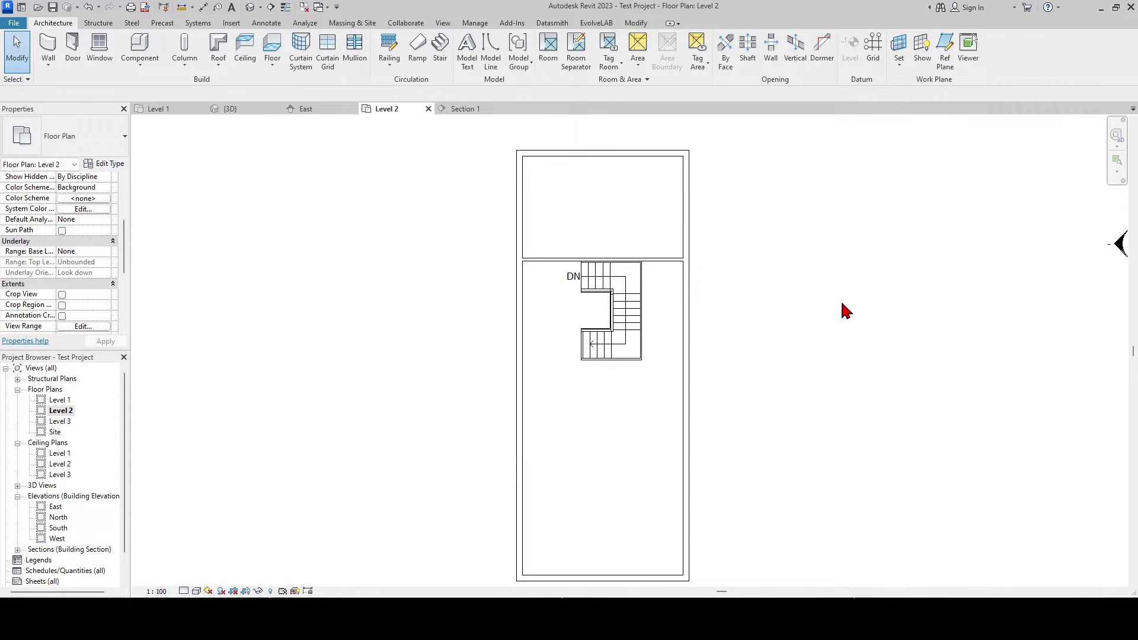
# - Override the Walls cut pattern on Level 2 to Solid fill and apply it
pyautogui.press('v')
pyautogui.press('g')
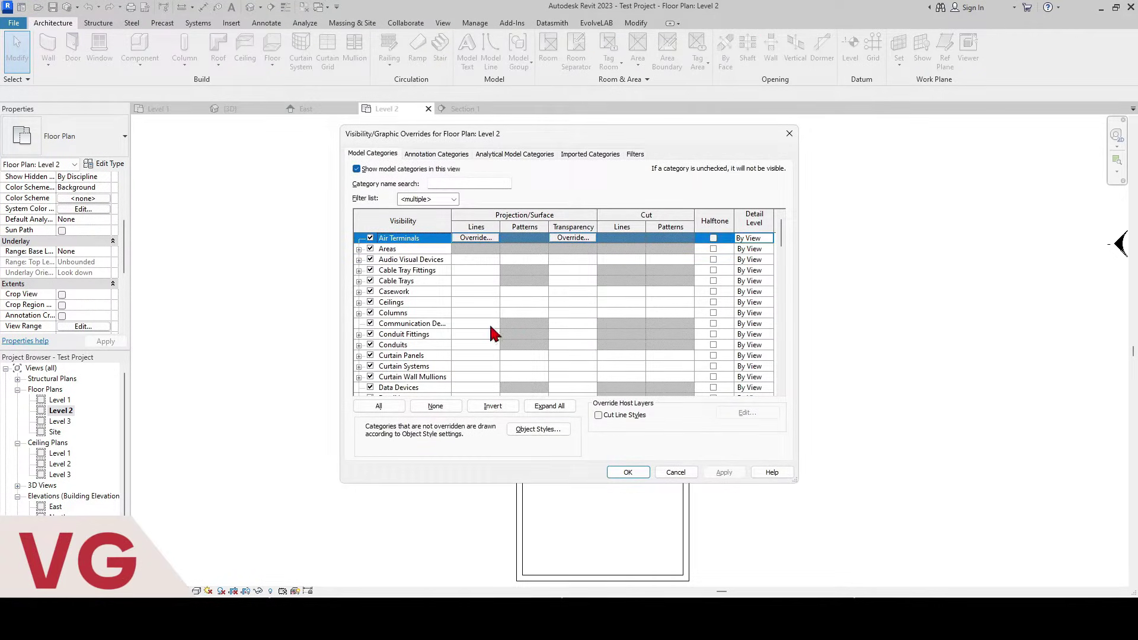
pyautogui.press('w')
pyautogui.click(680, 377)
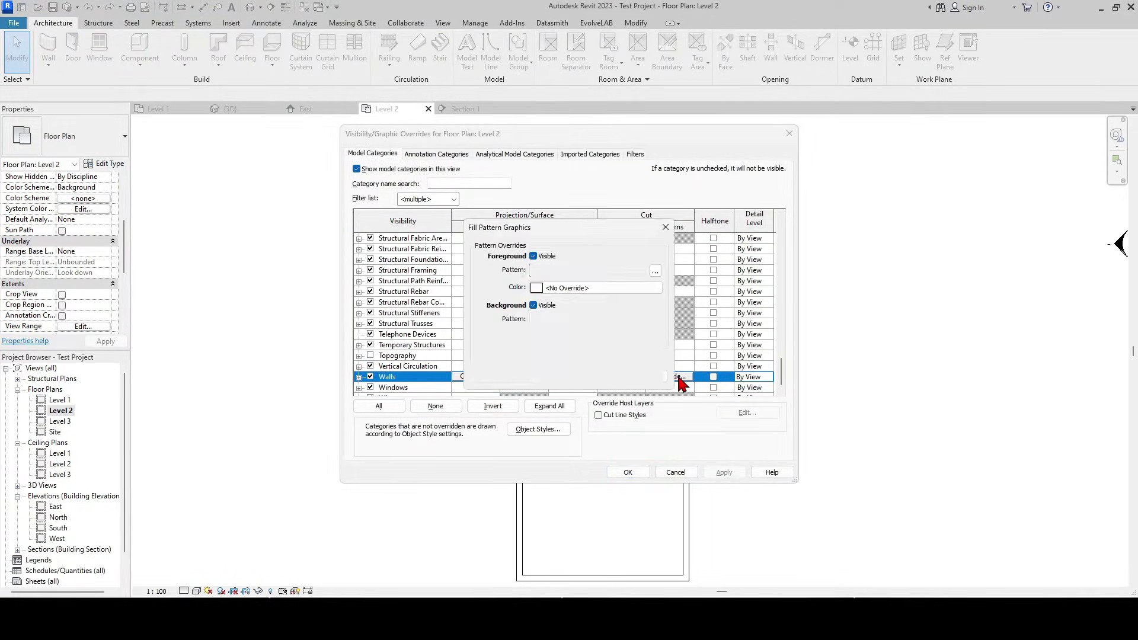
pyautogui.click(584, 271)
pyautogui.click(582, 292)
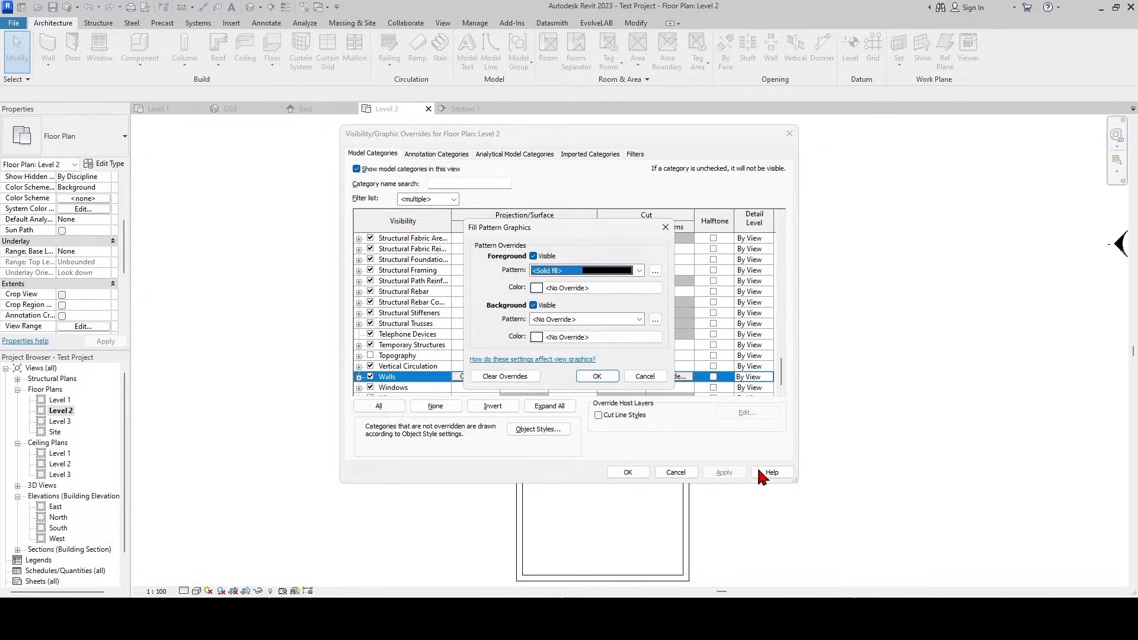
pyautogui.click(597, 376)
pyautogui.click(724, 473)
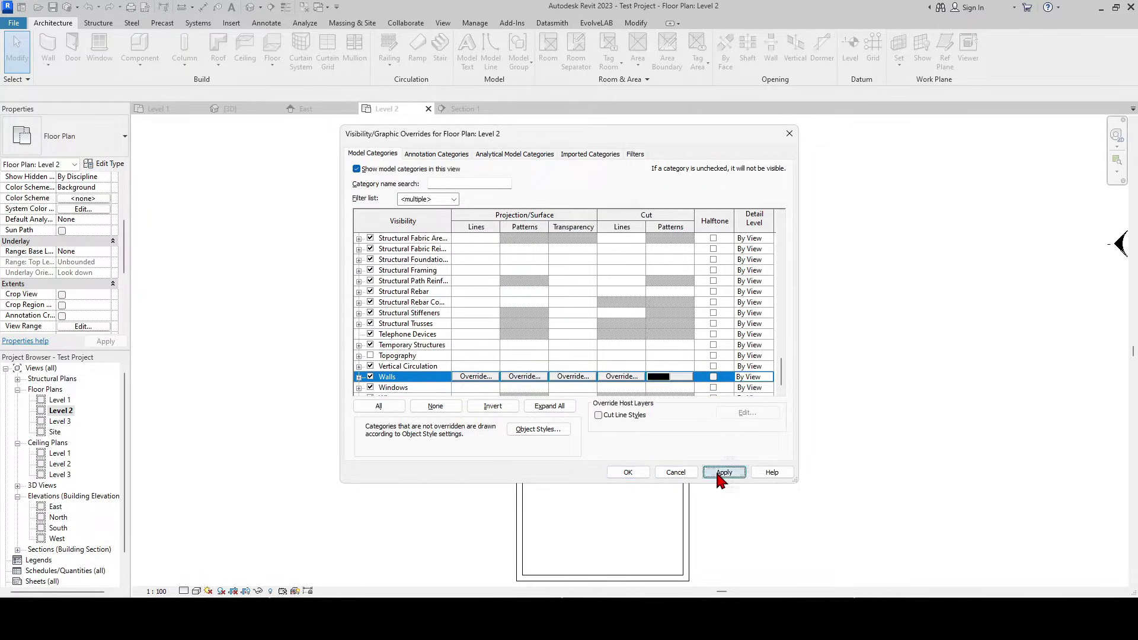
pyautogui.click(628, 472)
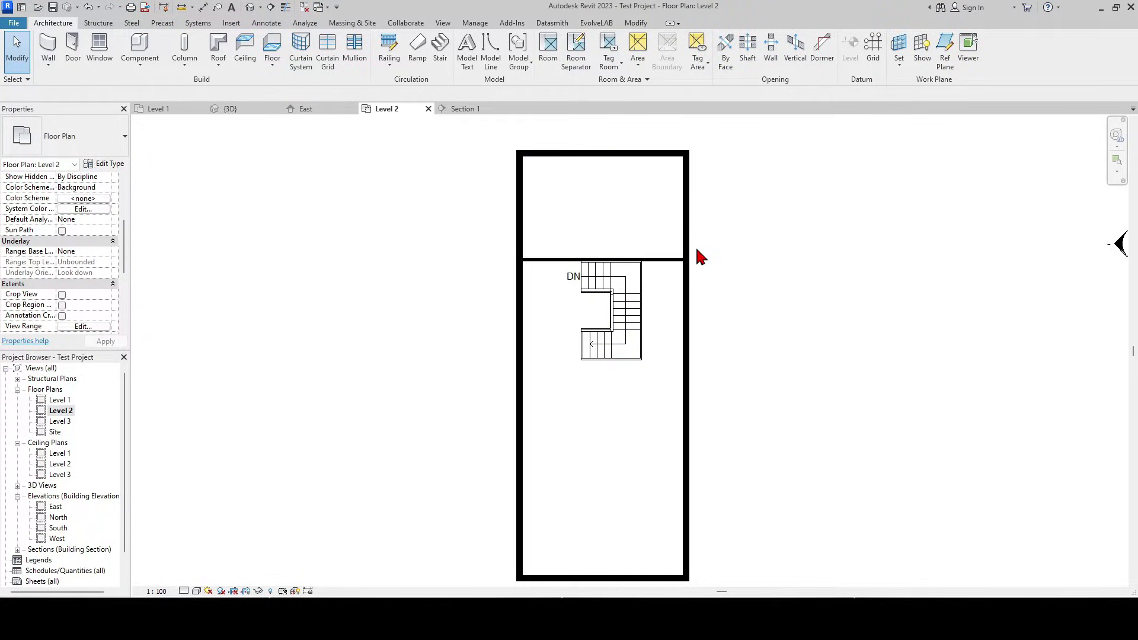
pyautogui.scroll(2, 676, 268)
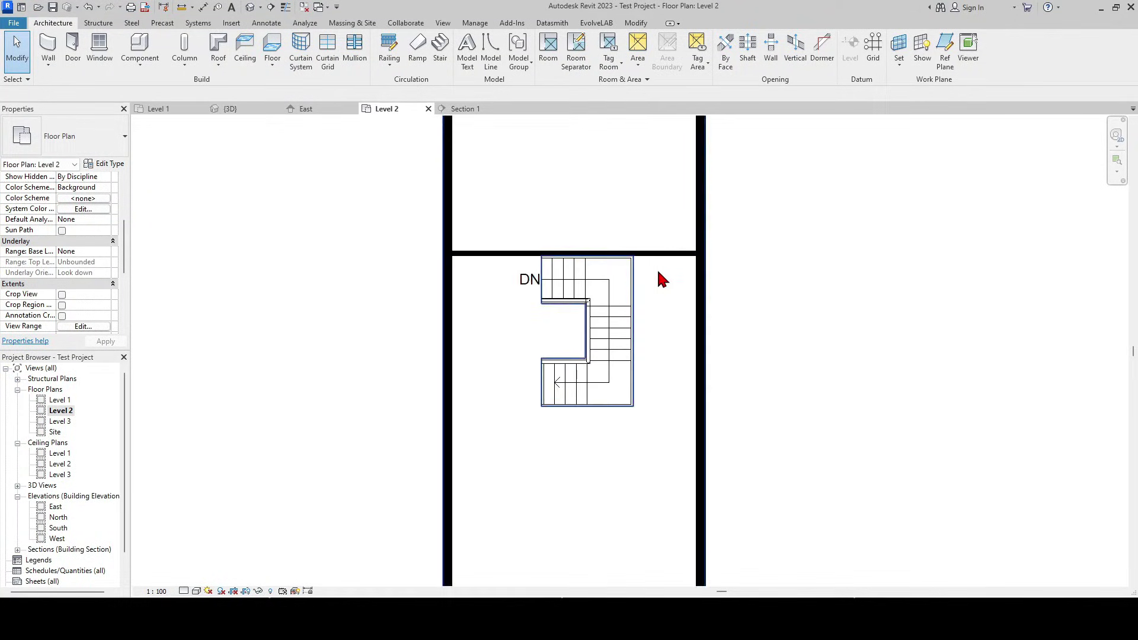
pyautogui.scroll(2, 641, 258)
# - Draw an inner wall from the top wall down beside the stair, then left to the exterior wall
pyautogui.click(649, 245)
pyautogui.press('c')
pyautogui.press('s')
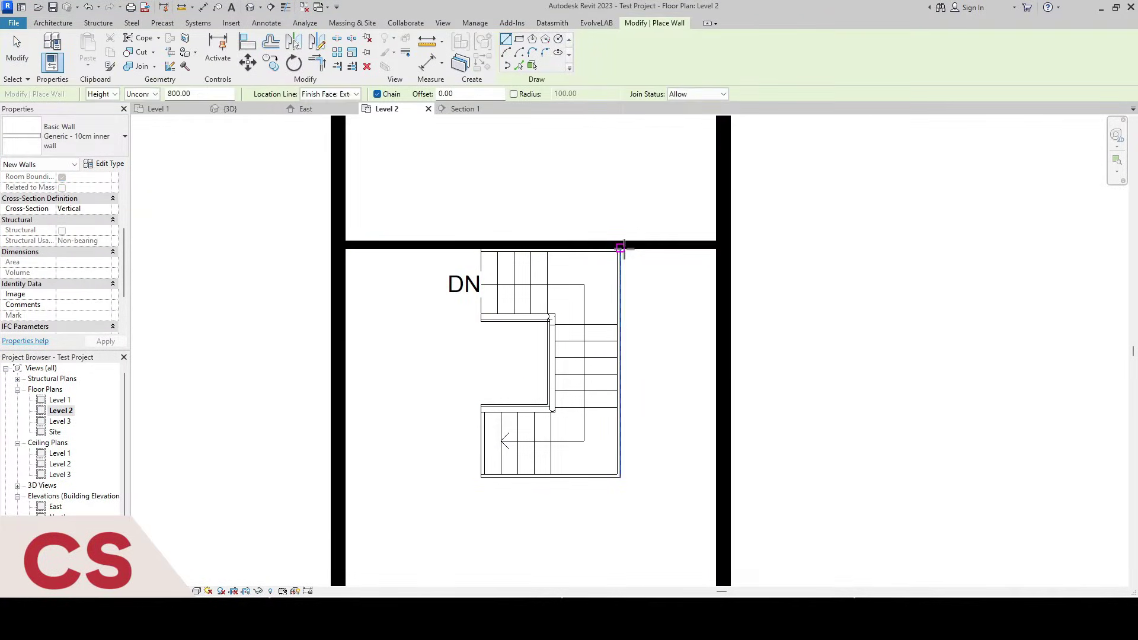
pyautogui.click(622, 248)
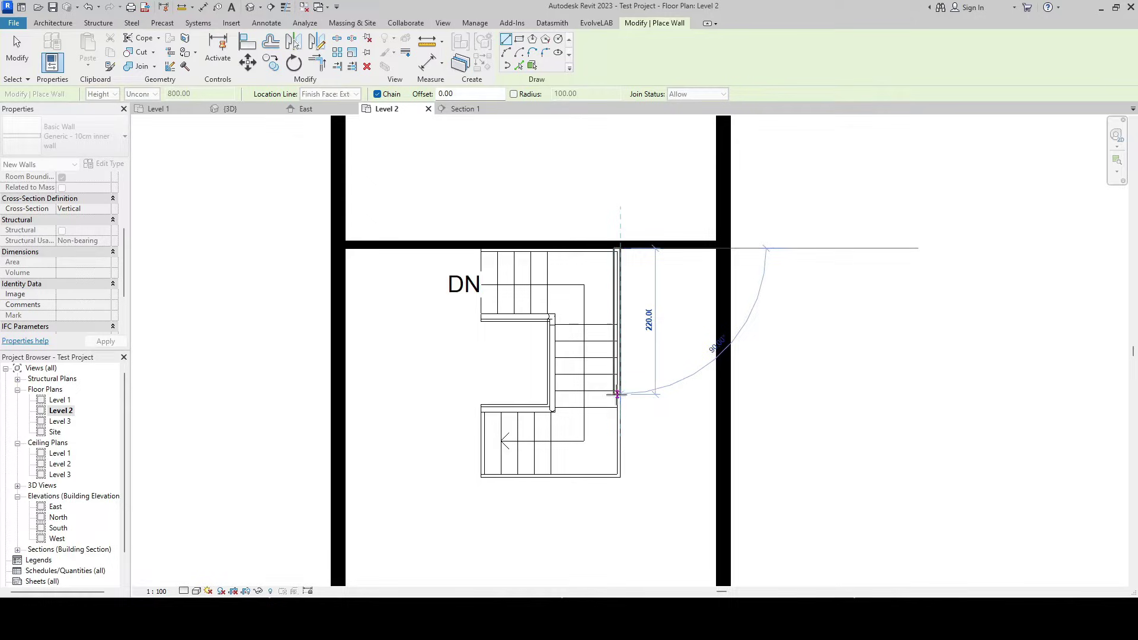
pyautogui.scroll(2, 623, 427)
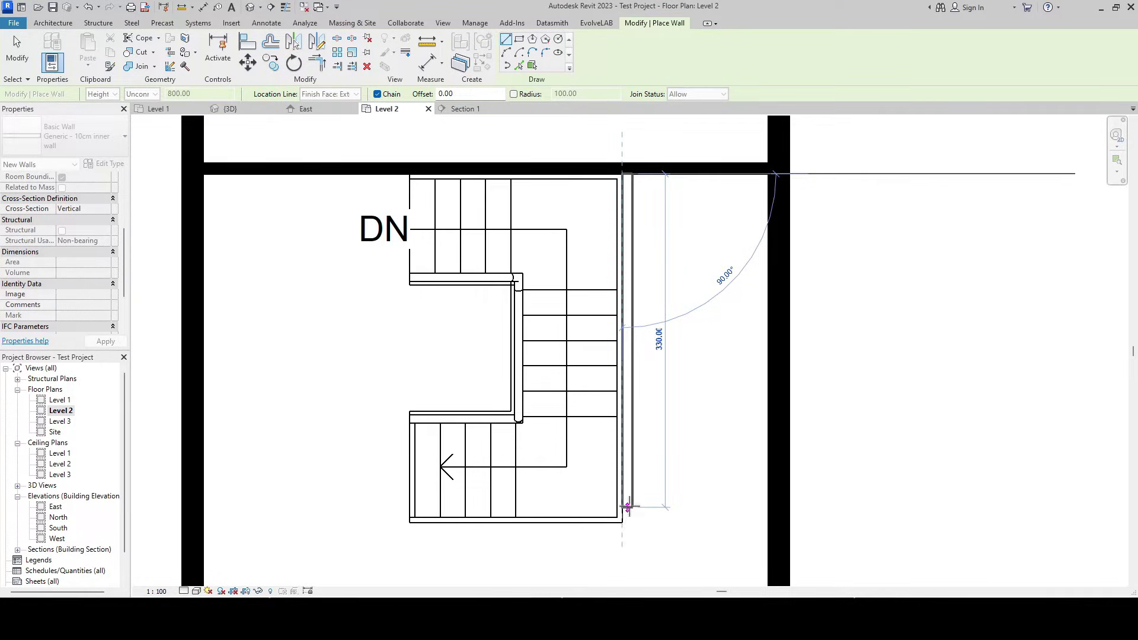
pyautogui.click(626, 526)
pyautogui.scroll(1, 676, 383)
pyautogui.scroll(-1, 685, 378)
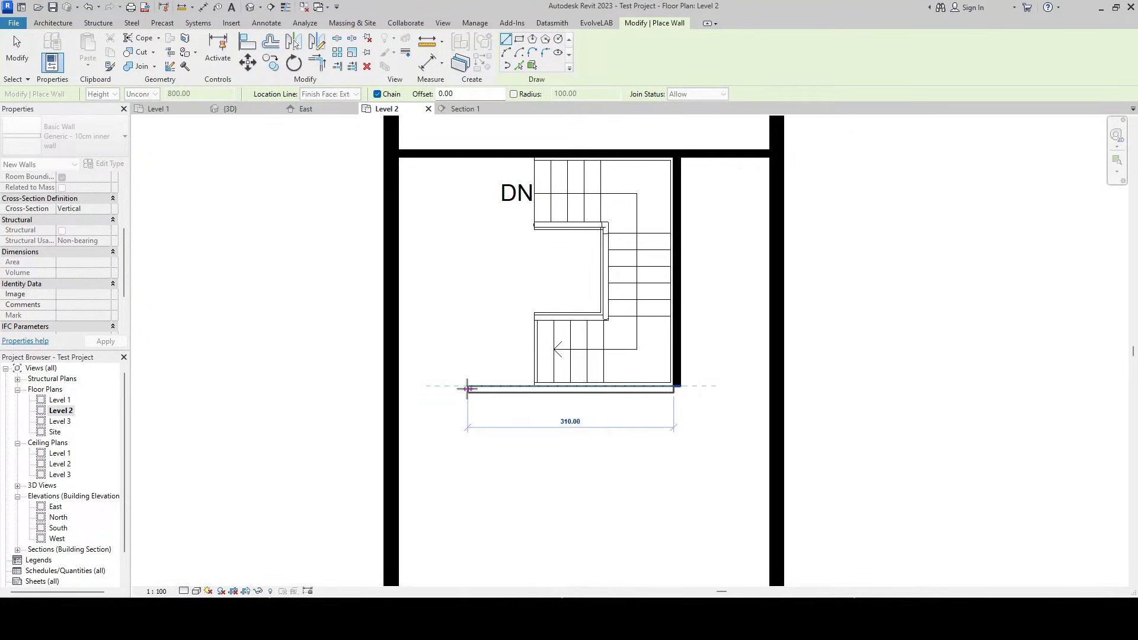
pyautogui.click(397, 387)
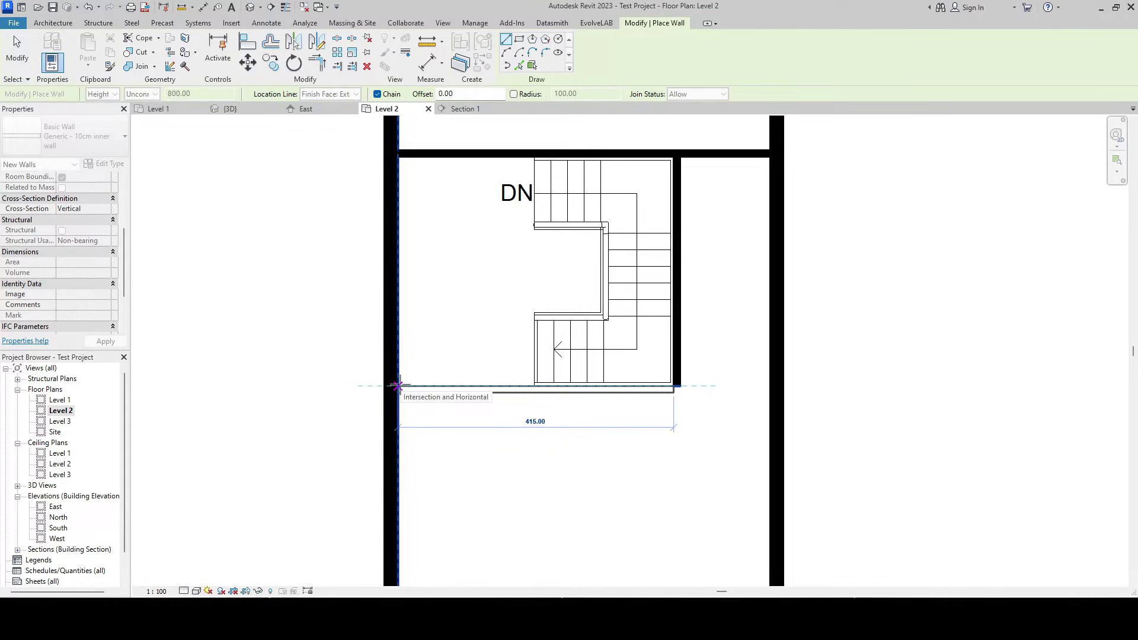
pyautogui.press('Escape')
pyautogui.press('Escape')
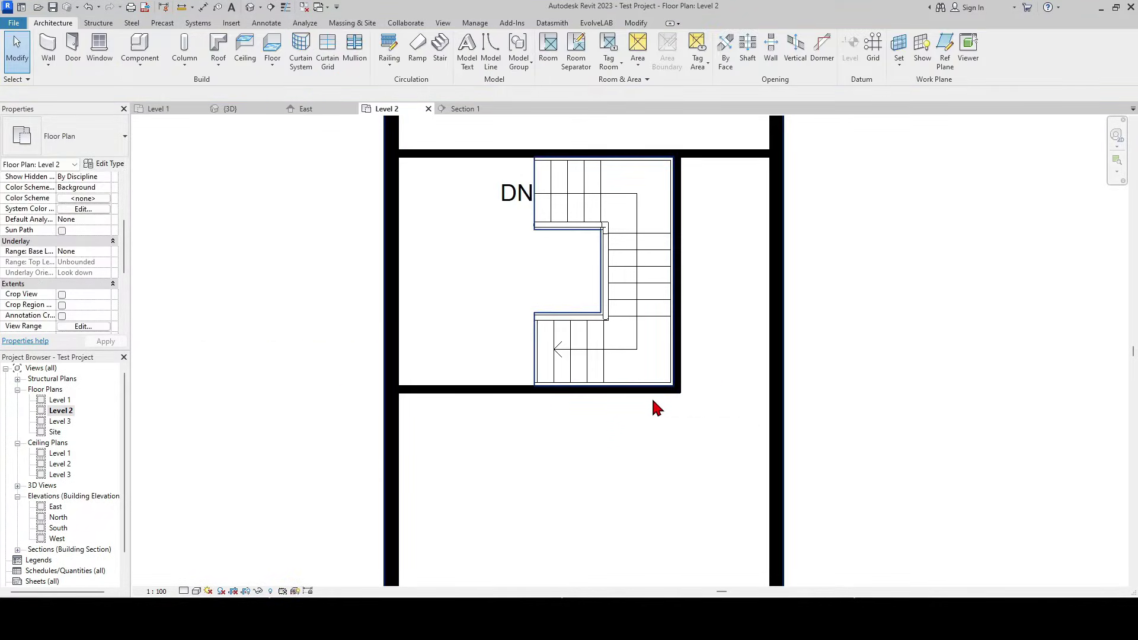
pyautogui.scroll(2, 665, 396)
# - Extend the lower horizontal wall's right end to the right exterior wall
pyautogui.click(681, 356)
pyautogui.moveTo(681, 356); pyautogui.dragTo(829, 350)
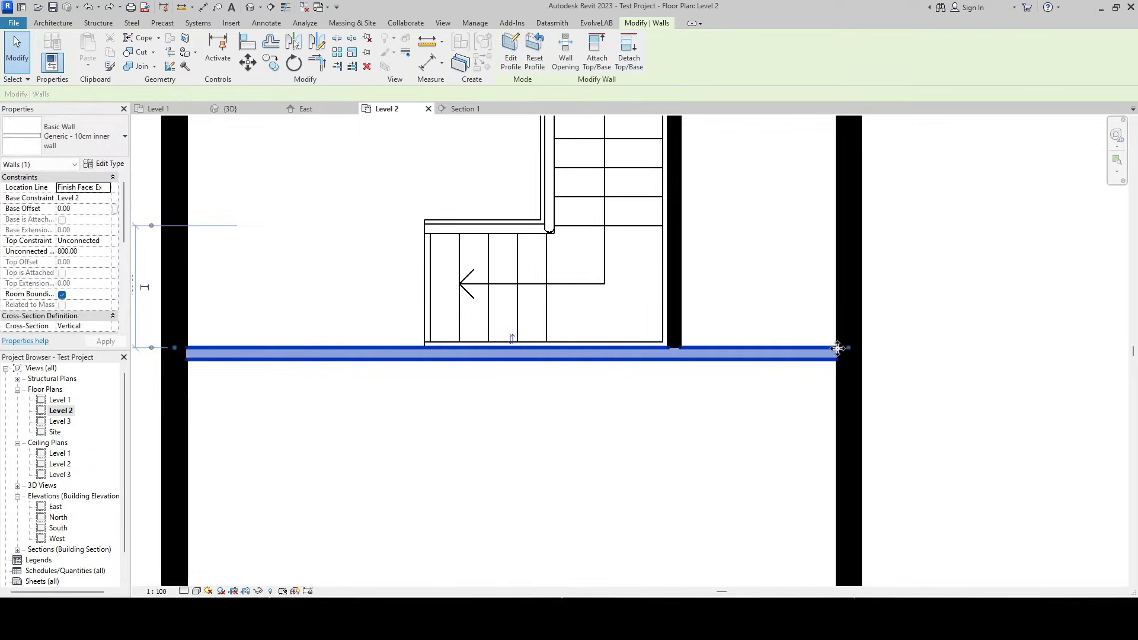
pyautogui.press('Escape')
pyautogui.scroll(-3, 730, 355)
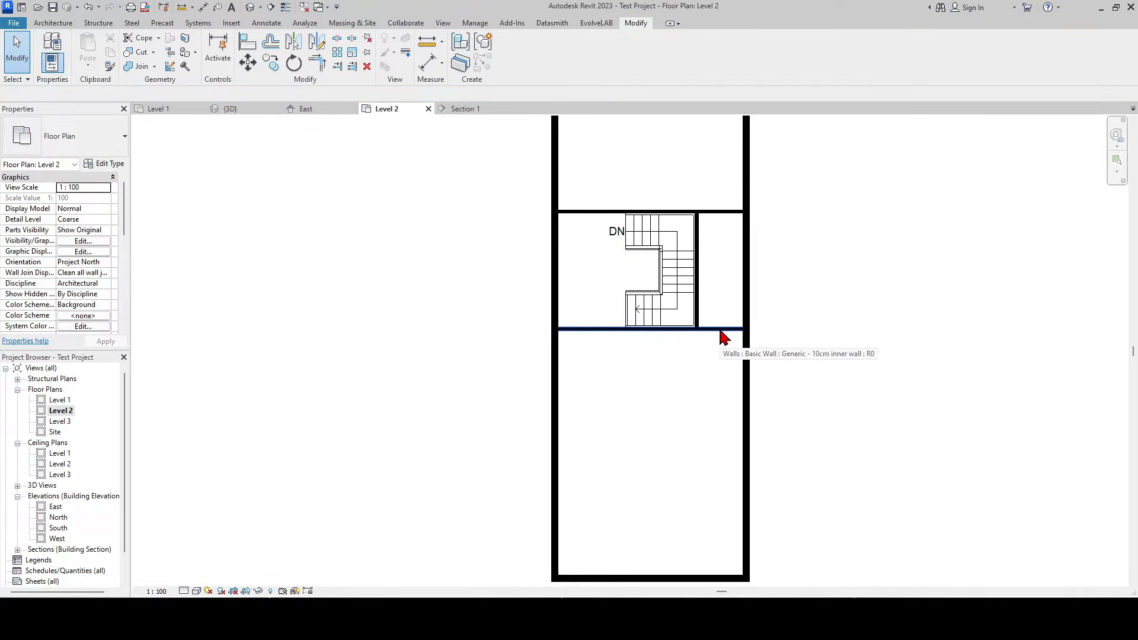
pyautogui.scroll(-2, 714, 333)
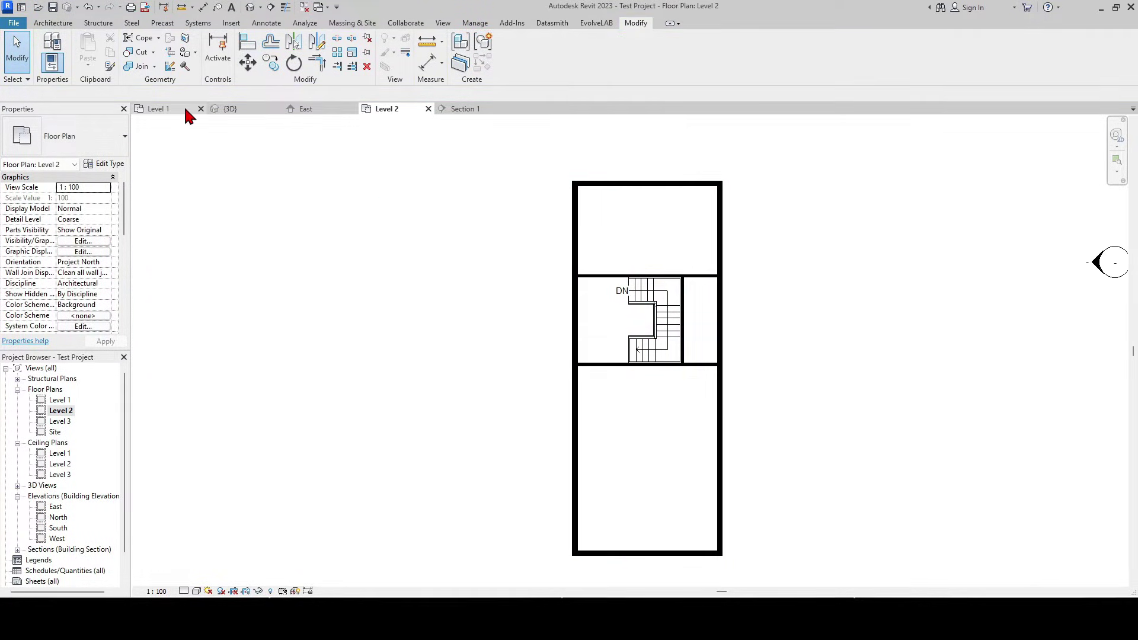
# - Switch to the Level 1 floor plan and bring up the Annotate tools
pyautogui.click(159, 108)
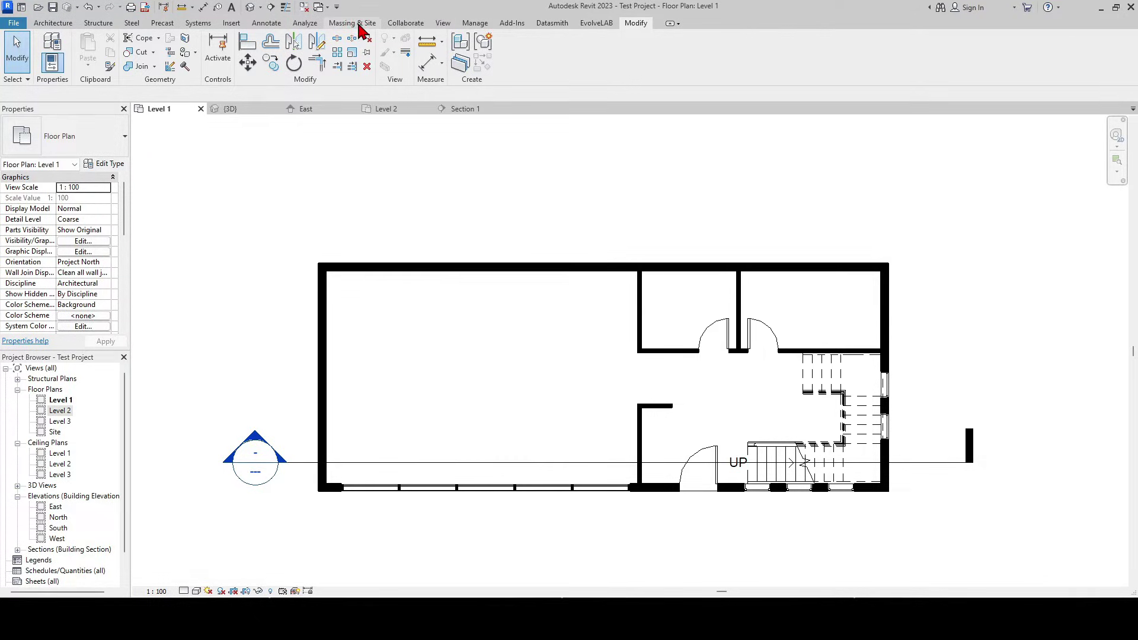
pyautogui.click(302, 23)
# - Place a 'Kitchen + Livingroom' text note in the large left room of Level 1
pyautogui.click(266, 23)
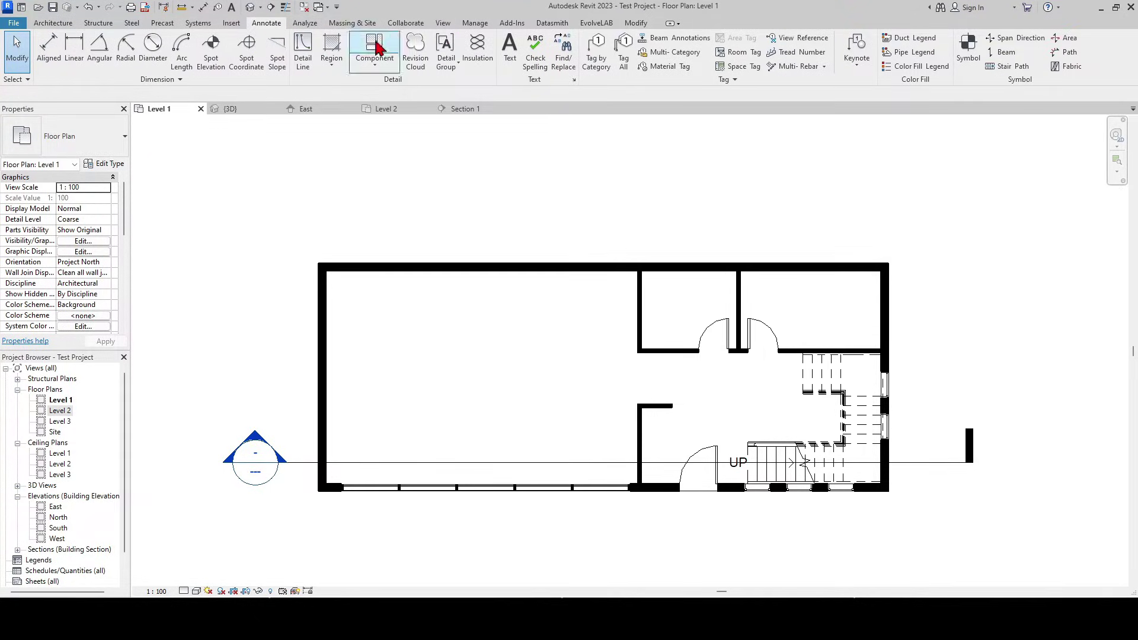
pyautogui.click(511, 49)
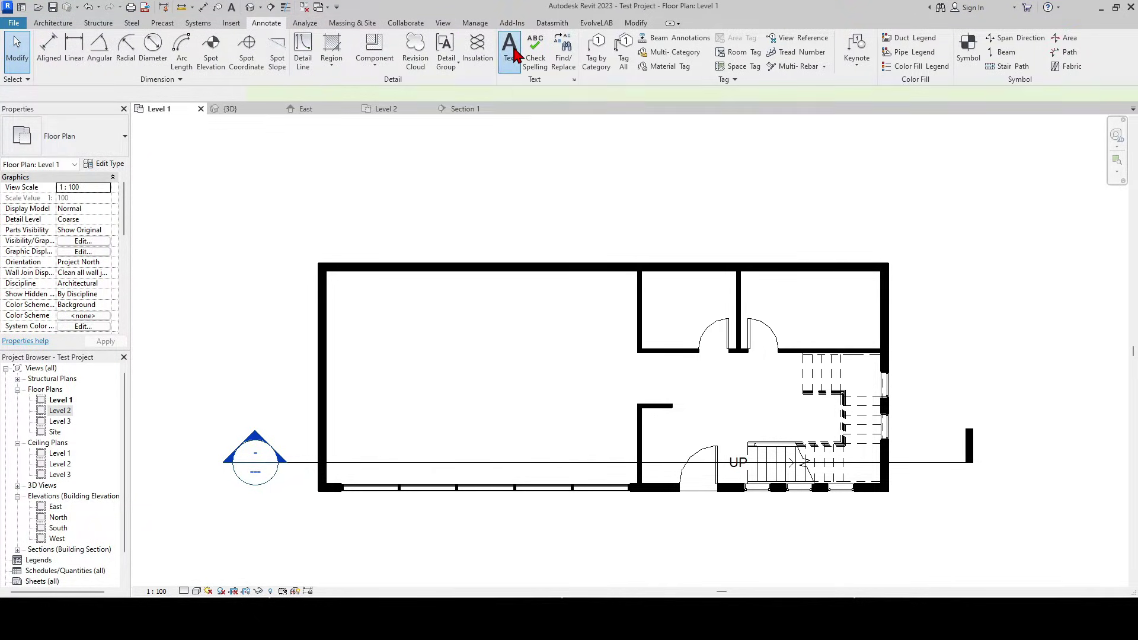
pyautogui.click(427, 377)
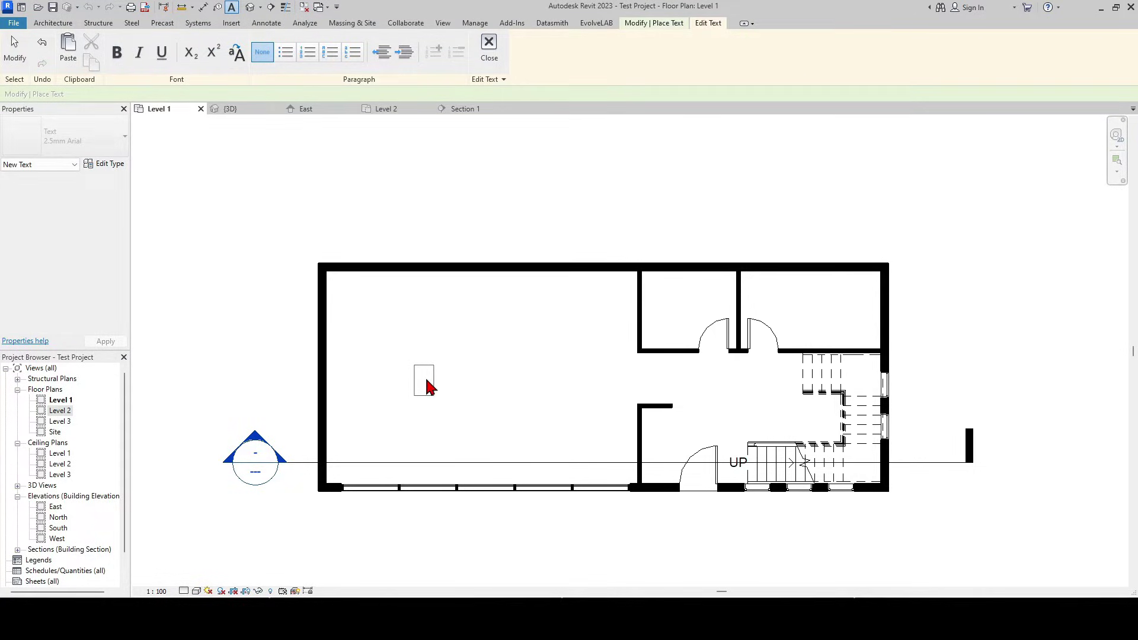
pyautogui.write('K')
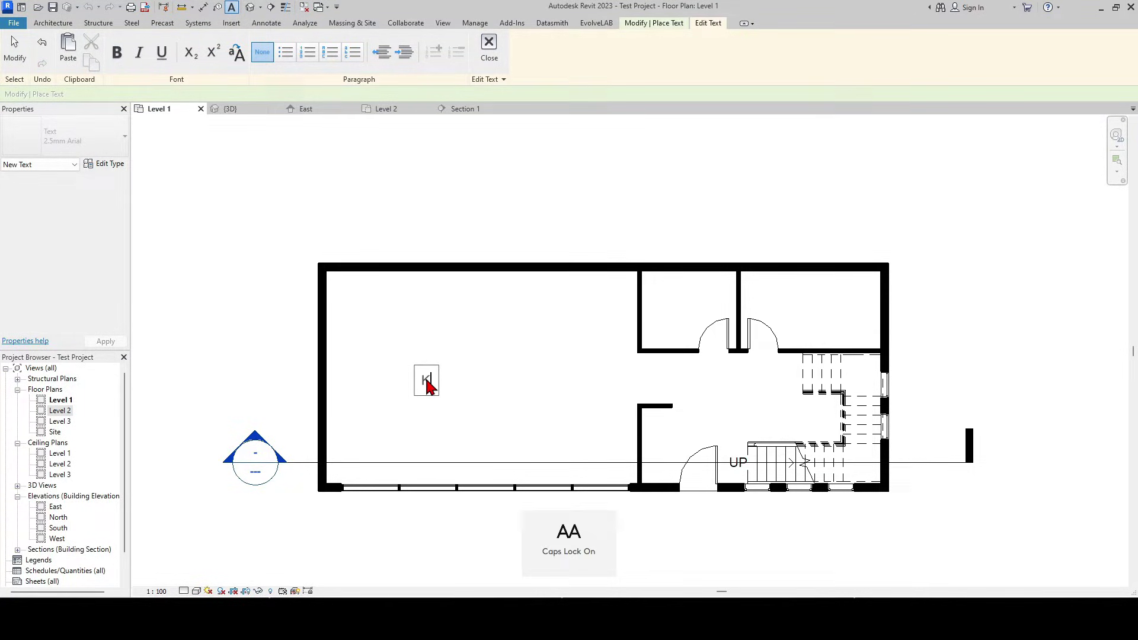
pyautogui.write('itchen ')
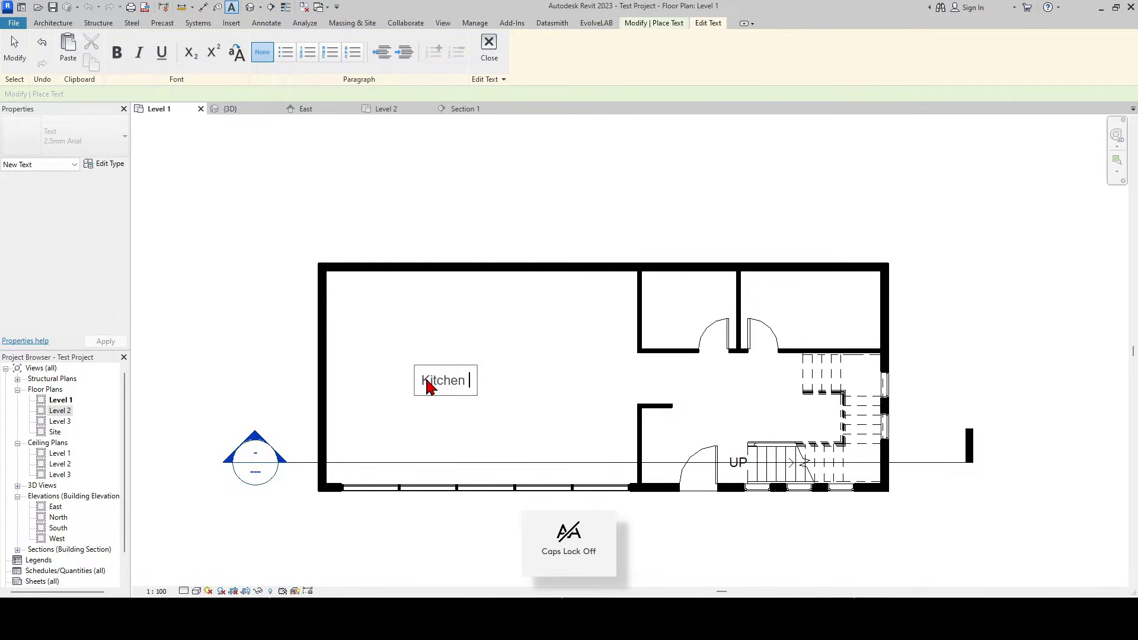
pyautogui.write('+')
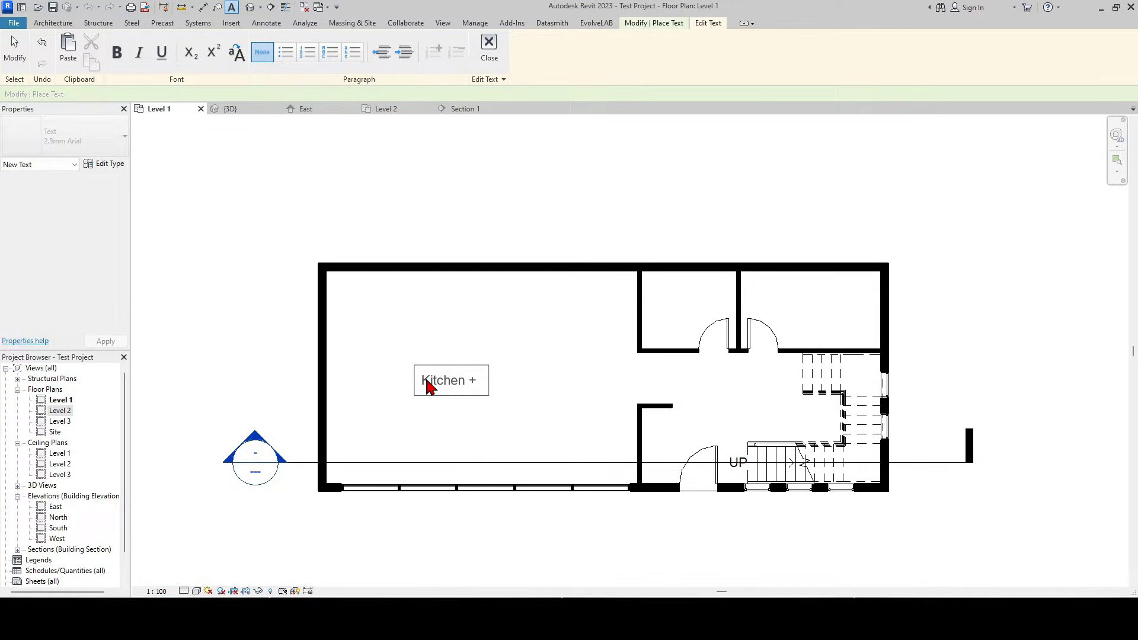
pyautogui.write(' Livingroom')
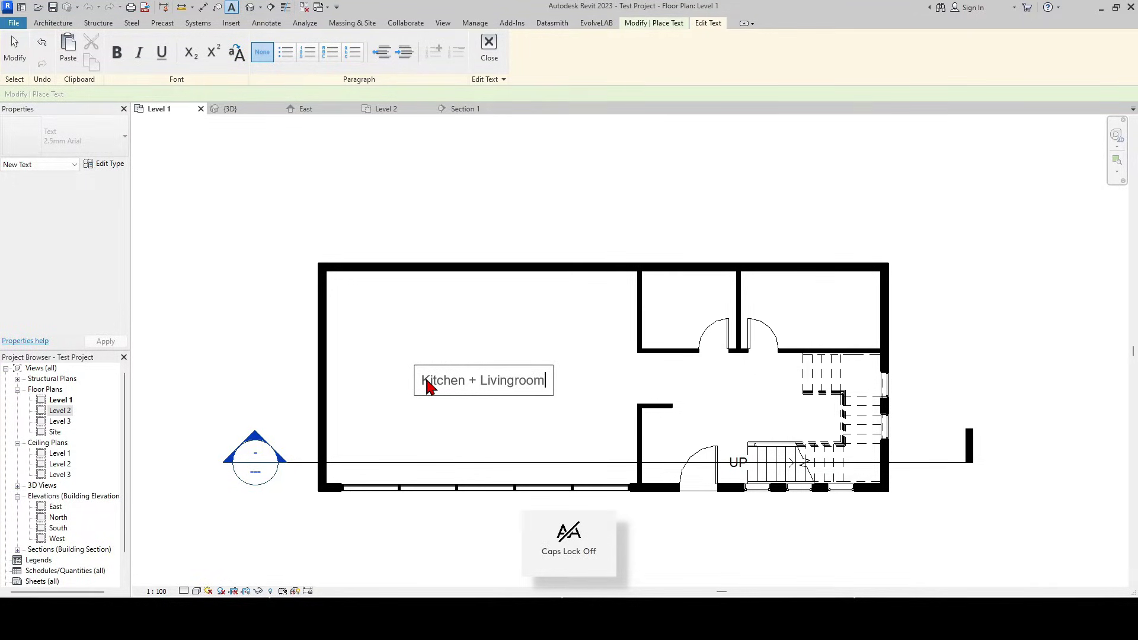
pyautogui.press('Return')
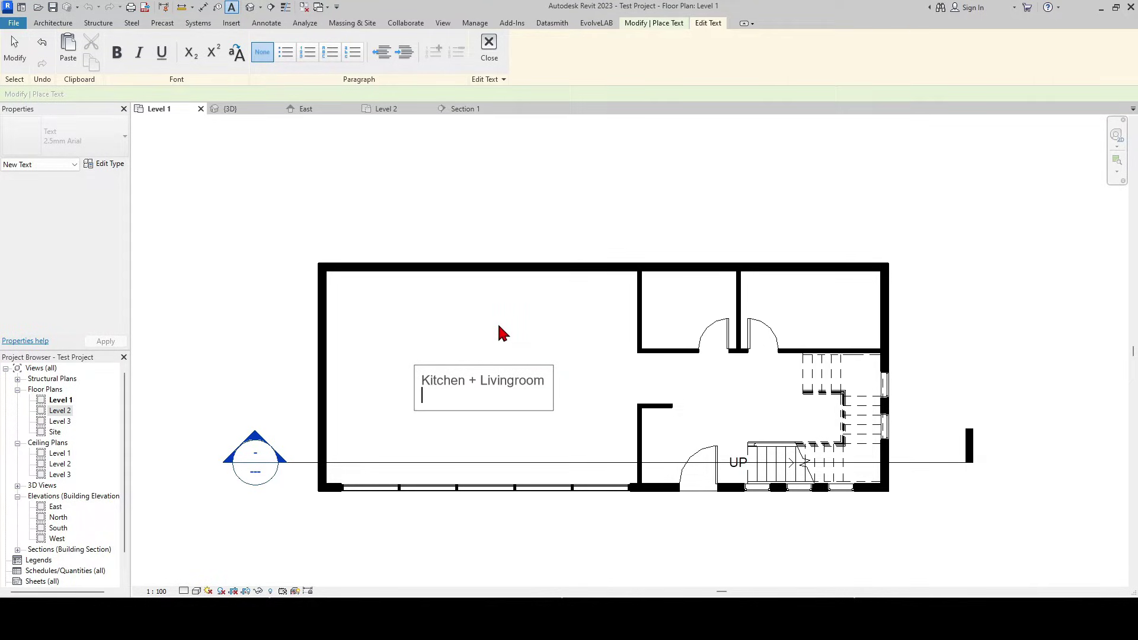
pyautogui.press('BackSpace')
pyautogui.click(433, 182)
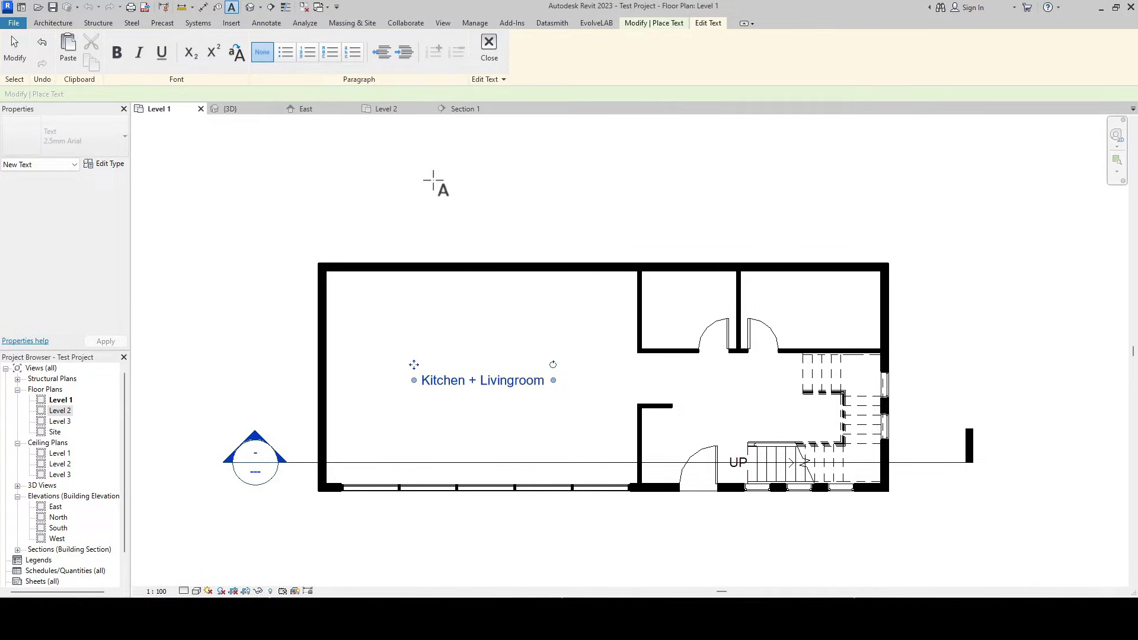
pyautogui.press('Escape')
pyautogui.press('Escape')
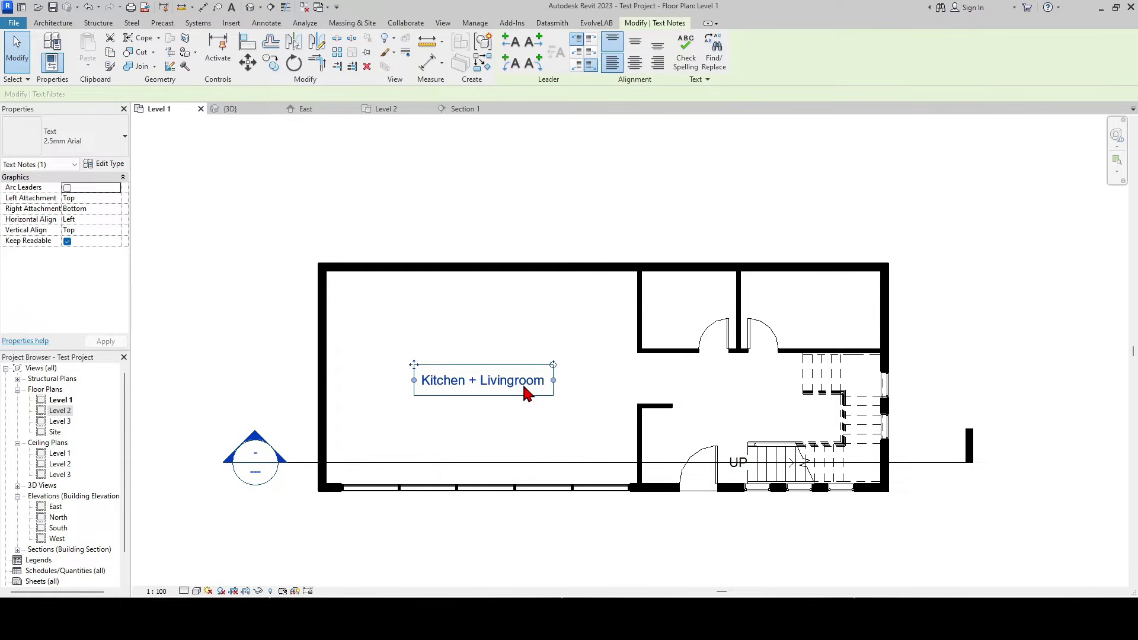
# - Copy the Kitchen + Livingroom note into the upper and upper-right rooms
pyautogui.press('c')
pyautogui.press('o')
pyautogui.click(534, 391)
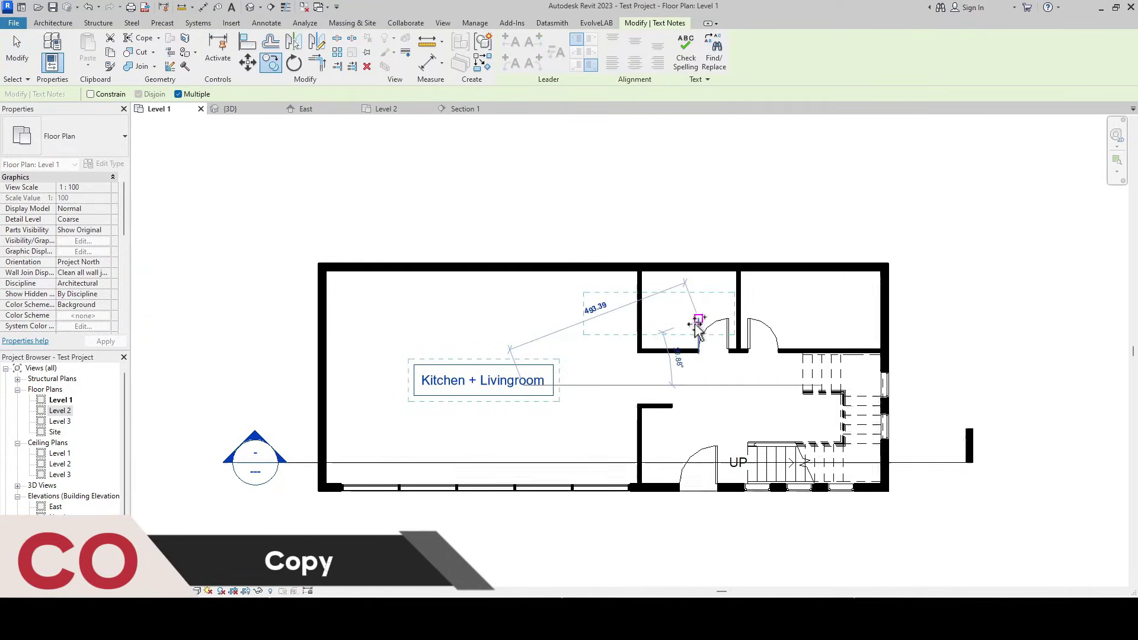
pyautogui.click(738, 307)
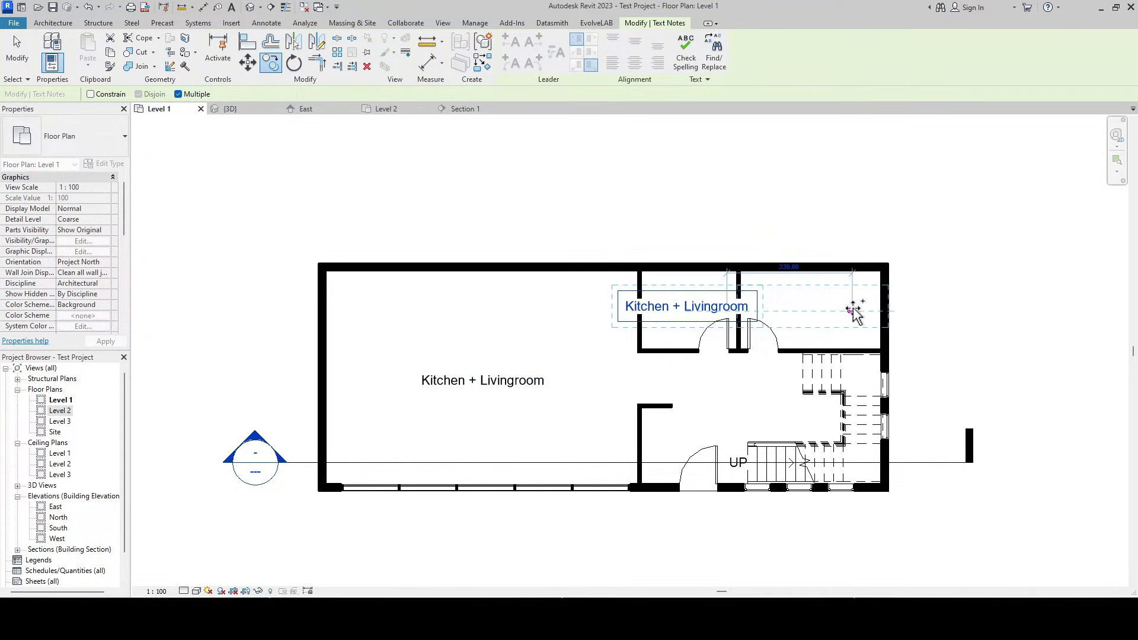
pyautogui.click(852, 312)
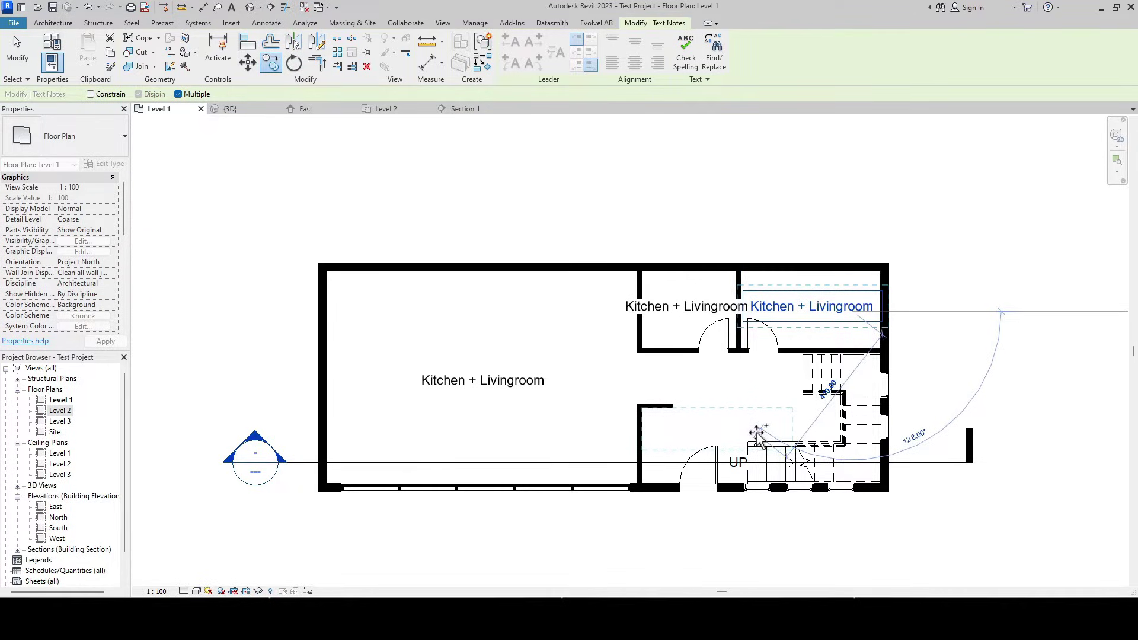
pyautogui.press('Escape')
pyautogui.press('Escape')
# - Relabel the note near the entrance as 'Entrance' and reselect it for moving
pyautogui.doubleClick(725, 429)
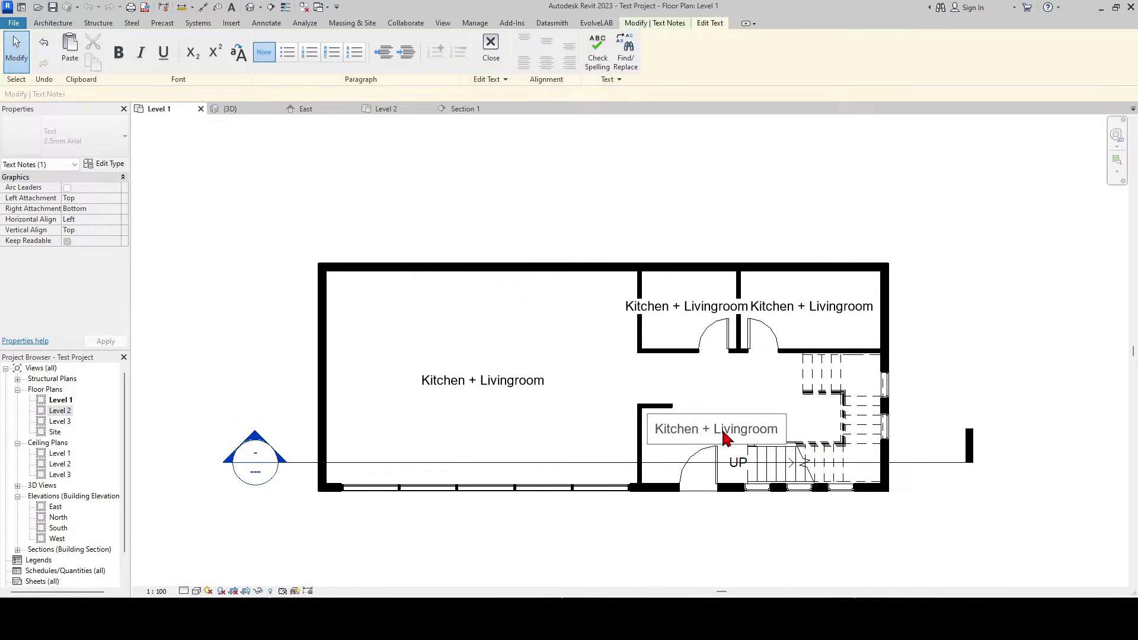
pyautogui.press('capslock')
pyautogui.write('Entrance')
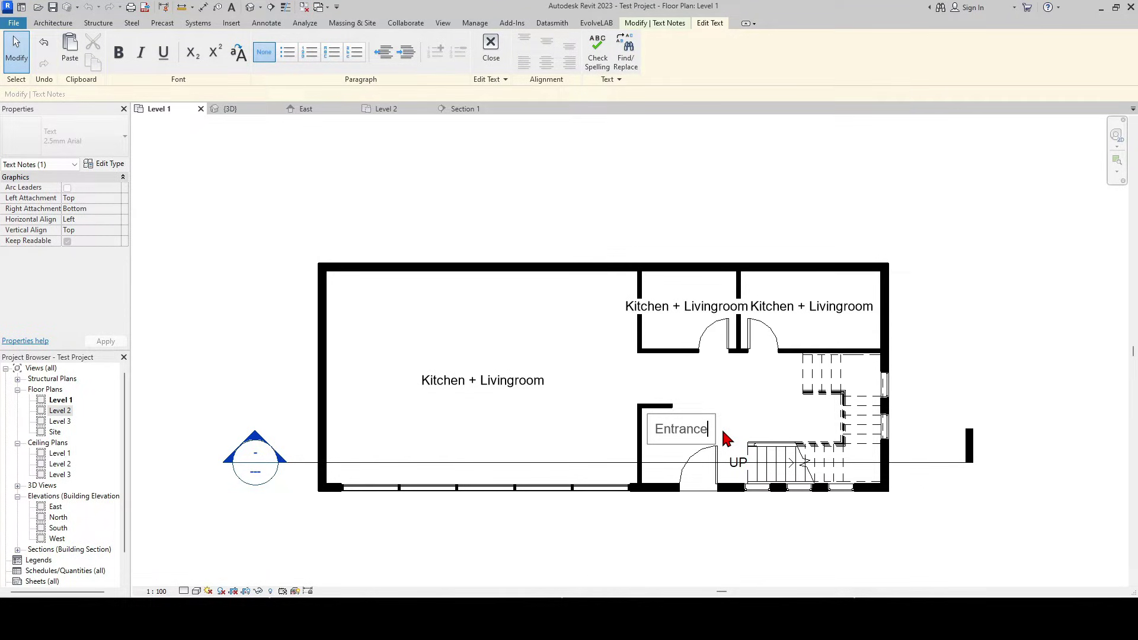
pyautogui.click(754, 409)
pyautogui.scroll(1, 754, 409)
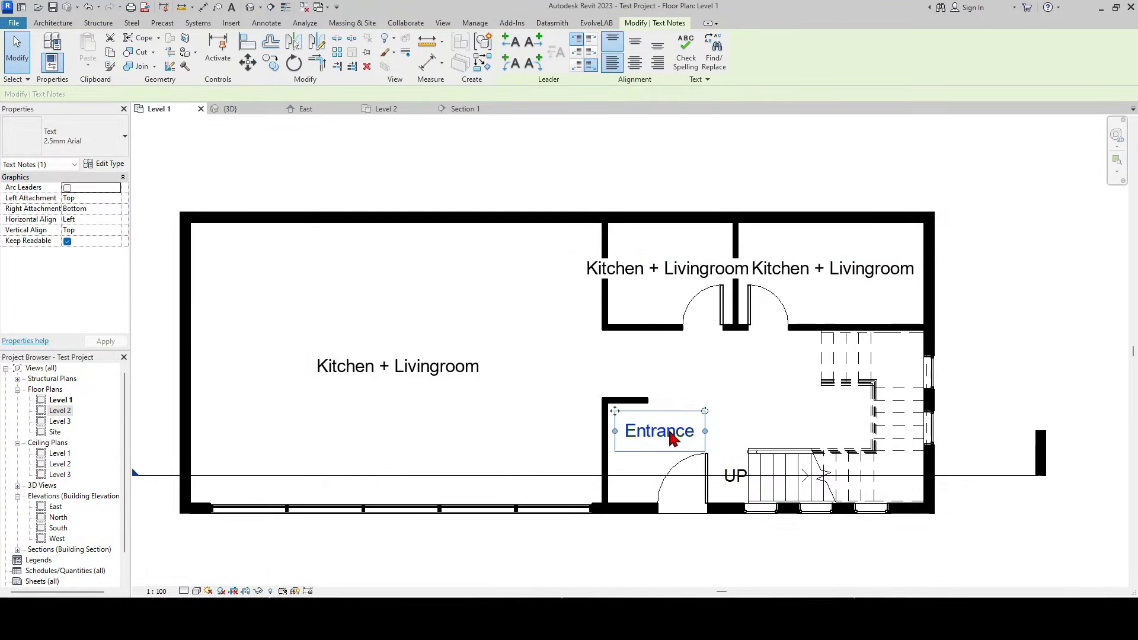
pyautogui.doubleClick(675, 427)
pyautogui.click(732, 384)
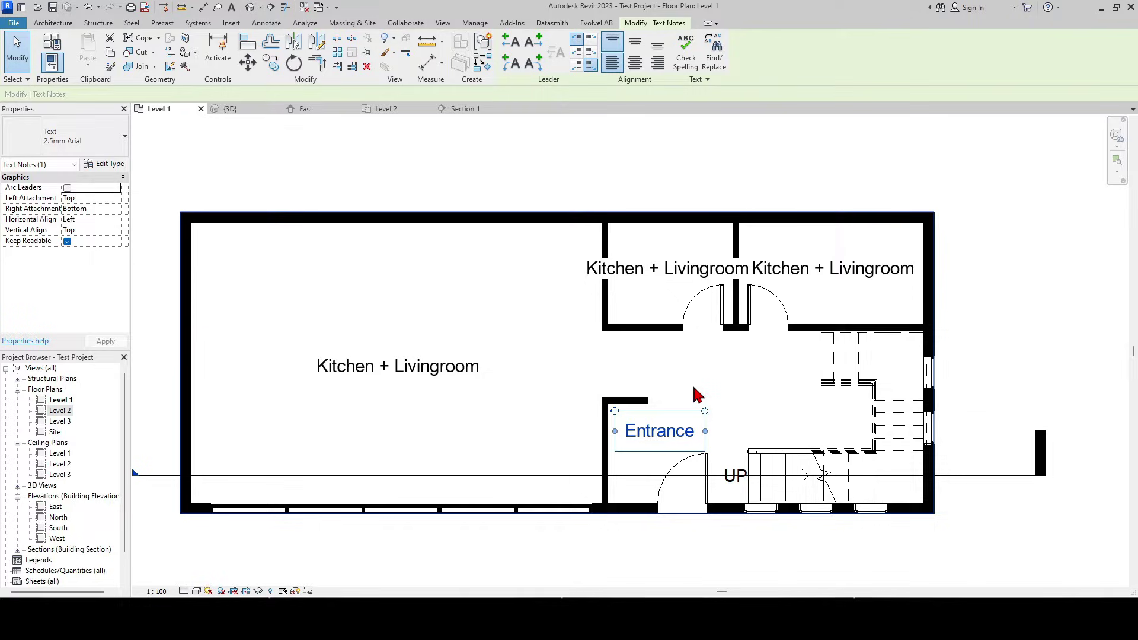
pyautogui.click(738, 420)
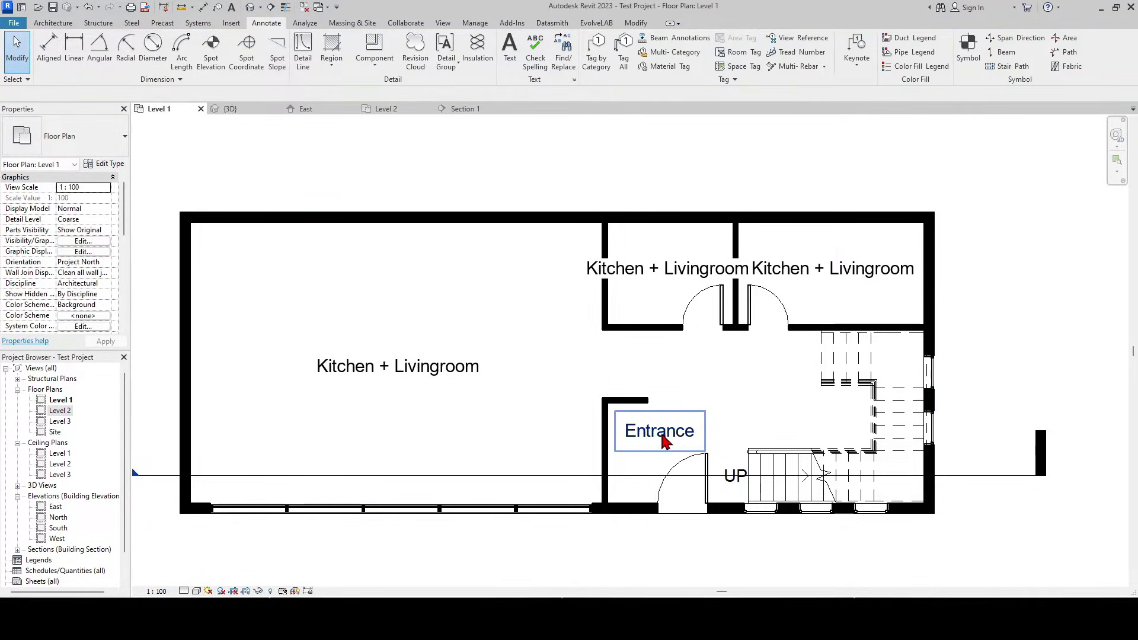
pyautogui.click(676, 430)
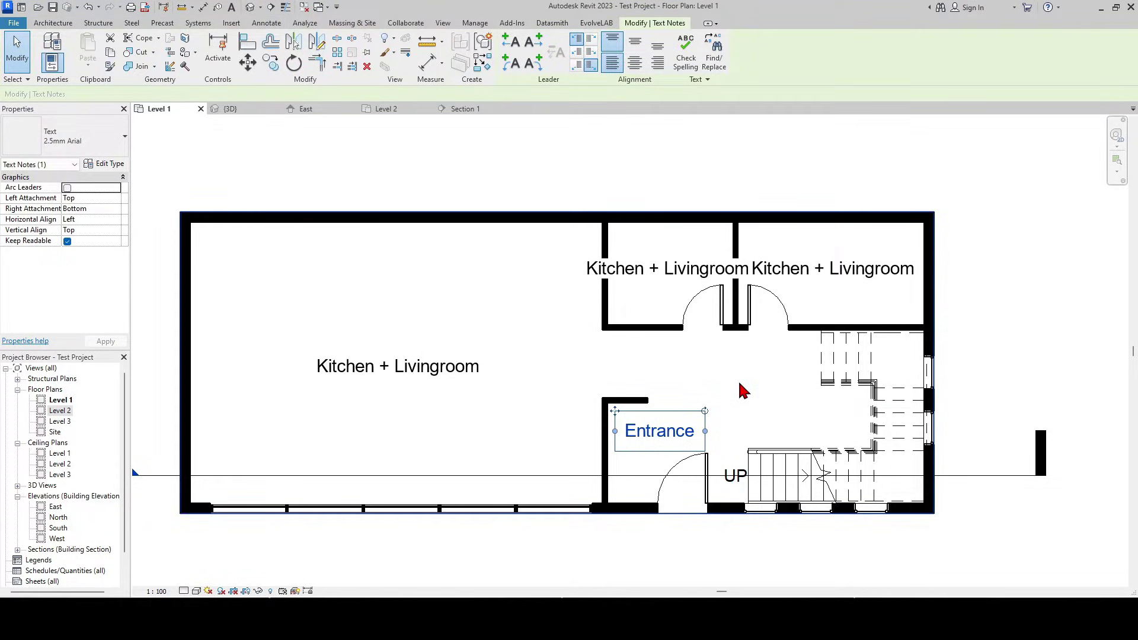
pyautogui.click(743, 392)
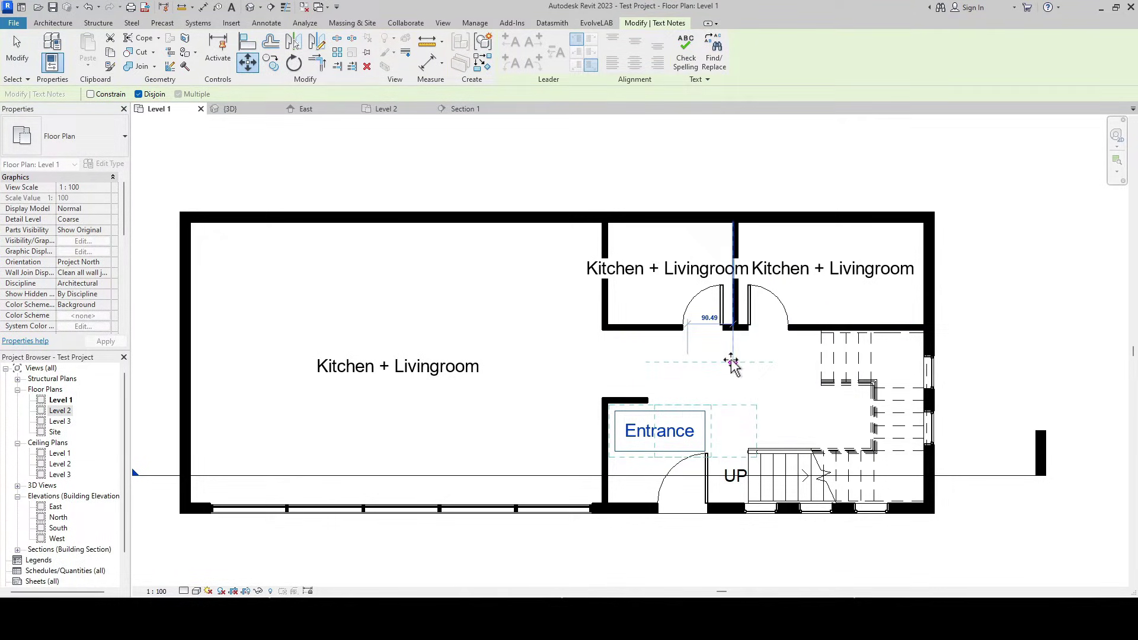
# - Drop the Entrance label further right and retype the left copy as 'Wc'
pyautogui.click(794, 345)
pyautogui.moveTo(712, 303); pyautogui.dragTo(705, 334, button='middle')
pyautogui.click(685, 303)
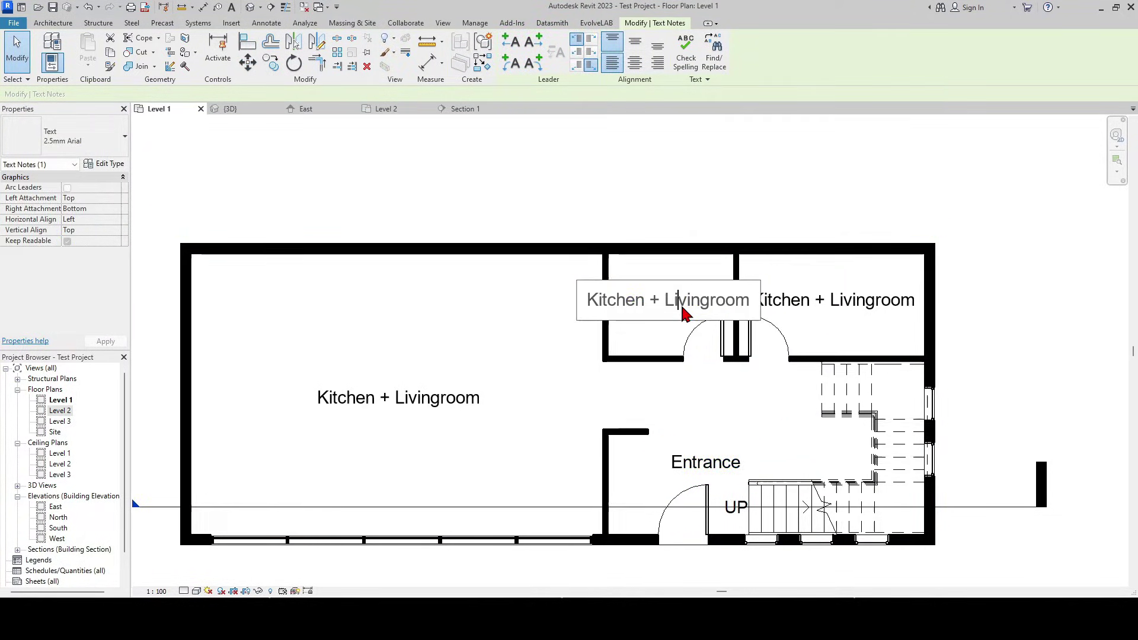
pyautogui.doubleClick(685, 307)
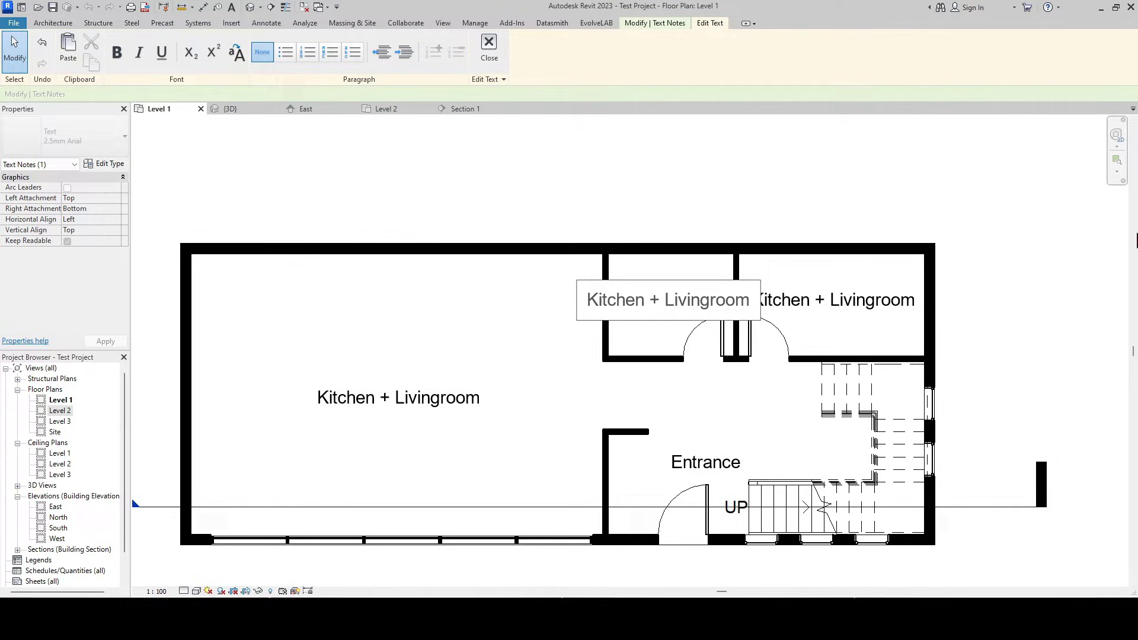
pyautogui.doubleClick(702, 306)
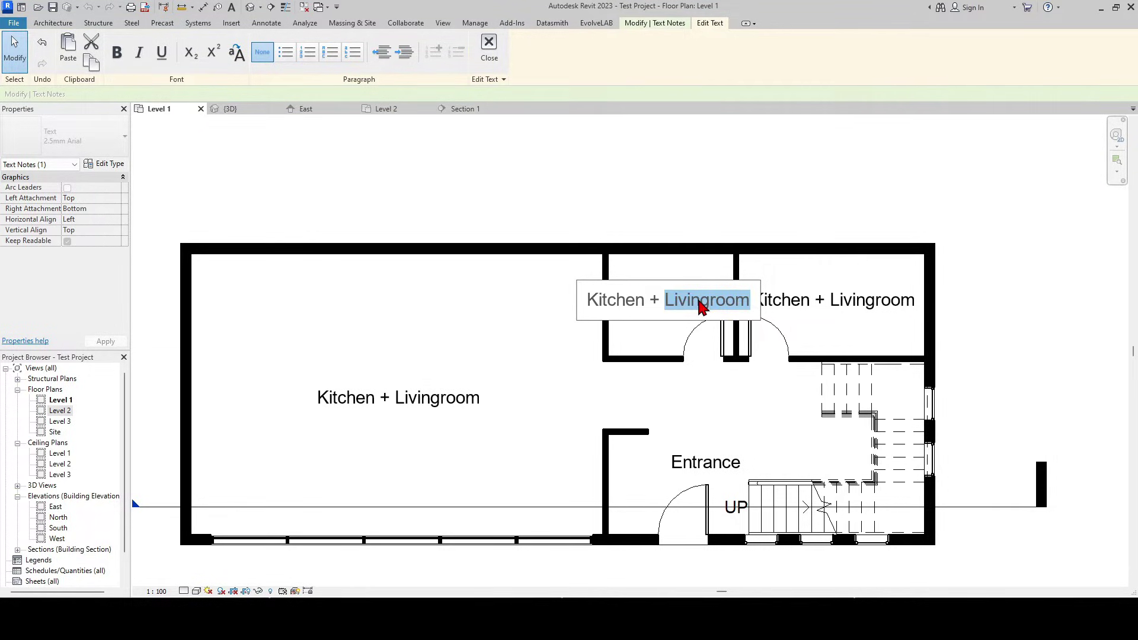
pyautogui.click(702, 307)
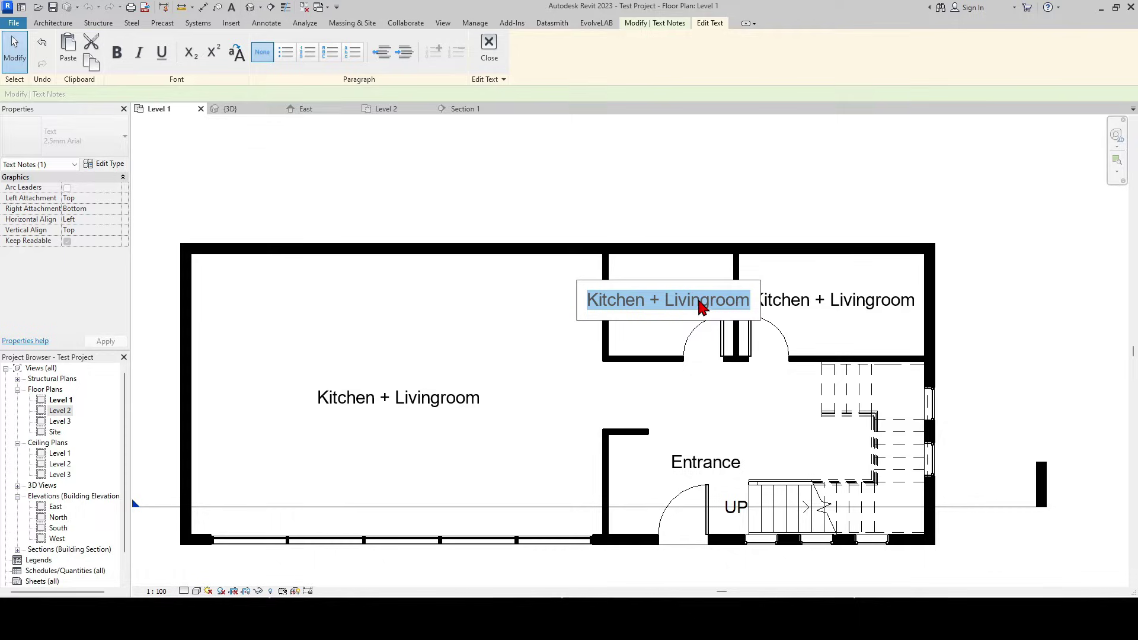
pyautogui.press('capslock')
pyautogui.write('Wc')
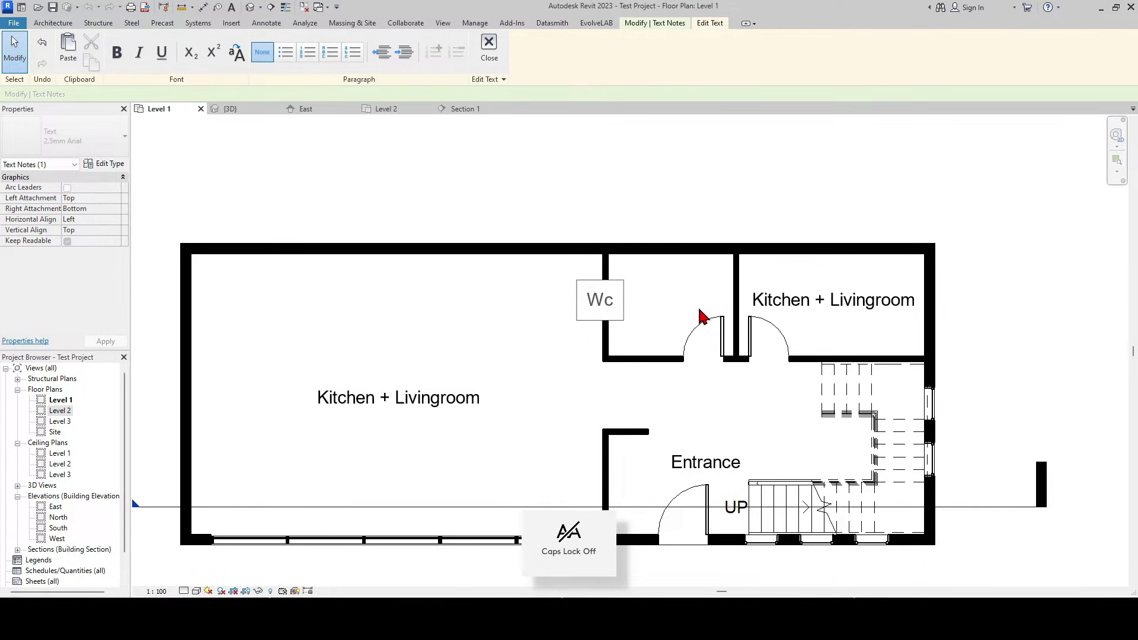
pyautogui.click(679, 400)
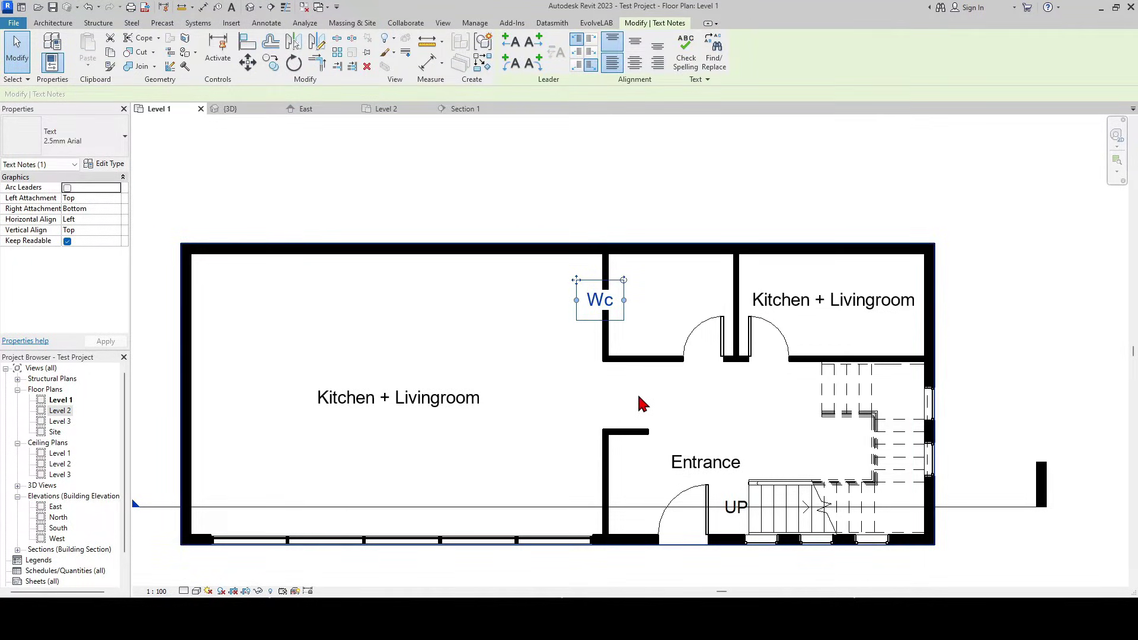
# - Move the Wc label further right within its room
pyautogui.press('m')
pyautogui.press('v')
pyautogui.click(622, 356)
pyautogui.click(661, 398)
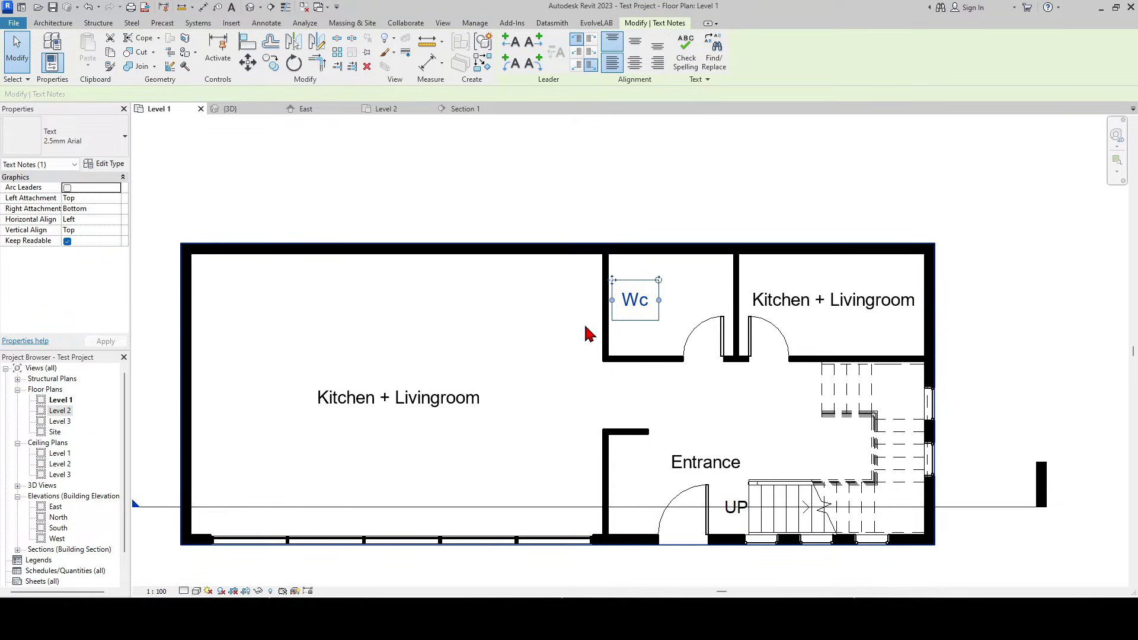
pyautogui.press('Right')
pyautogui.press('Right')
pyautogui.press('Right')
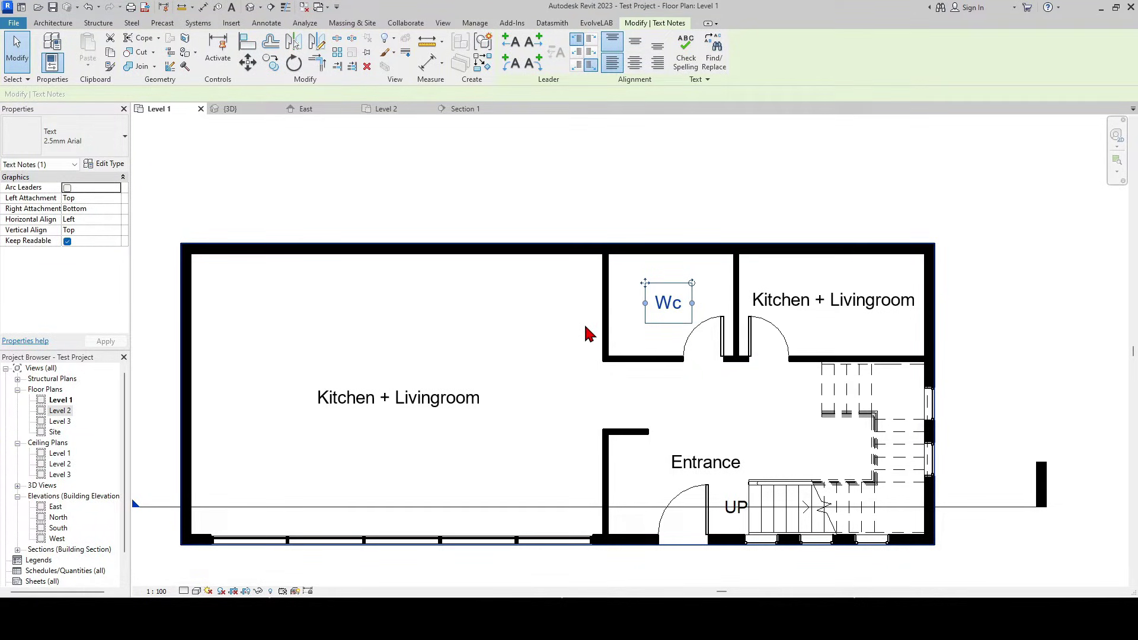
pyautogui.press('Escape')
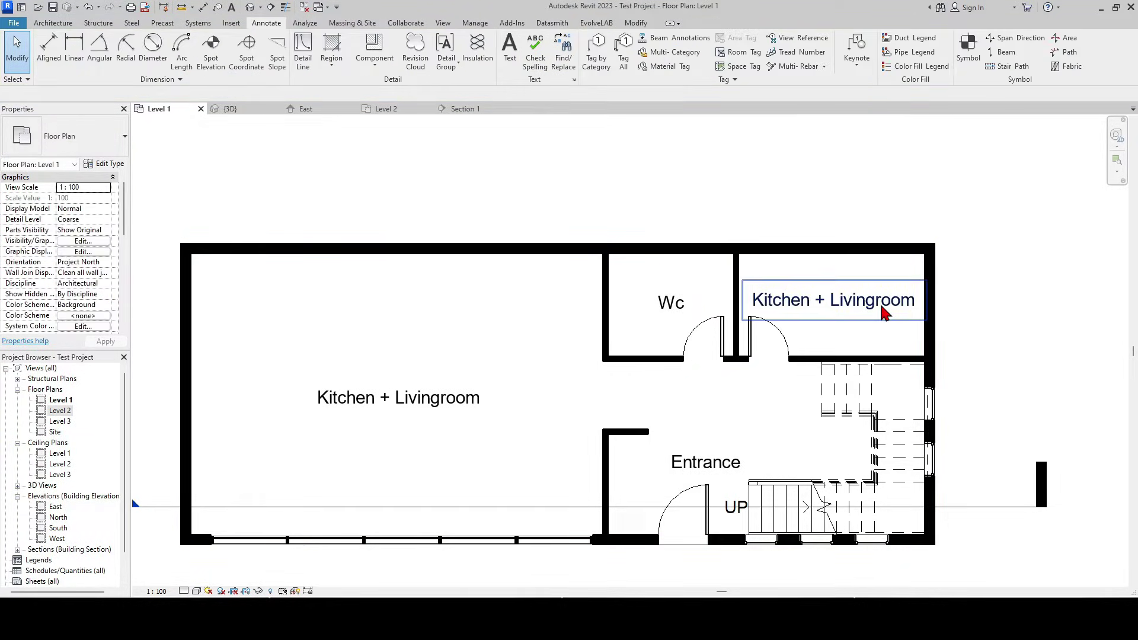
# - Retype the right copy as 'Stroge' and move it right within its room
pyautogui.doubleClick(885, 313)
pyautogui.write('Stroge')
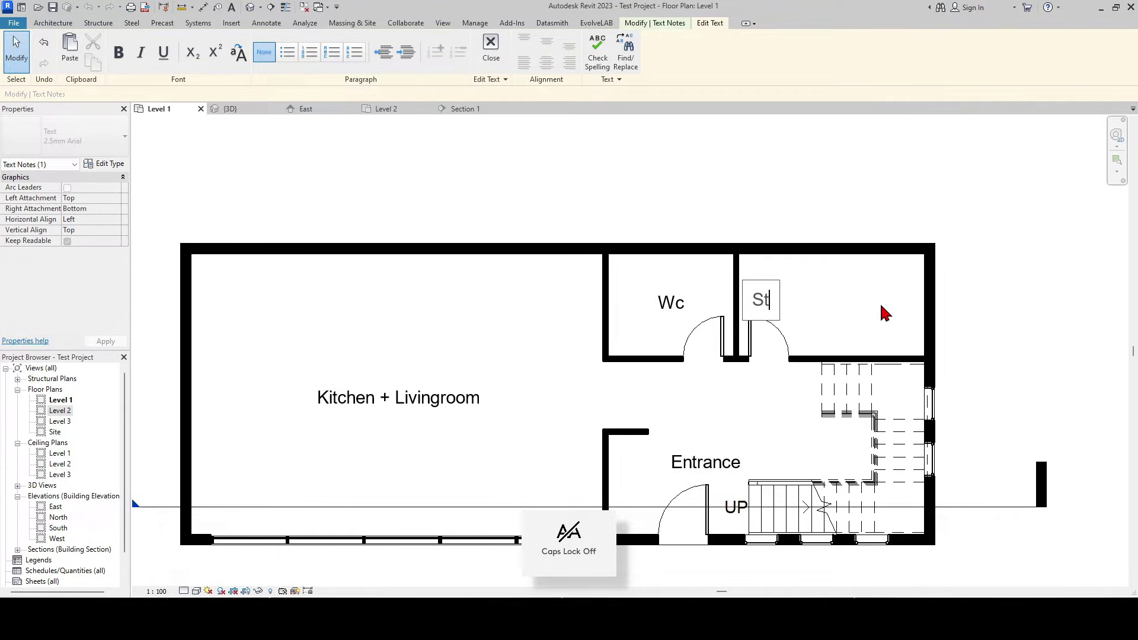
pyautogui.click(746, 428)
pyautogui.click(790, 308)
pyautogui.click(767, 372)
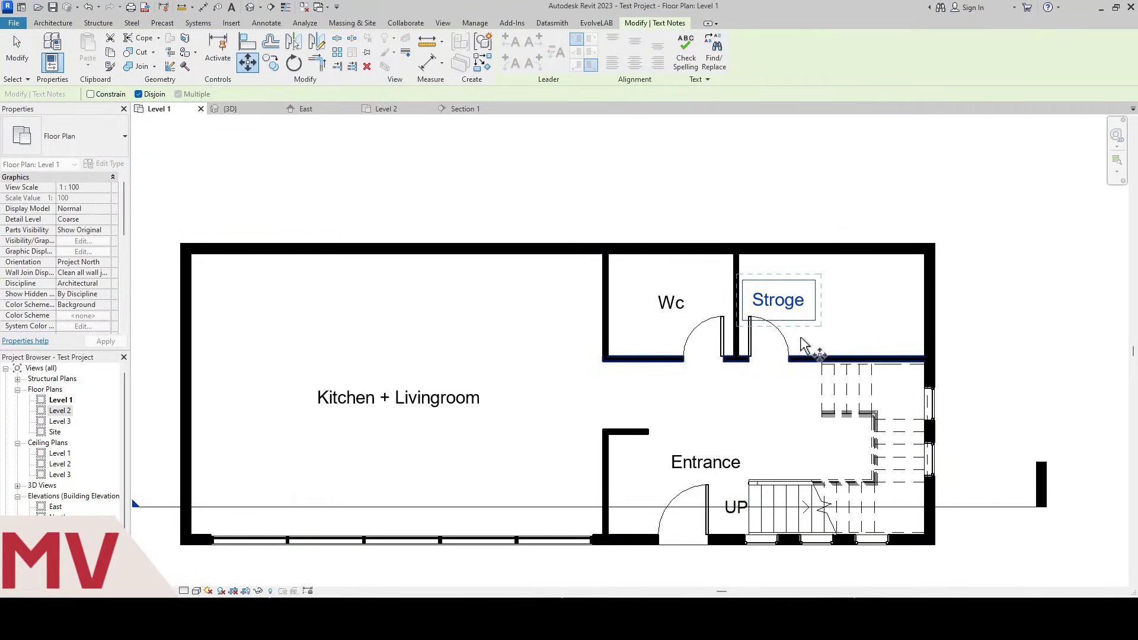
pyautogui.moveTo(810, 307)
pyautogui.mouseDown()
pyautogui.moveTo(861, 342)
pyautogui.moveTo(921, 342)
pyautogui.mouseUp()
pyautogui.click(703, 467)
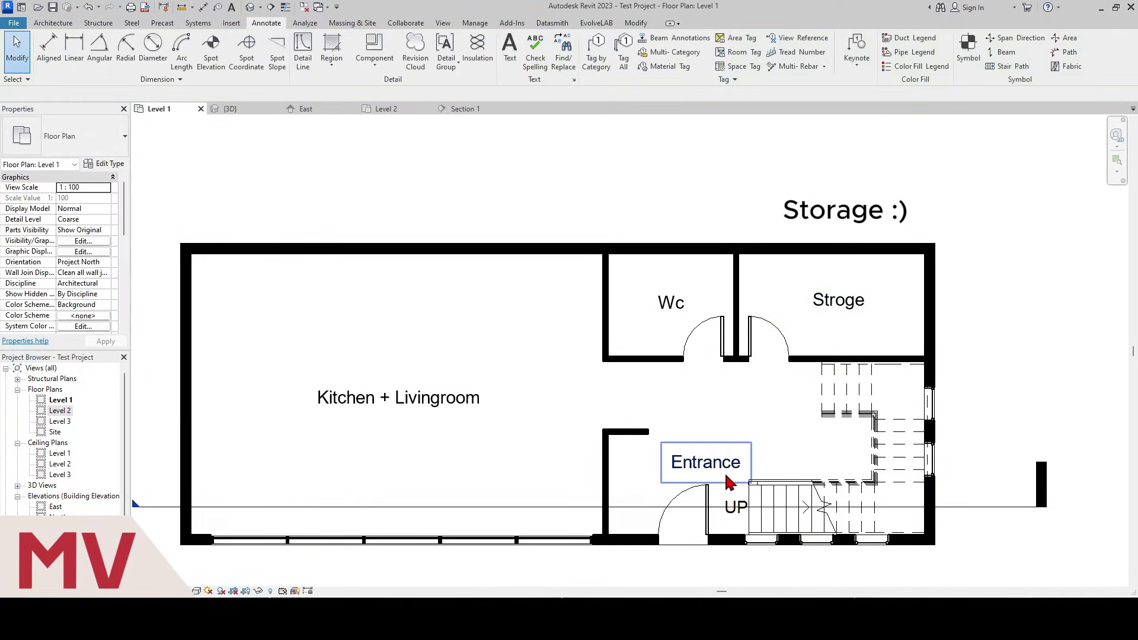
pyautogui.press('Escape')
pyautogui.scroll(-1, 765, 457)
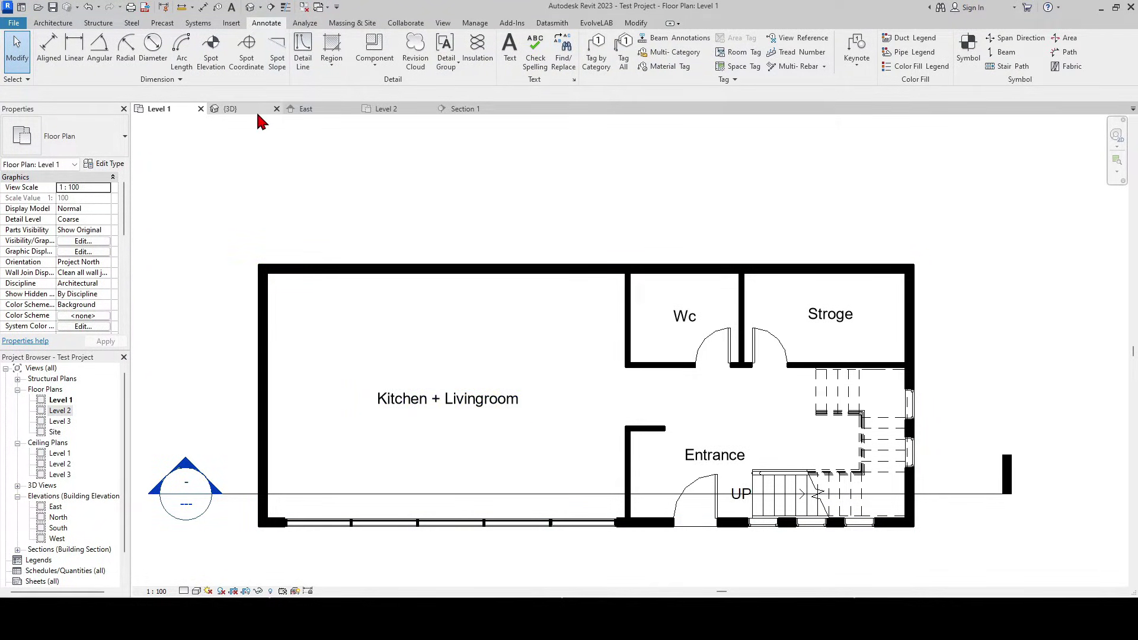
# - On the Level 2 plan, add a 'Children's room' text note in the top room
pyautogui.click(386, 108)
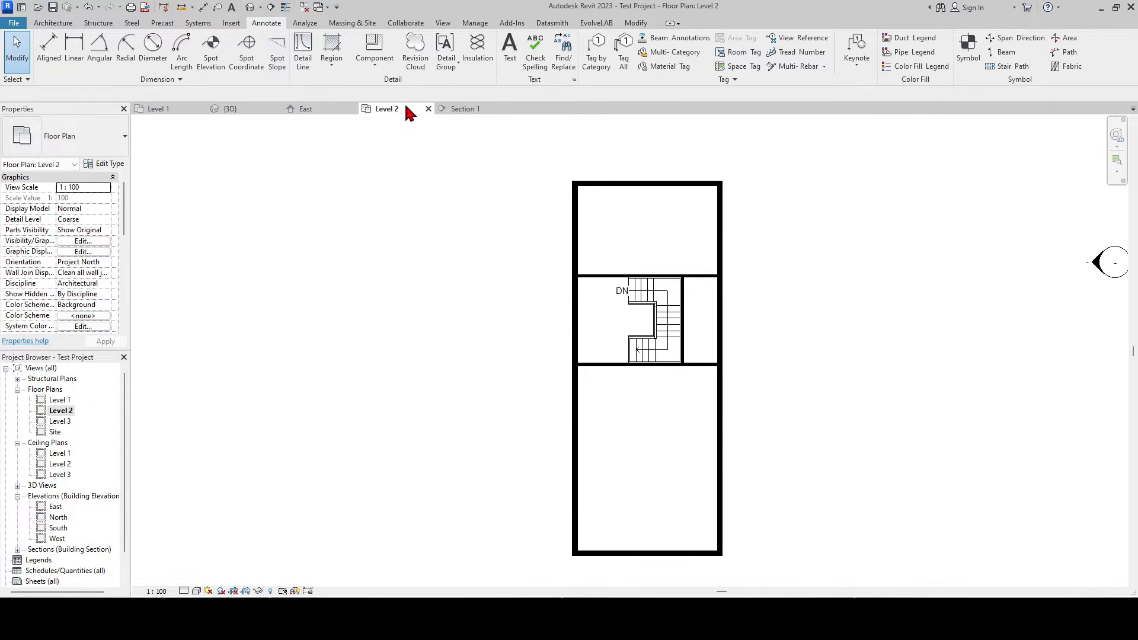
pyautogui.click(510, 51)
pyautogui.scroll(1, 640, 230)
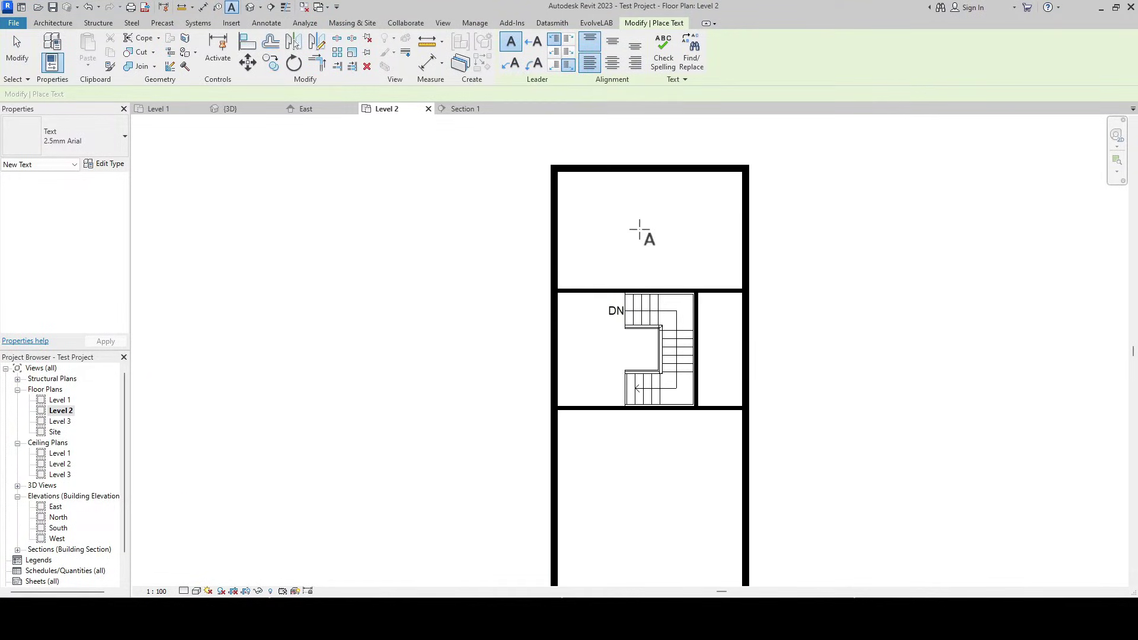
pyautogui.press('Escape')
pyautogui.click(510, 44)
pyautogui.click(619, 229)
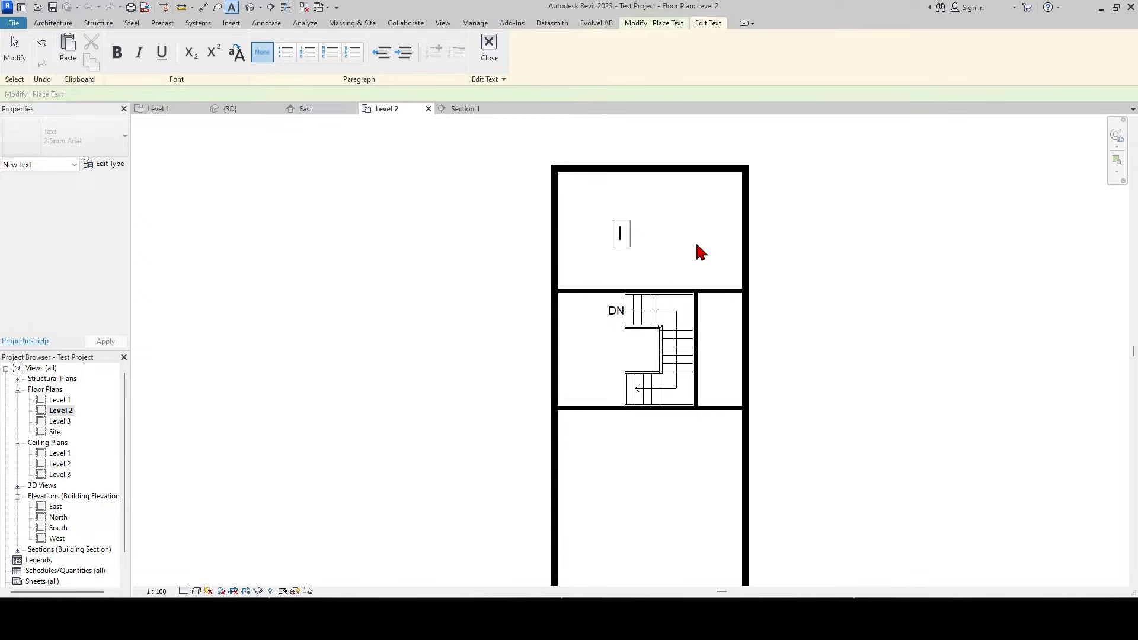
pyautogui.write('Ch')
pyautogui.write('l')
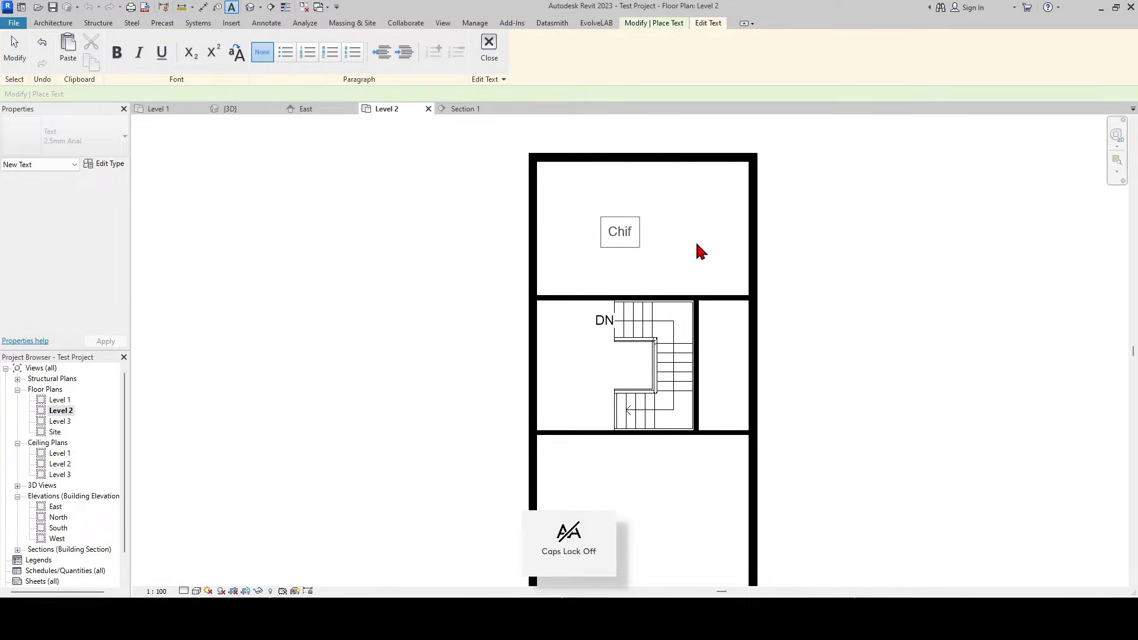
pyautogui.press('BackSpace')
pyautogui.write("ildren's room")
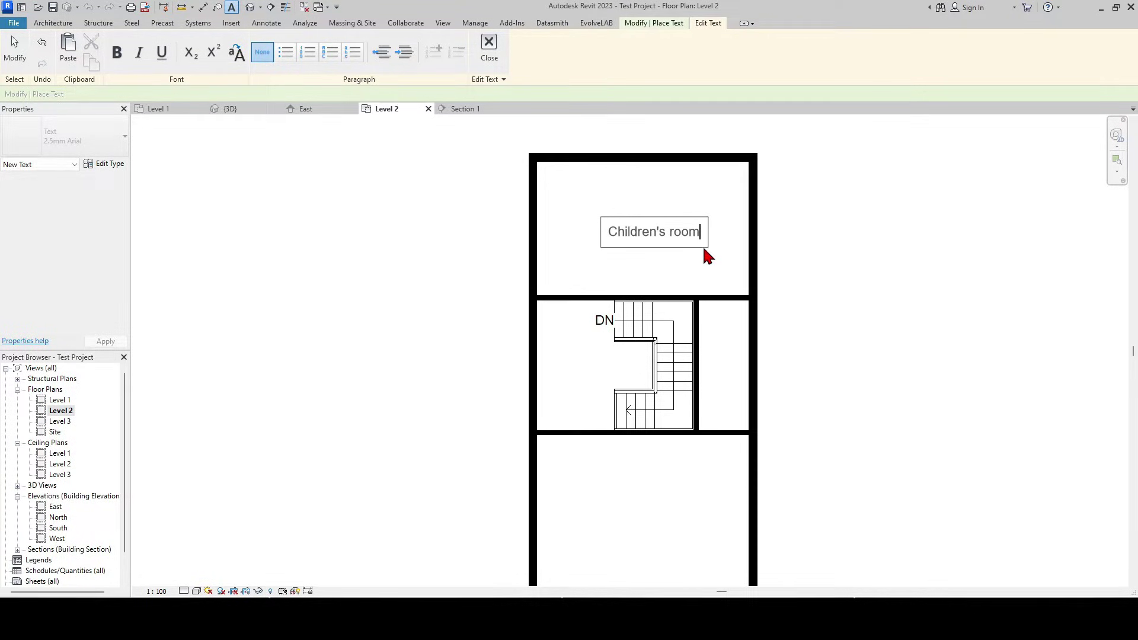
pyautogui.click(815, 314)
pyautogui.scroll(2, 783, 356)
pyautogui.scroll(-1, 693, 373)
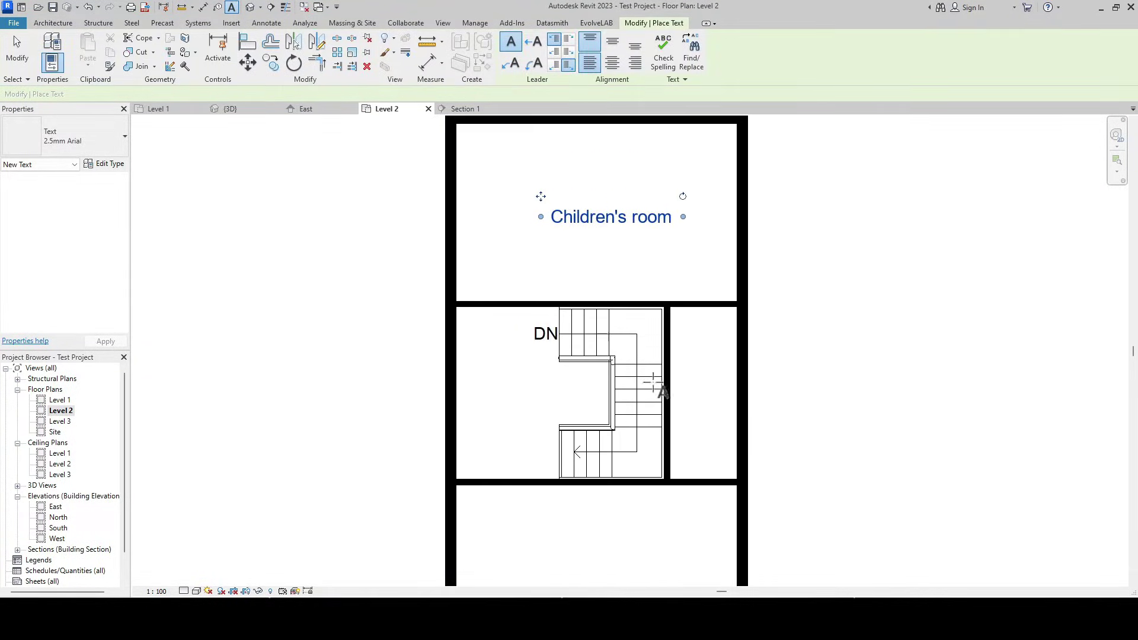
pyautogui.scroll(1, 680, 383)
pyautogui.scroll(1, 699, 356)
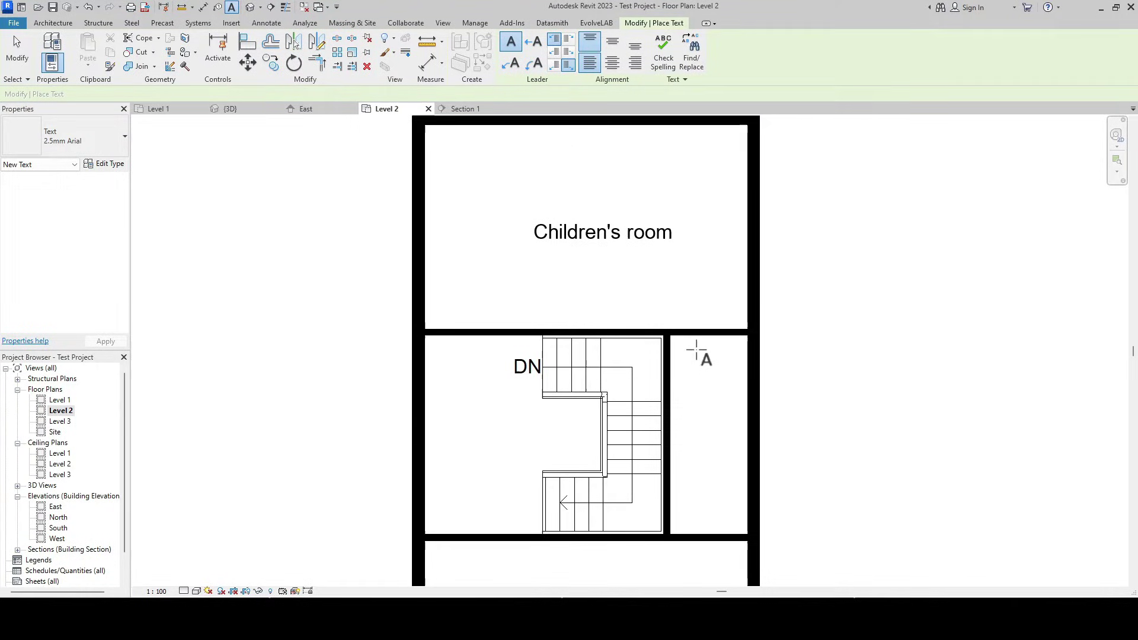
pyautogui.scroll(-2, 699, 356)
# - Copy the Children's room note into the bottom room and retype it 'Master Bedroom'
pyautogui.press('Escape')
pyautogui.click(607, 224)
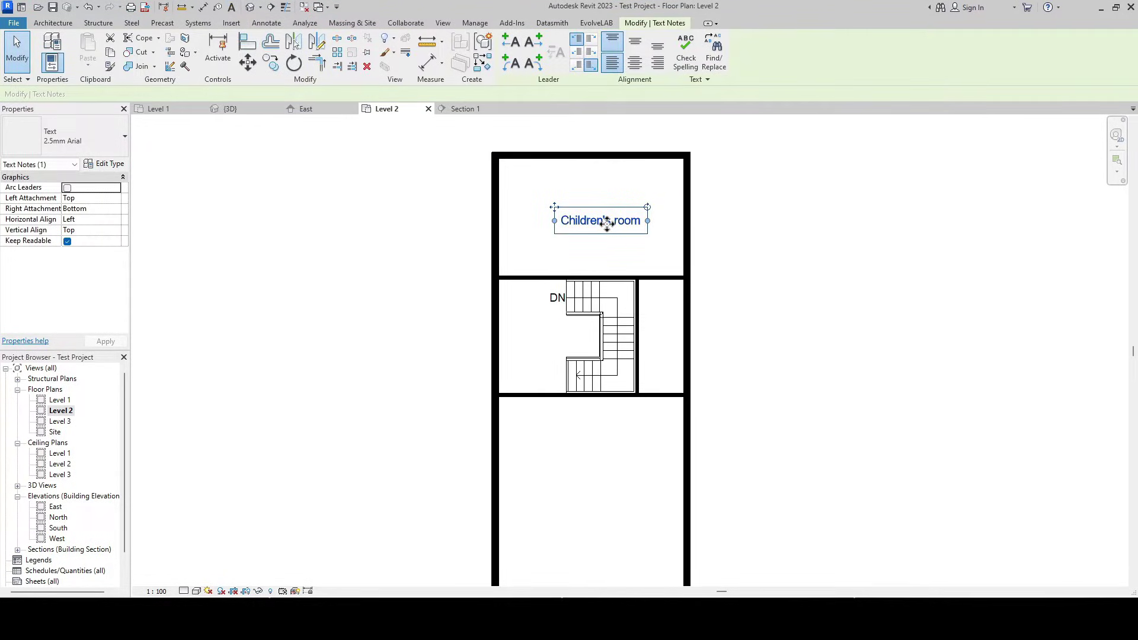
pyautogui.moveTo(608, 225); pyautogui.dragTo(590, 436)
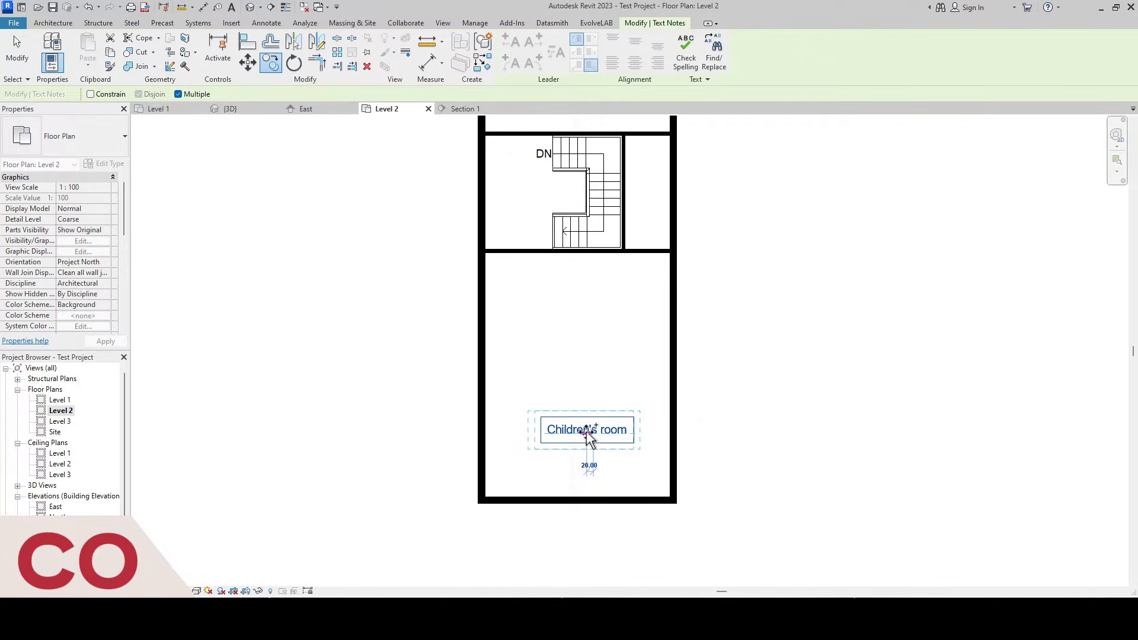
pyautogui.doubleClick(582, 430)
pyautogui.write('Master Bedro')
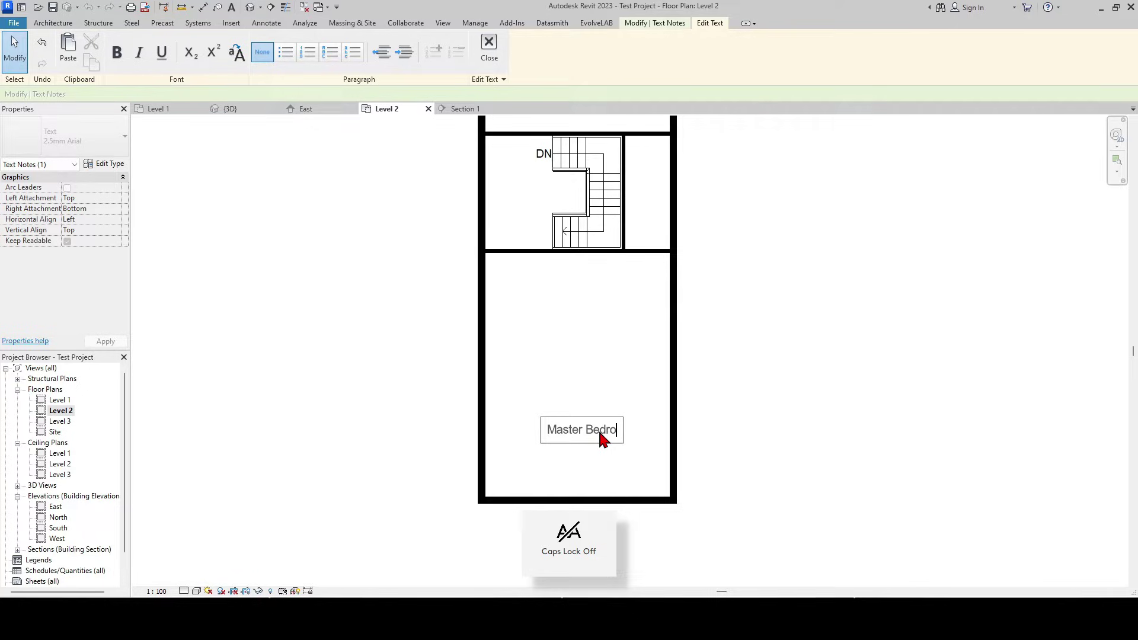
pyautogui.write('m')
pyautogui.click(766, 430)
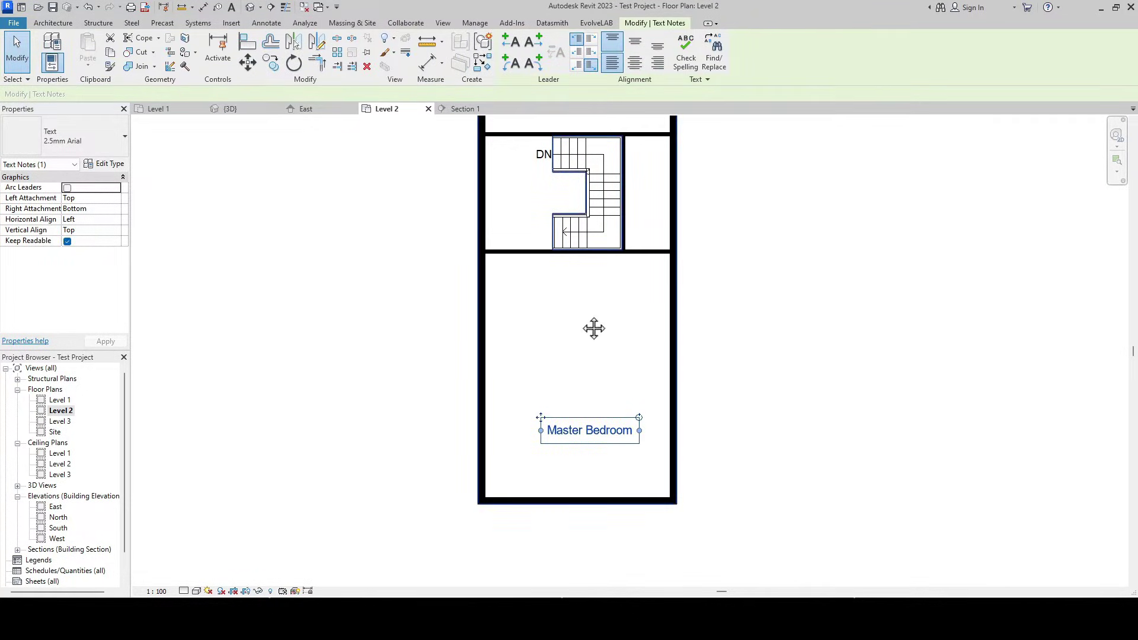
pyautogui.moveTo(594, 329); pyautogui.dragTo(653, 374, button='middle')
pyautogui.click(654, 374)
pyautogui.scroll(1, 635, 368)
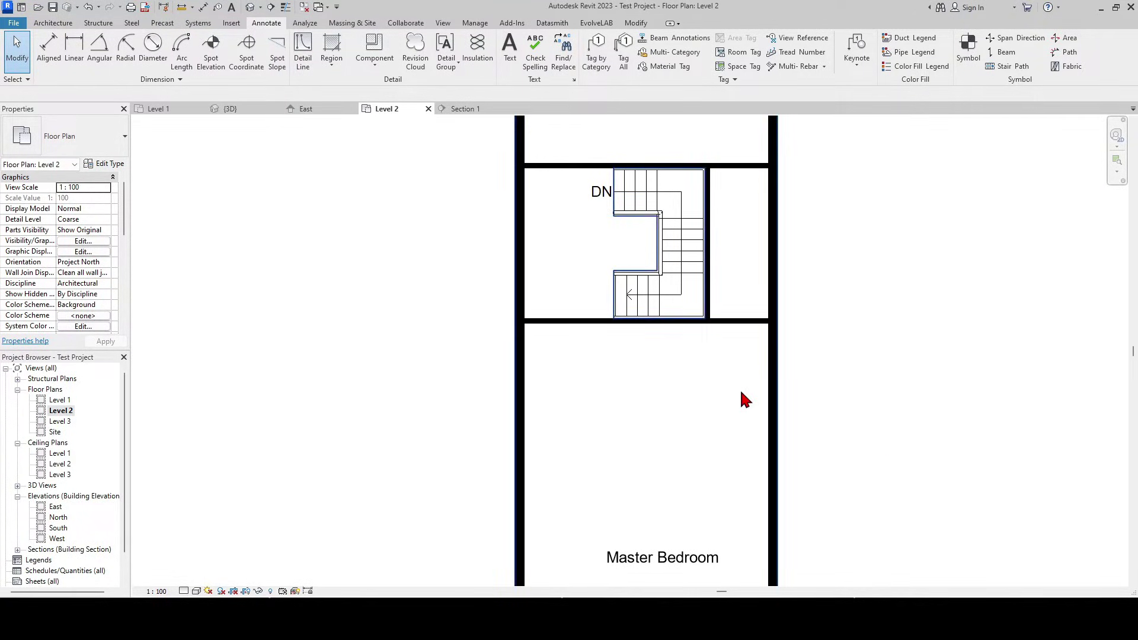
pyautogui.moveTo(740, 427); pyautogui.dragTo(745, 396, button='middle')
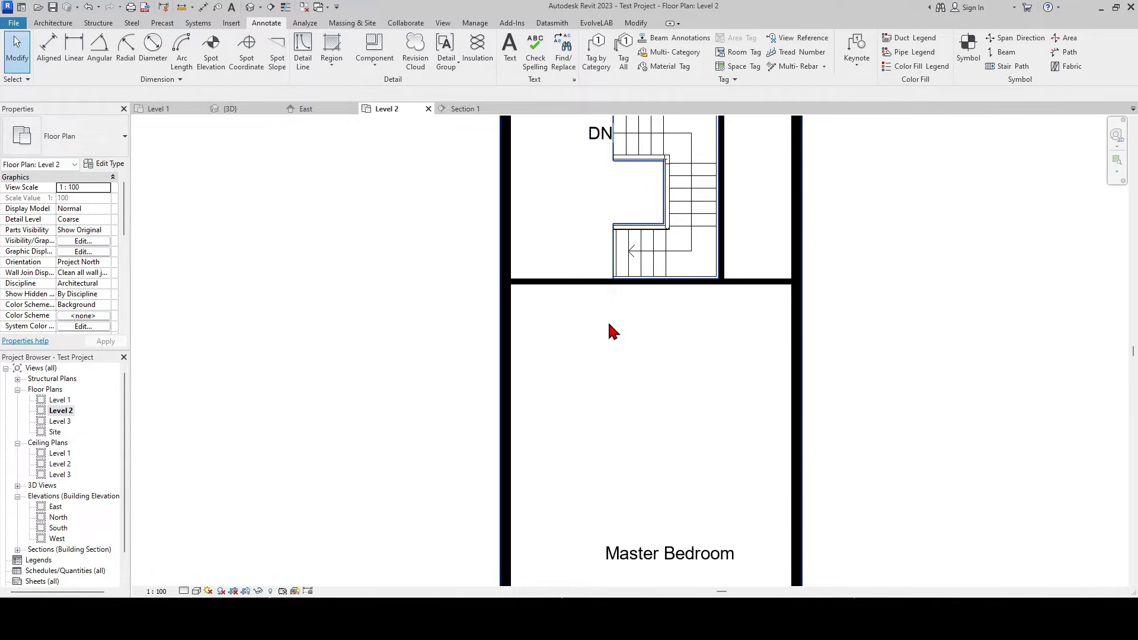
pyautogui.moveTo(614, 329); pyautogui.dragTo(630, 428, button='middle')
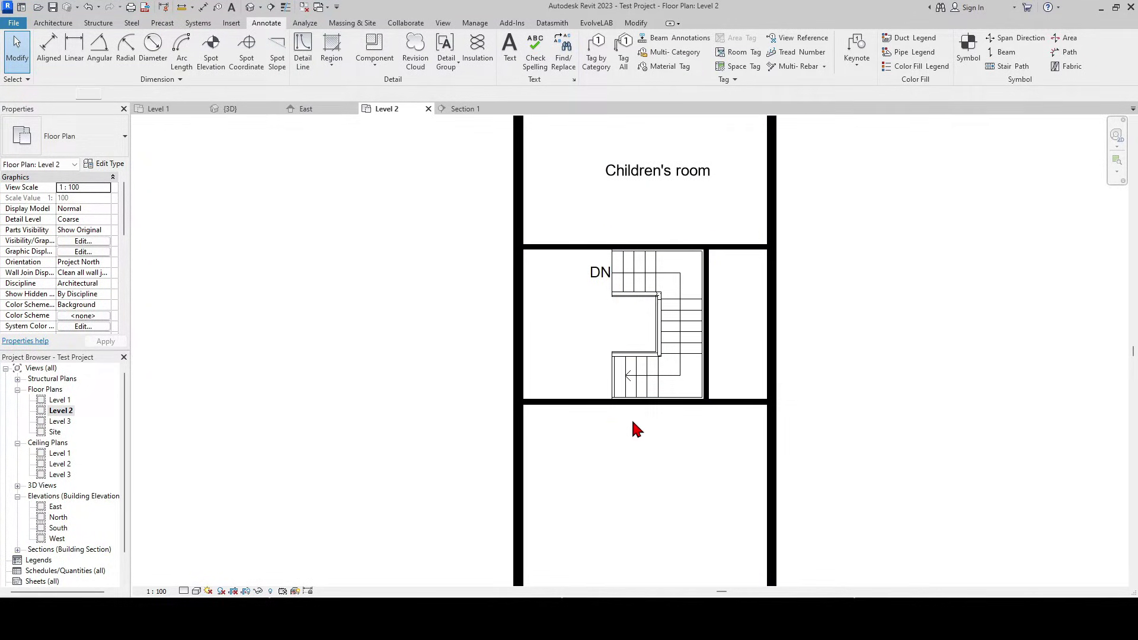
# - Wall off a small room: a 180 wall down from the stair hall, then 356 across
pyautogui.press('w')
pyautogui.press('a')
pyautogui.scroll(1, 542, 435)
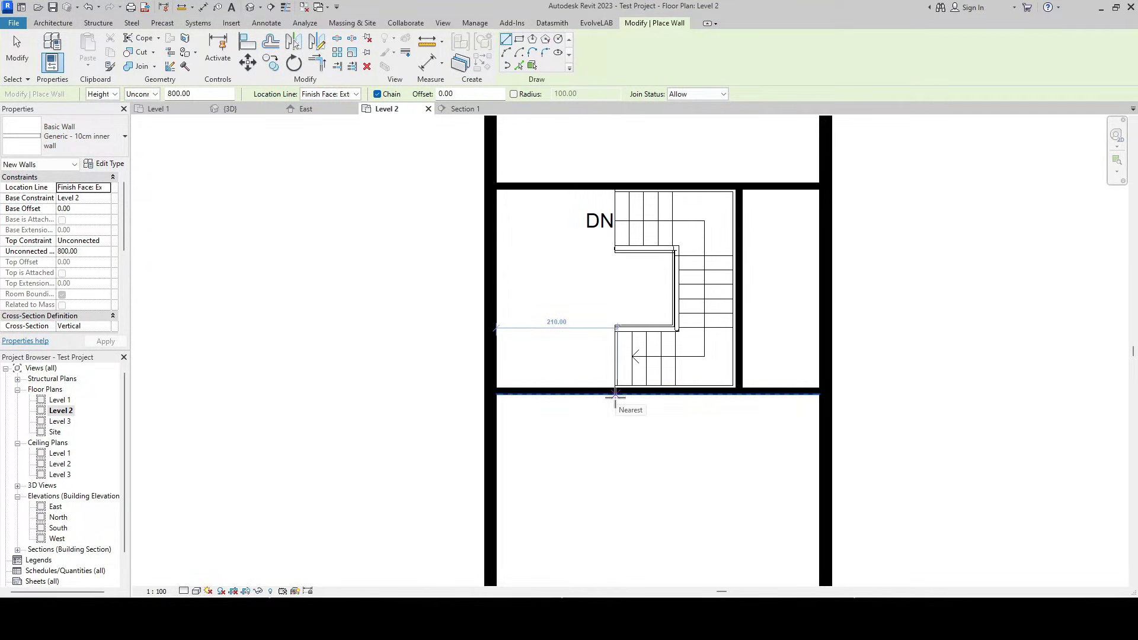
pyautogui.scroll(1, 615, 402)
pyautogui.scroll(1, 615, 402)
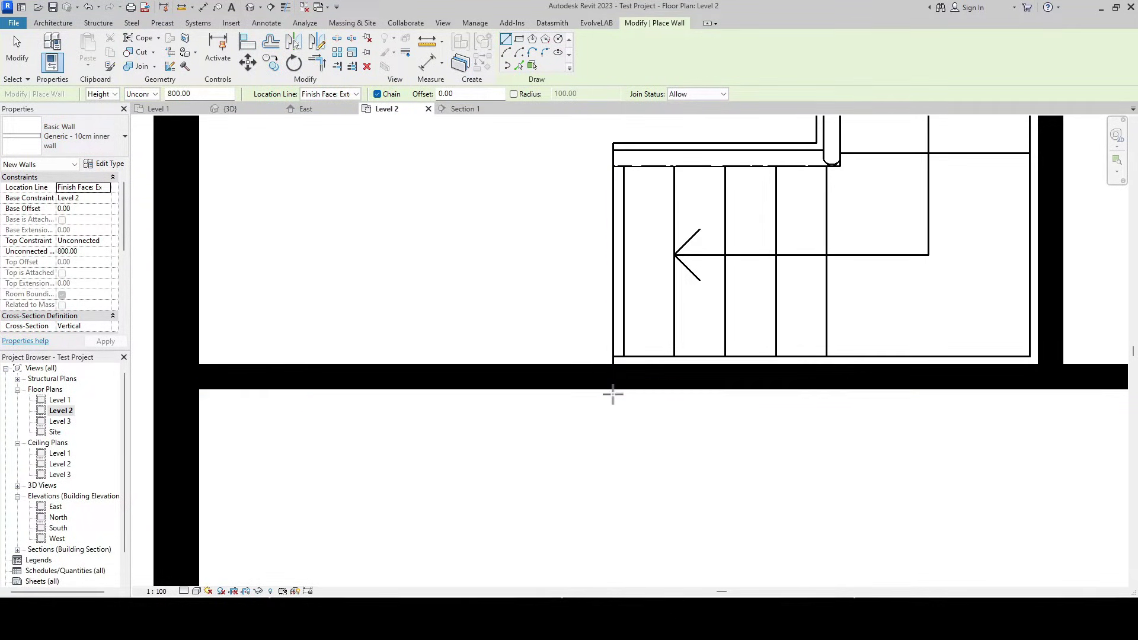
pyautogui.click(614, 394)
pyautogui.scroll(-1, 614, 400)
pyautogui.scroll(1, 617, 412)
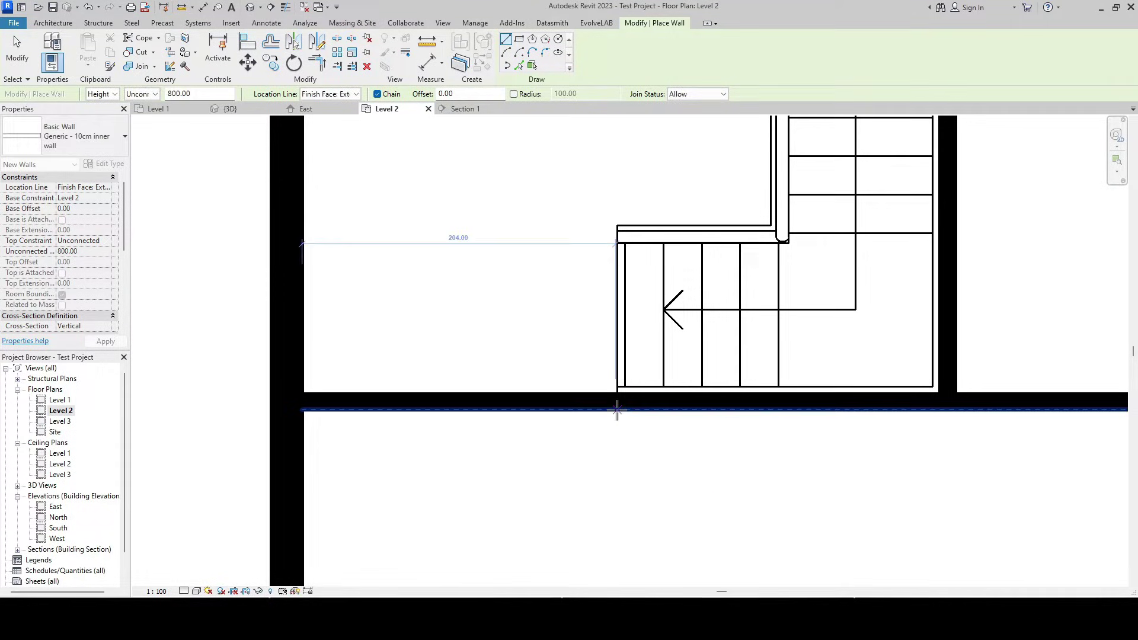
pyautogui.click(617, 411)
pyautogui.scroll(-3, 617, 411)
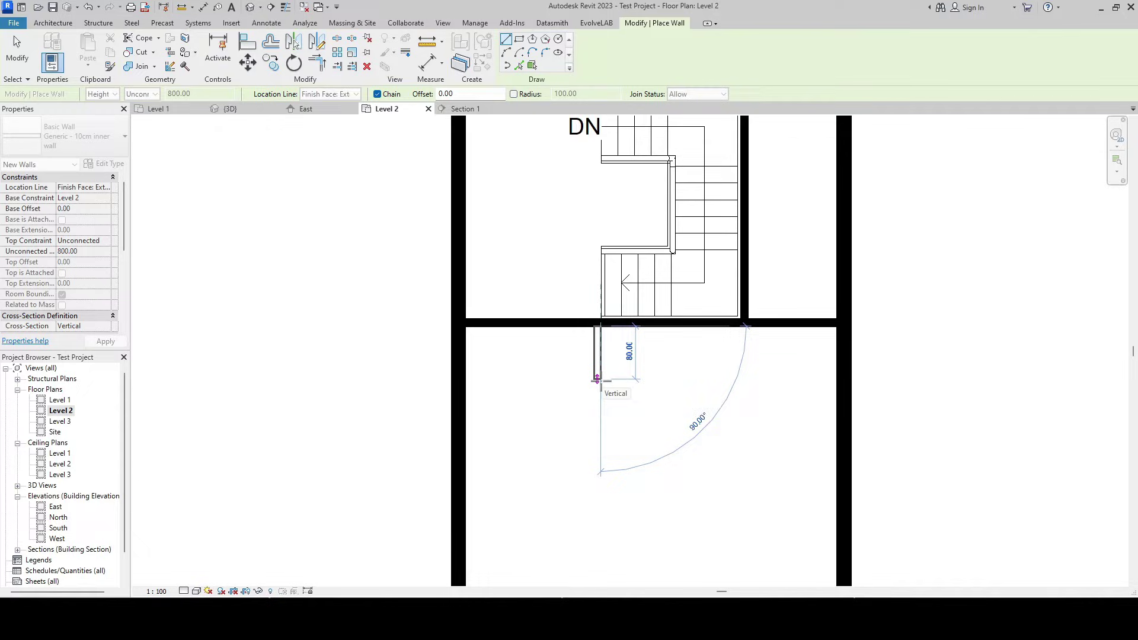
pyautogui.scroll(-1, 596, 378)
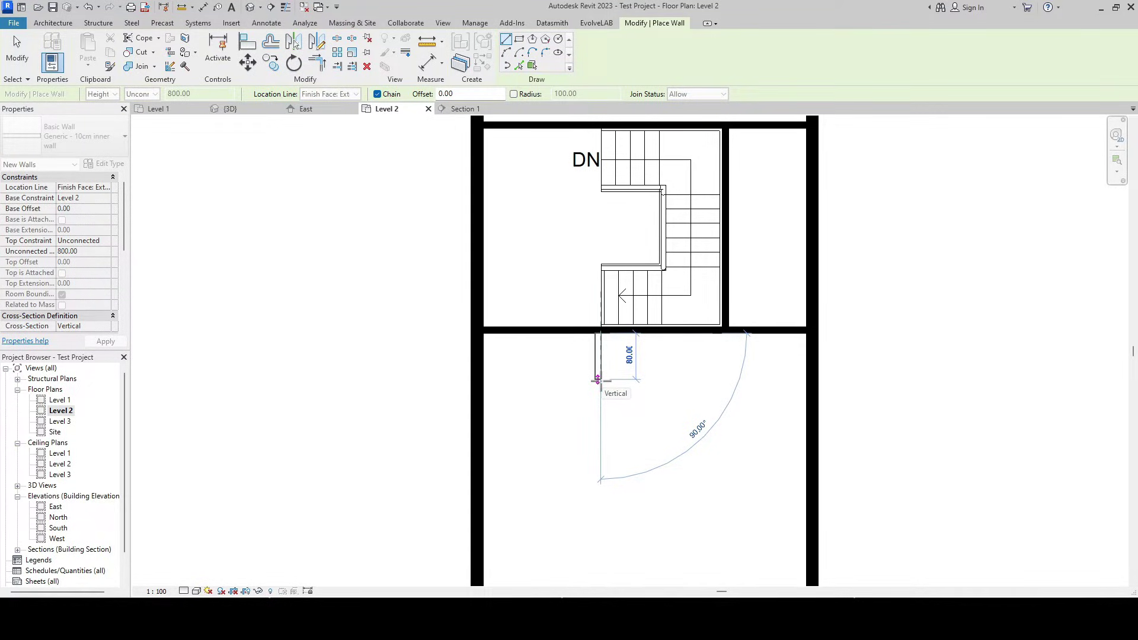
pyautogui.click(598, 430)
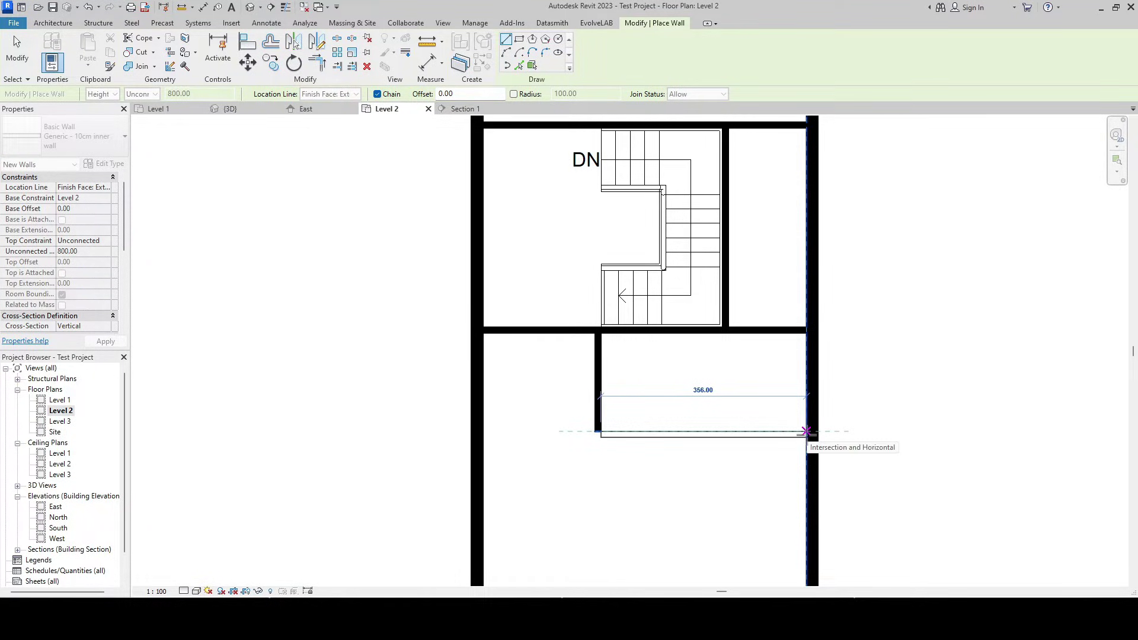
pyautogui.click(804, 433)
pyautogui.scroll(-2, 729, 338)
pyautogui.press('Escape')
pyautogui.press('Escape')
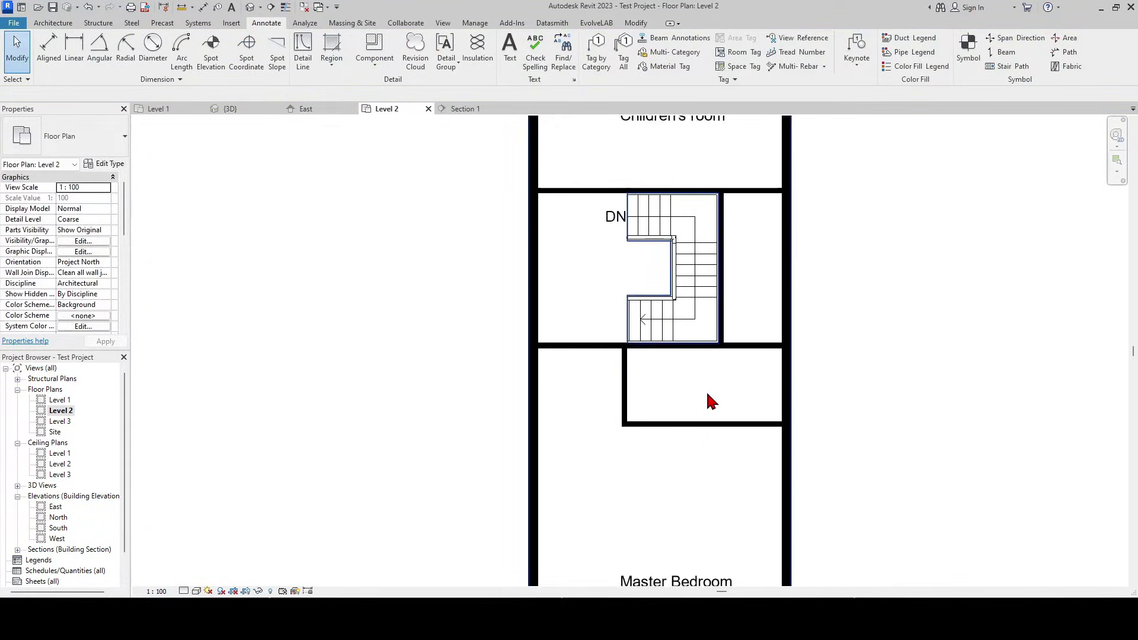
pyautogui.scroll(1, 706, 391)
# - Copy the new horizontal wall lower and extend the vertical wall down to meet it
pyautogui.click(699, 334)
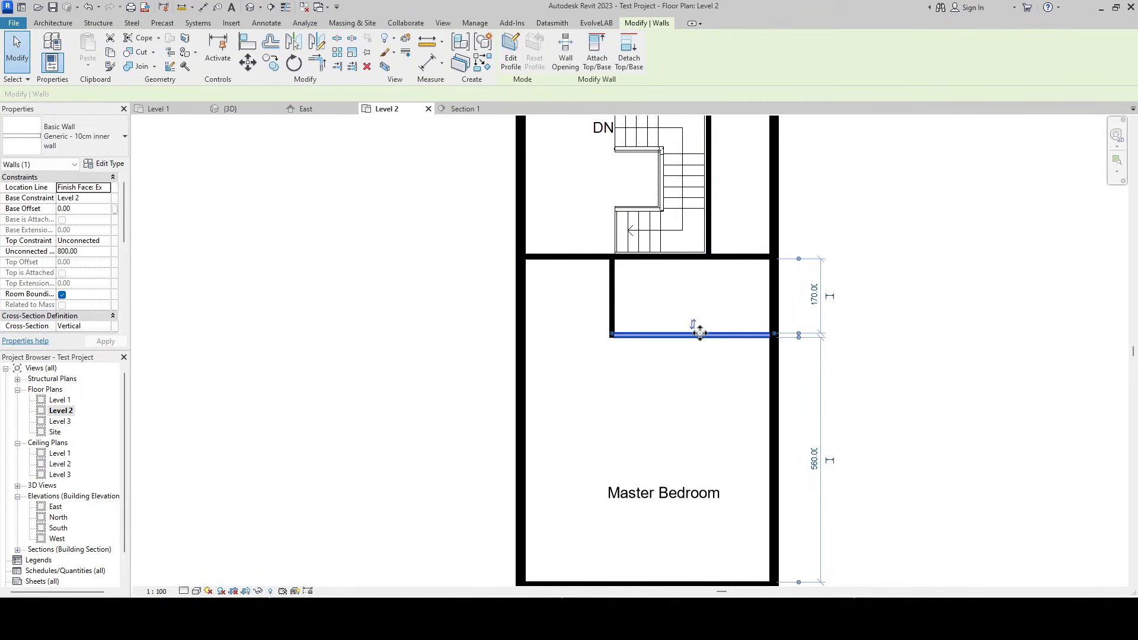
pyautogui.press('m')
pyautogui.press('v')
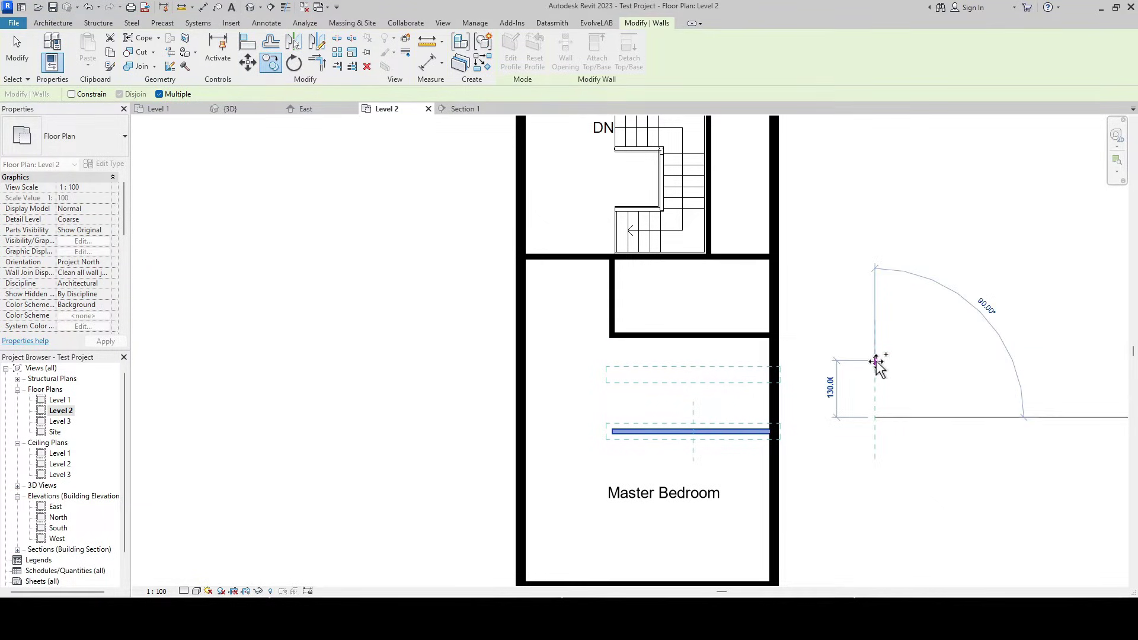
pyautogui.click(818, 348)
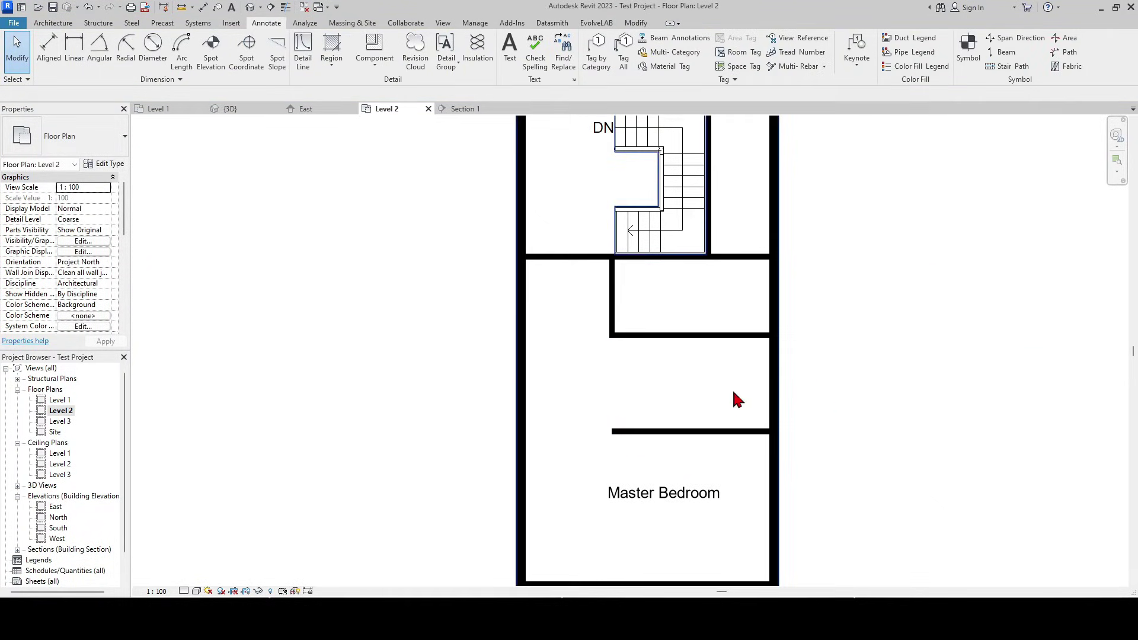
pyautogui.click(660, 430)
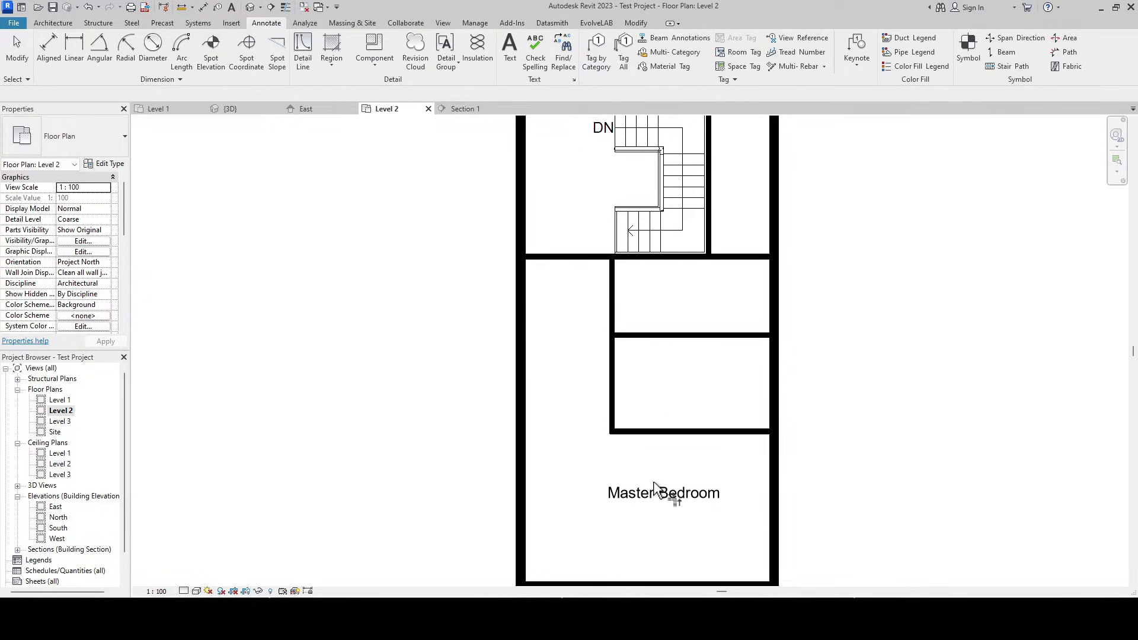
pyautogui.scroll(-2, 659, 490)
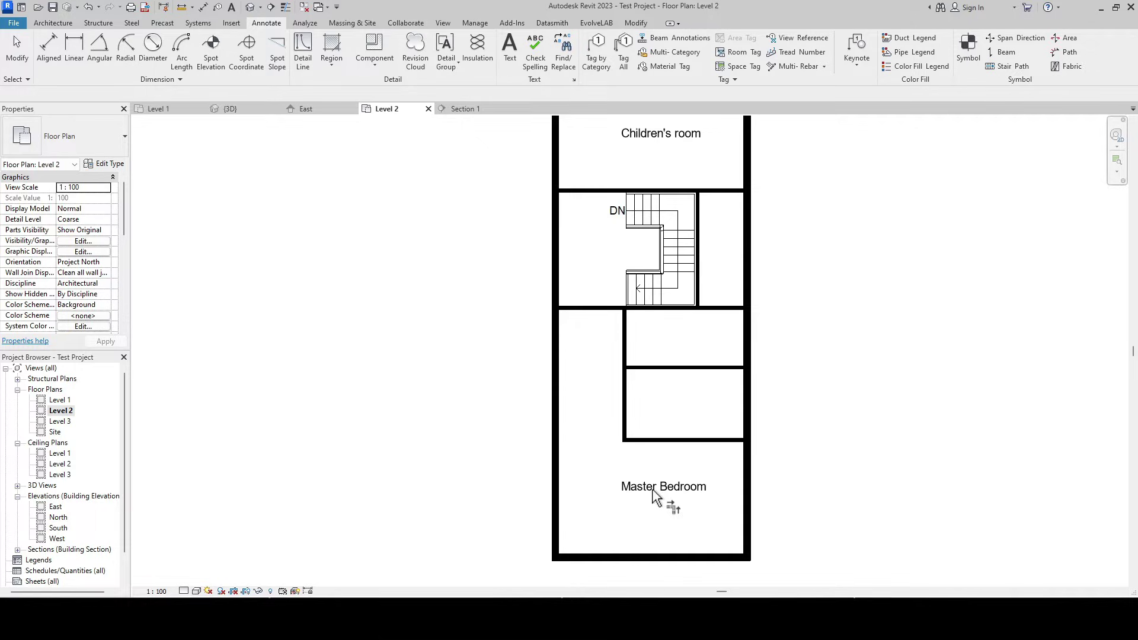
pyautogui.scroll(2, 658, 501)
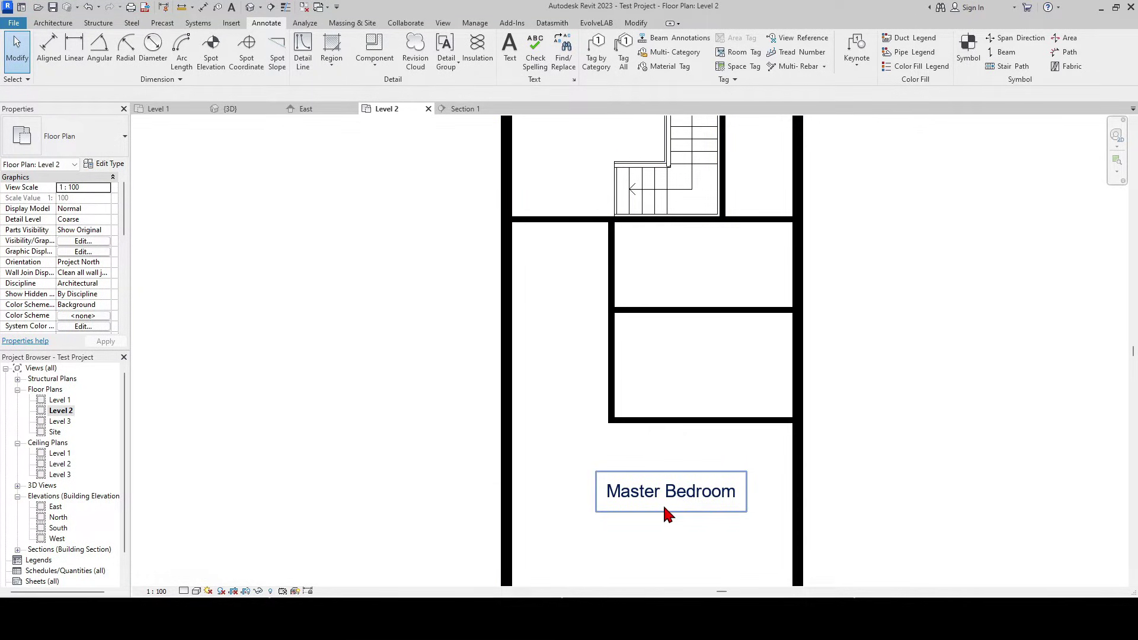
# - Copy the Master Bedroom label into the middle new room and rename it Dressing Room
pyautogui.click(659, 500)
pyautogui.keyDown('ctrl'); pyautogui.moveTo(658, 501); pyautogui.dragTo(719, 268); pyautogui.keyUp('ctrl')
pyautogui.click(705, 373)
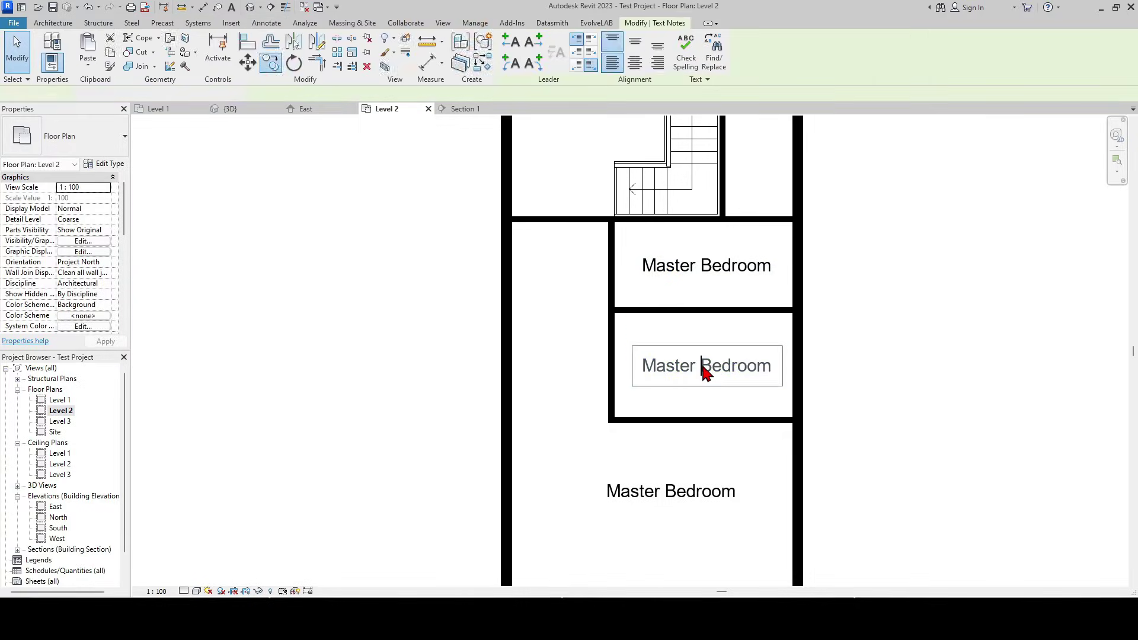
pyautogui.doubleClick(706, 372)
pyautogui.hotkey('ctrl', 'a')
pyautogui.write('Dre')
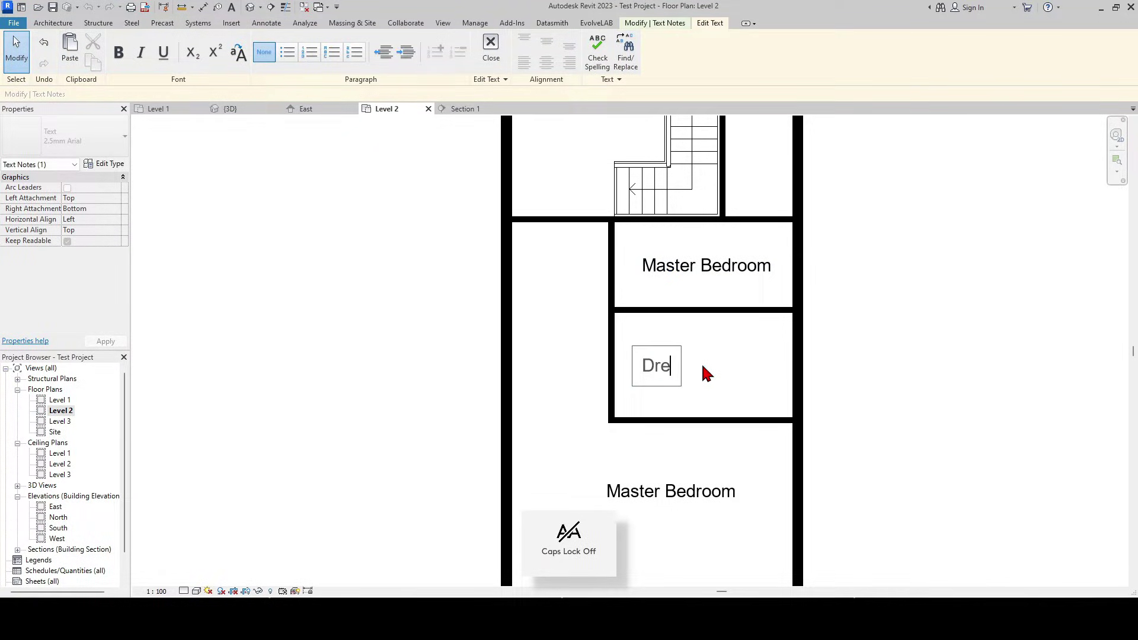
pyautogui.write('ssing ')
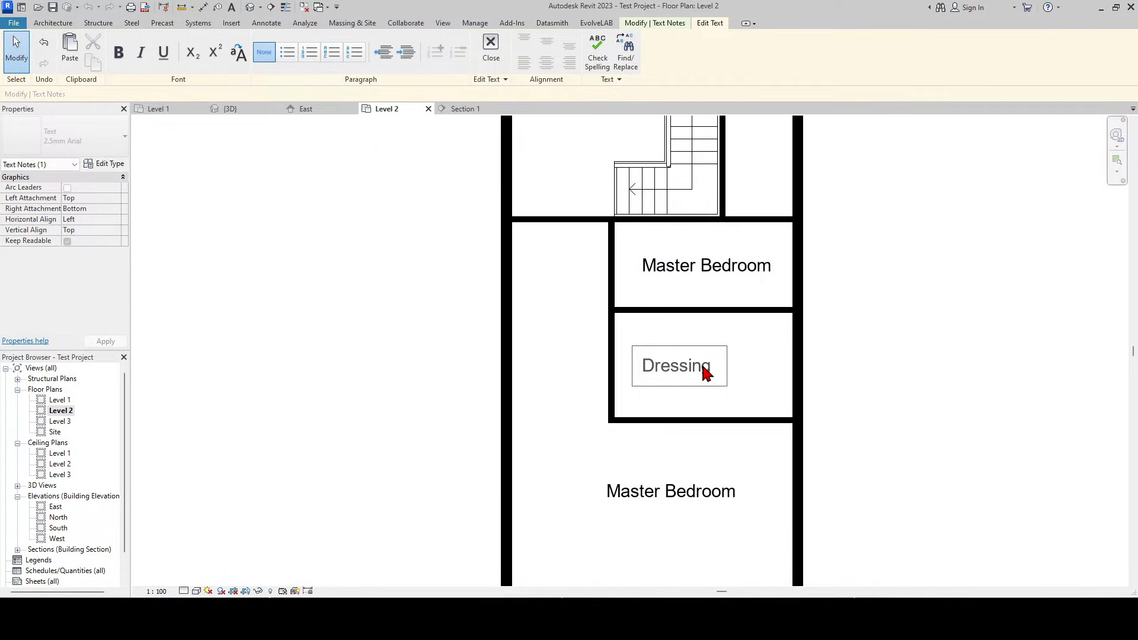
pyautogui.write('Room')
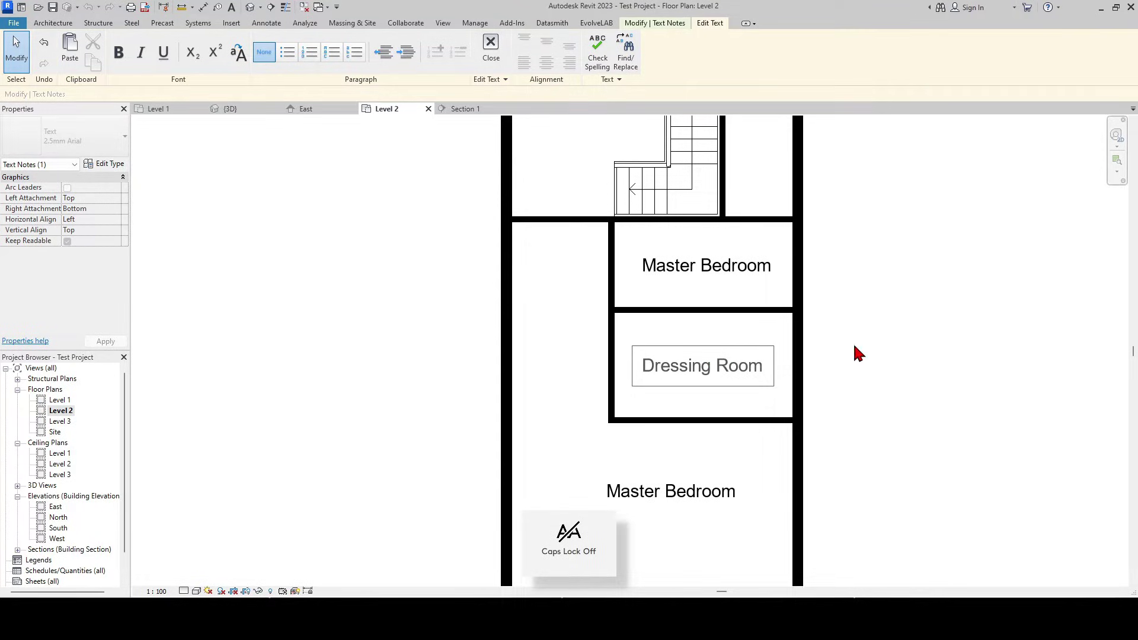
pyautogui.click(858, 352)
# - Rename the upper room's copied label to Master Bathroom and reselect it
pyautogui.click(717, 271)
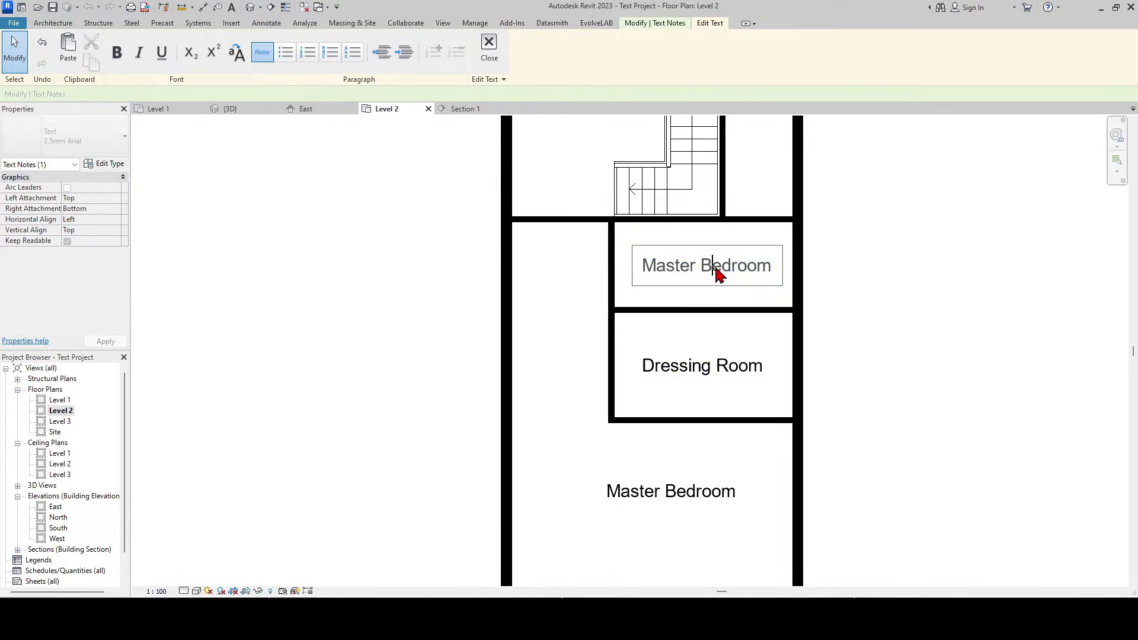
pyautogui.moveTo(717, 267); pyautogui.dragTo(794, 283)
pyautogui.write('ath')
pyautogui.click(902, 293)
pyautogui.scroll(1, 872, 420)
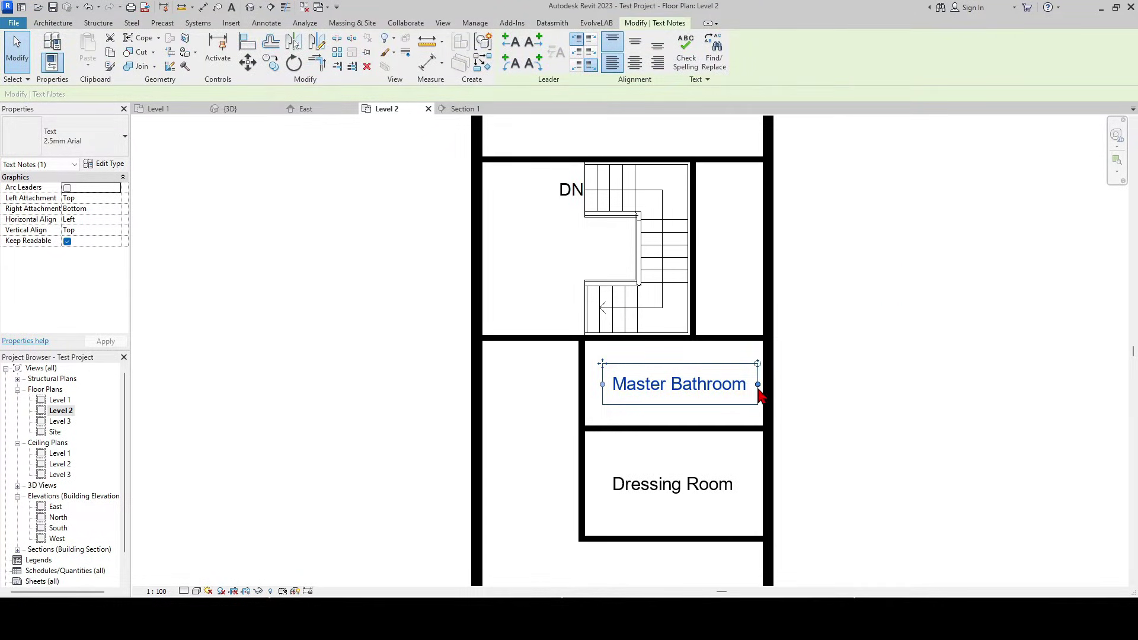
pyautogui.click(841, 409)
pyautogui.scroll(-1, 872, 405)
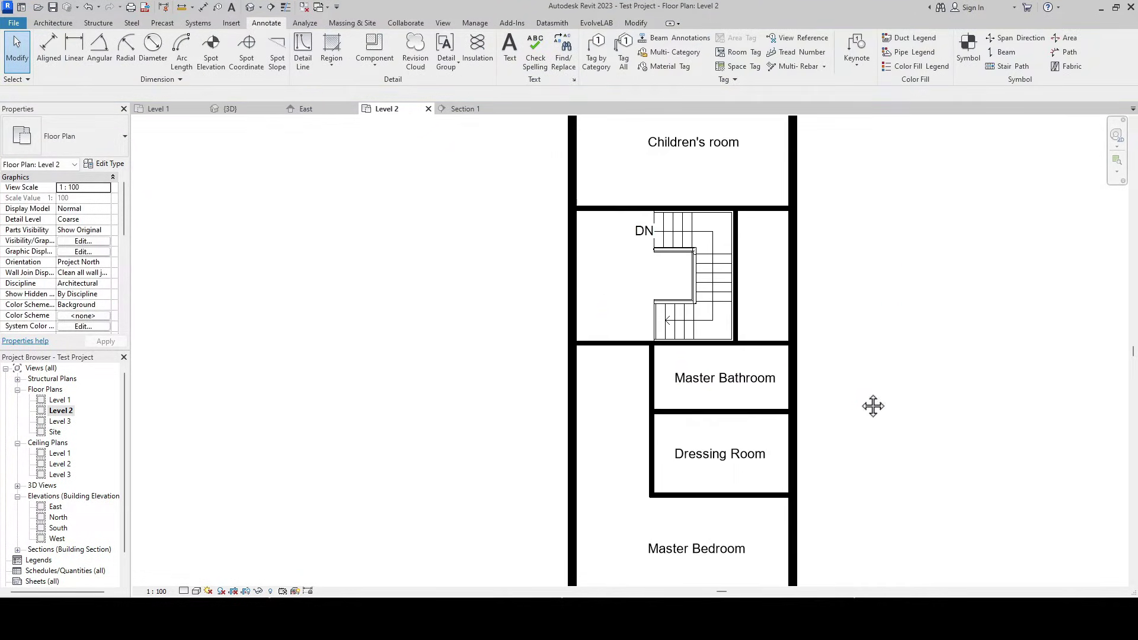
pyautogui.click(730, 385)
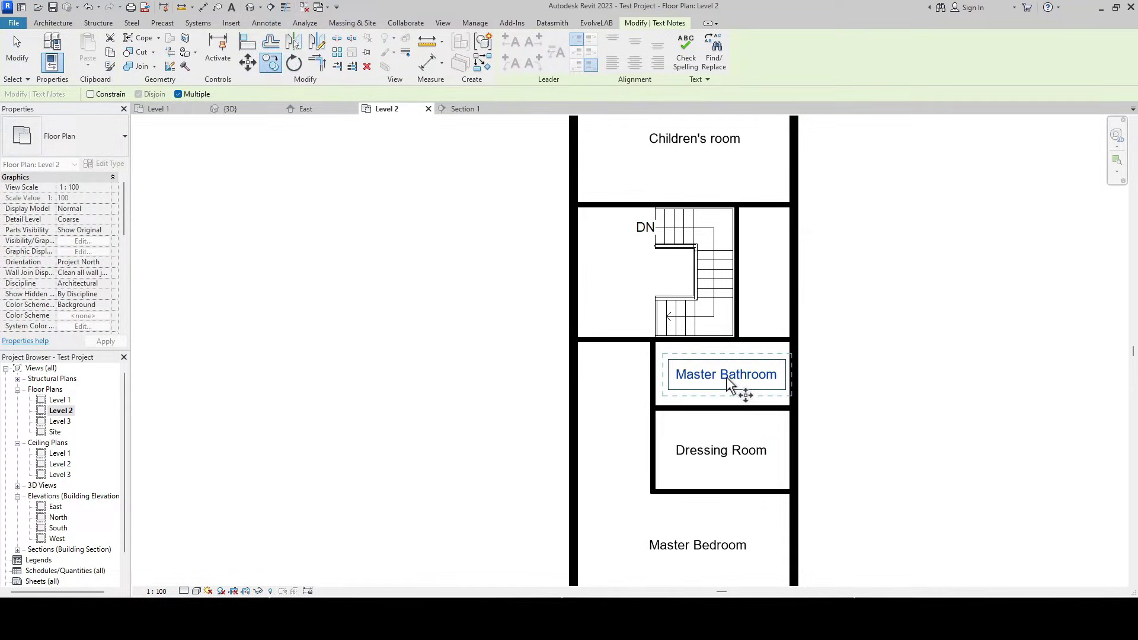
pyautogui.click(730, 385)
pyautogui.click(919, 396)
pyautogui.click(767, 384)
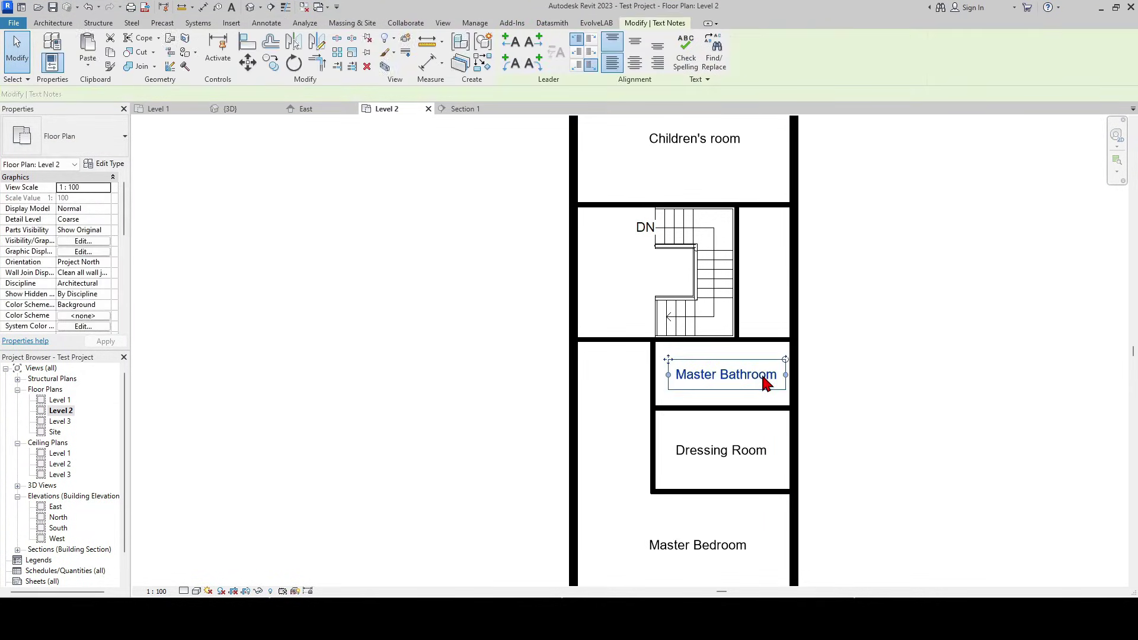
pyautogui.scroll(2, 768, 384)
# - Copy the Master Bathroom label over the stair hall and change it to Wc
pyautogui.moveTo(767, 384); pyautogui.dragTo(771, 349)
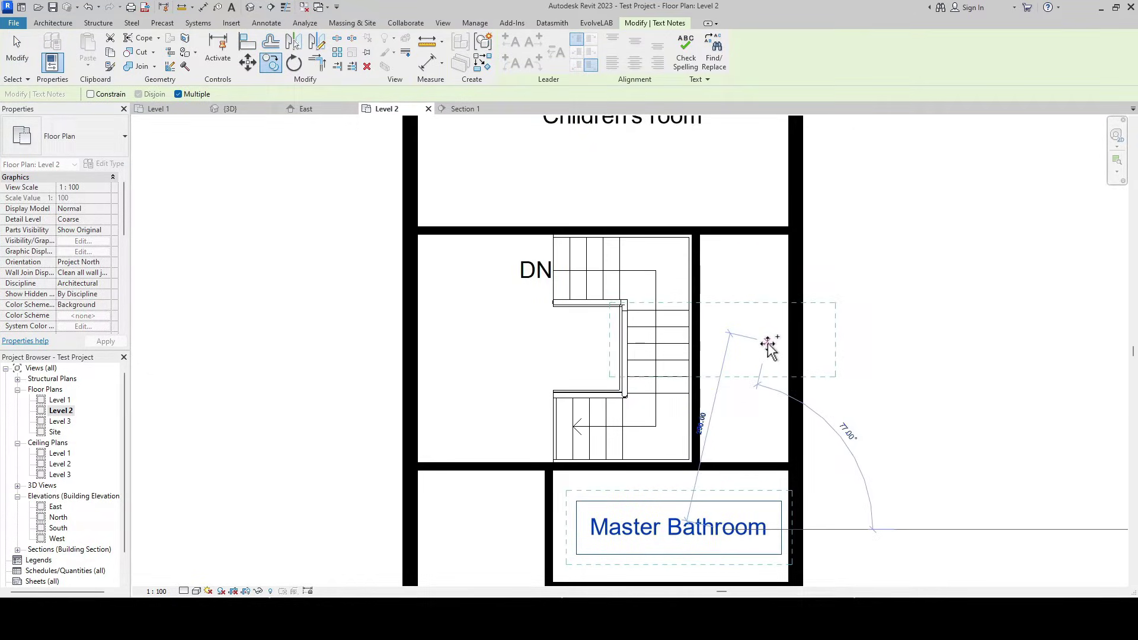
pyautogui.click(770, 349)
pyautogui.doubleClick(747, 351)
pyautogui.hotkey('ctrl', 'a')
pyautogui.write('W')
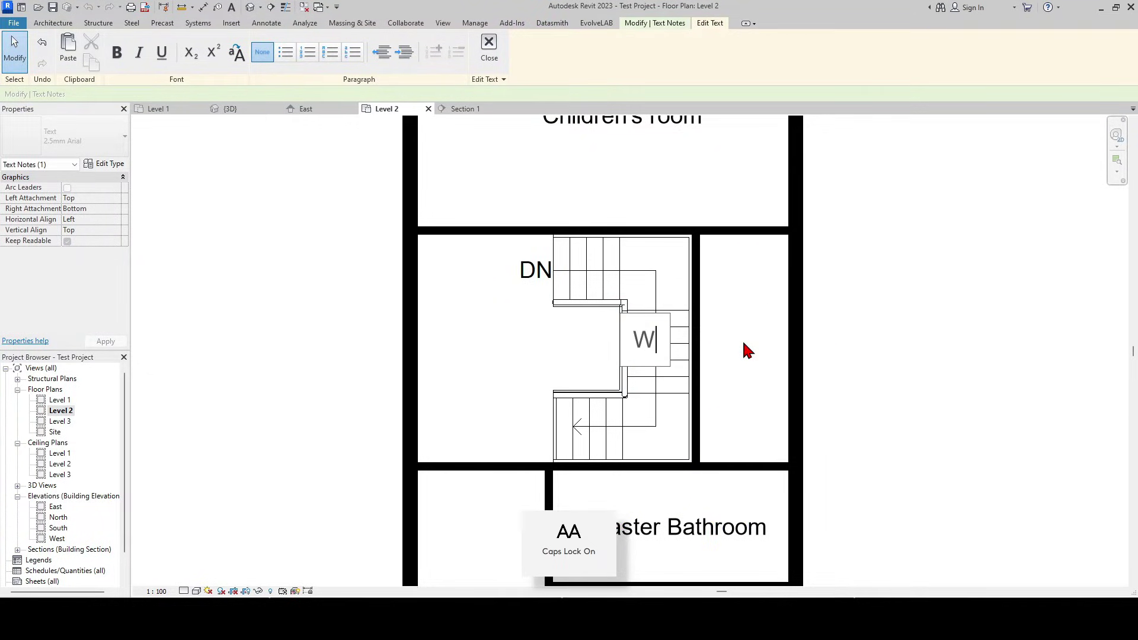
pyautogui.press('capslock')
pyautogui.click(844, 315)
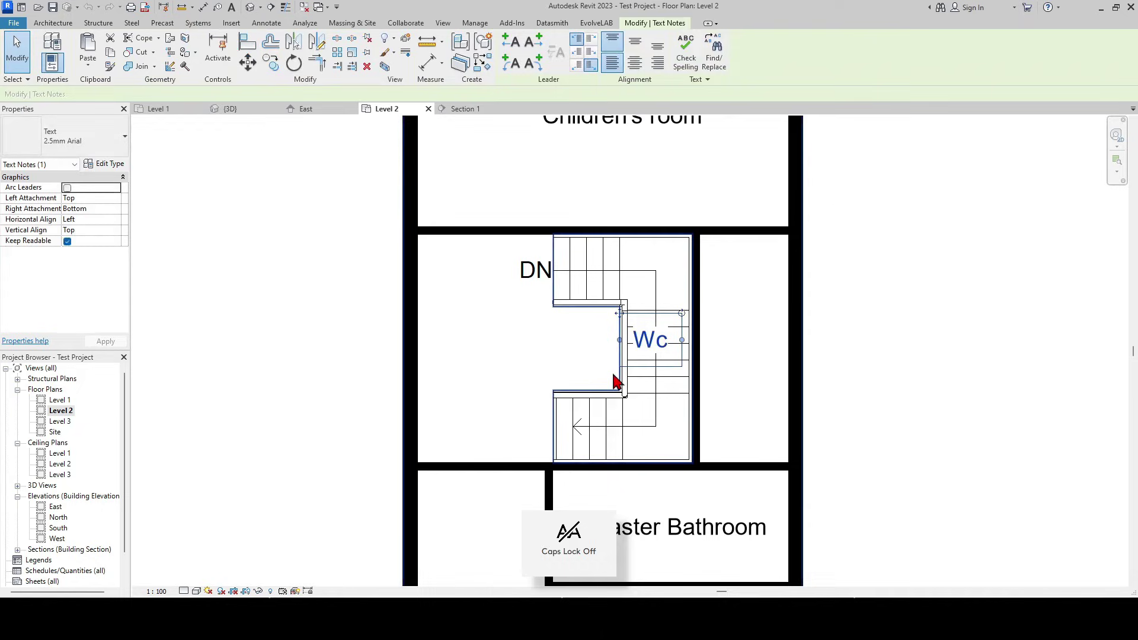
# - Move the Wc label with MV into the room right of the stairs
pyautogui.press('m')
pyautogui.press('v')
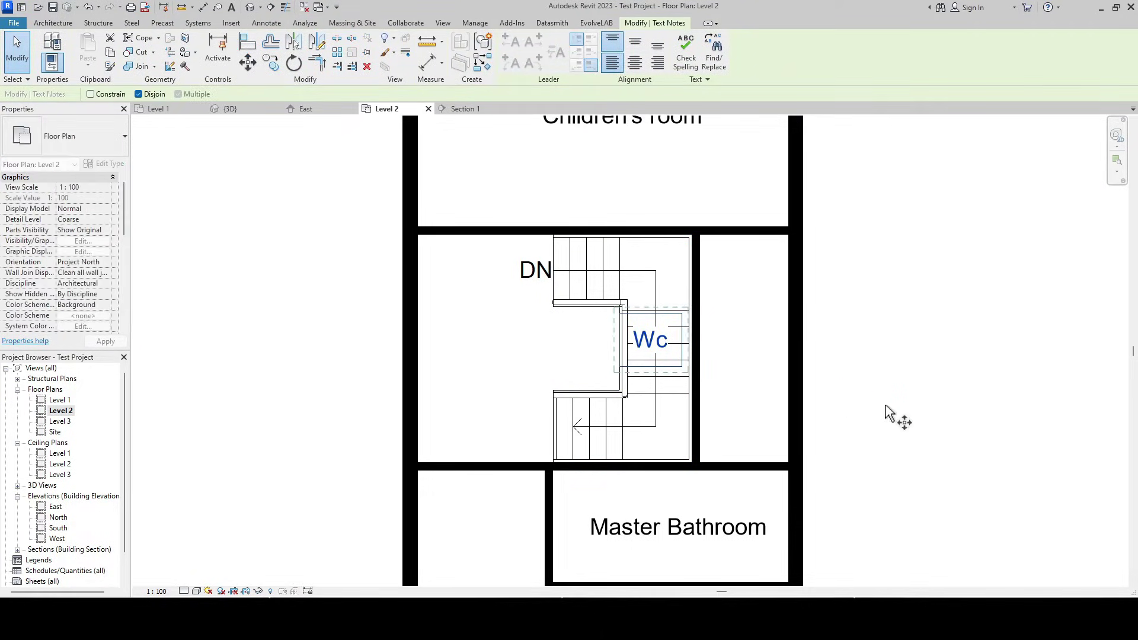
pyautogui.click(889, 409)
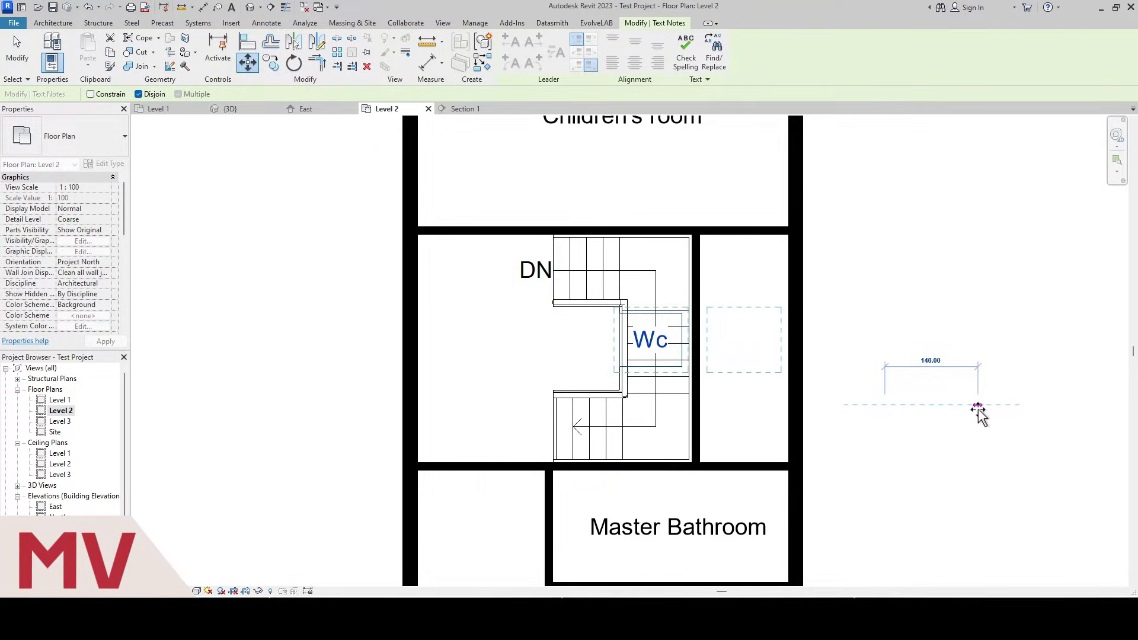
pyautogui.click(974, 414)
pyautogui.scroll(-2, 943, 418)
pyautogui.press('Escape')
pyautogui.scroll(2, 925, 445)
pyautogui.scroll(-2, 921, 318)
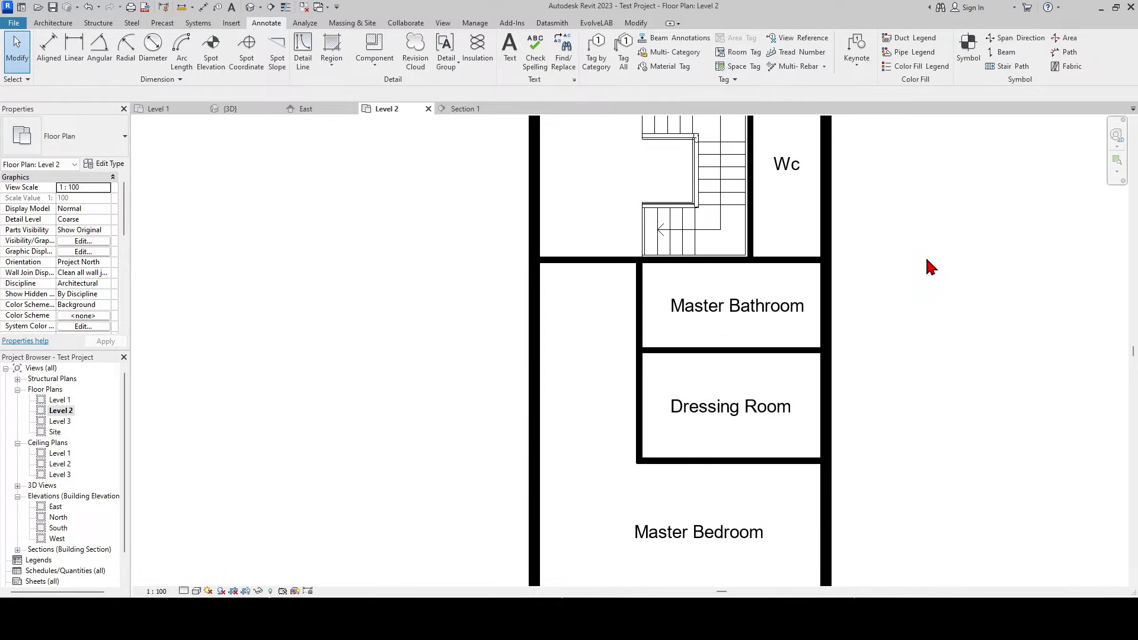
pyautogui.scroll(-1, 932, 267)
# - Glance at the 3D model, then bring back the Level 2 plan
pyautogui.moveTo(947, 249); pyautogui.dragTo(933, 391, button='middle')
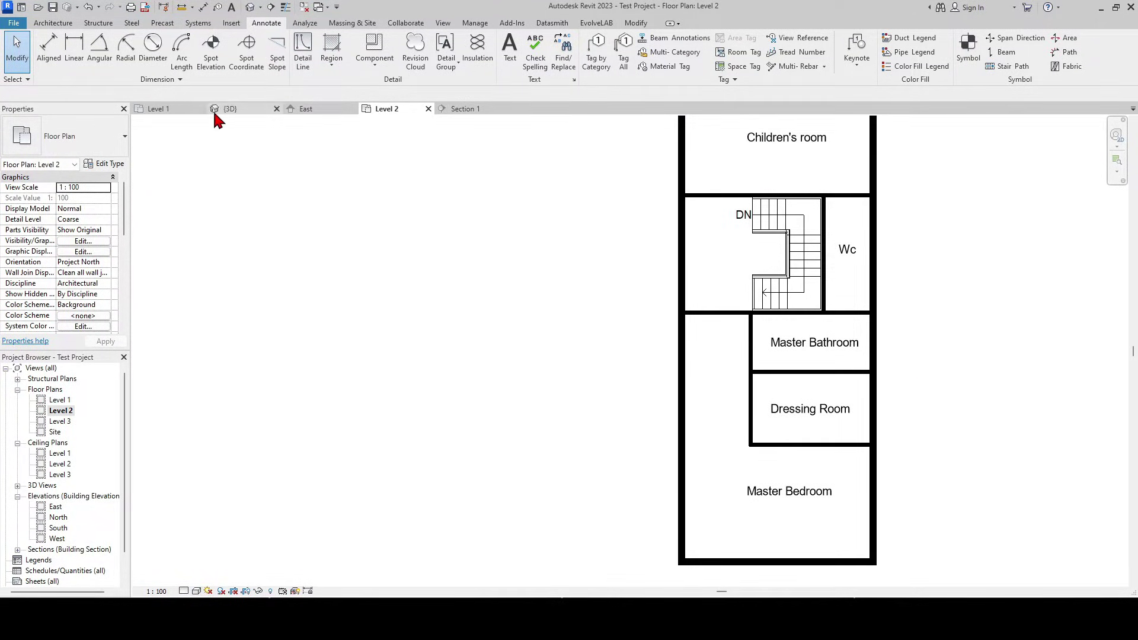
pyautogui.click(237, 114)
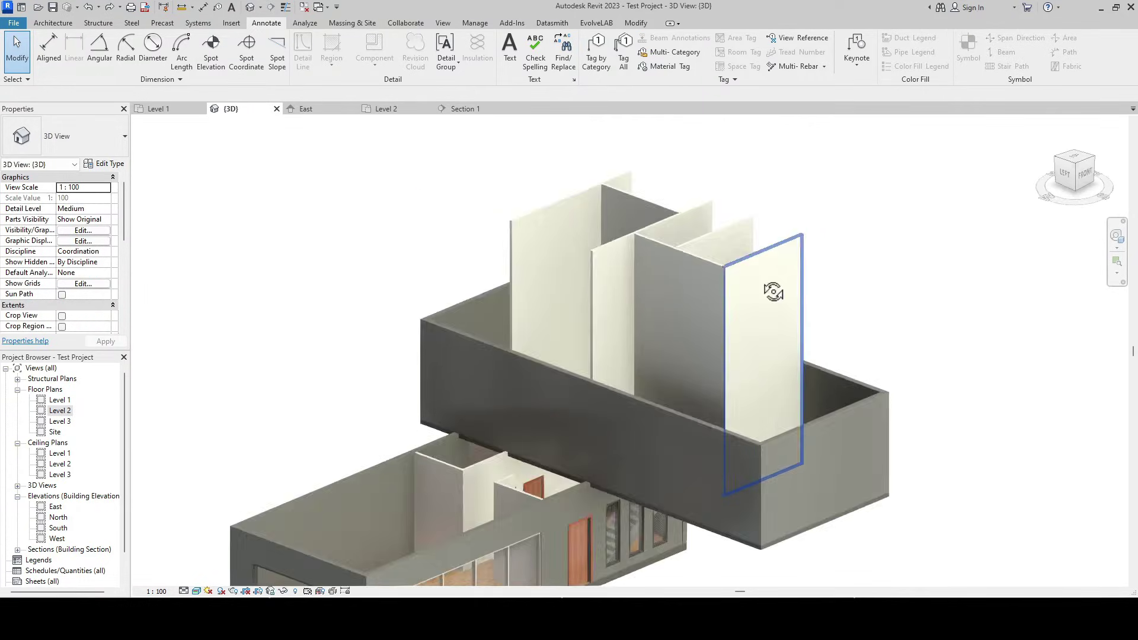
pyautogui.scroll(3, 765, 293)
pyautogui.scroll(-2, 729, 334)
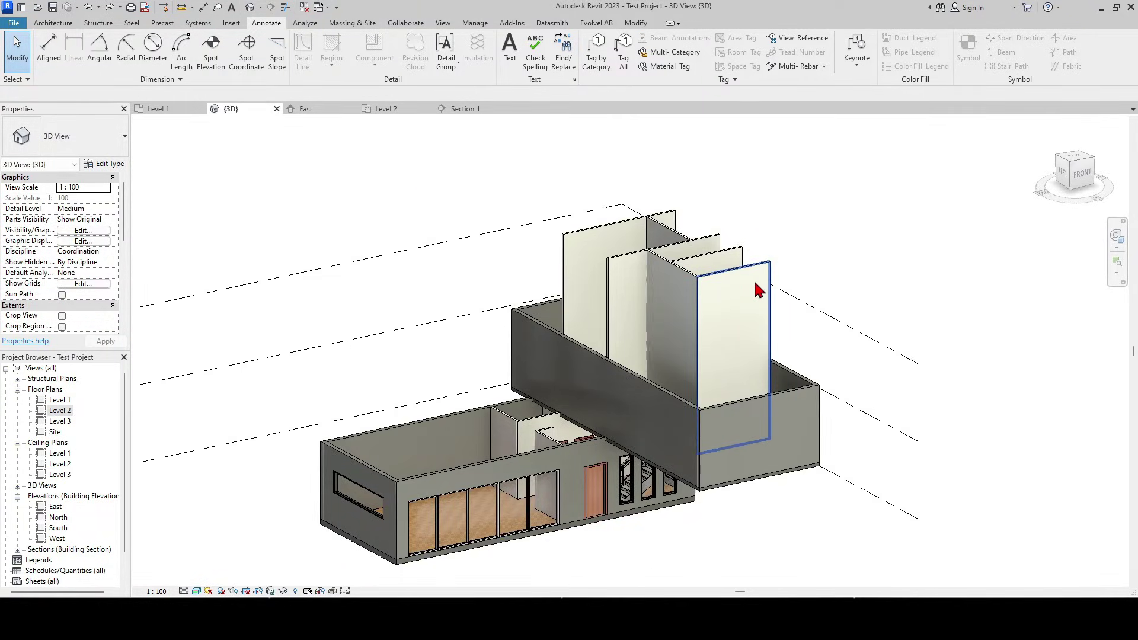
pyautogui.click(385, 110)
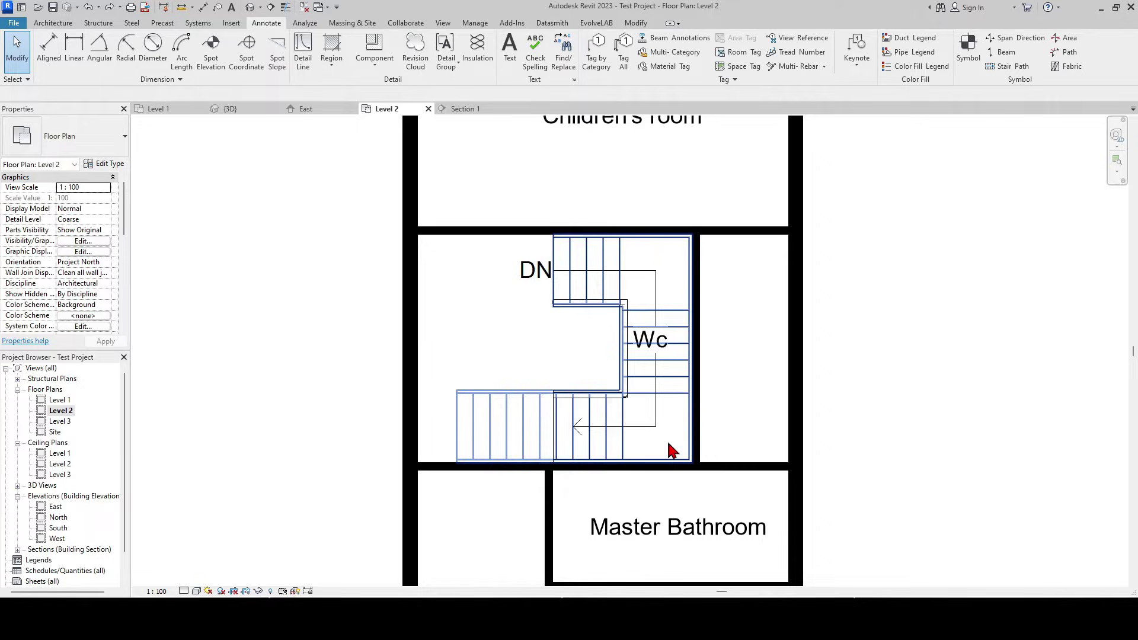
pyautogui.scroll(-3, 676, 445)
pyautogui.scroll(3, 645, 343)
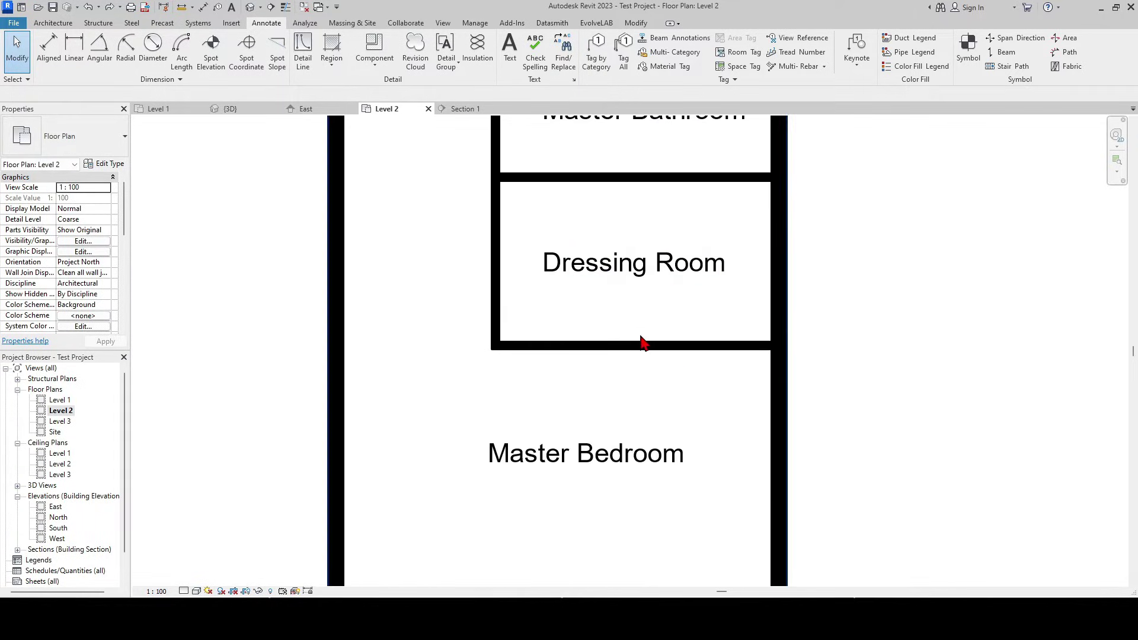
pyautogui.scroll(-1, 614, 407)
# - Delete the Dressing Room's bottom wall
pyautogui.click(604, 372)
pyautogui.press('Delete')
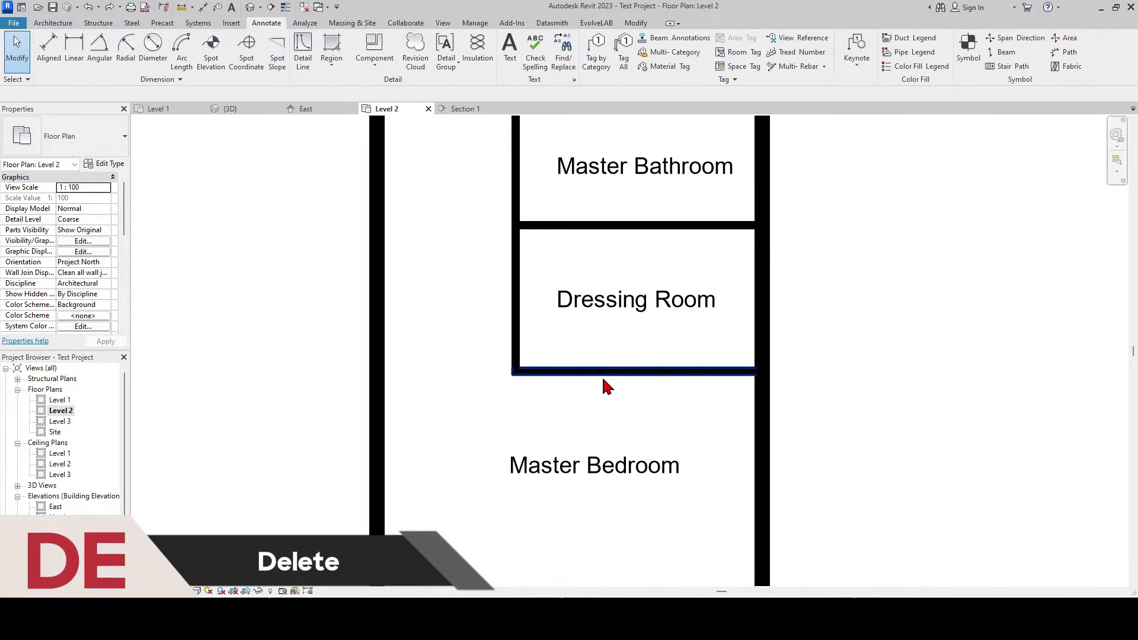
pyautogui.click(605, 381)
pyautogui.press('Delete')
# - Redraw the Dressing Room's bottom wall with Top Constraint Up to level: Level 3
pyautogui.press('w')
pyautogui.press('a')
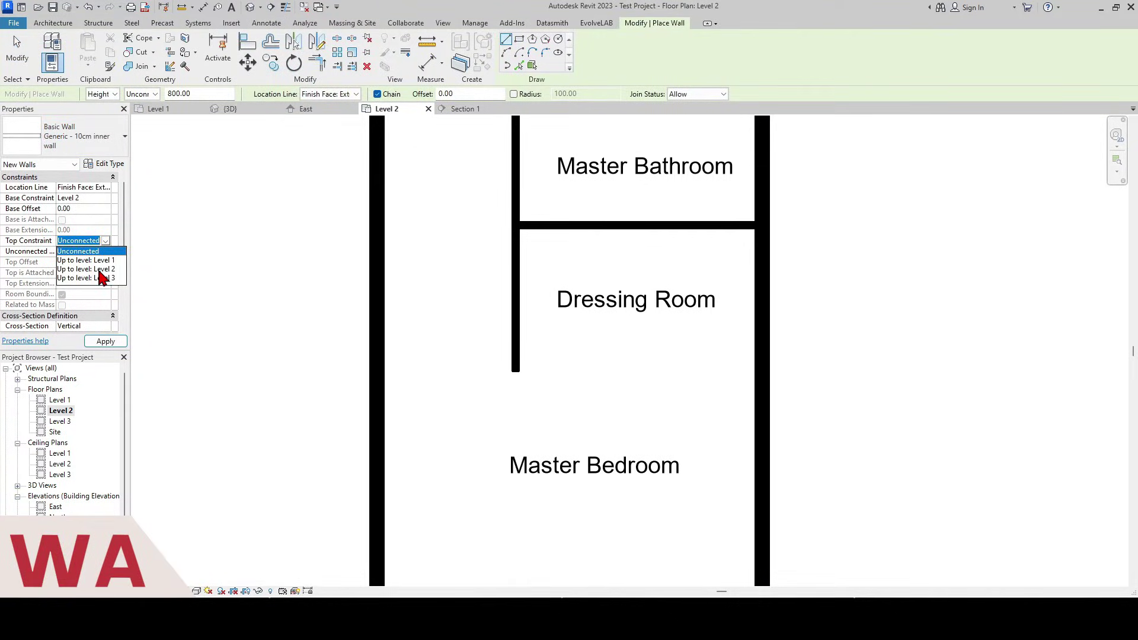
pyautogui.click(103, 278)
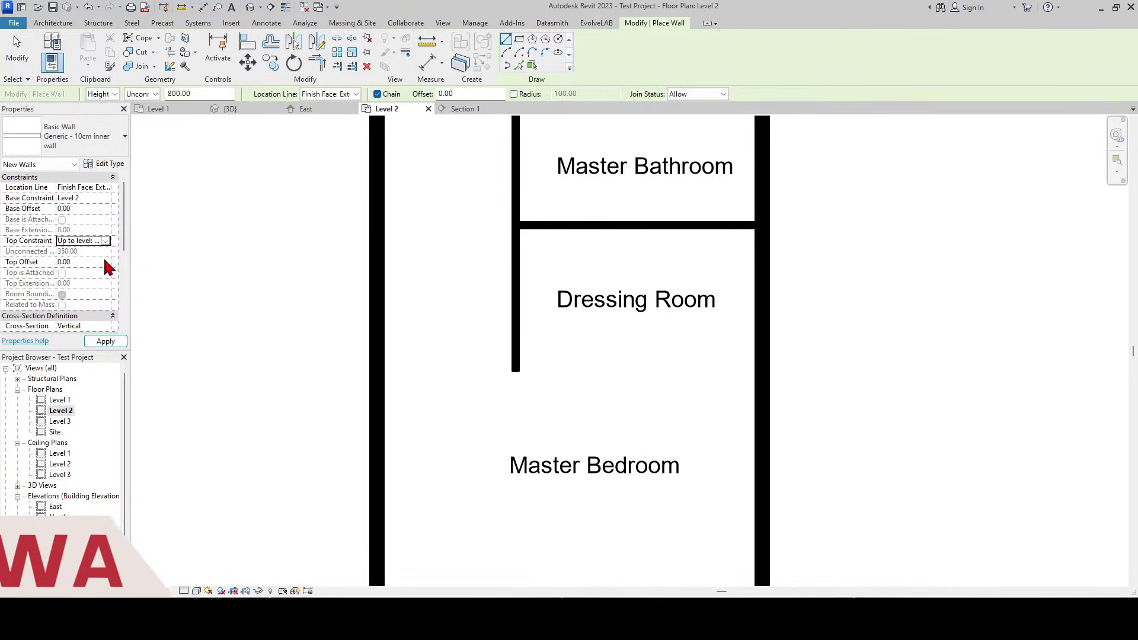
pyautogui.click(521, 372)
pyautogui.click(757, 374)
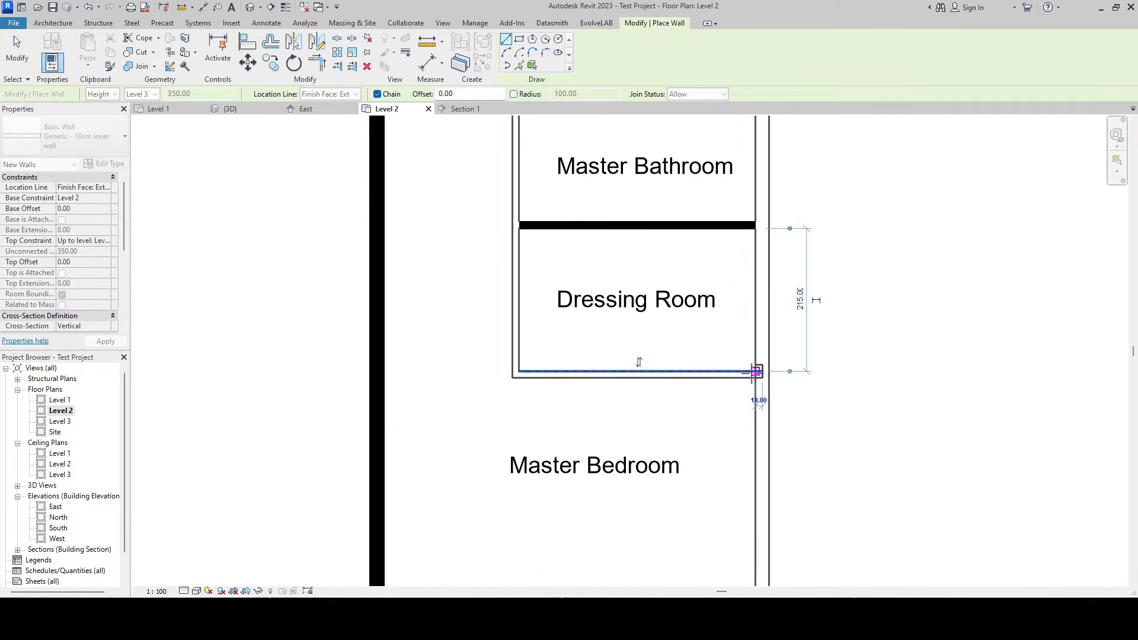
pyautogui.press('Escape')
pyautogui.press('Escape')
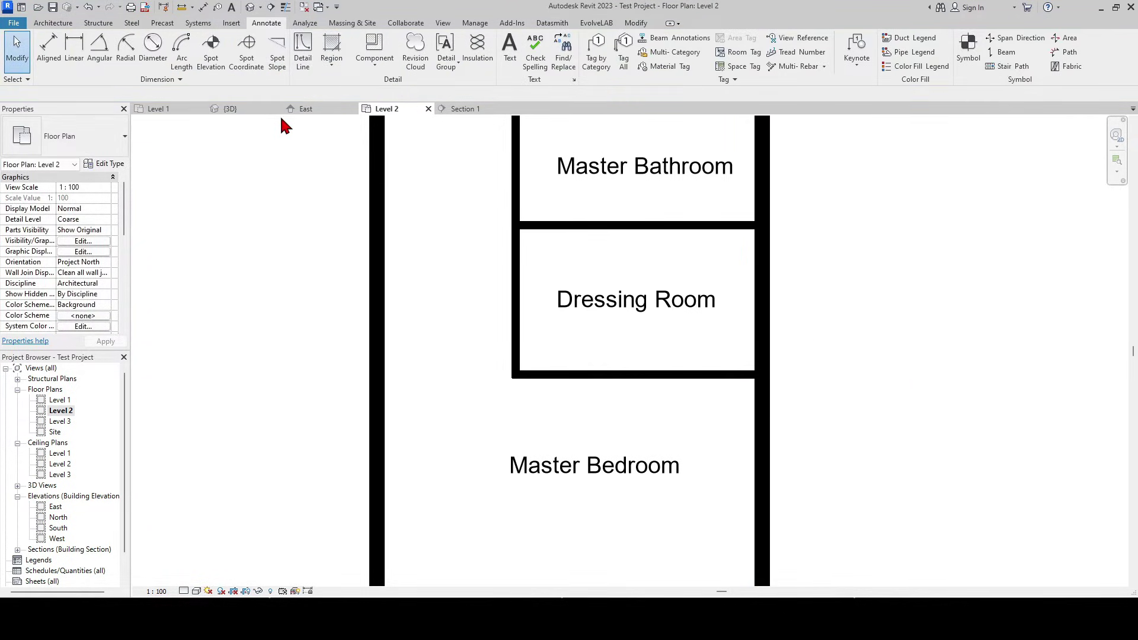
# - In 3D, use Match Type to give both tall walls the short wall's type
pyautogui.click(231, 108)
pyautogui.press('m')
pyautogui.press('a')
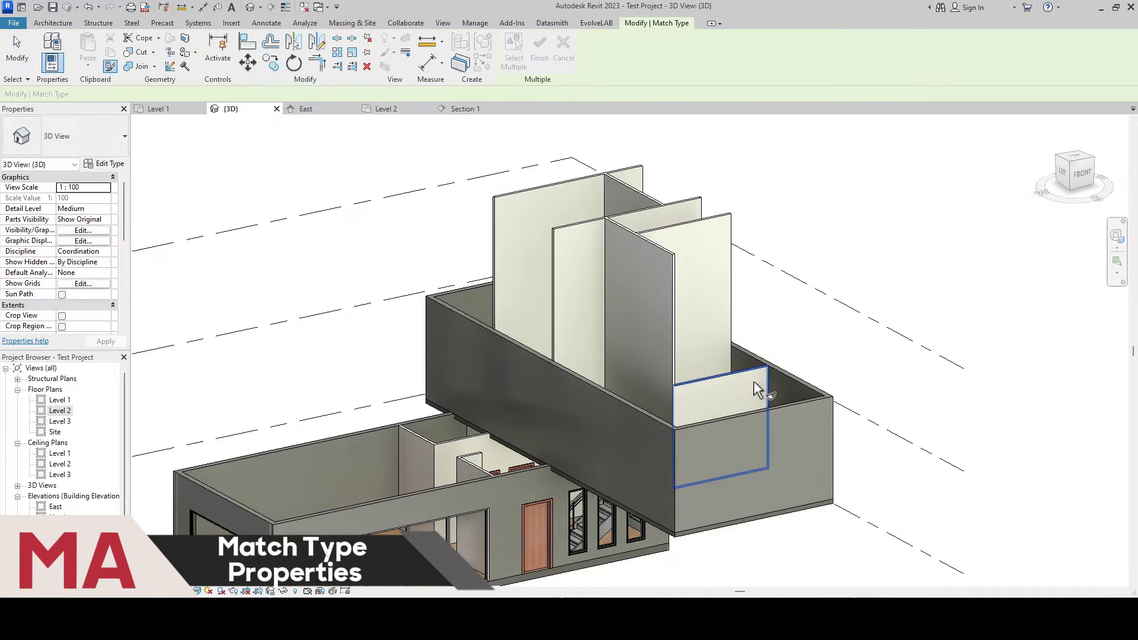
pyautogui.click(754, 381)
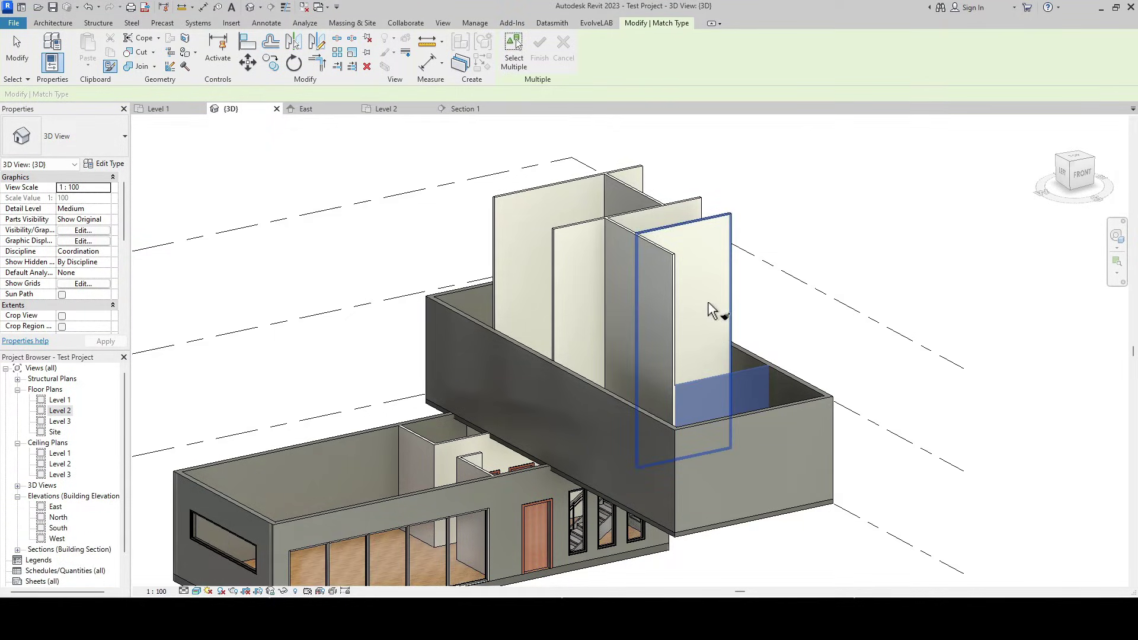
pyautogui.click(624, 273)
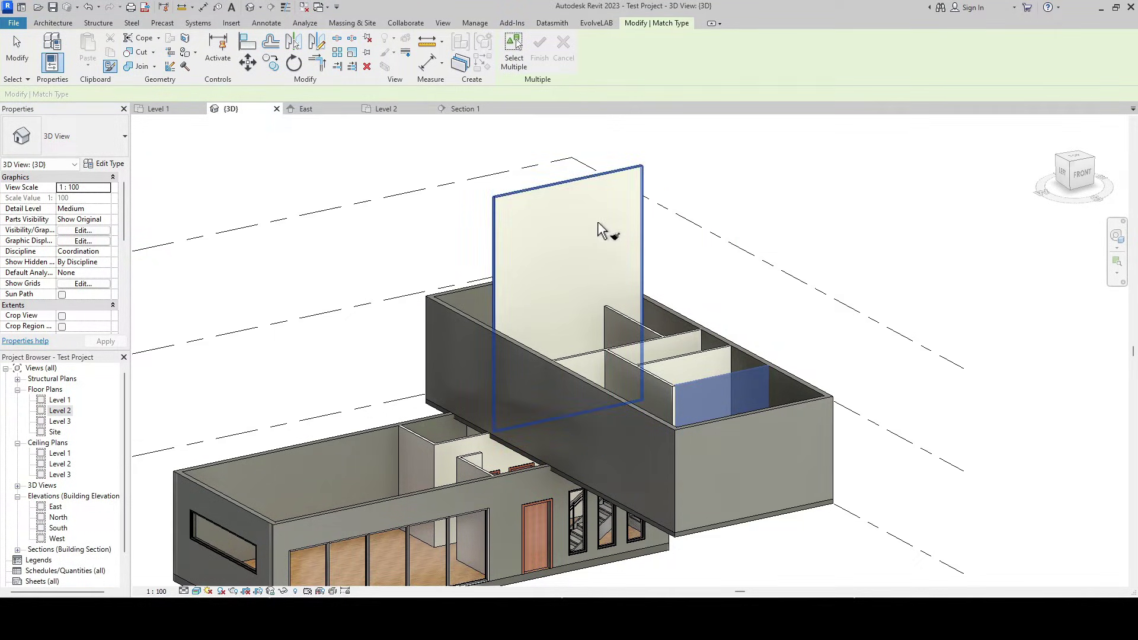
pyautogui.click(604, 231)
pyautogui.press('Escape')
pyautogui.press('Escape')
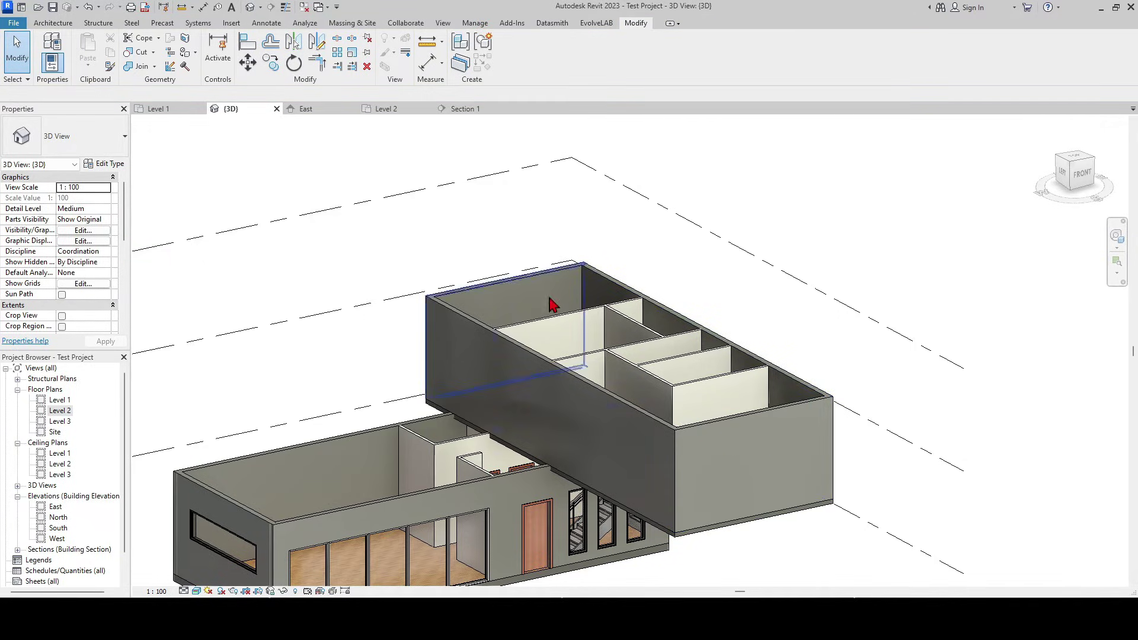
pyautogui.scroll(-2, 80, 298)
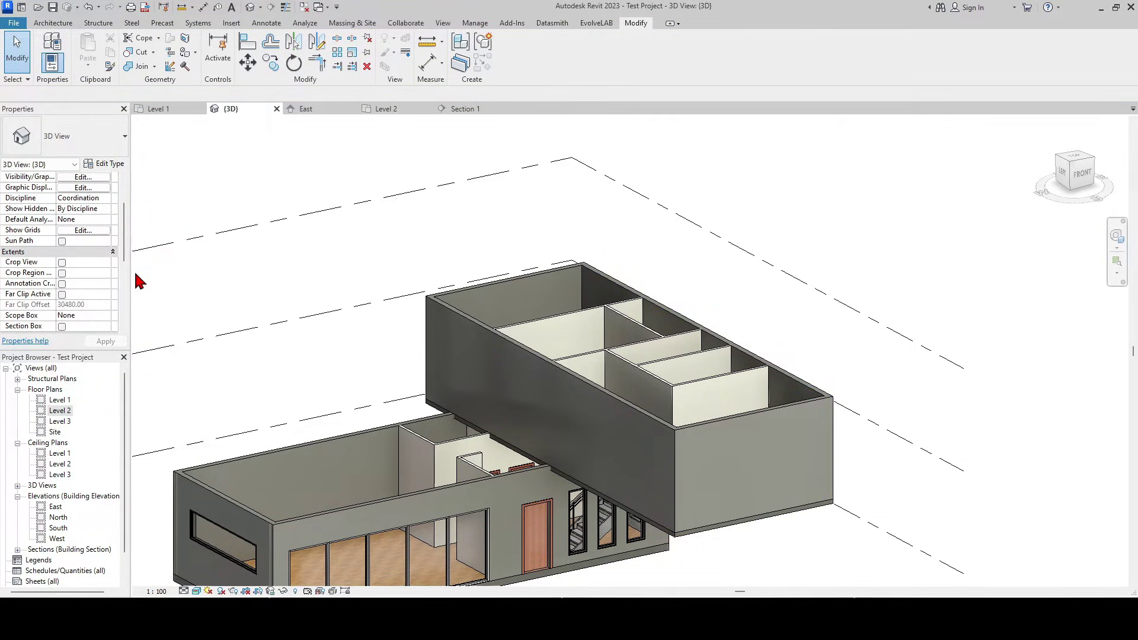
# - Inspect a Level 2 wall up close in the 3D view
pyautogui.click(725, 396)
pyautogui.keyDown('shift'); pyautogui.moveTo(725, 396); pyautogui.dragTo(765, 426, button='middle'); pyautogui.keyUp('shift')
pyautogui.scroll(3, 810, 447)
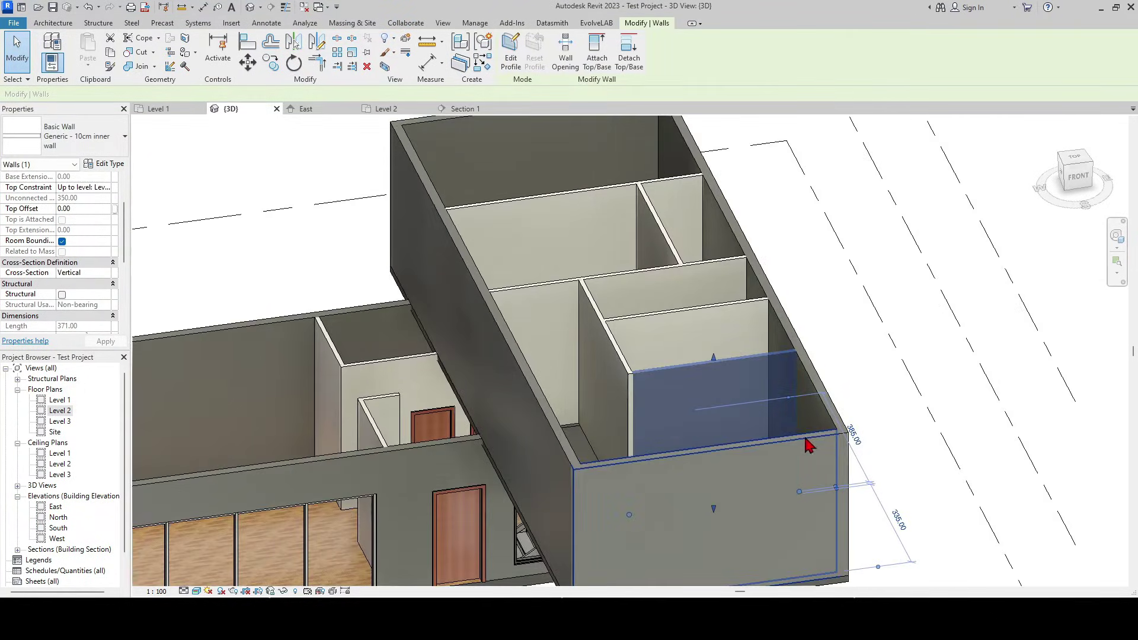
pyautogui.click(703, 409)
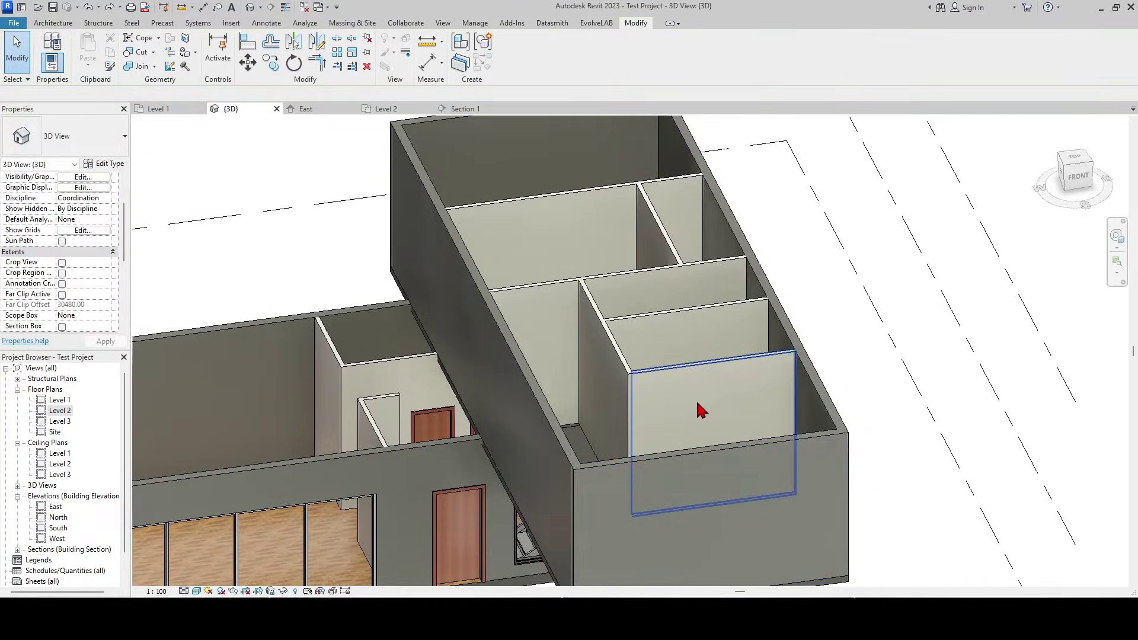
pyautogui.click(307, 108)
# - On the Level 2 plan, start the Door tool and review the M_Single-Flush 80x210 type
pyautogui.click(388, 109)
pyautogui.scroll(-2, 649, 306)
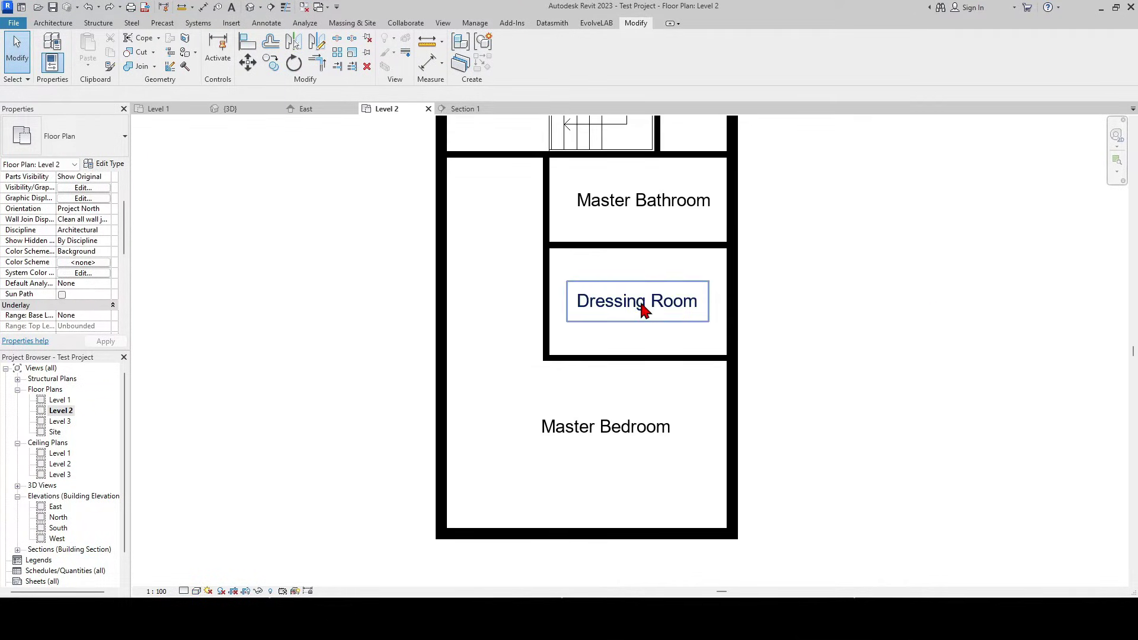
pyautogui.moveTo(649, 306); pyautogui.dragTo(738, 325, button='middle')
pyautogui.scroll(-1, 690, 356)
pyautogui.scroll(-1, 685, 351)
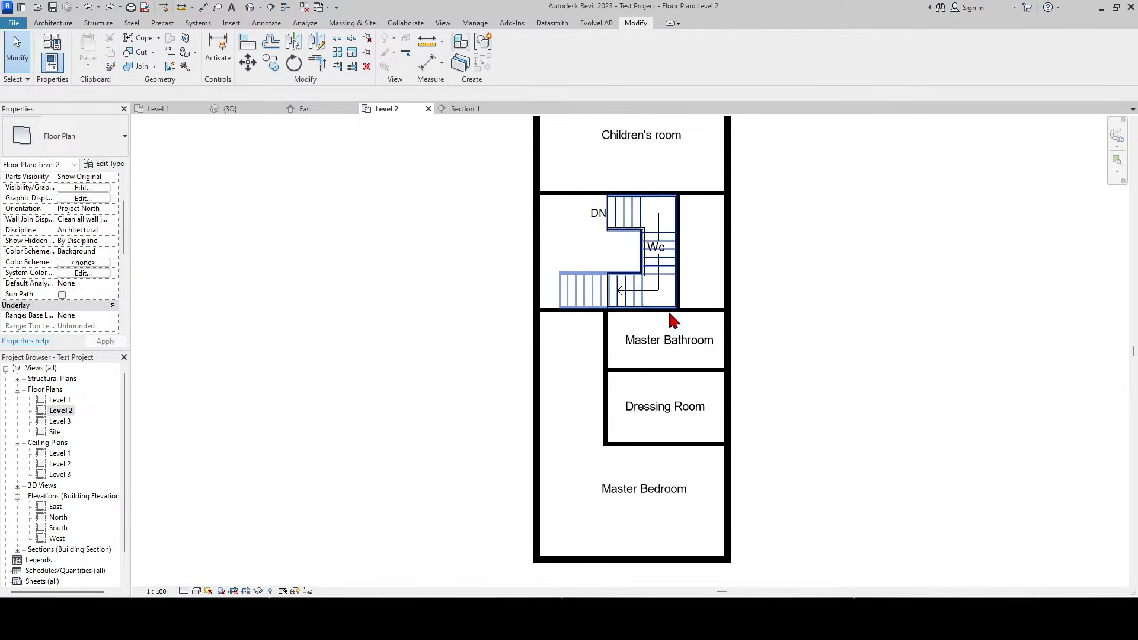
pyautogui.scroll(1, 636, 339)
pyautogui.scroll(1, 636, 294)
pyautogui.press('d')
pyautogui.press('r')
pyautogui.scroll(1, 630, 284)
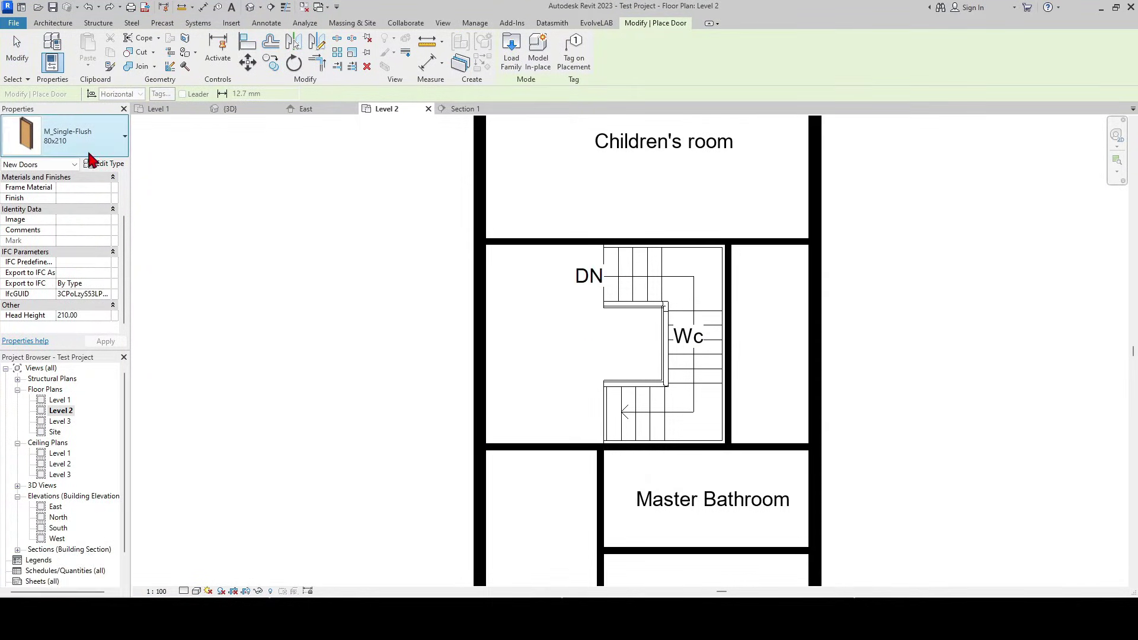
pyautogui.click(110, 164)
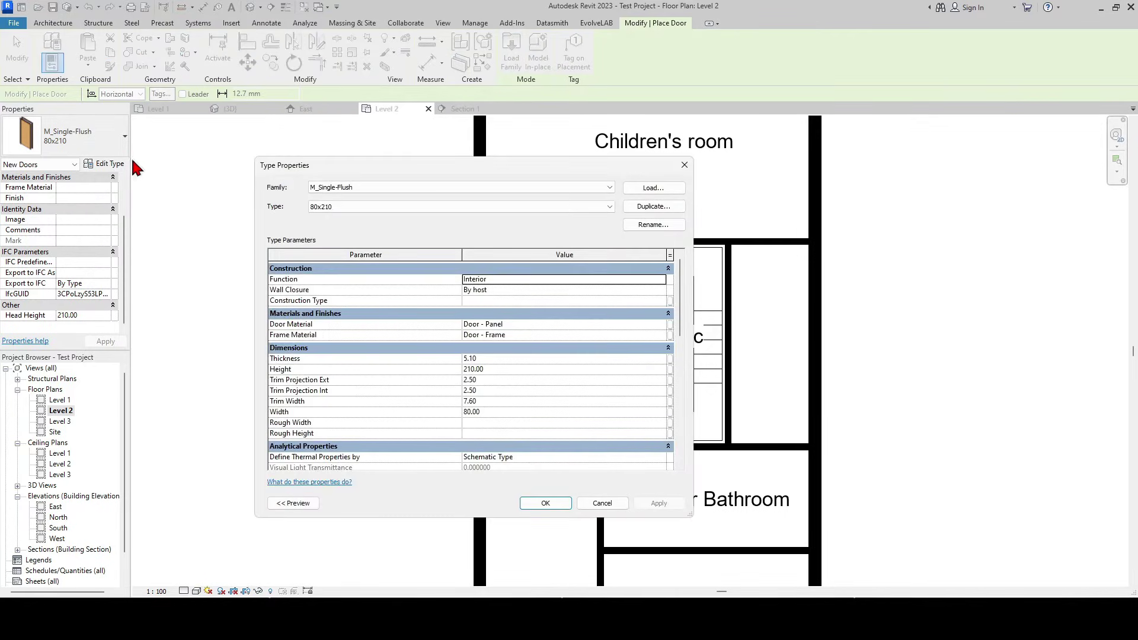
pyautogui.click(684, 167)
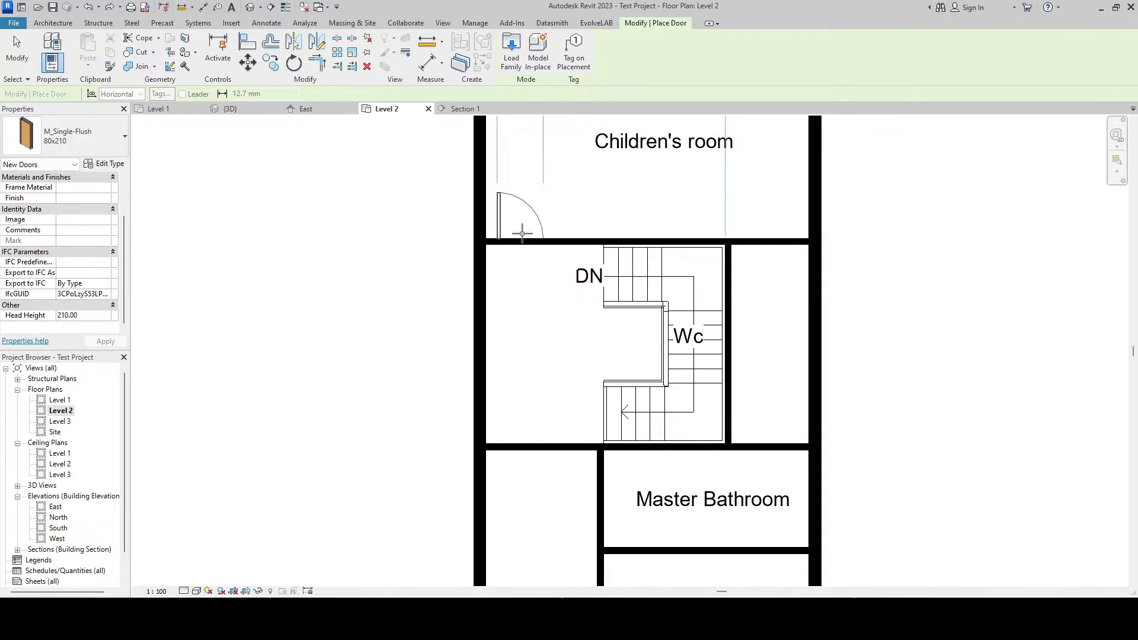
# - Place single-flush doors in the Children's room, right-of-stairs, below-stairs and Master Bathroom walls
pyautogui.click(523, 232)
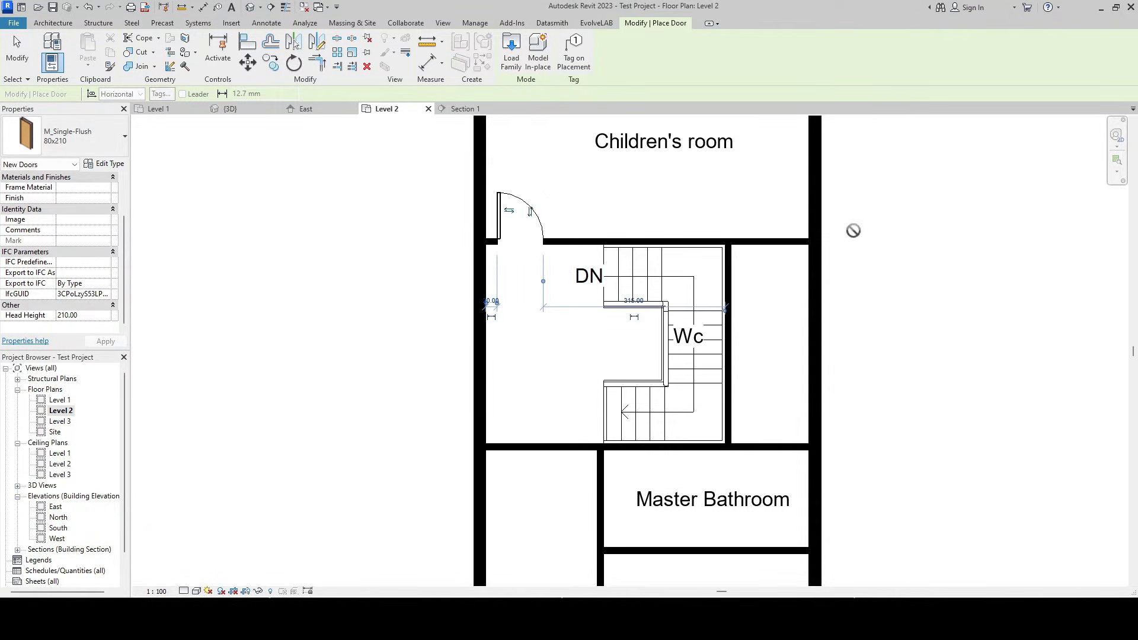
pyautogui.click(781, 247)
pyautogui.moveTo(623, 356); pyautogui.dragTo(622, 248, button='middle')
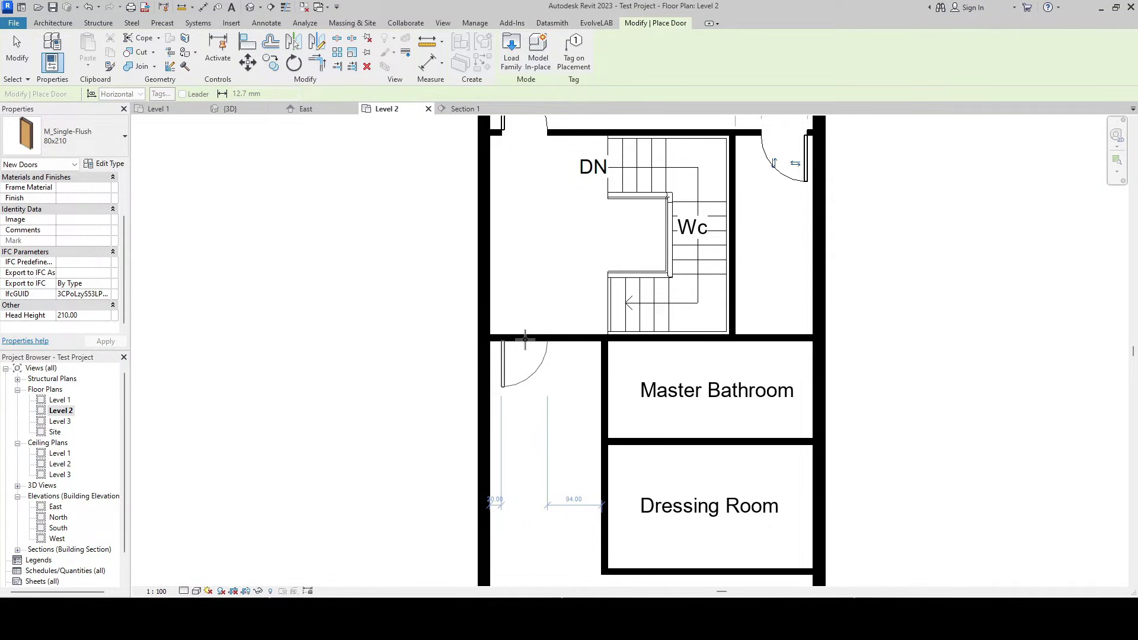
pyautogui.click(526, 340)
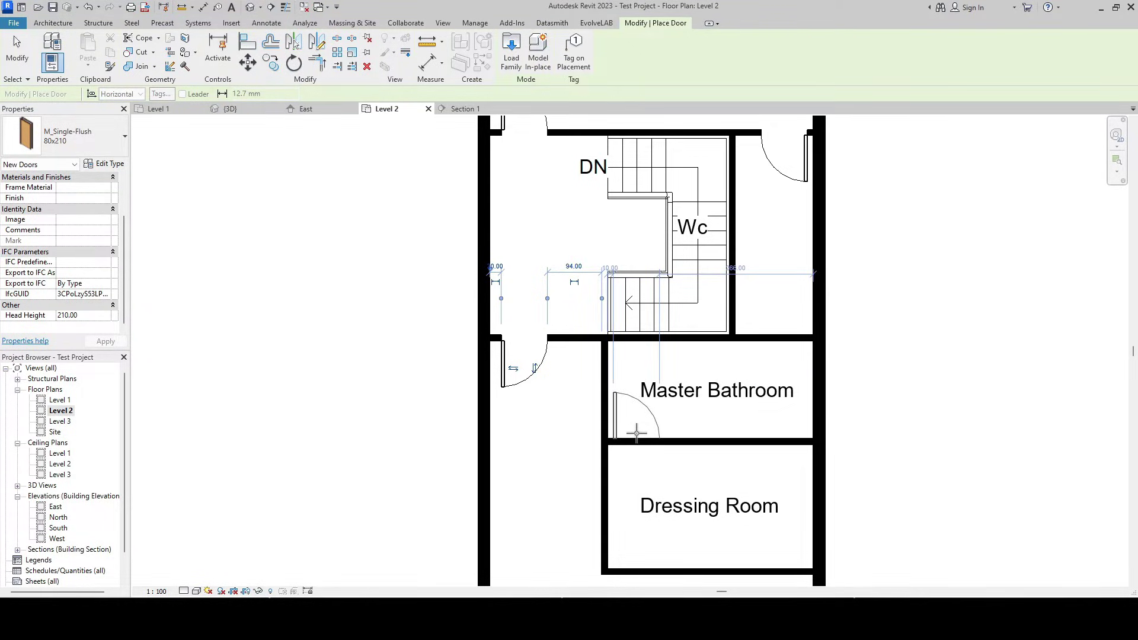
pyautogui.click(615, 417)
pyautogui.scroll(-3, 643, 427)
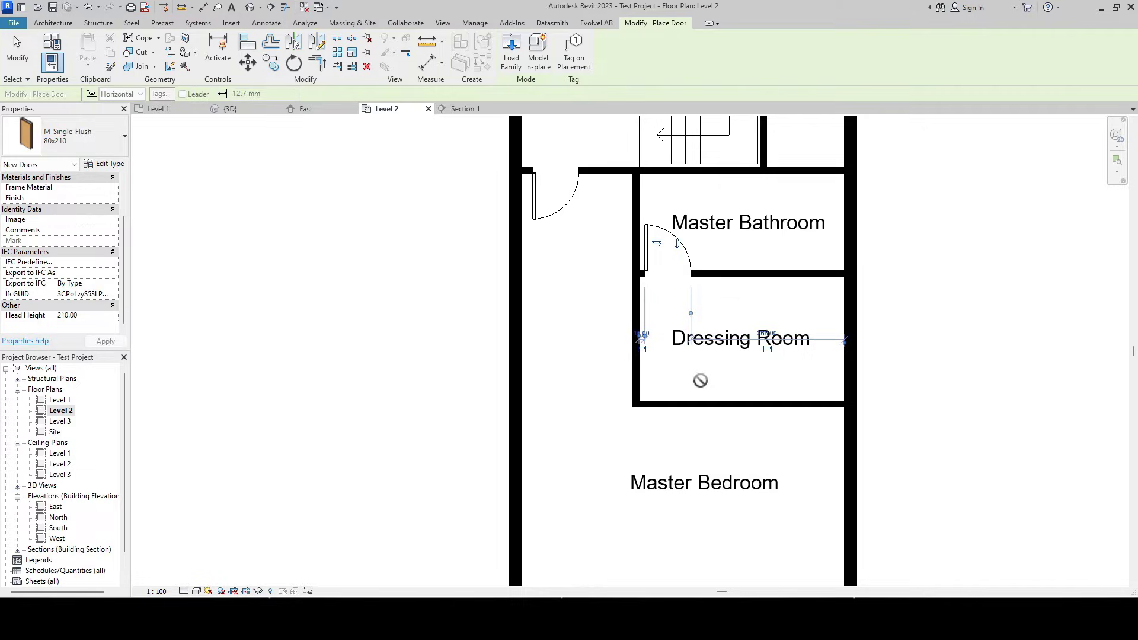
pyautogui.press('Escape')
pyautogui.press('Escape')
pyautogui.scroll(1, 692, 371)
pyautogui.press('Return')
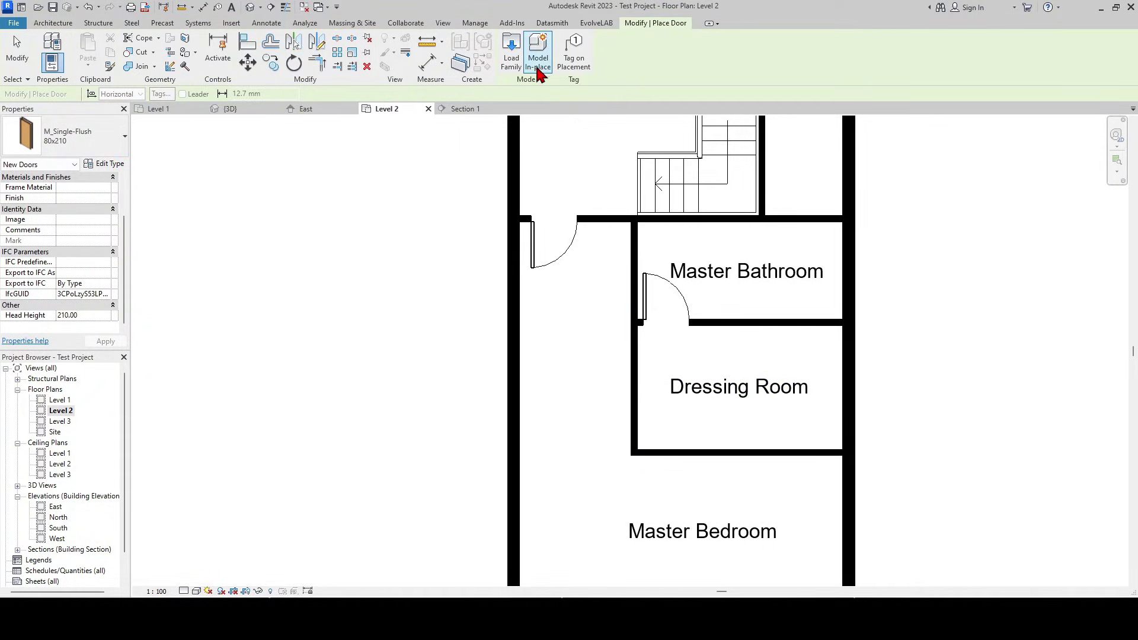
# - Browse the Load Family library to the English US Doors folder
pyautogui.click(512, 54)
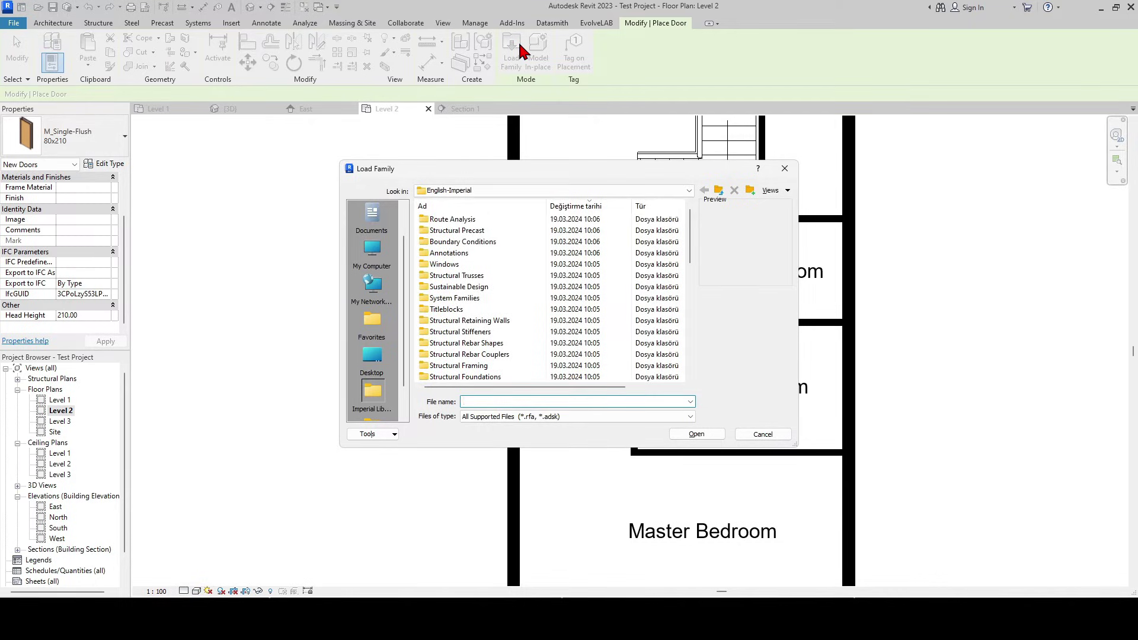
pyautogui.click(720, 191)
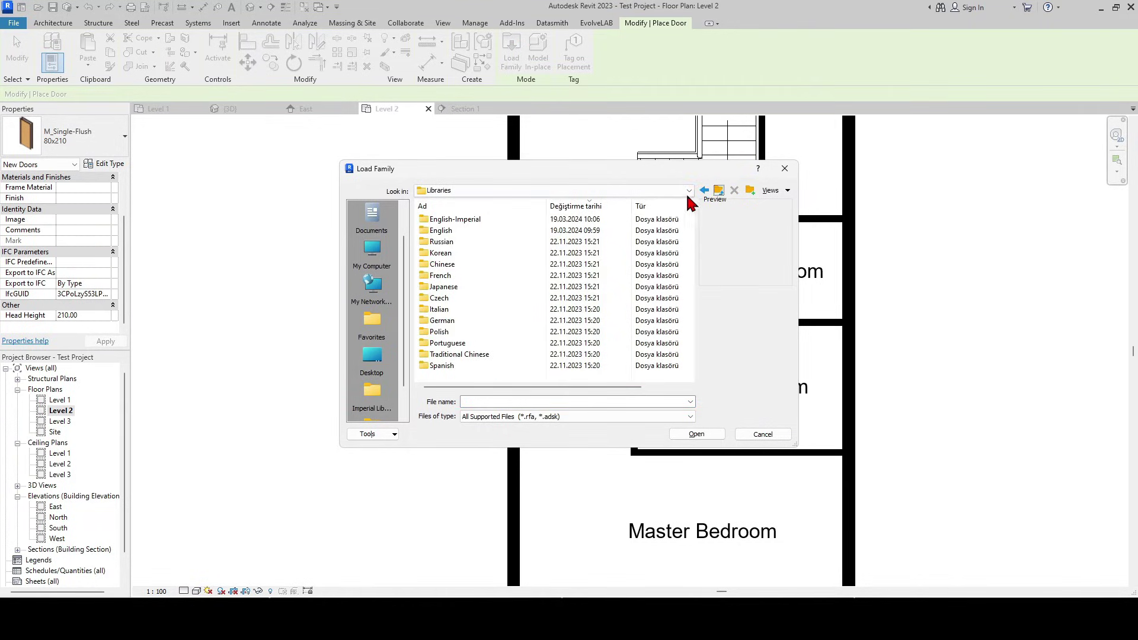
pyautogui.doubleClick(471, 233)
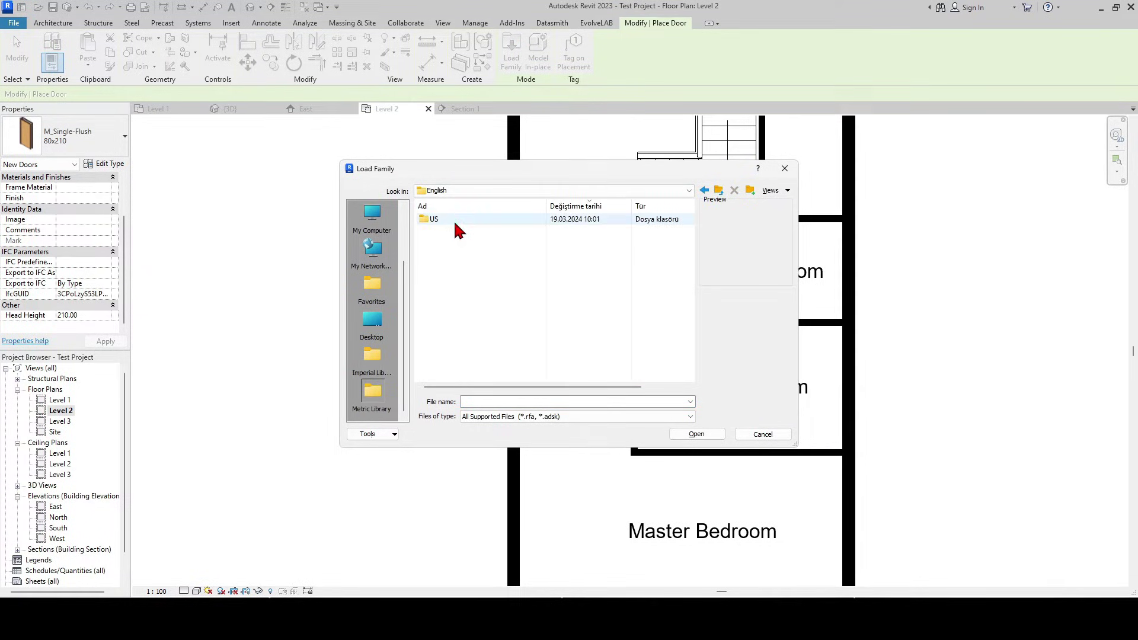
pyautogui.doubleClick(455, 221)
pyautogui.scroll(-5, 471, 267)
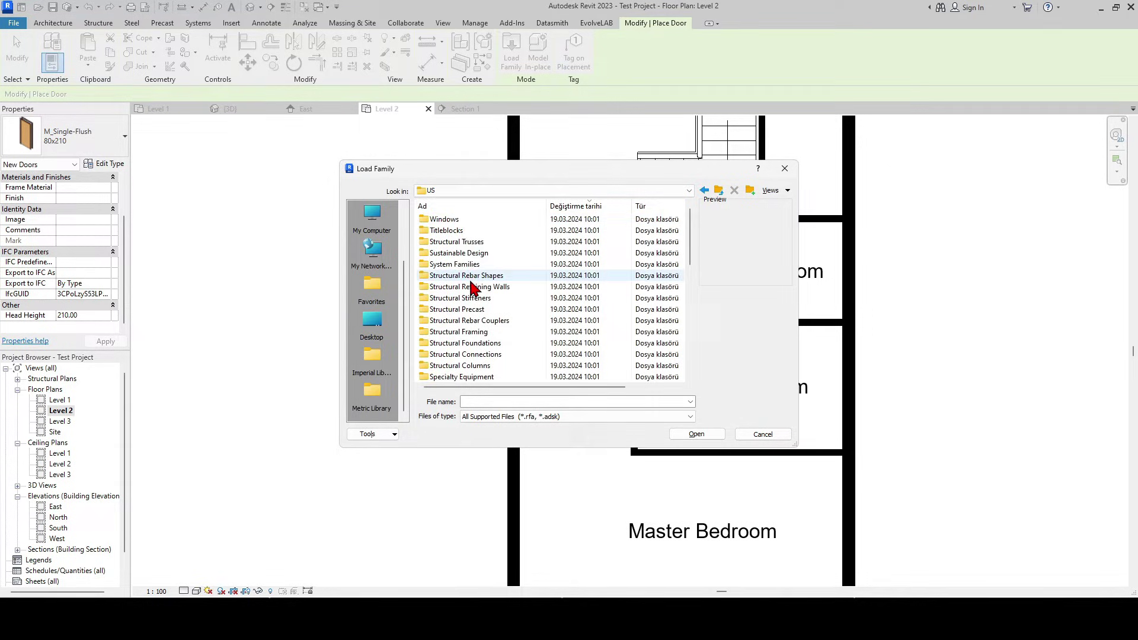
pyautogui.click(446, 253)
pyautogui.doubleClick(439, 264)
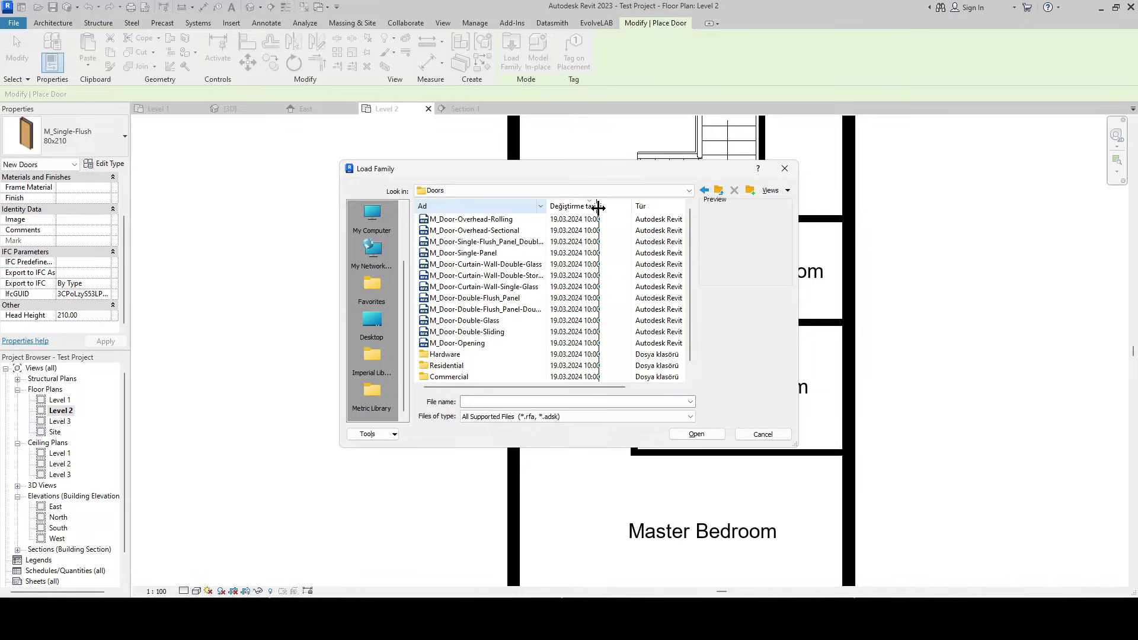
pyautogui.doubleClick(599, 207)
# - Load M_Door-Double-Sliding.rfa with its 1800 x 2100mm type, after previewing other doors
pyautogui.click(508, 220)
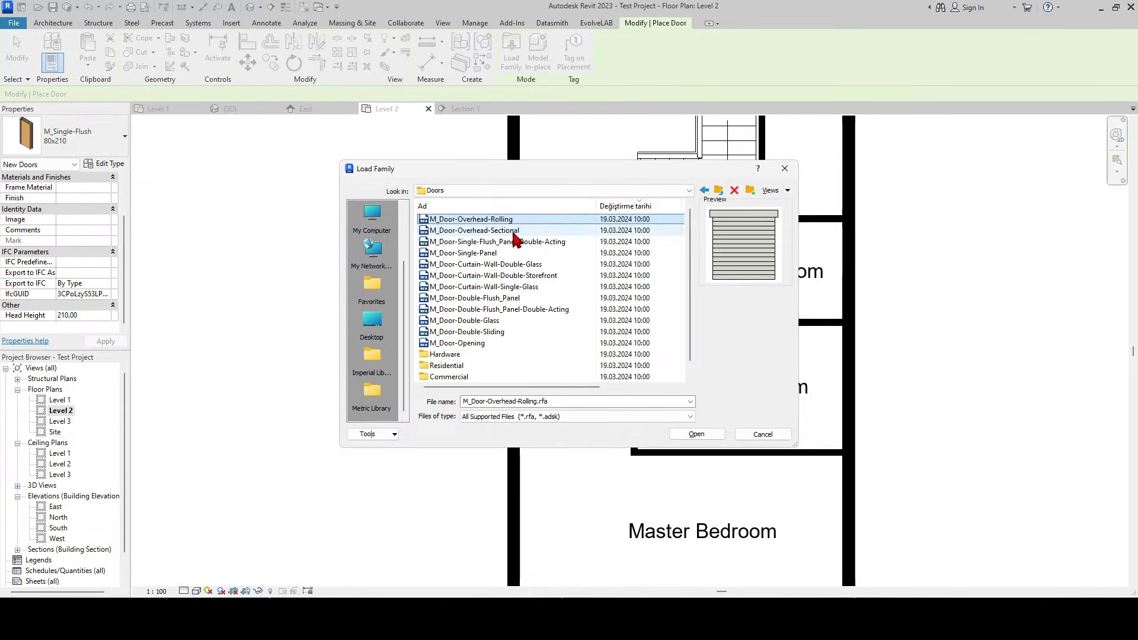
pyautogui.click(476, 230)
pyautogui.click(462, 253)
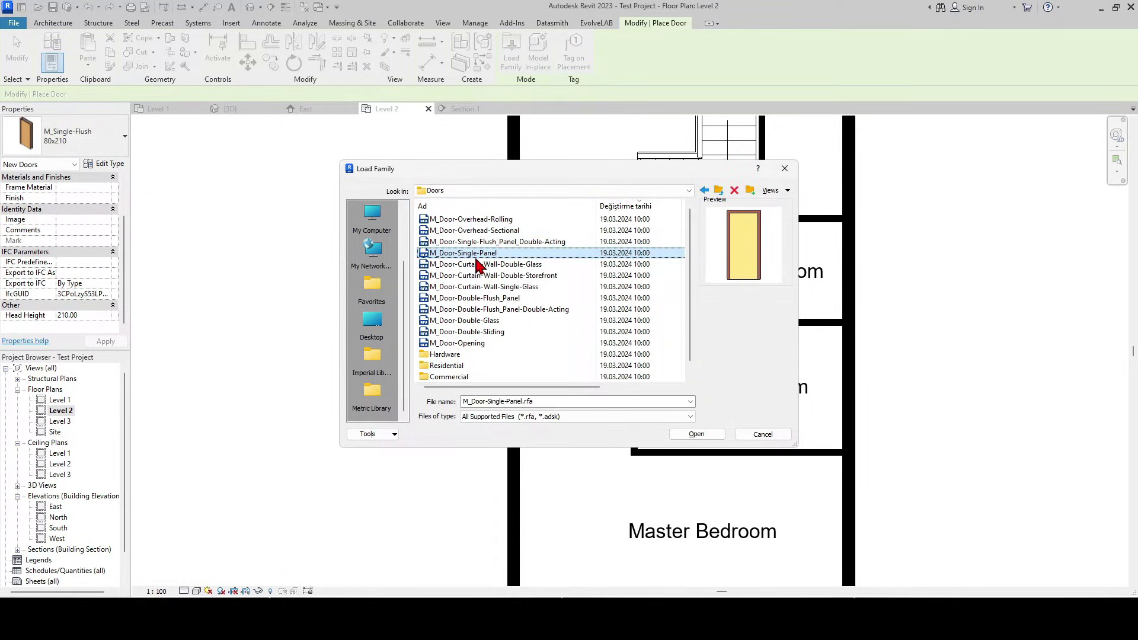
pyautogui.click(483, 286)
pyautogui.click(464, 332)
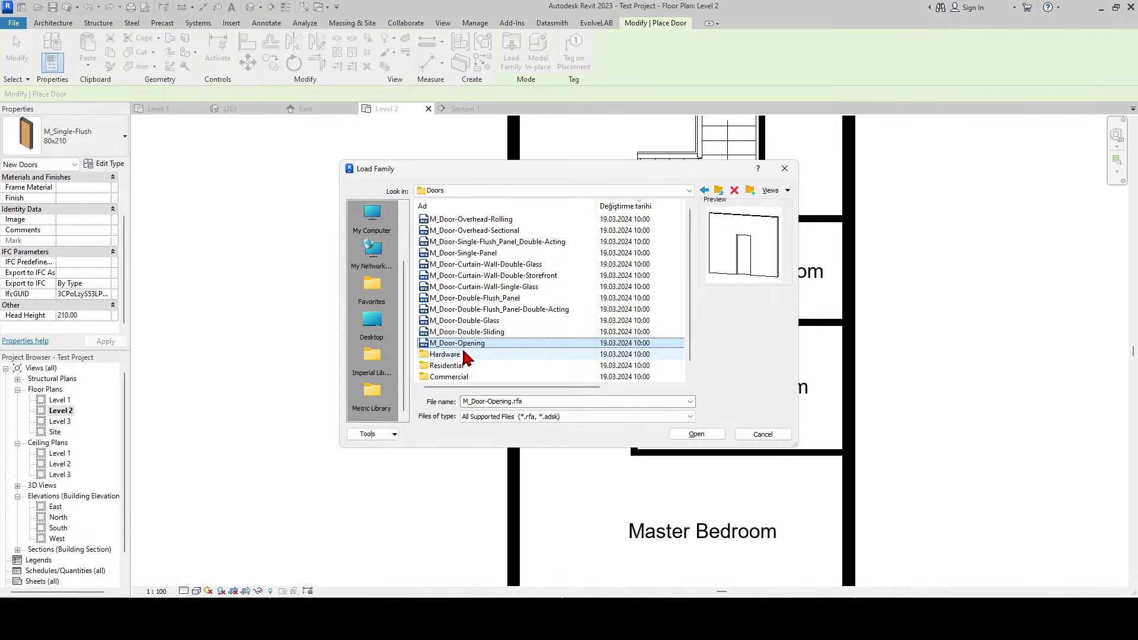
pyautogui.click(469, 335)
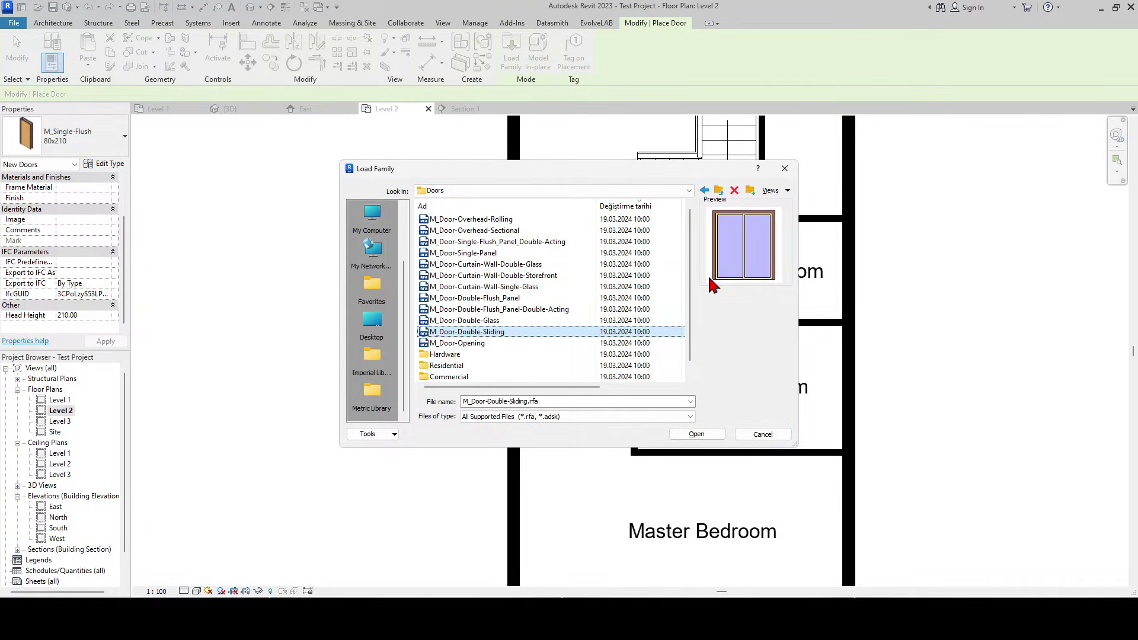
pyautogui.click(697, 435)
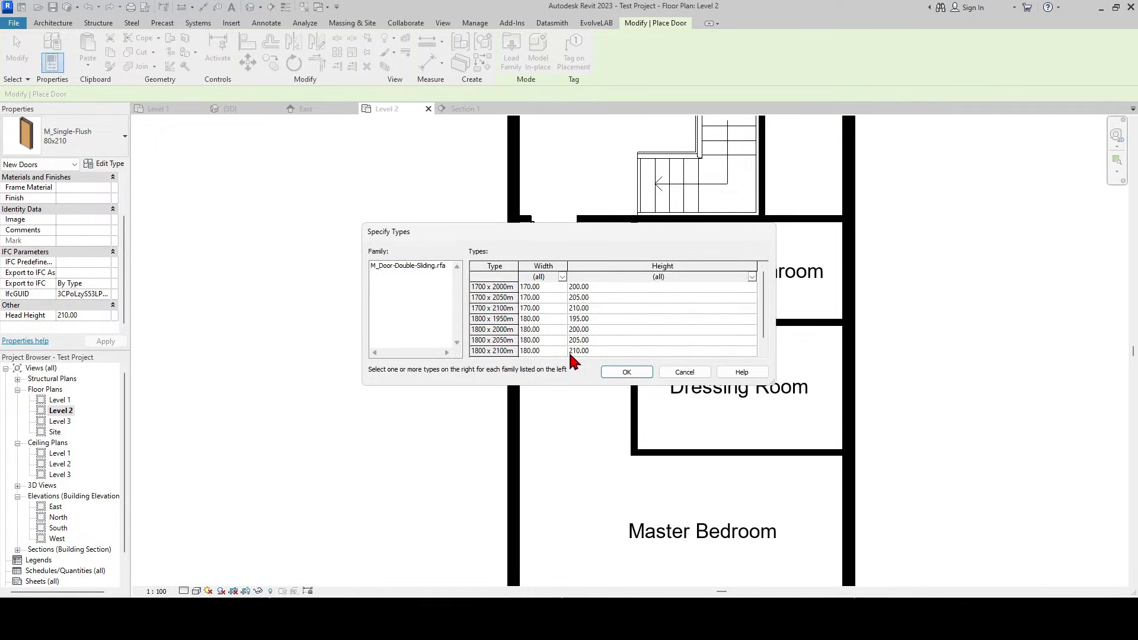
pyautogui.click(490, 350)
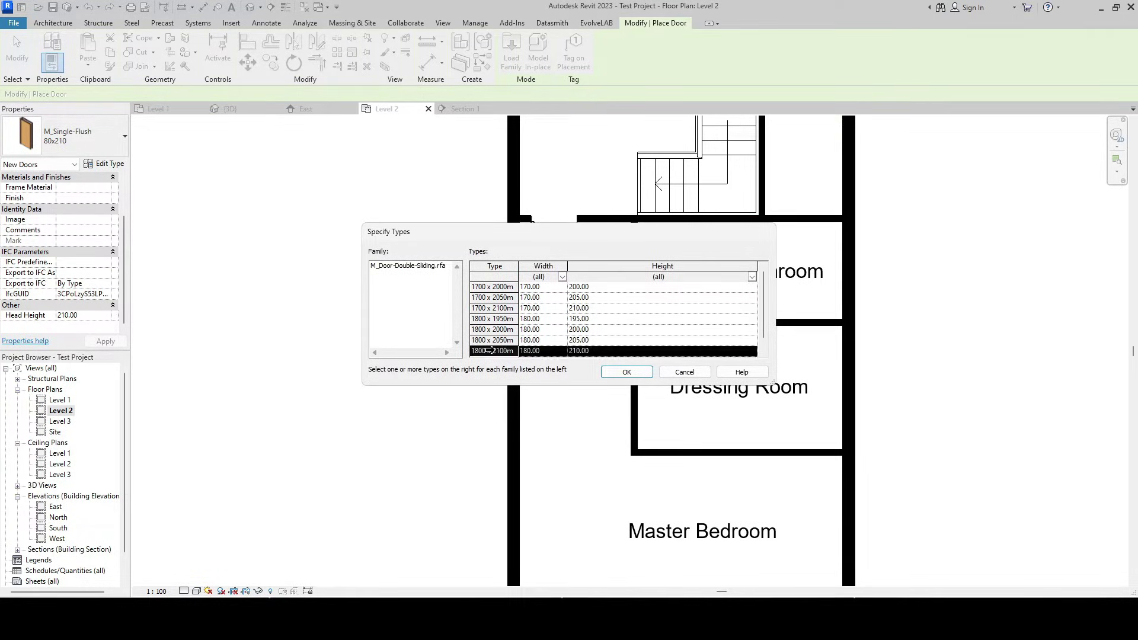
pyautogui.click(627, 372)
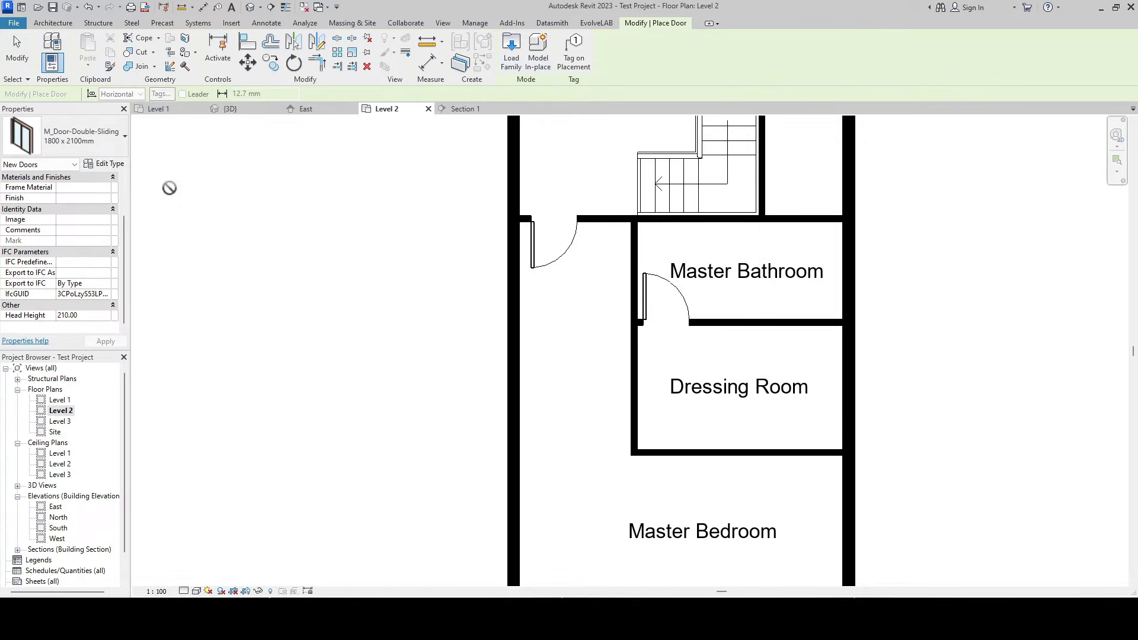
pyautogui.scroll(1, 637, 392)
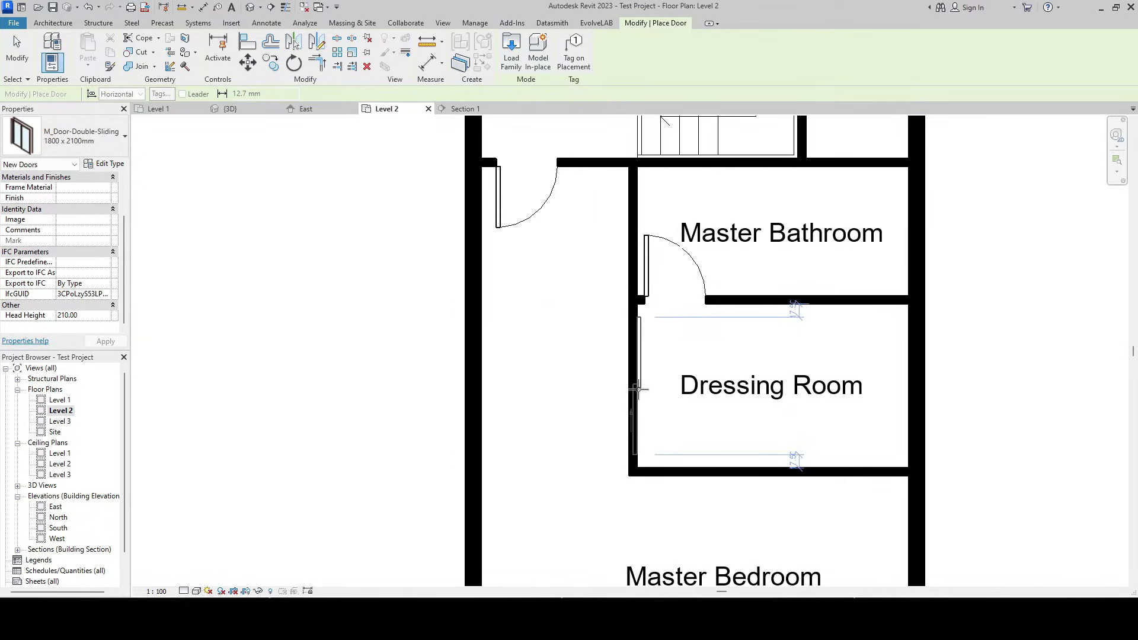
pyautogui.scroll(1, 637, 388)
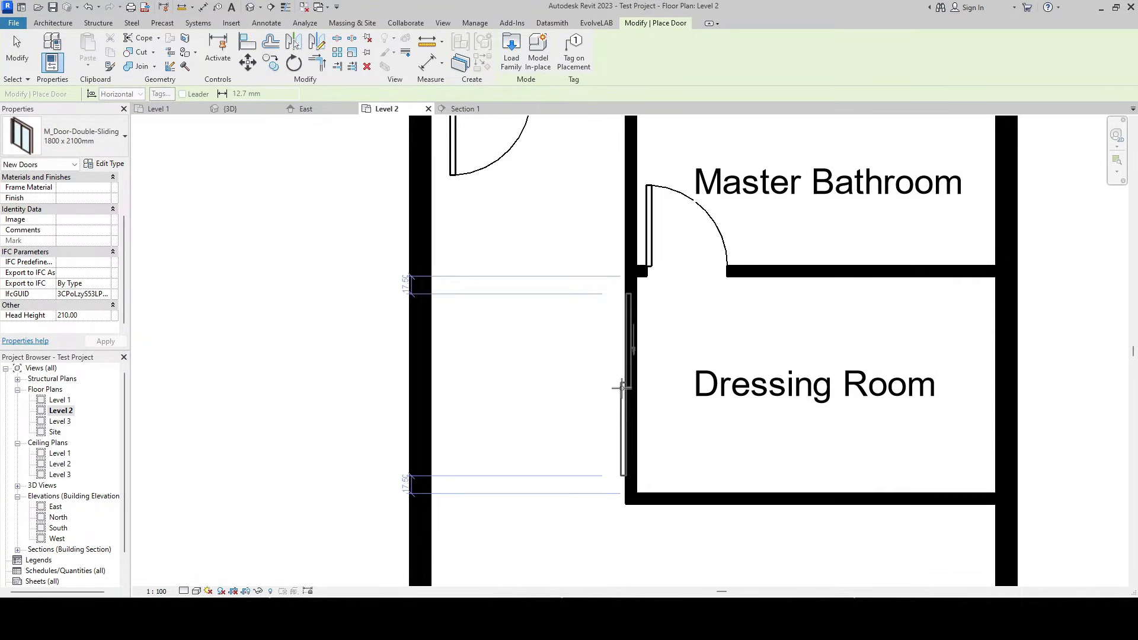
# - Place the 1800 x 2100 double-sliding door in the Dressing Room's left wall
pyautogui.click(622, 382)
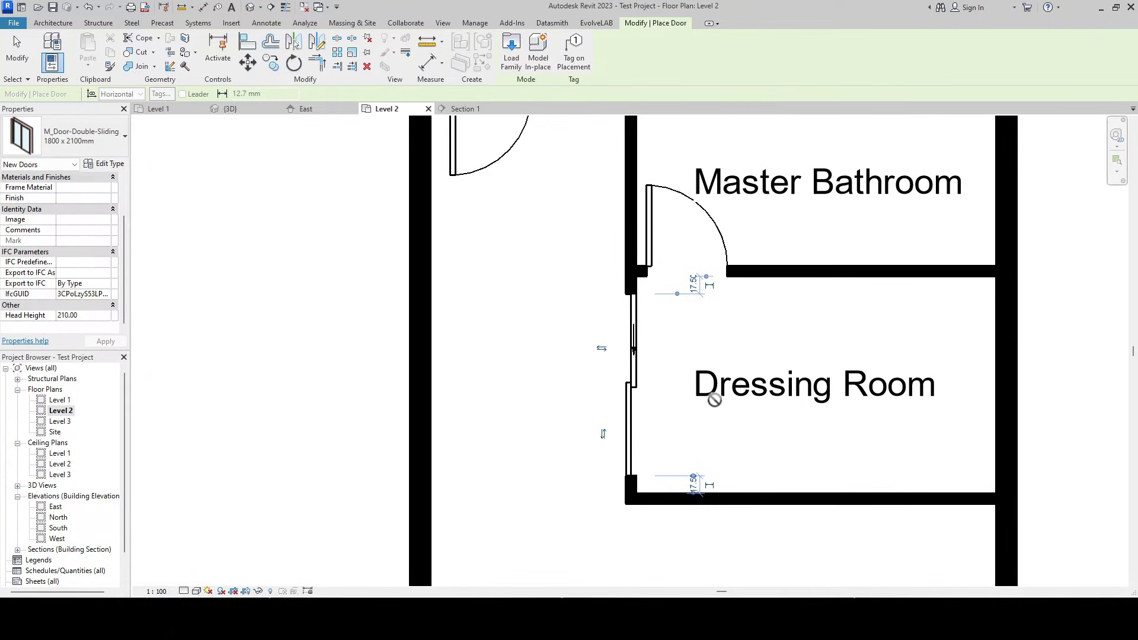
pyautogui.press('Escape')
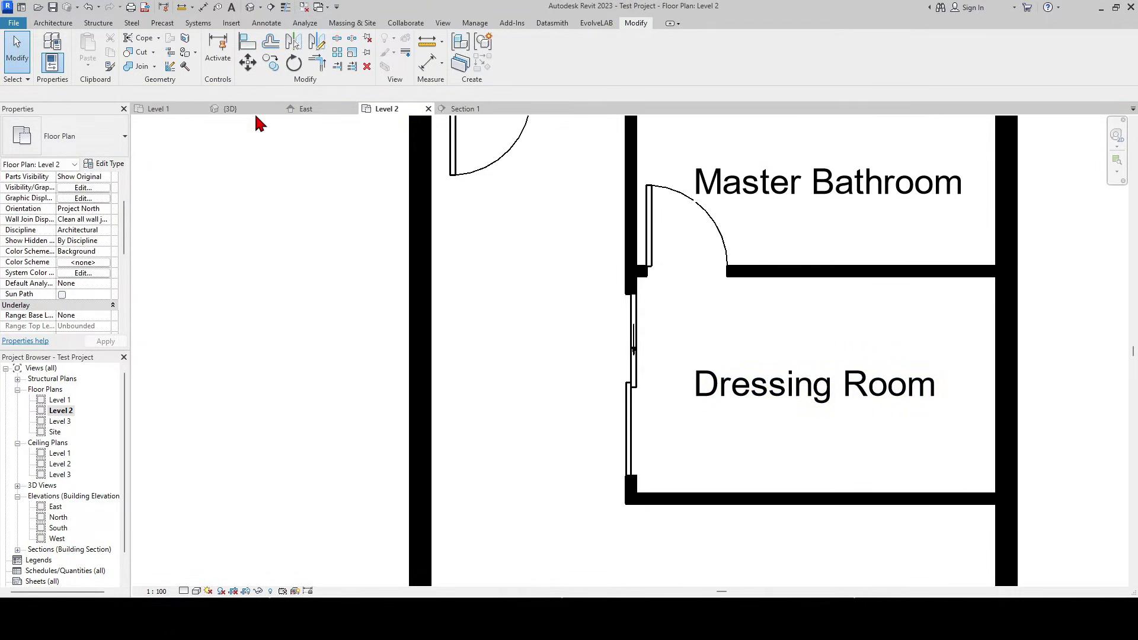
# - In the 3D view, orbit to show the whole two-storey villa
pyautogui.click(233, 109)
pyautogui.scroll(3, 623, 382)
pyautogui.moveTo(658, 433)
pyautogui.keyDown('shift'); pyautogui.mouseDown(button='middle')
pyautogui.moveTo(833, 330)
pyautogui.moveTo(673, 333)
pyautogui.moveTo(689, 509)
pyautogui.moveTo(549, 460)
pyautogui.moveTo(660, 378)
pyautogui.moveTo(605, 485)
pyautogui.moveTo(516, 444)
pyautogui.moveTo(612, 404)
pyautogui.moveTo(777, 371)
pyautogui.moveTo(803, 421)
pyautogui.mouseUp(button='middle'); pyautogui.keyUp('shift')
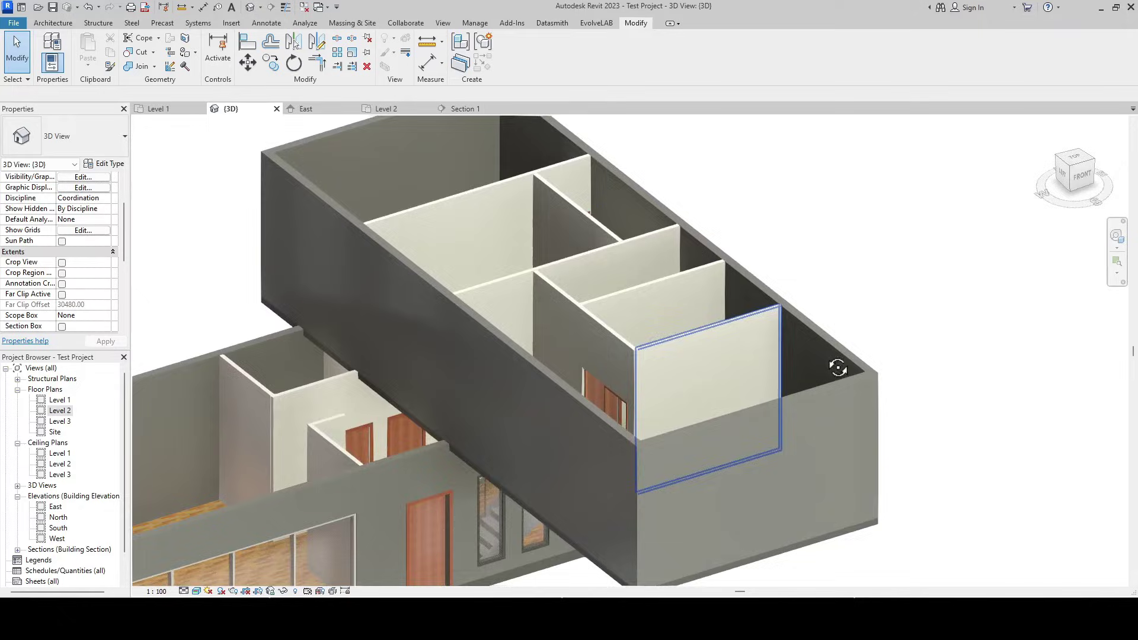
pyautogui.scroll(2, 803, 421)
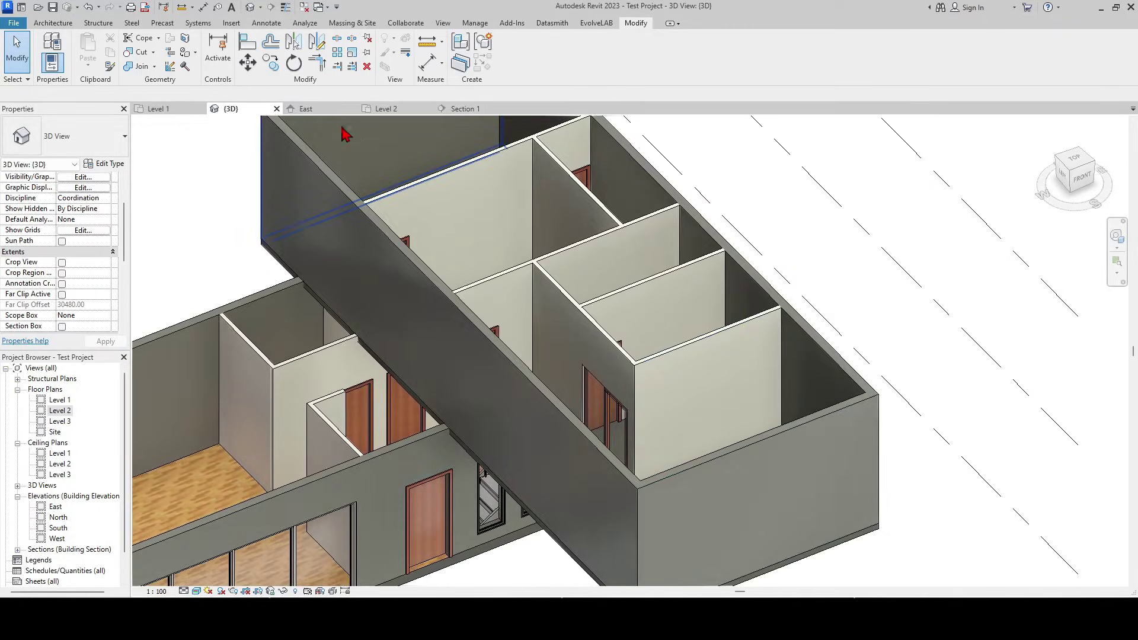
pyautogui.scroll(-4, 533, 312)
pyautogui.scroll(-2, 712, 373)
pyautogui.moveTo(761, 399)
pyautogui.keyDown('shift'); pyautogui.mouseDown(button='middle')
pyautogui.moveTo(832, 382)
pyautogui.moveTo(853, 359)
pyautogui.mouseUp(button='middle'); pyautogui.keyUp('shift')
pyautogui.scroll(3, 747, 351)
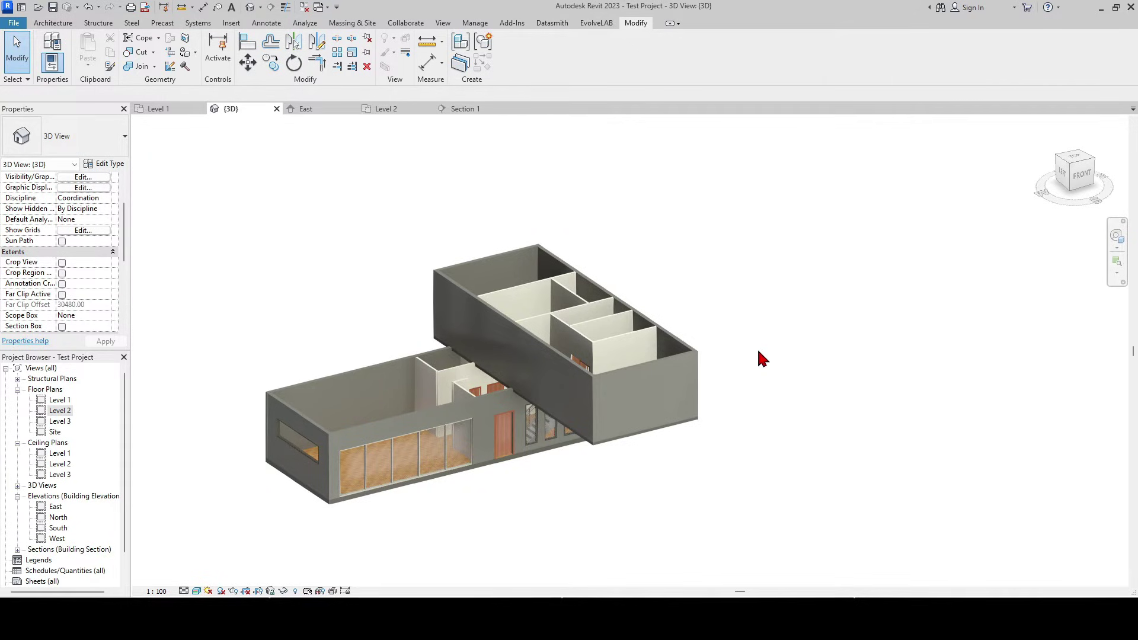
pyautogui.scroll(-2, 287, 371)
pyautogui.scroll(-2, 356, 373)
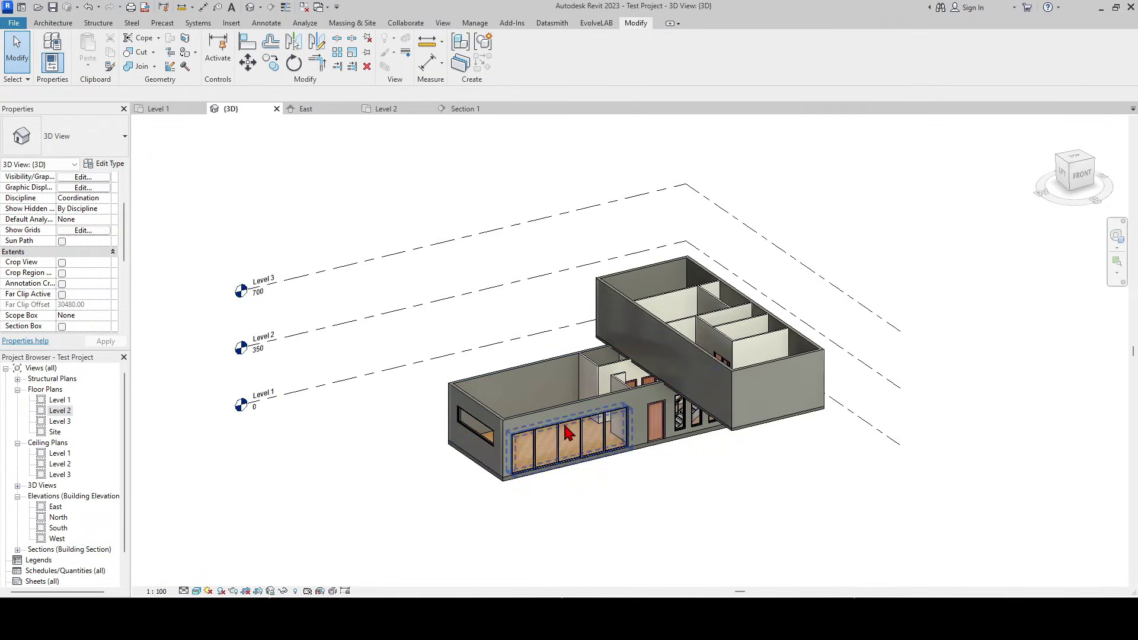
pyautogui.scroll(-1, 116, 276)
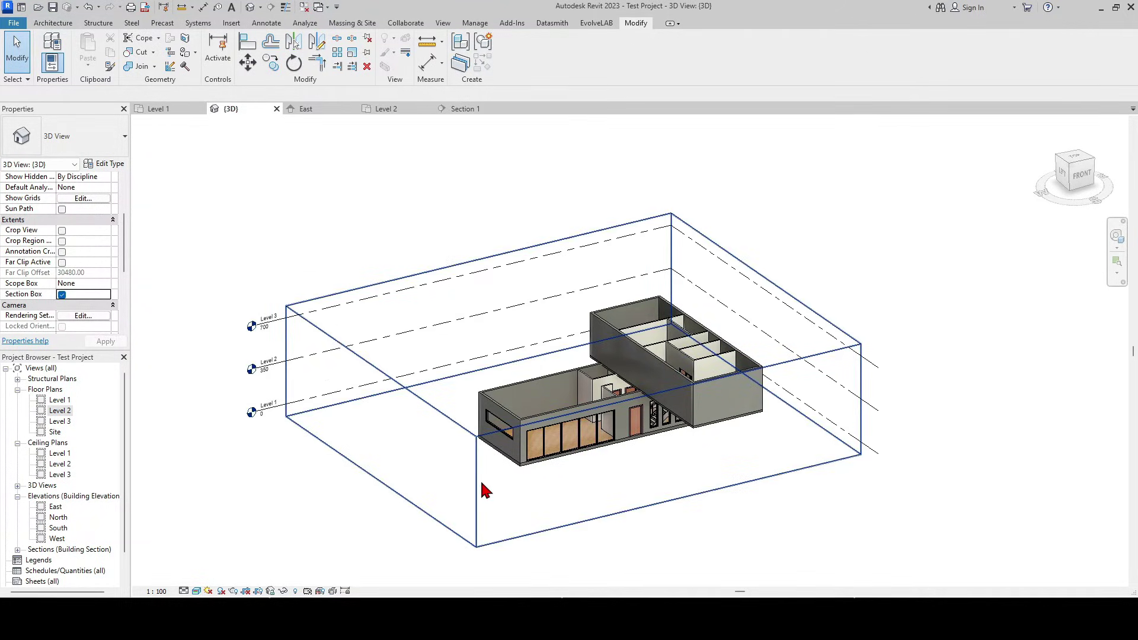
pyautogui.click(480, 490)
pyautogui.moveTo(381, 427); pyautogui.dragTo(533, 463)
pyautogui.click(432, 514)
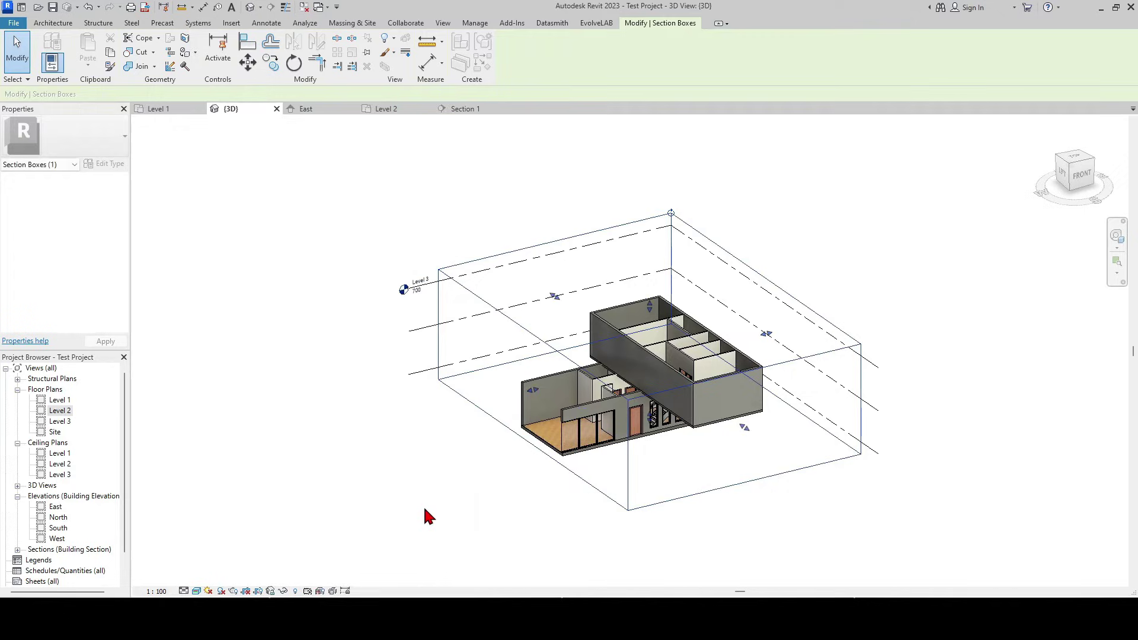
pyautogui.keyDown('shift'); pyautogui.moveTo(510, 522); pyautogui.dragTo(524, 427, button='middle'); pyautogui.keyUp('shift')
pyautogui.click(545, 331)
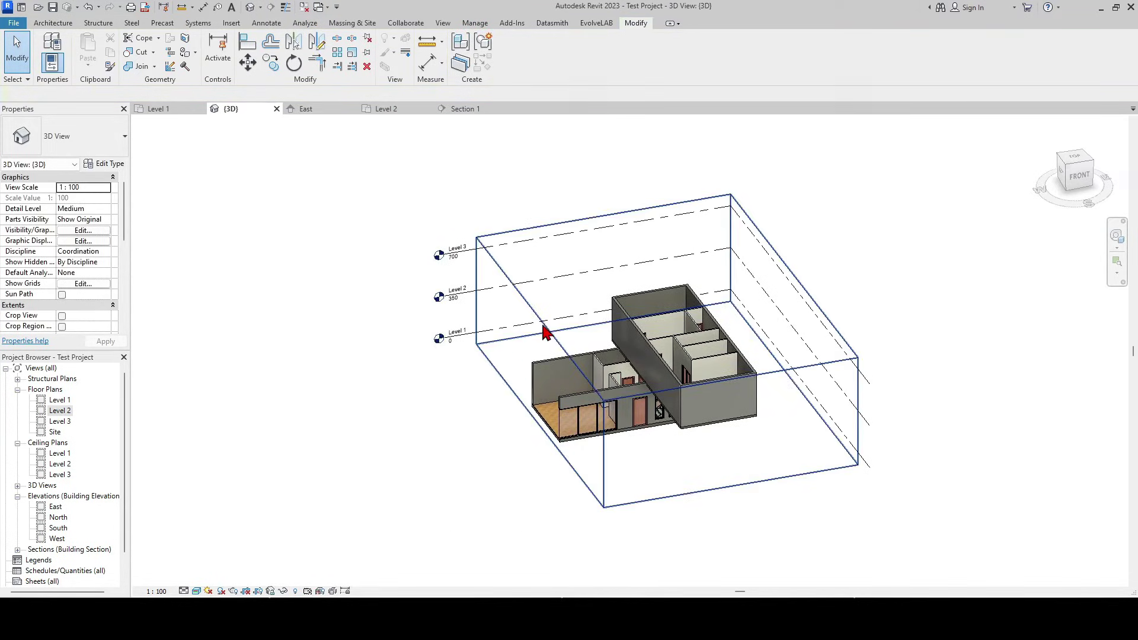
pyautogui.moveTo(552, 379); pyautogui.dragTo(622, 400)
pyautogui.click(492, 488)
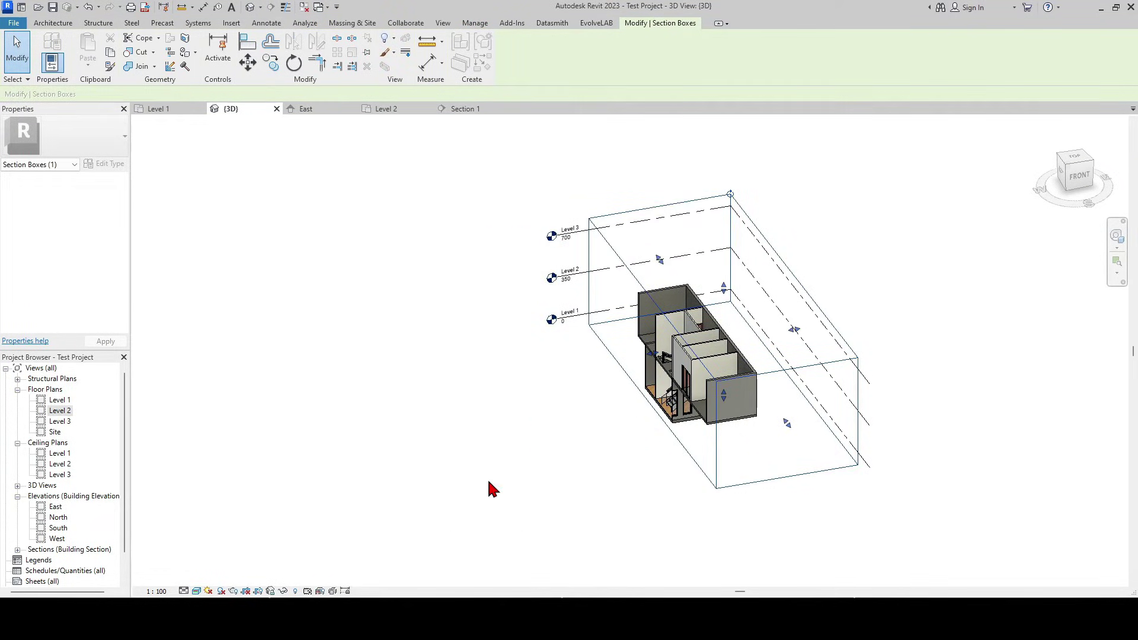
pyautogui.click(663, 355)
pyautogui.click(592, 418)
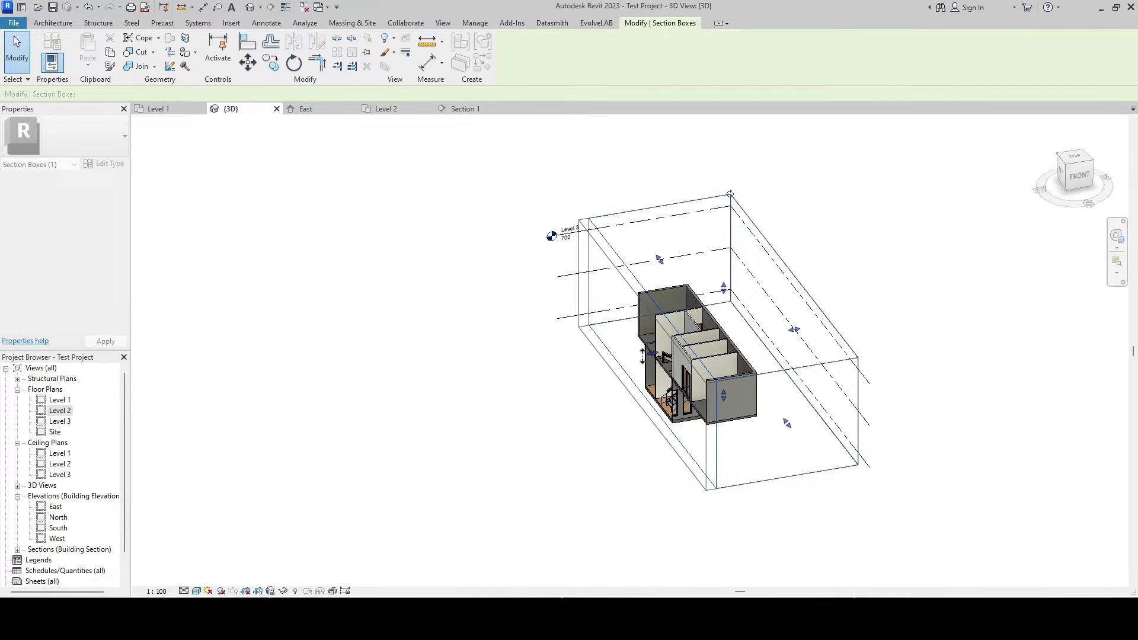
pyautogui.scroll(3, 712, 382)
pyautogui.keyDown('shift'); pyautogui.moveTo(755, 400); pyautogui.dragTo(971, 314, button='middle'); pyautogui.keyUp('shift')
pyautogui.scroll(4, 792, 339)
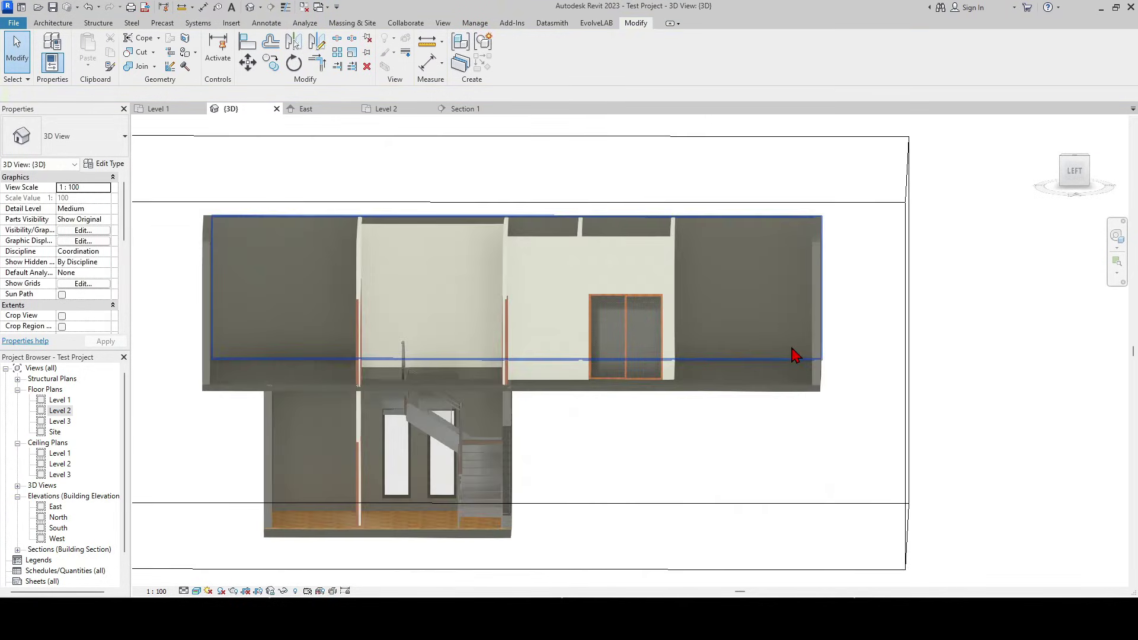
pyautogui.keyDown('shift'); pyautogui.moveTo(791, 355); pyautogui.dragTo(756, 445, button='middle'); pyautogui.keyUp('shift')
pyautogui.scroll(2, 934, 472)
pyautogui.scroll(3, 677, 331)
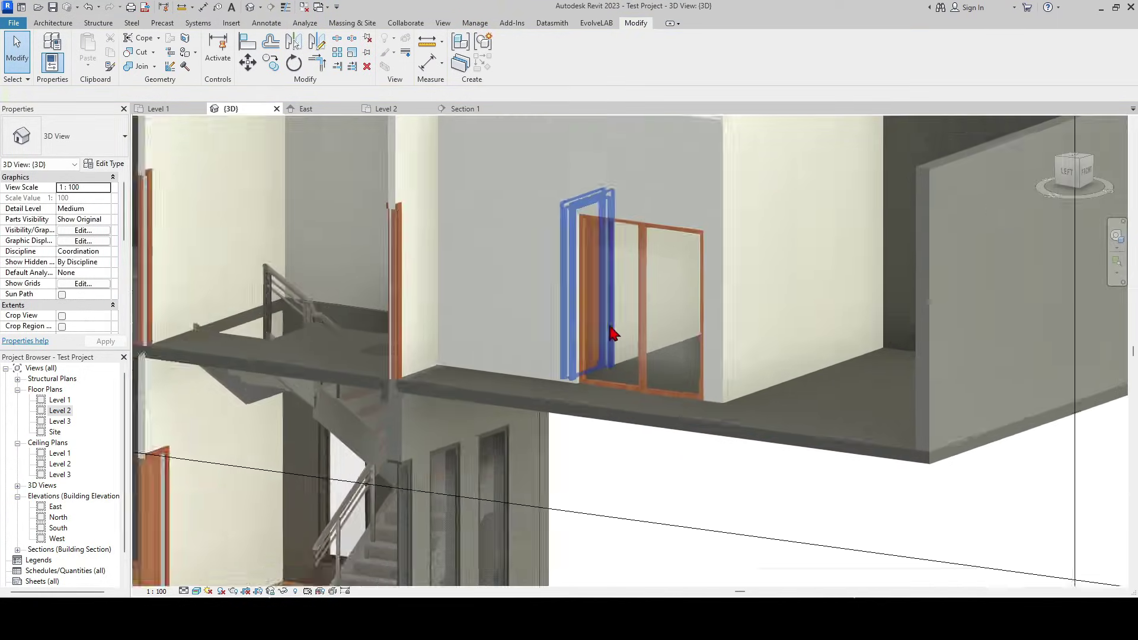
pyautogui.scroll(-5, 667, 329)
pyautogui.moveTo(685, 311)
pyautogui.keyDown('shift'); pyautogui.mouseDown(button='middle')
pyautogui.moveTo(761, 318)
pyautogui.moveTo(729, 343)
pyautogui.moveTo(687, 312)
pyautogui.moveTo(671, 410)
pyautogui.moveTo(791, 329)
pyautogui.moveTo(805, 356)
pyautogui.moveTo(673, 425)
pyautogui.moveTo(582, 329)
pyautogui.mouseUp(button='middle'); pyautogui.keyUp('shift')
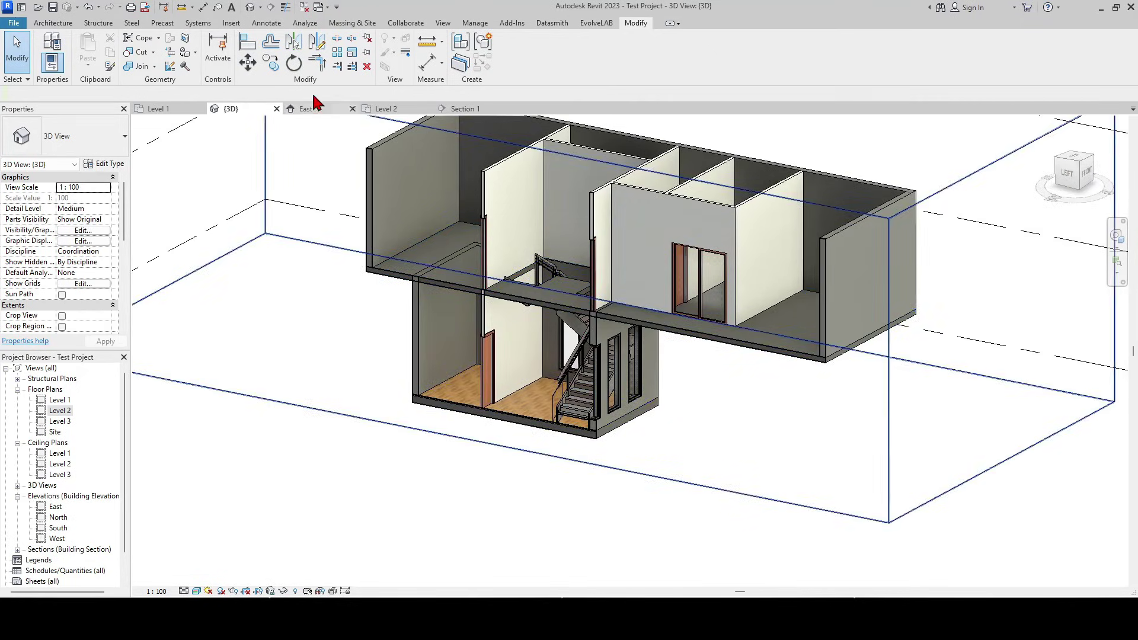
pyautogui.scroll(-3, 570, 320)
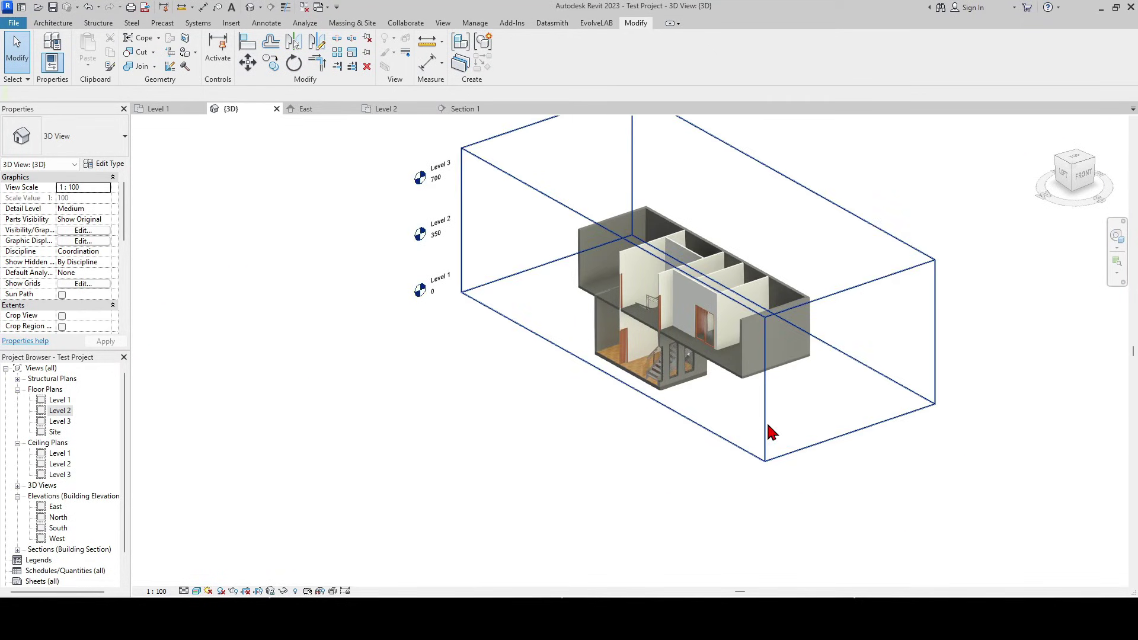
pyautogui.click(765, 440)
pyautogui.moveTo(612, 308); pyautogui.dragTo(720, 405)
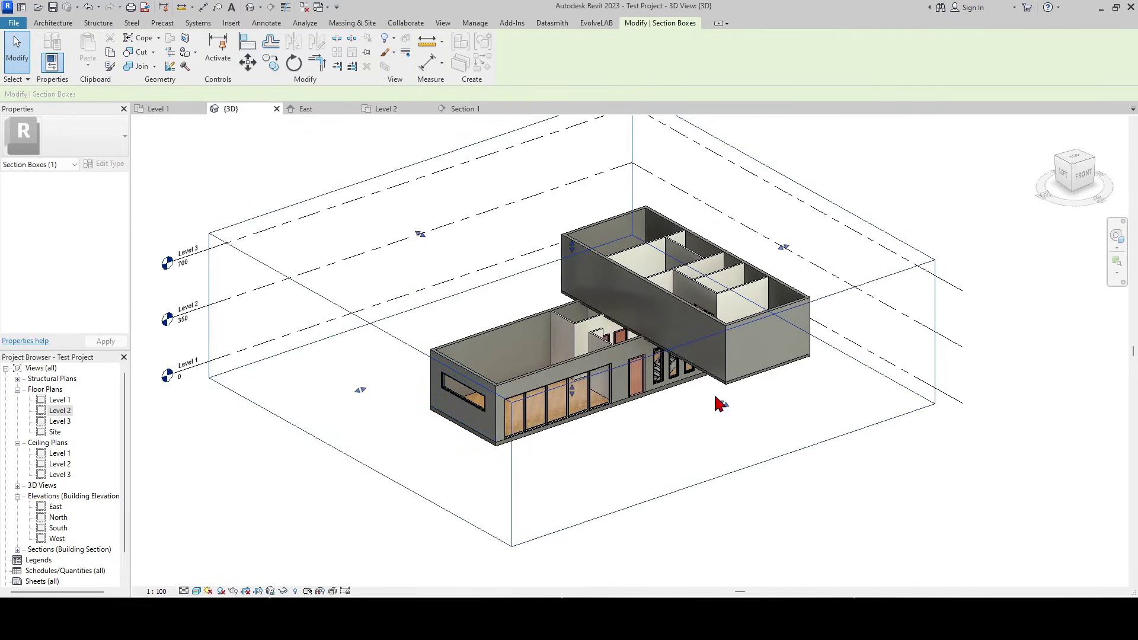
# - Leave the 3D view and frame the Level 2 plan from the Children's room down to the Master Bedroom
pyautogui.keyDown('shift'); pyautogui.moveTo(669, 313); pyautogui.dragTo(622, 293, button='middle'); pyautogui.keyUp('shift')
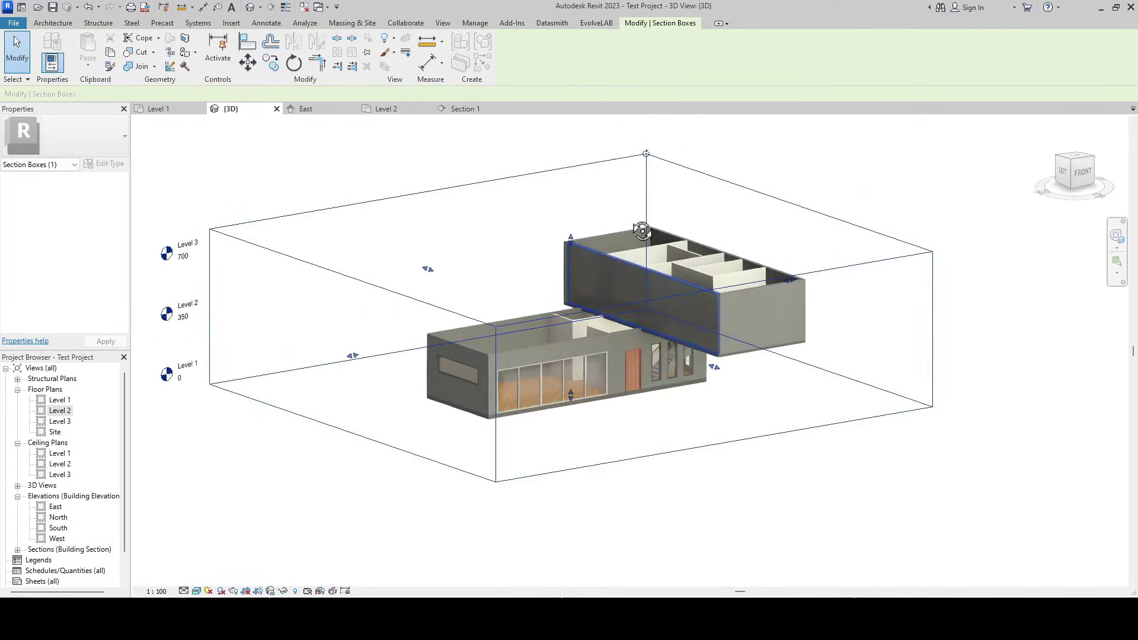
pyautogui.press('Escape')
pyautogui.scroll(2, 818, 507)
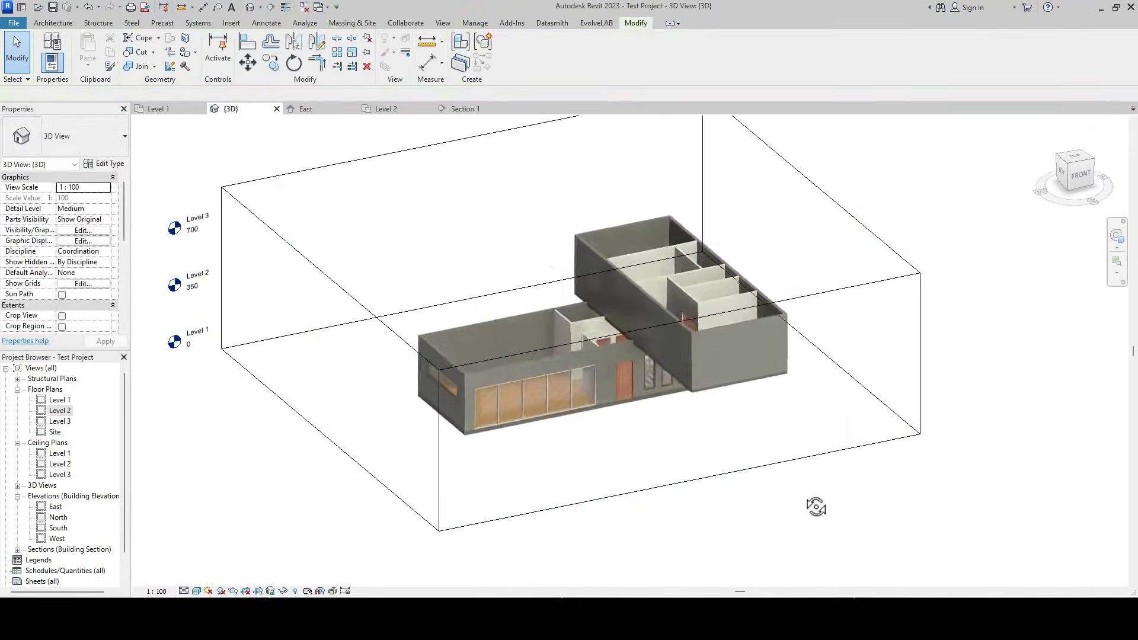
pyautogui.click(391, 108)
pyautogui.scroll(-3, 711, 311)
pyautogui.scroll(-2, 720, 348)
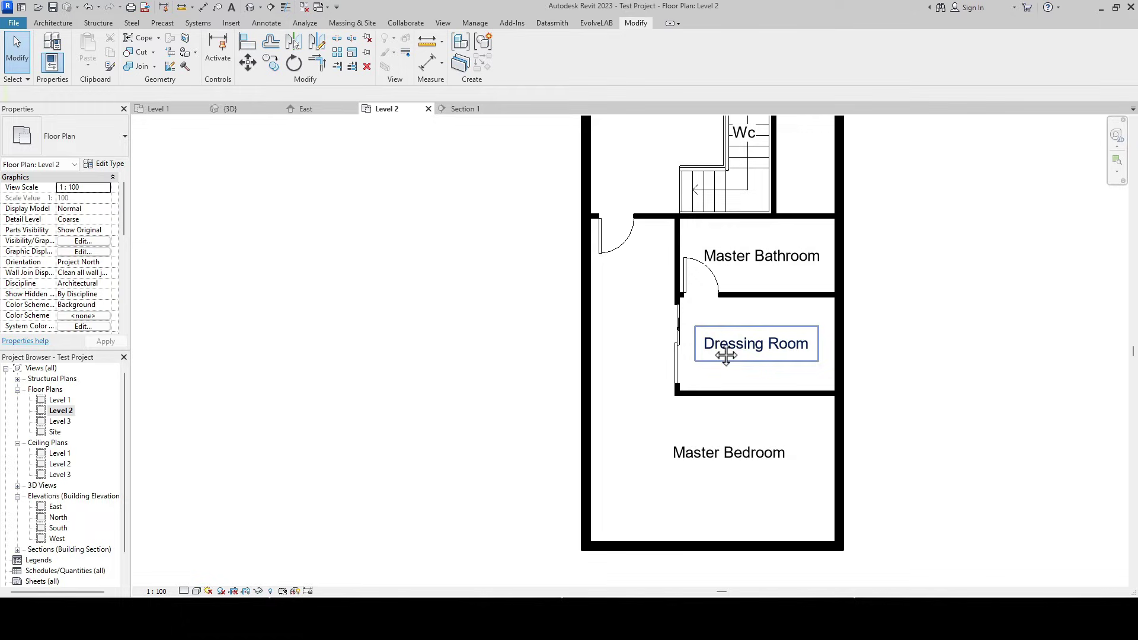
pyautogui.moveTo(681, 383); pyautogui.dragTo(676, 412, button='middle')
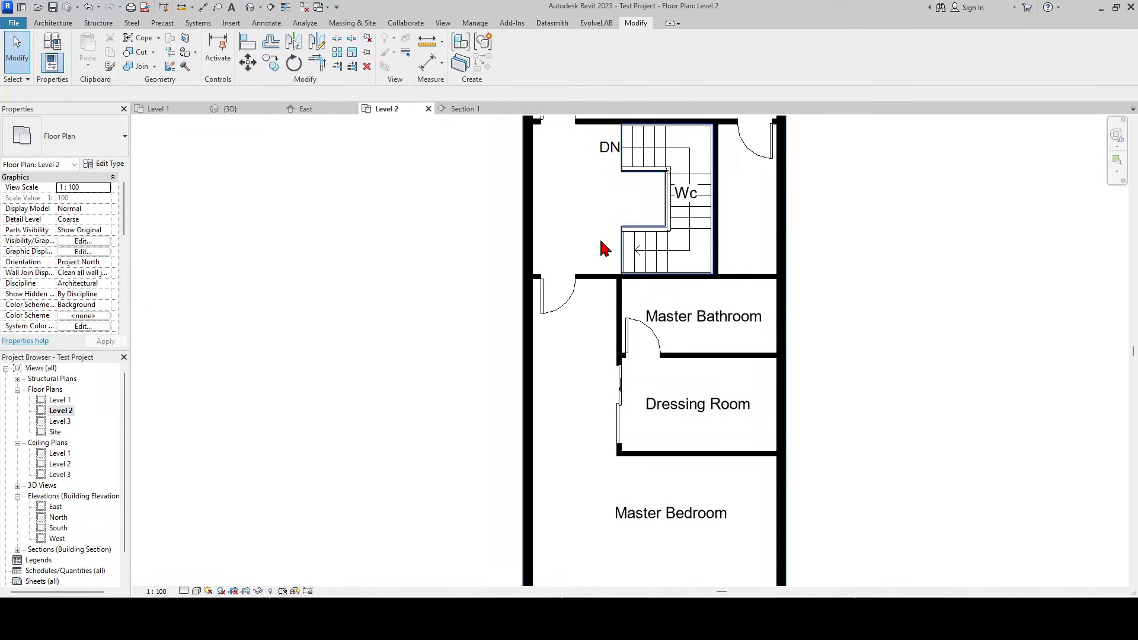
pyautogui.moveTo(605, 250); pyautogui.dragTo(684, 356, button='middle')
pyautogui.scroll(-2, 685, 338)
pyautogui.scroll(-1, 676, 305)
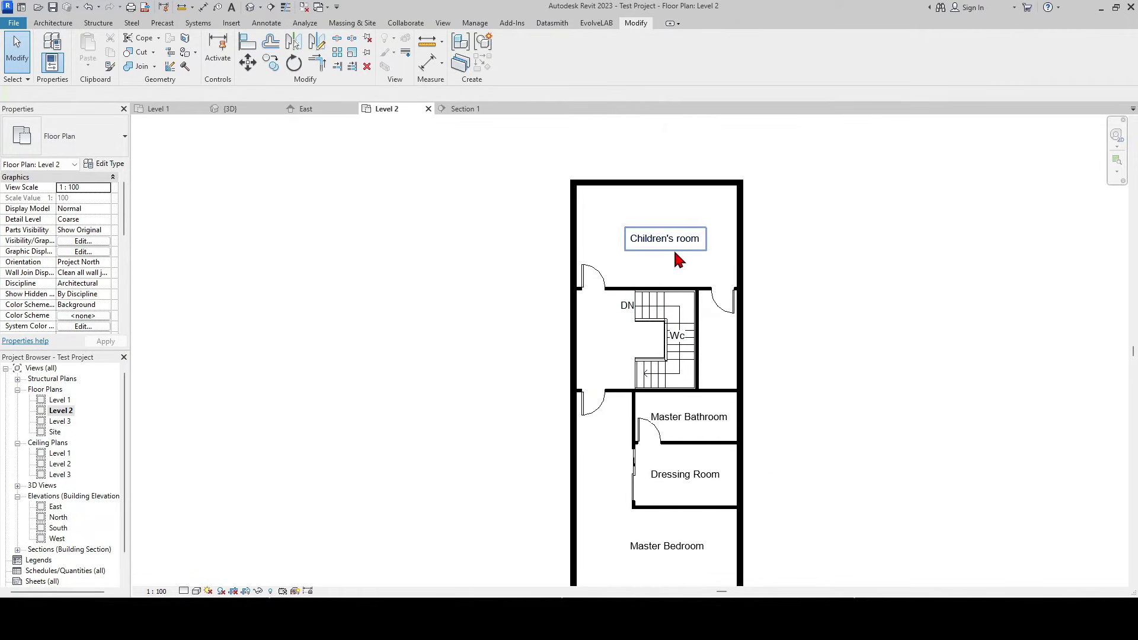
pyautogui.moveTo(681, 267); pyautogui.dragTo(677, 283, button='middle')
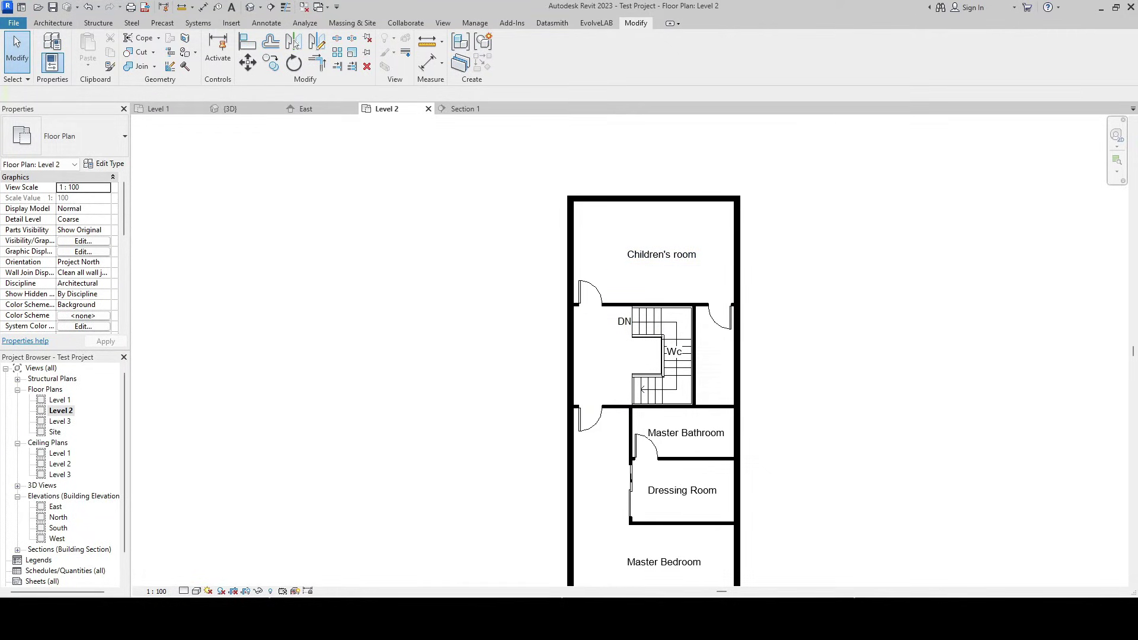
pyautogui.moveTo(898, 316); pyautogui.dragTo(861, 305, button='middle')
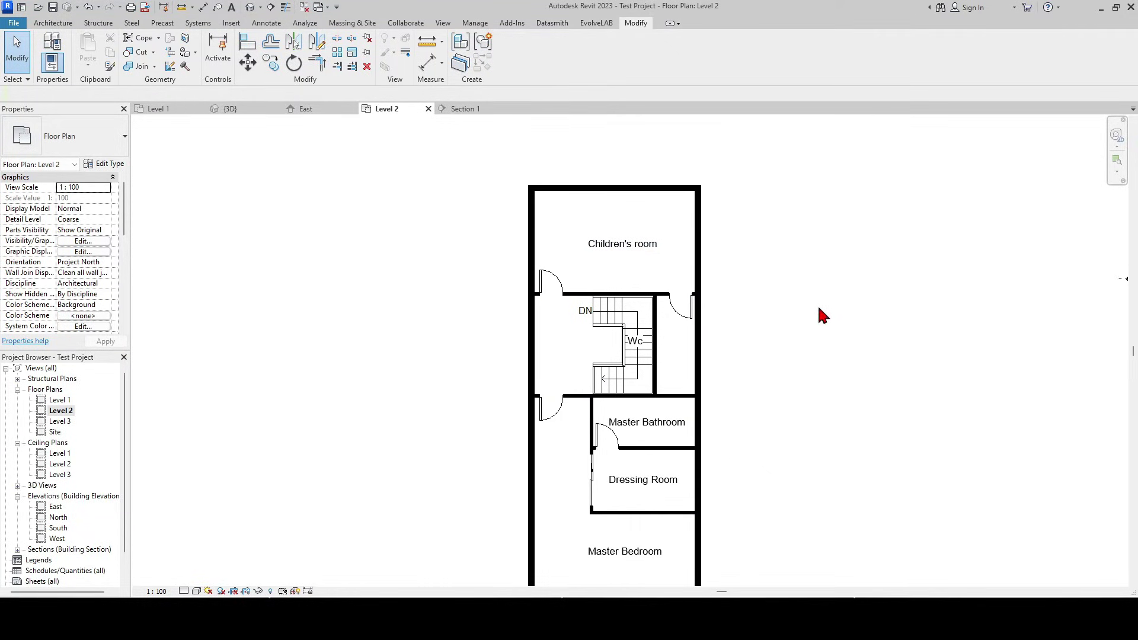
# - Place three M_Fixed 70x220 windows along the Children's room top wall
pyautogui.click(583, 287)
pyautogui.press('w')
pyautogui.press('n')
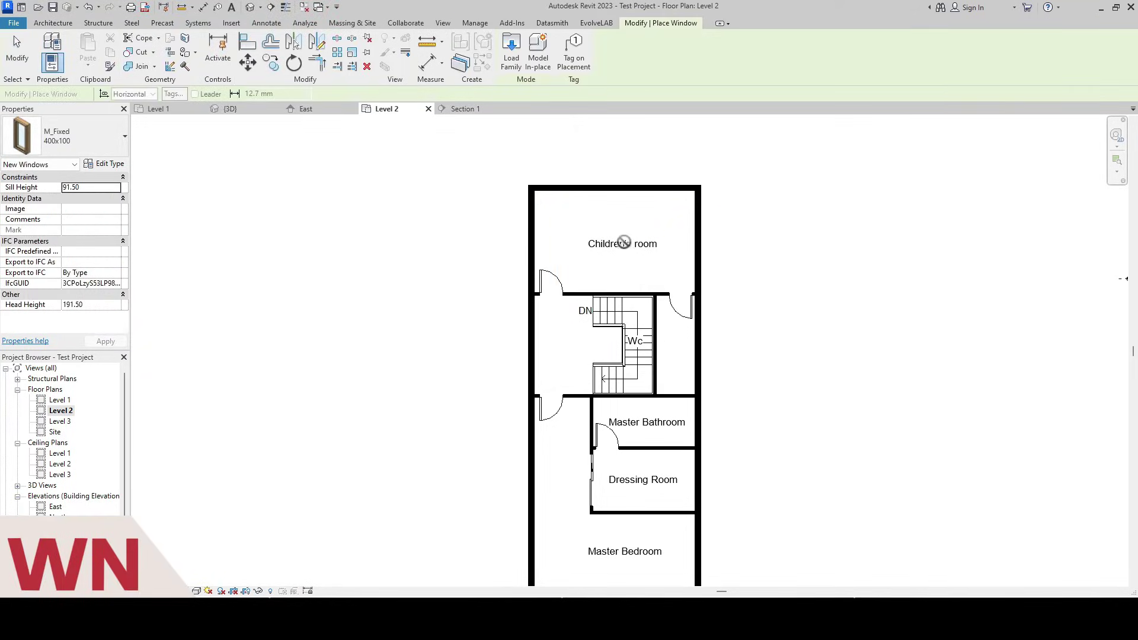
pyautogui.click(70, 133)
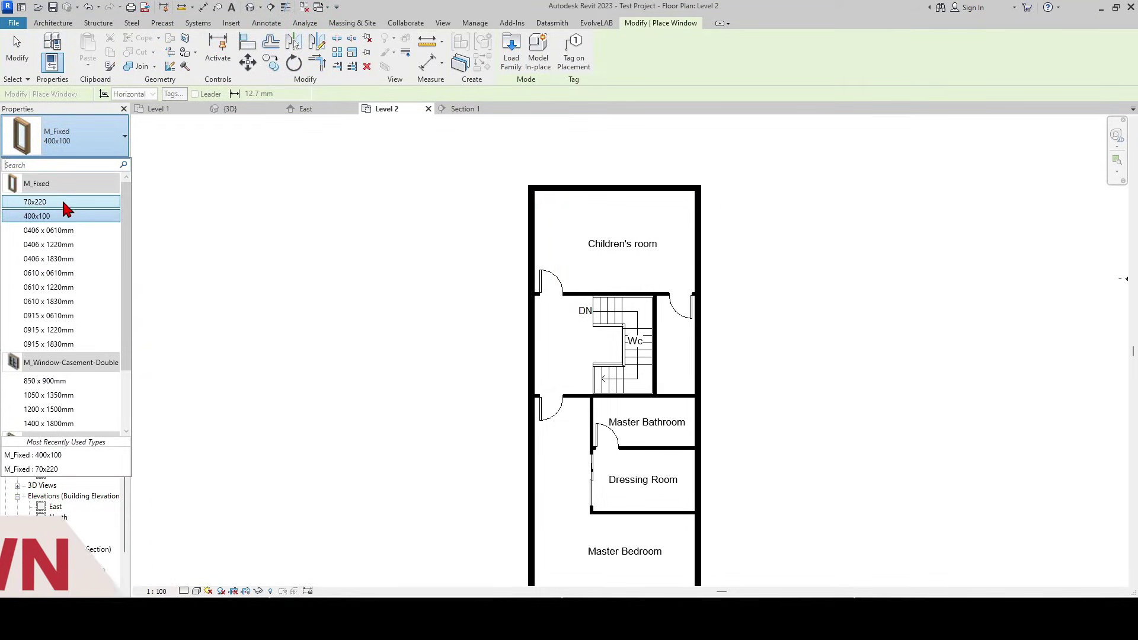
pyautogui.click(64, 193)
pyautogui.scroll(2, 622, 267)
pyautogui.scroll(2, 558, 197)
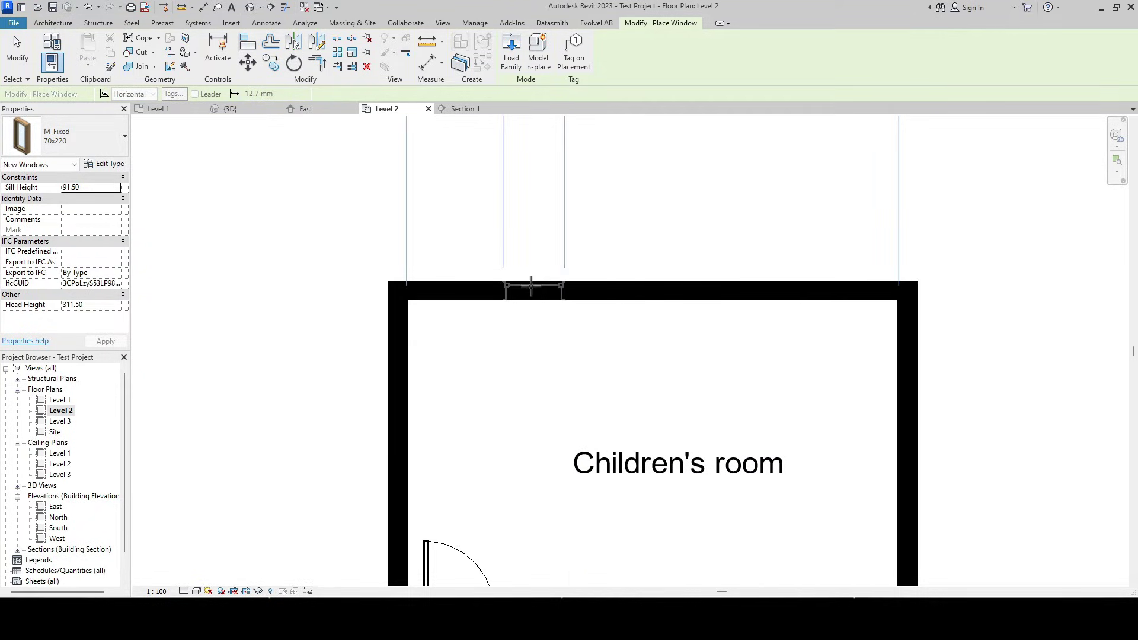
pyautogui.scroll(-2, 541, 286)
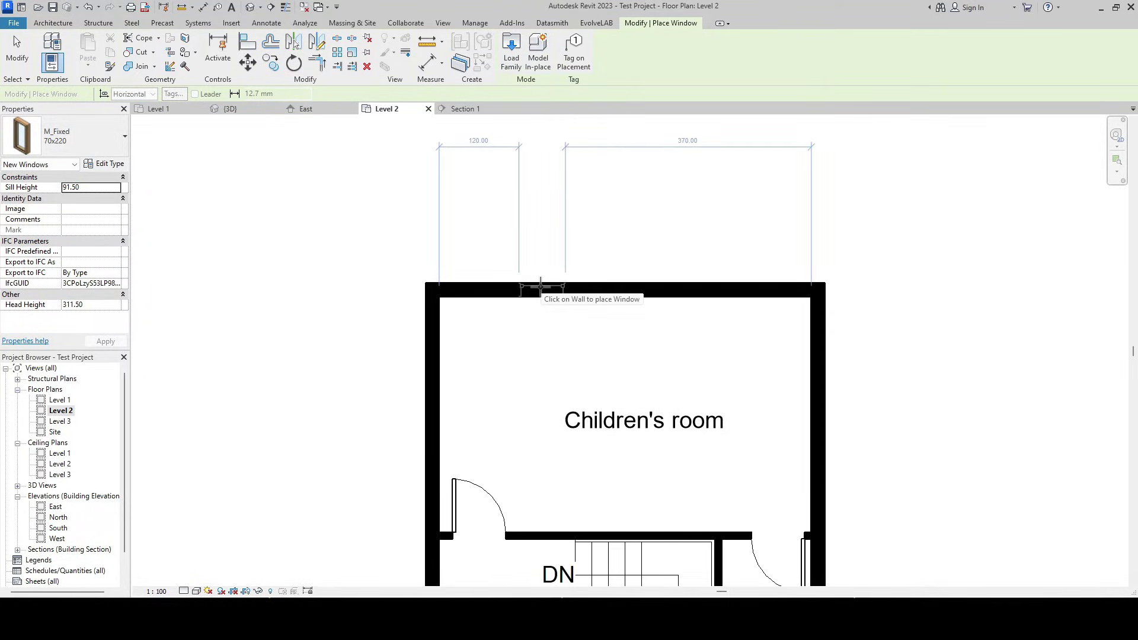
pyautogui.click(541, 286)
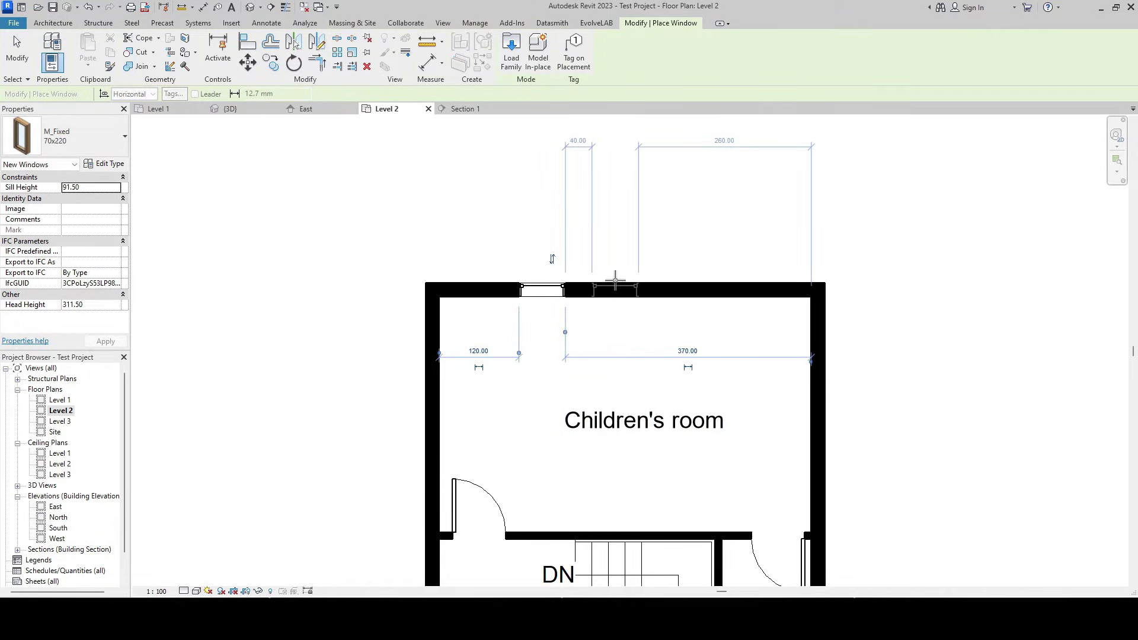
pyautogui.click(617, 281)
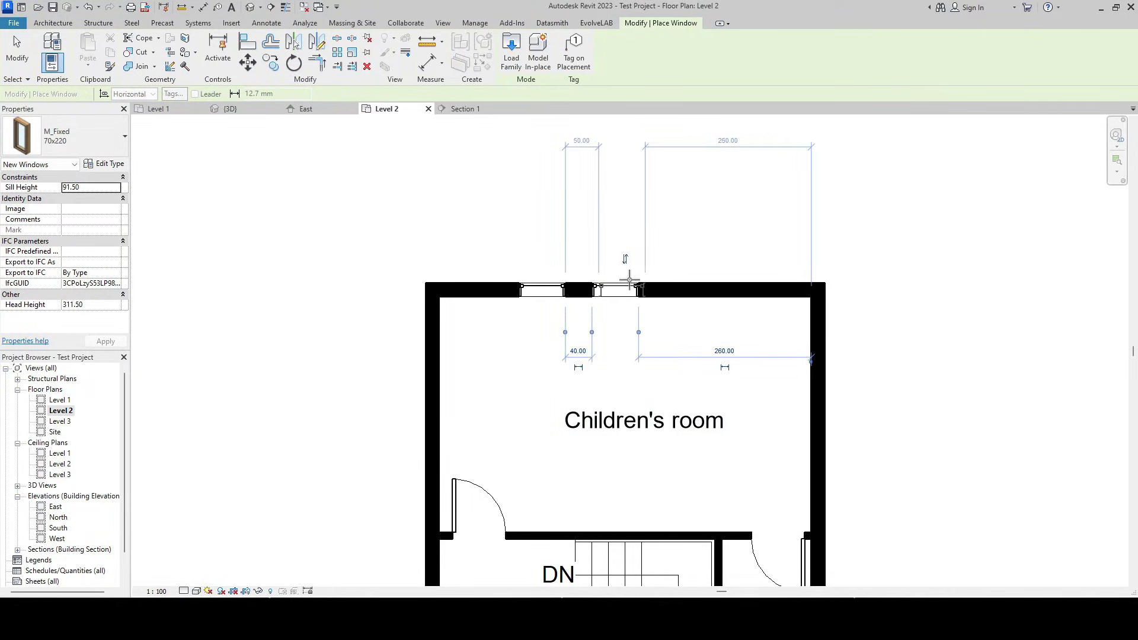
pyautogui.click(689, 285)
pyautogui.press('Escape')
pyautogui.press('Escape')
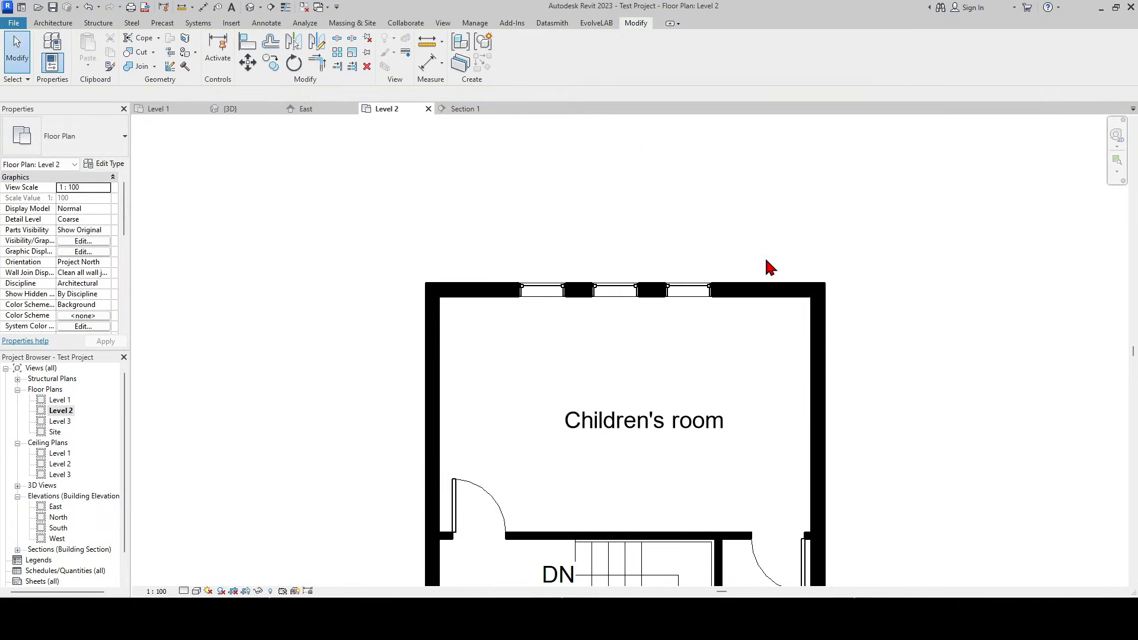
# - Set the gaps between the three windows to 50
pyautogui.click(711, 295)
pyautogui.click(651, 350)
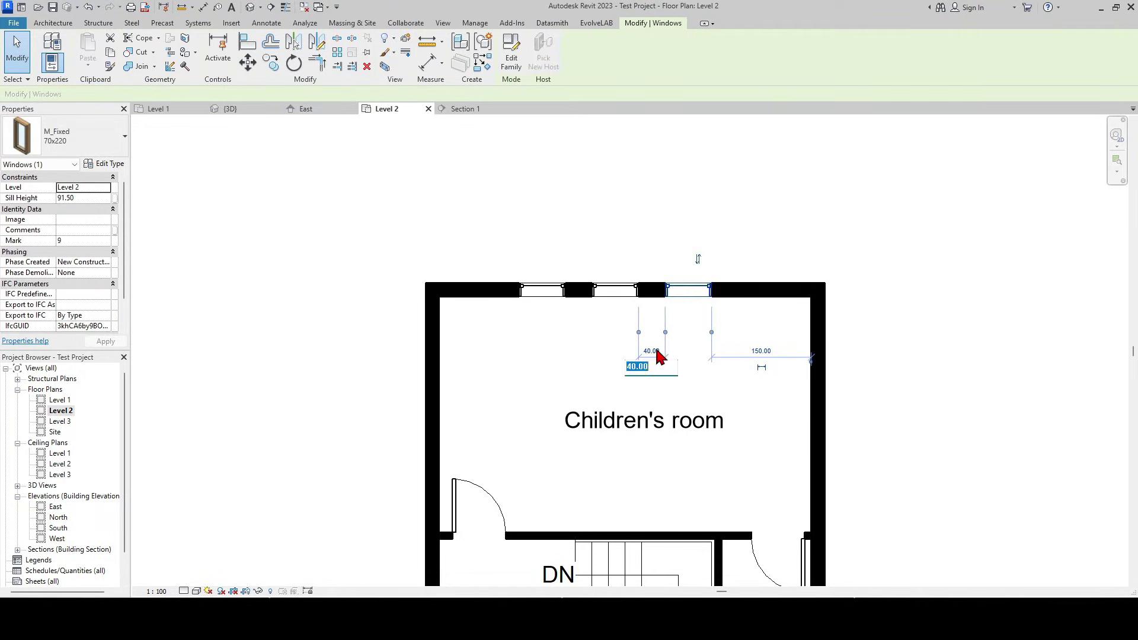
pyautogui.press('Return')
pyautogui.click(559, 267)
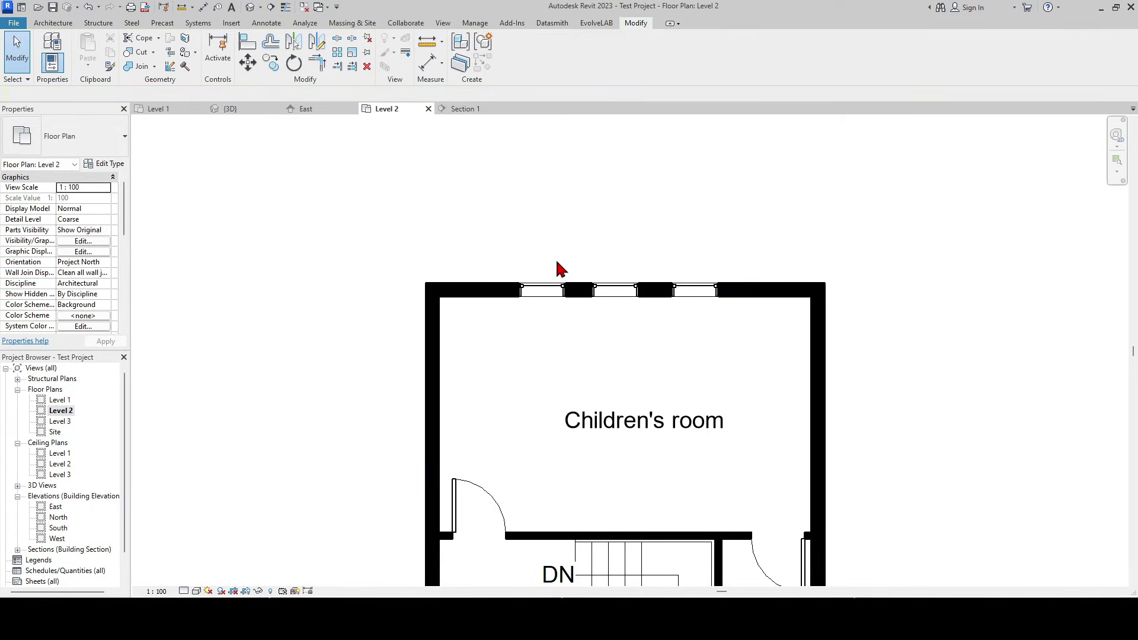
pyautogui.click(544, 290)
pyautogui.click(565, 350)
pyautogui.write('50')
pyautogui.press('Return')
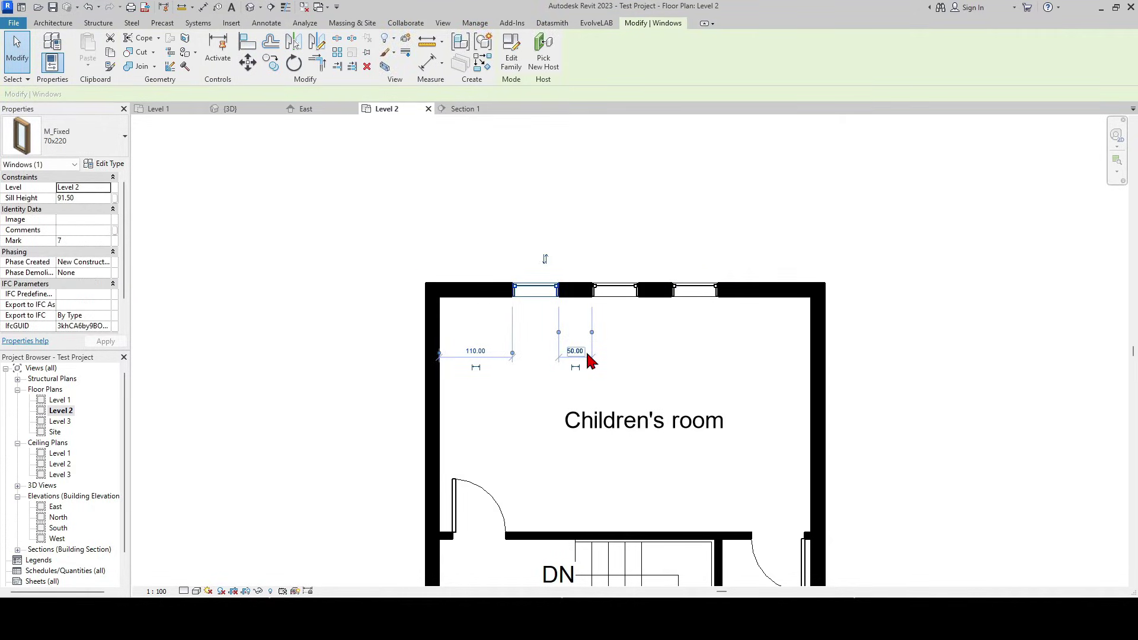
pyautogui.press('Escape')
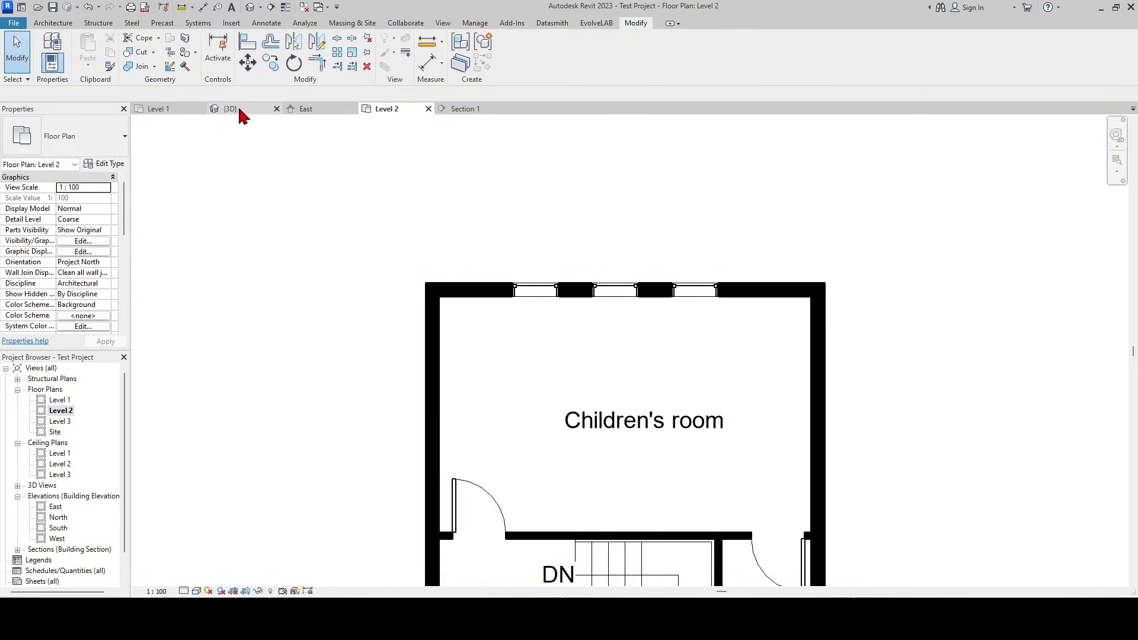
# - In the 3D view, give the three new windows a sill height of 30
pyautogui.click(230, 109)
pyautogui.click(526, 411)
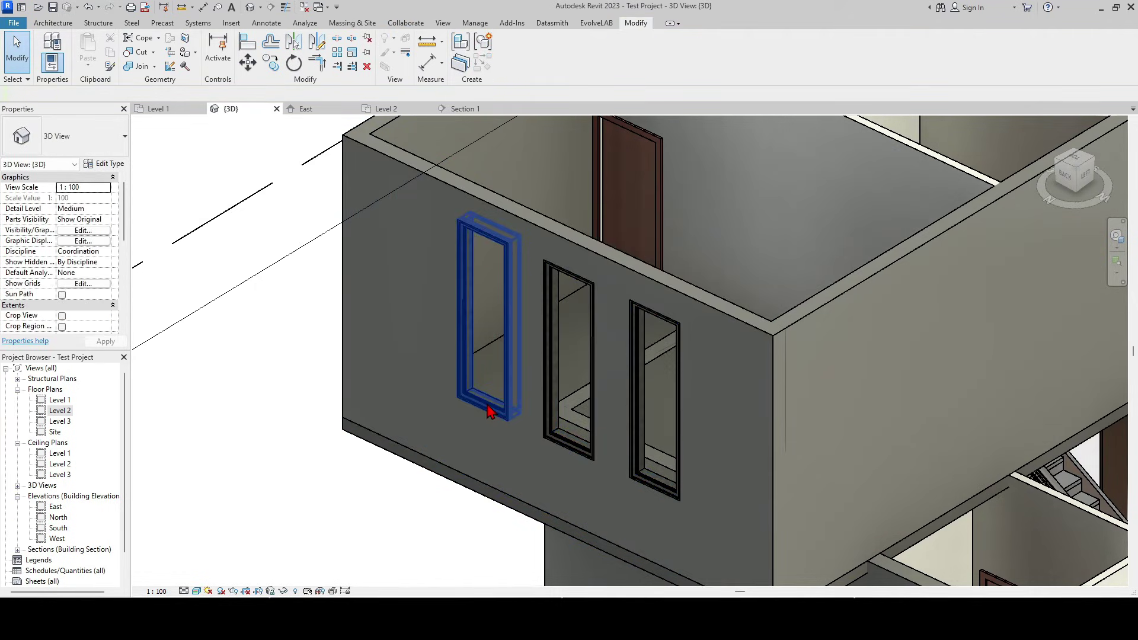
pyautogui.keyDown('ctrl'); pyautogui.click(557, 432); pyautogui.keyUp('ctrl')
pyautogui.keyDown('ctrl'); pyautogui.click(639, 467); pyautogui.keyUp('ctrl')
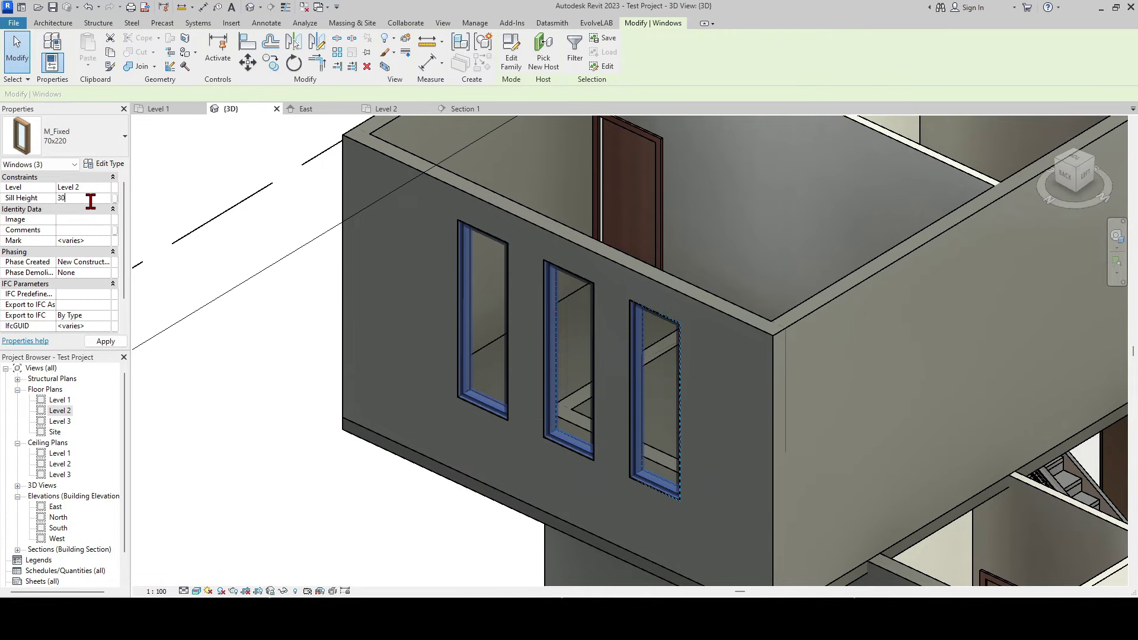
pyautogui.press('Escape')
pyautogui.scroll(-5, 551, 356)
# - Give two exterior walls a top offset of -15
pyautogui.keyDown('shift'); pyautogui.moveTo(552, 356); pyautogui.dragTo(622, 311, button='middle'); pyautogui.keyUp('shift')
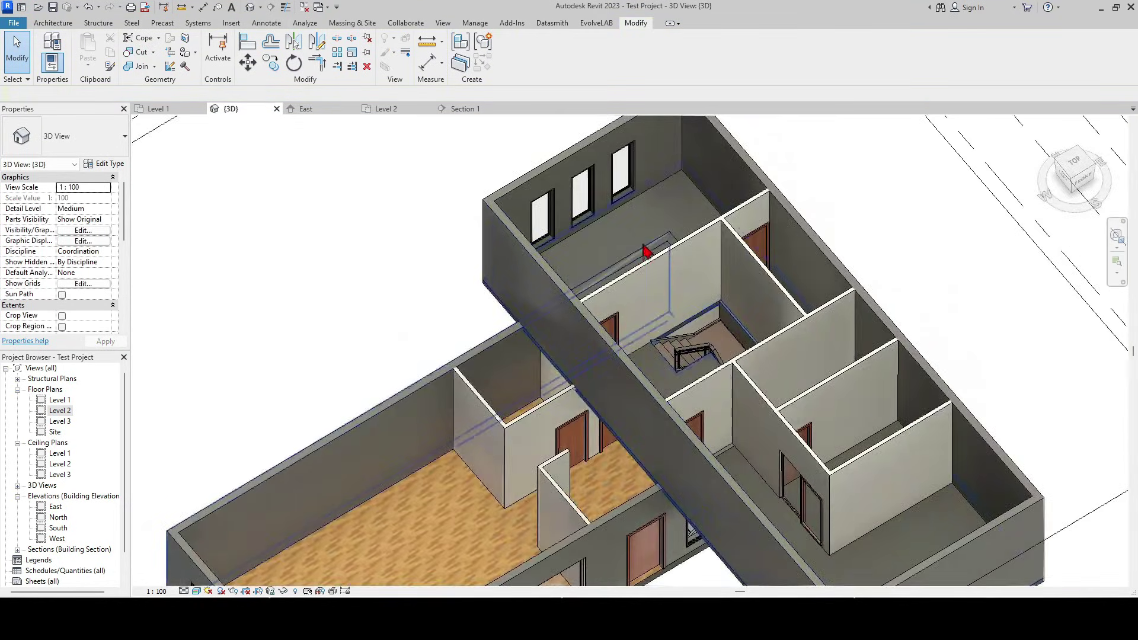
pyautogui.click(647, 249)
pyautogui.keyDown('shift'); pyautogui.moveTo(648, 250); pyautogui.dragTo(571, 336, button='middle'); pyautogui.keyUp('shift')
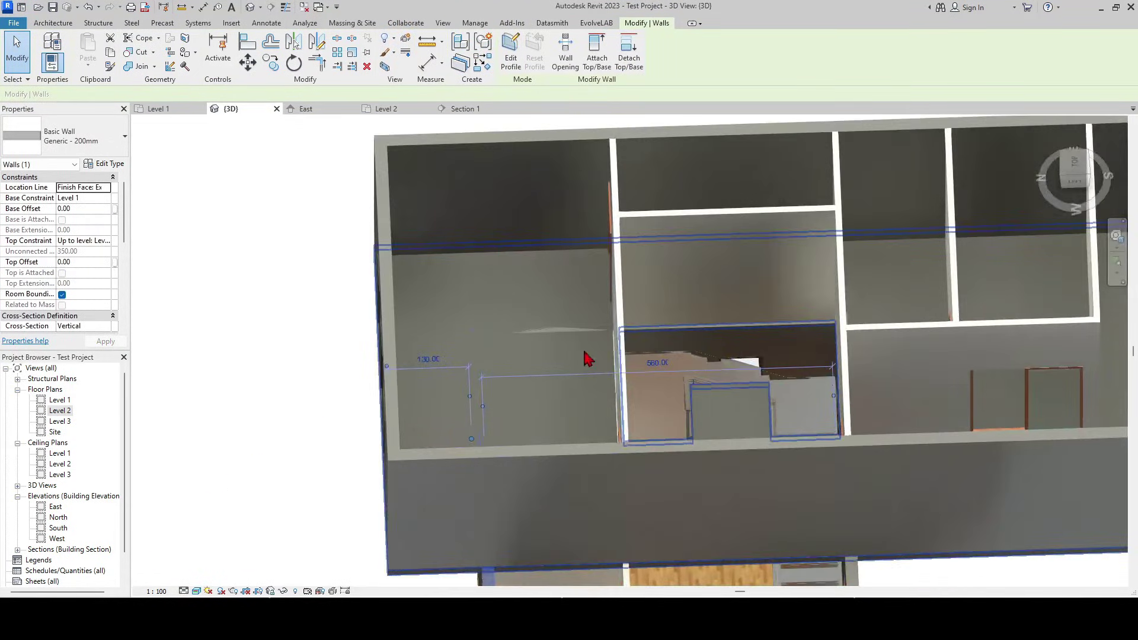
pyautogui.keyDown('ctrl'); pyautogui.click(571, 331); pyautogui.keyUp('ctrl')
pyautogui.keyDown('shift'); pyautogui.moveTo(623, 356); pyautogui.dragTo(623, 294, button='middle'); pyautogui.keyUp('shift')
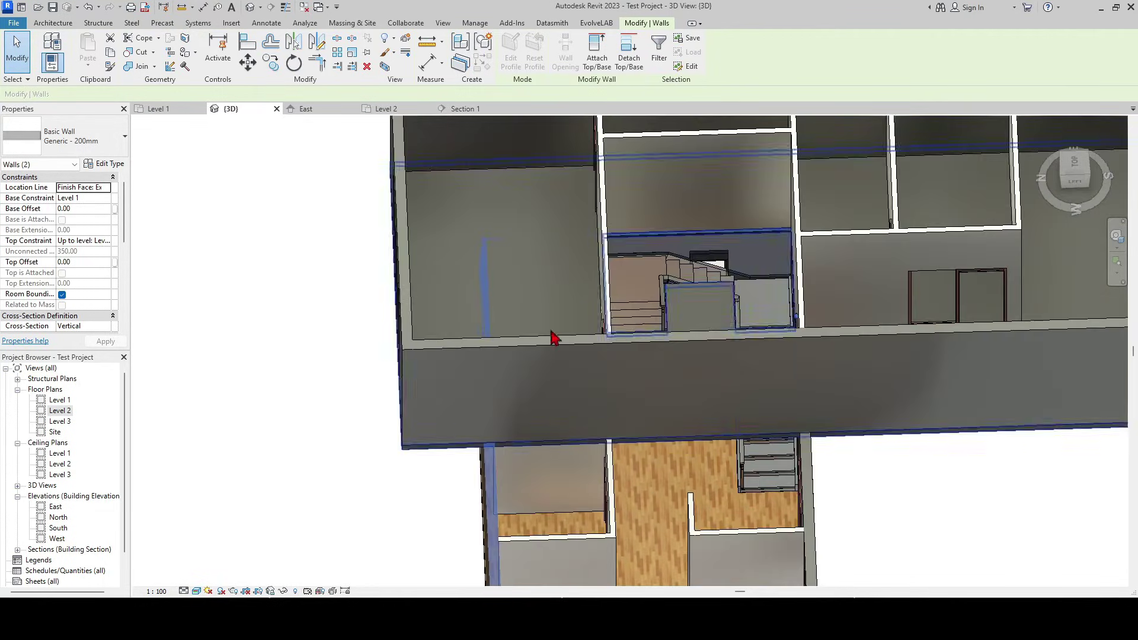
pyautogui.click(64, 262)
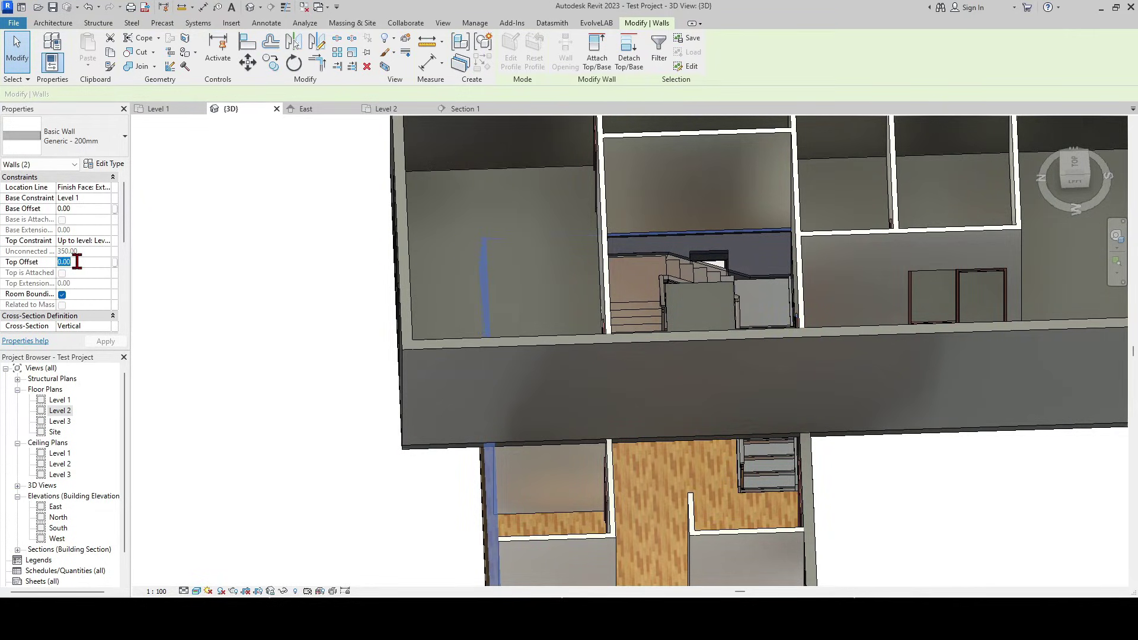
pyautogui.write('-150')
pyautogui.press('Return')
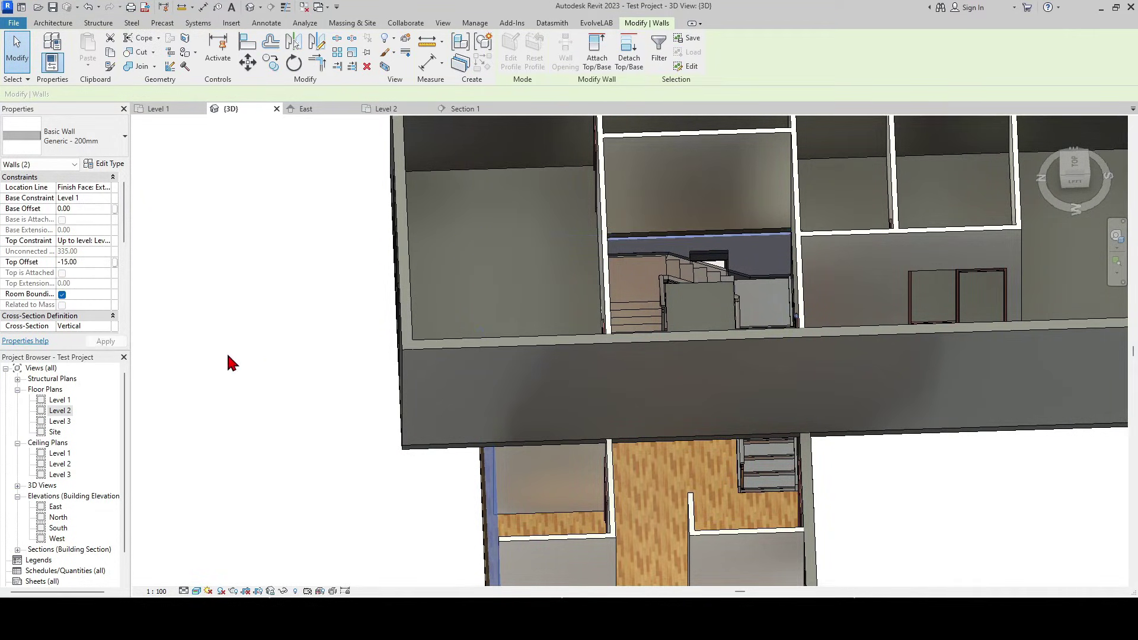
pyautogui.click(257, 405)
pyautogui.scroll(-5, 623, 356)
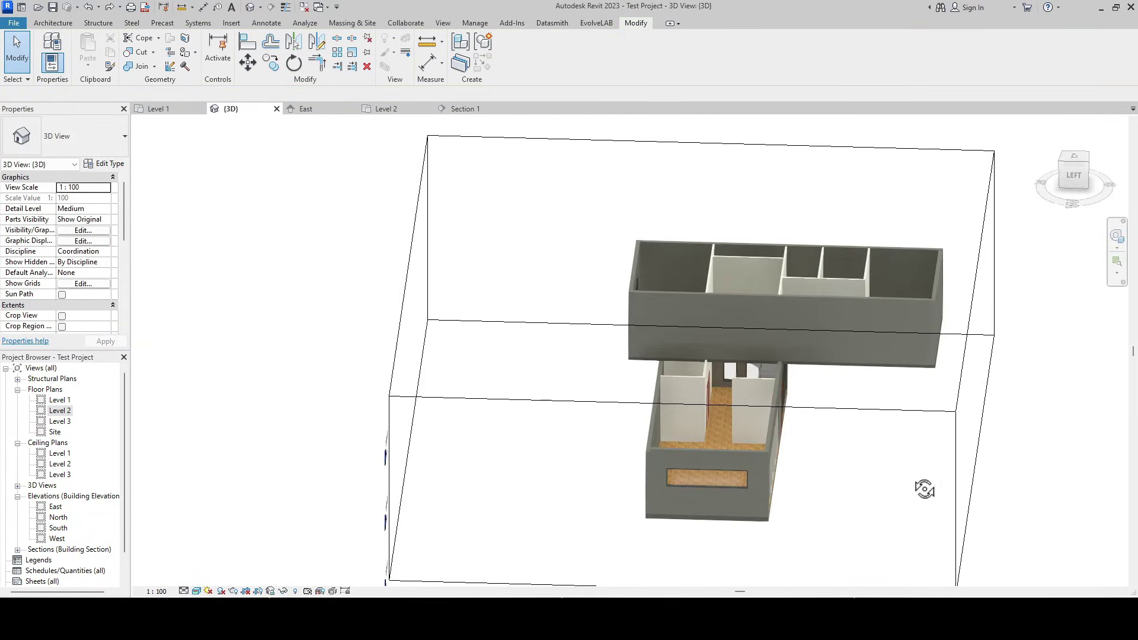
pyautogui.keyDown('shift'); pyautogui.moveTo(917, 488); pyautogui.dragTo(872, 474, button='middle'); pyautogui.keyUp('shift')
# - Change the Level 2 floor slab from Generic 150mm to Generic 300mm
pyautogui.click(871, 475)
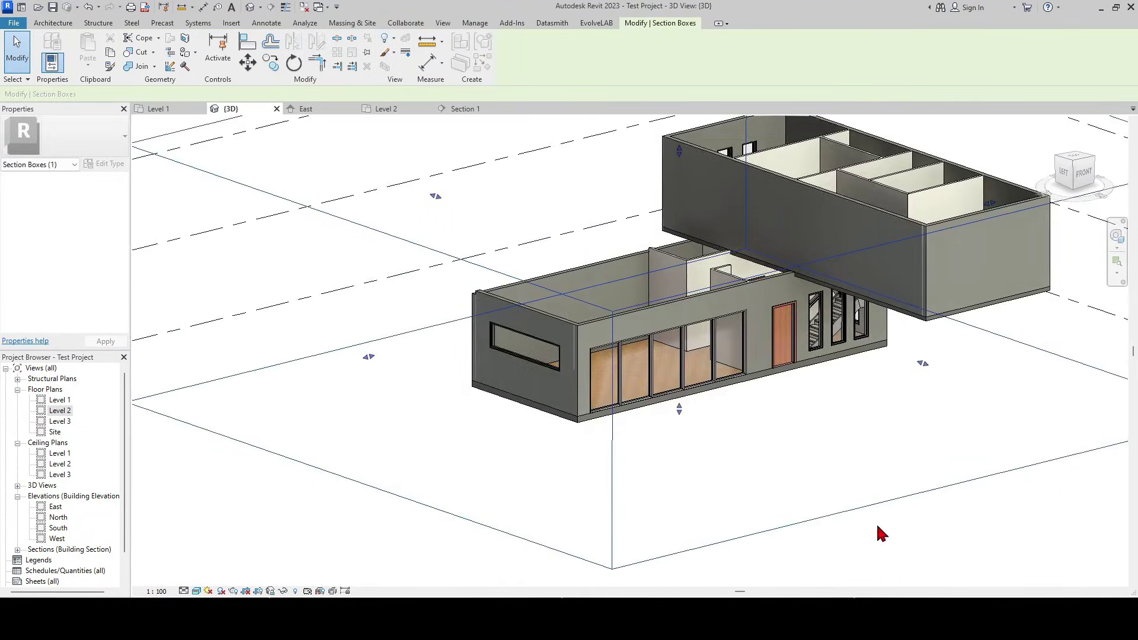
pyautogui.keyDown('shift'); pyautogui.moveTo(867, 534); pyautogui.dragTo(890, 394, button='middle'); pyautogui.keyUp('shift')
pyautogui.scroll(3, 890, 393)
pyautogui.click(891, 400)
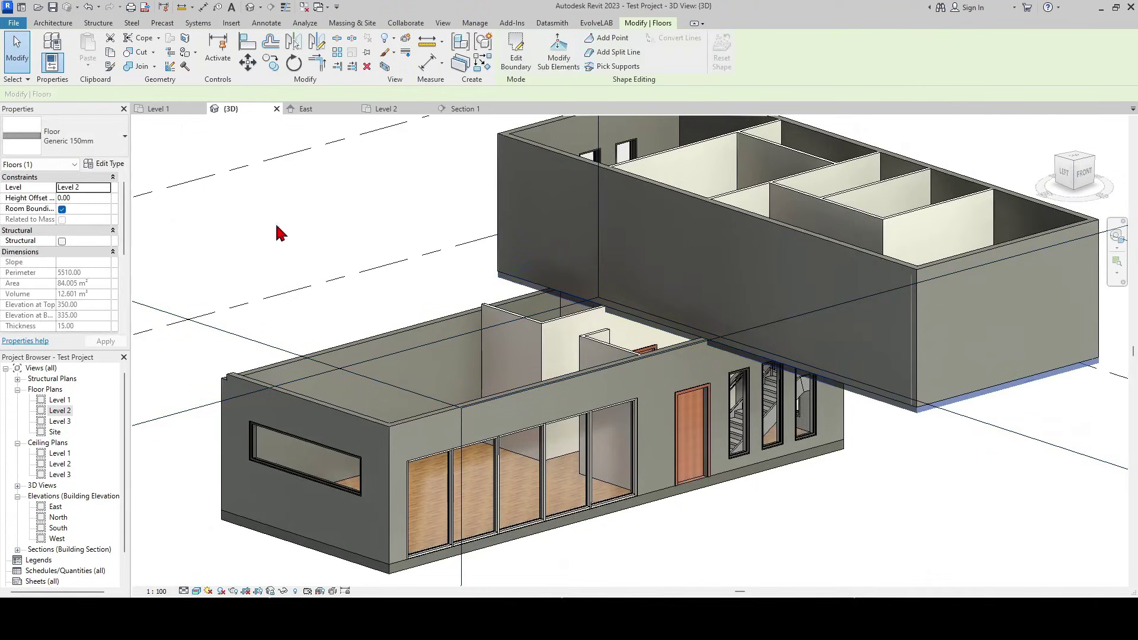
pyautogui.click(115, 164)
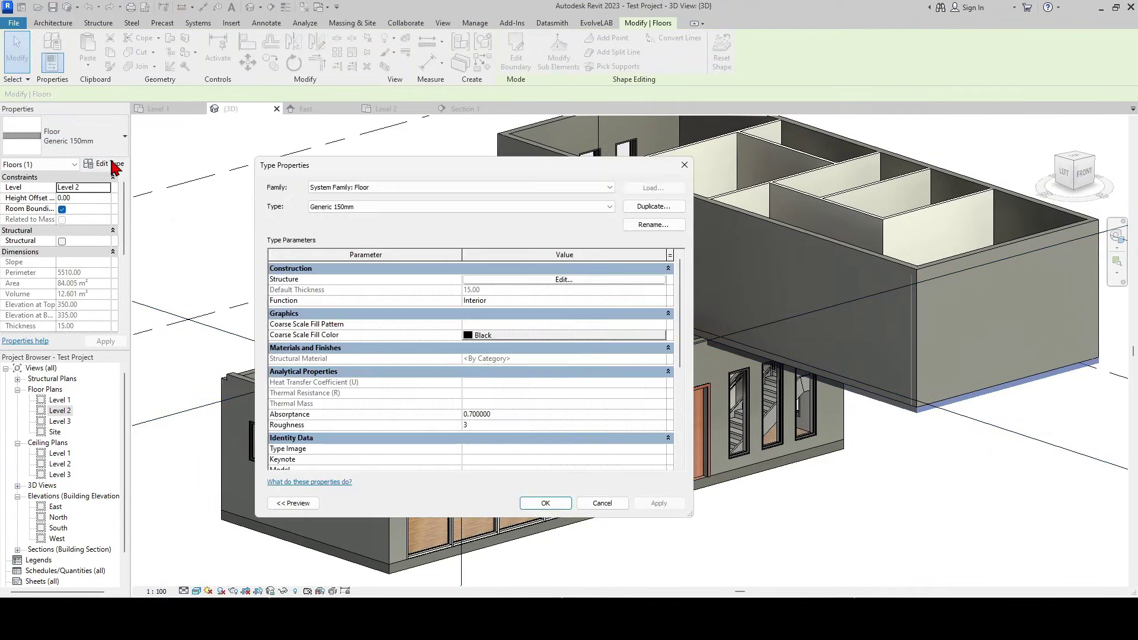
pyautogui.click(684, 166)
pyautogui.click(85, 136)
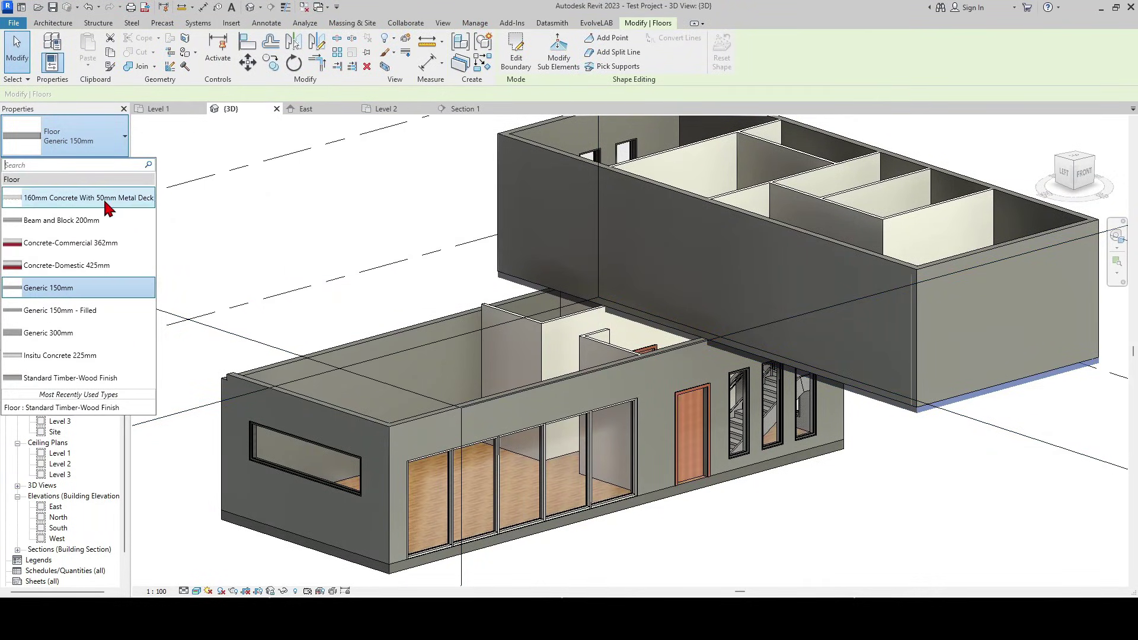
pyautogui.click(89, 336)
pyautogui.click(921, 485)
pyautogui.moveTo(911, 507)
pyautogui.keyDown('shift'); pyautogui.mouseDown(button='middle')
pyautogui.moveTo(791, 470)
pyautogui.moveTo(729, 409)
pyautogui.mouseUp(button='middle'); pyautogui.keyUp('shift')
# - Give the selected ground-floor exterior walls a -30 top offset
pyautogui.click(641, 396)
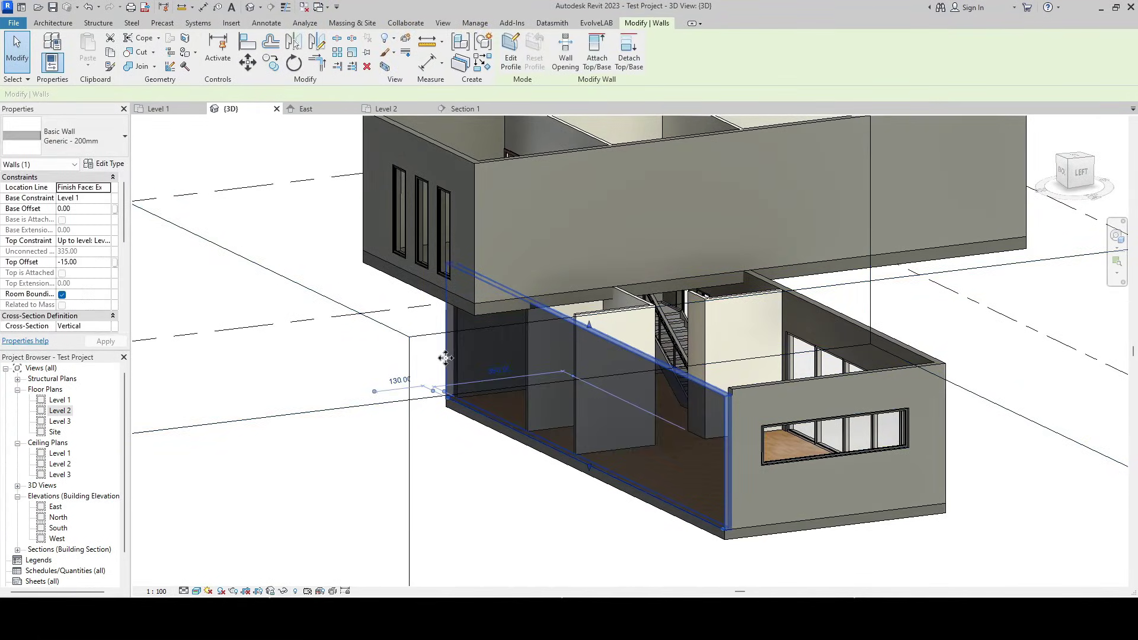
pyautogui.moveTo(444, 358)
pyautogui.keyDown('shift'); pyautogui.mouseDown(button='middle')
pyautogui.moveTo(627, 426)
pyautogui.moveTo(675, 411)
pyautogui.moveTo(658, 391)
pyautogui.mouseUp(button='middle'); pyautogui.keyUp('shift')
pyautogui.keyDown('ctrl'); pyautogui.click(801, 426); pyautogui.keyUp('ctrl')
pyautogui.keyDown('shift'); pyautogui.moveTo(800, 426); pyautogui.dragTo(598, 396, button='middle'); pyautogui.keyUp('shift')
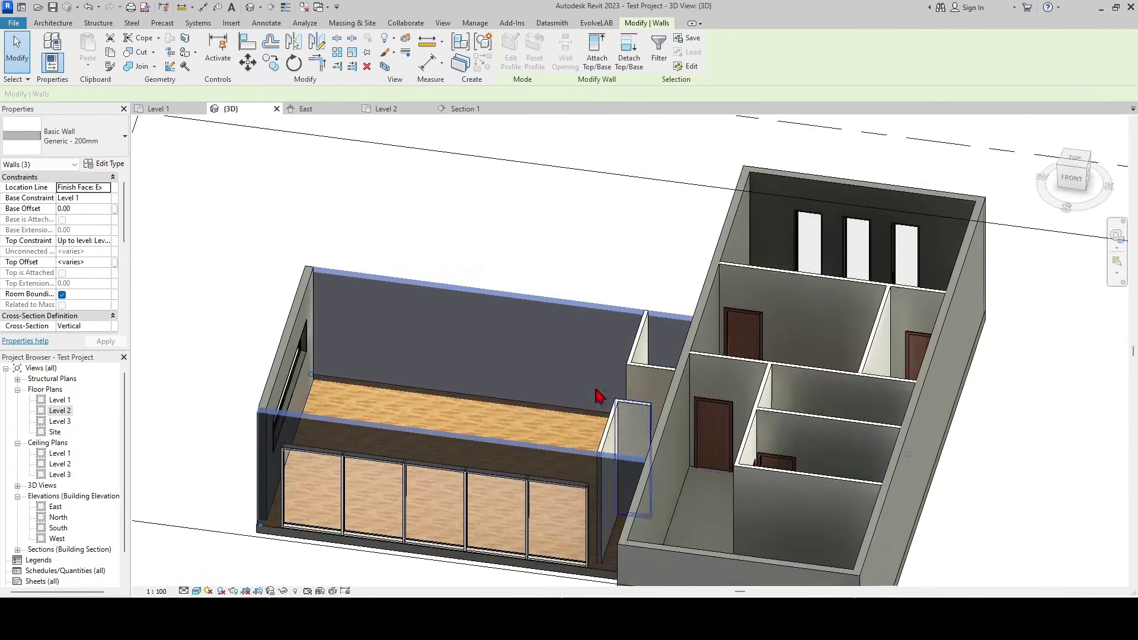
pyautogui.click(82, 262)
pyautogui.write('-30')
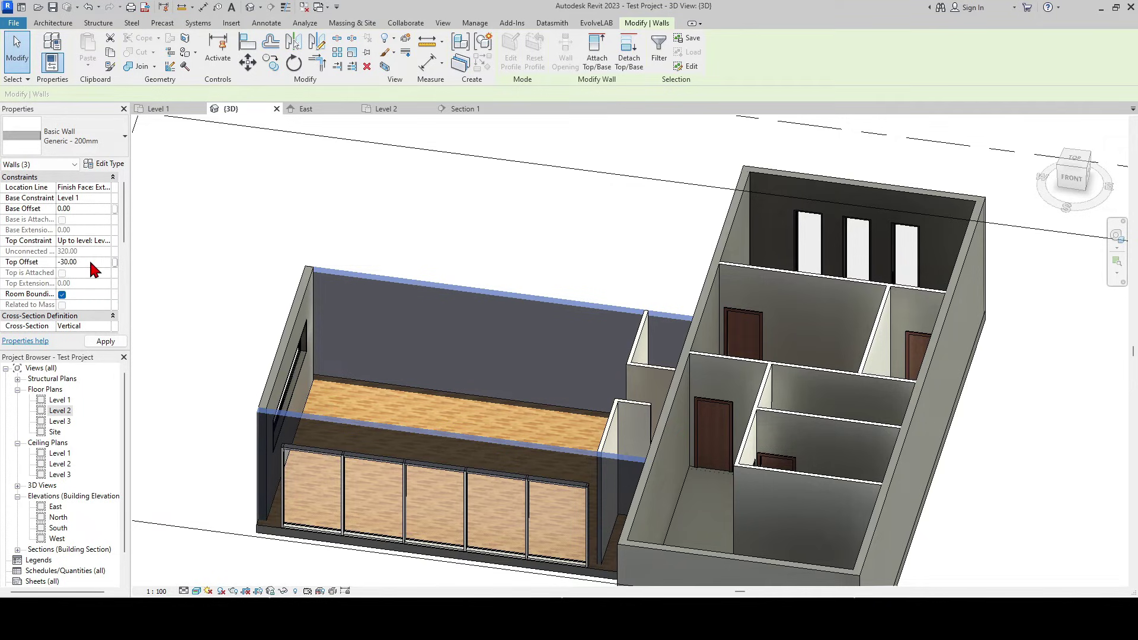
pyautogui.press('Return')
pyautogui.click(531, 257)
pyautogui.moveTo(531, 257)
pyautogui.keyDown('shift'); pyautogui.mouseDown(button='middle')
pyautogui.moveTo(468, 369)
pyautogui.moveTo(163, 404)
pyautogui.moveTo(533, 401)
pyautogui.moveTo(735, 421)
pyautogui.moveTo(623, 391)
pyautogui.moveTo(684, 392)
pyautogui.mouseUp(button='middle'); pyautogui.keyUp('shift')
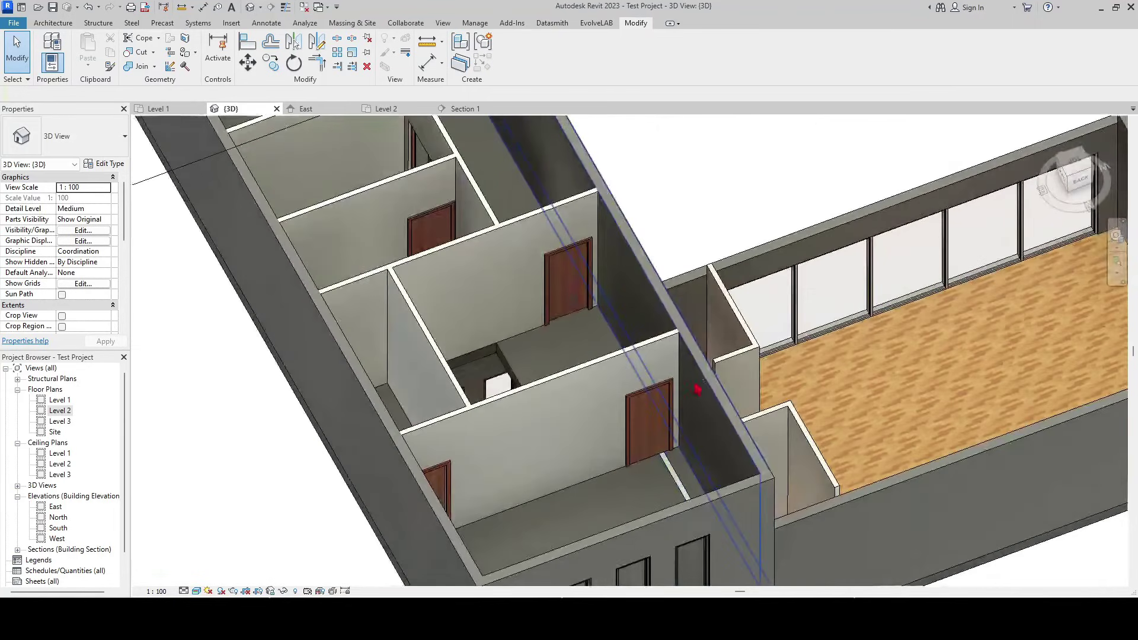
# - Apply the same -30 top offset to the ground-floor inner walls
pyautogui.click(685, 471)
pyautogui.keyDown('shift'); pyautogui.moveTo(770, 473); pyautogui.dragTo(800, 462, button='middle'); pyautogui.keyUp('shift')
pyautogui.keyDown('ctrl'); pyautogui.click(854, 490); pyautogui.keyUp('ctrl')
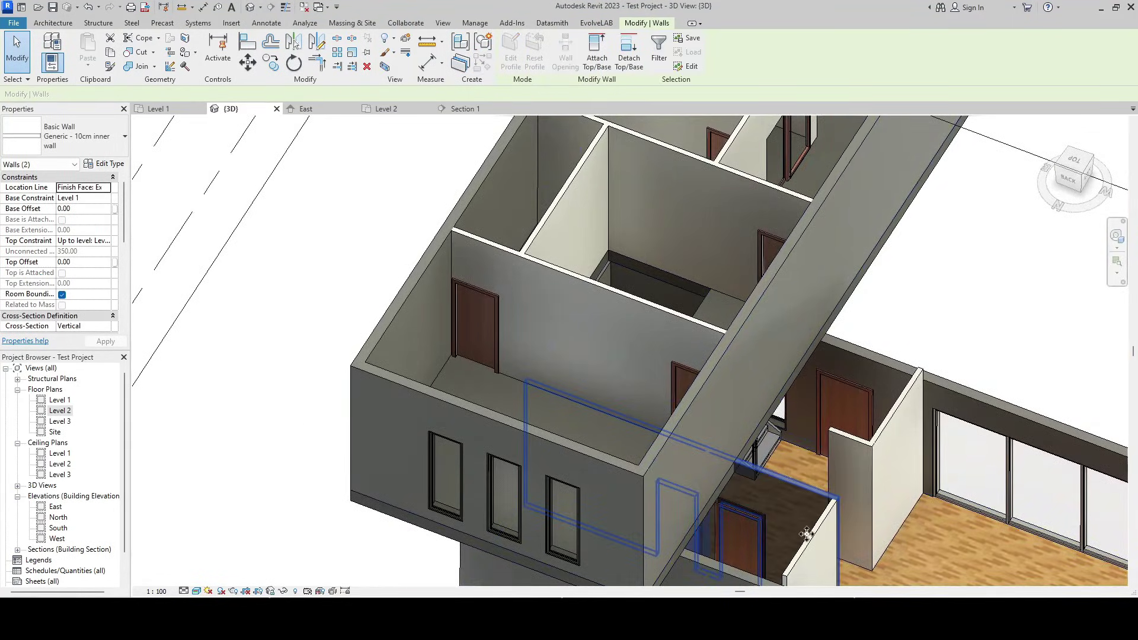
pyautogui.keyDown('ctrl'); pyautogui.click(862, 490); pyautogui.keyUp('ctrl')
pyautogui.keyDown('ctrl'); pyautogui.click(890, 427); pyautogui.keyUp('ctrl')
pyautogui.moveTo(889, 427)
pyautogui.keyDown('shift'); pyautogui.mouseDown(button='middle')
pyautogui.moveTo(775, 499)
pyautogui.moveTo(721, 441)
pyautogui.moveTo(783, 178)
pyautogui.moveTo(804, 307)
pyautogui.moveTo(725, 165)
pyautogui.moveTo(526, 158)
pyautogui.moveTo(347, 183)
pyautogui.moveTo(507, 303)
pyautogui.moveTo(266, 267)
pyautogui.mouseUp(button='middle'); pyautogui.keyUp('shift')
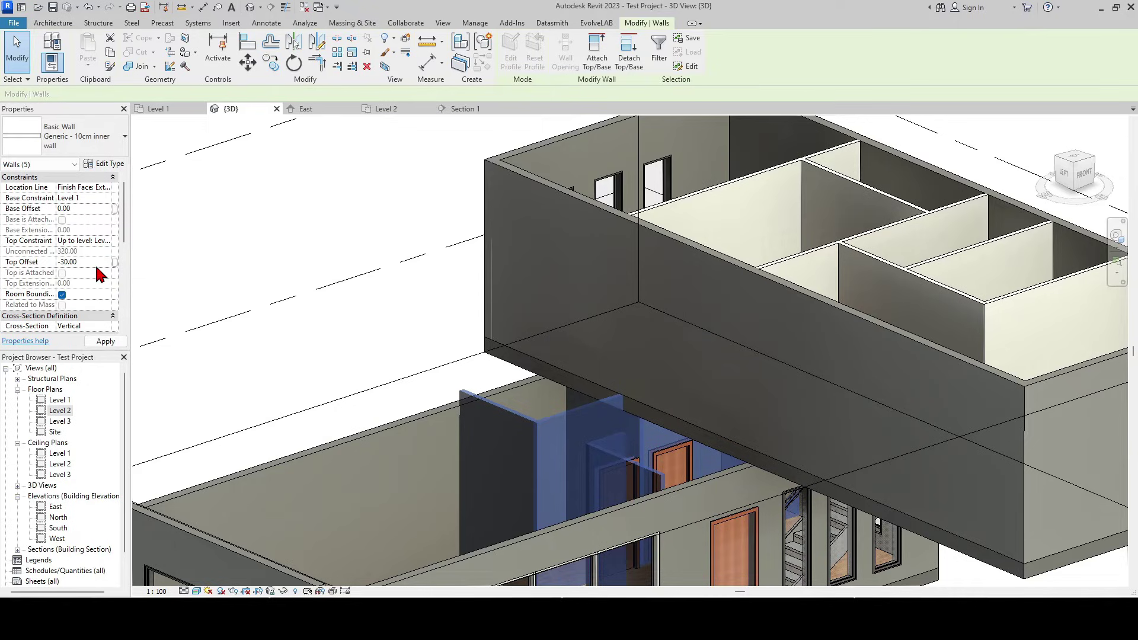
pyautogui.press('Escape')
pyautogui.scroll(-3, 480, 338)
pyautogui.moveTo(481, 338)
pyautogui.keyDown('shift'); pyautogui.mouseDown(button='middle')
pyautogui.moveTo(307, 587)
pyautogui.moveTo(778, 449)
pyautogui.moveTo(800, 374)
pyautogui.moveTo(811, 449)
pyautogui.moveTo(971, 241)
pyautogui.moveTo(698, 404)
pyautogui.moveTo(881, 245)
pyautogui.moveTo(836, 356)
pyautogui.moveTo(756, 265)
pyautogui.moveTo(814, 290)
pyautogui.mouseUp(button='middle'); pyautogui.keyUp('shift')
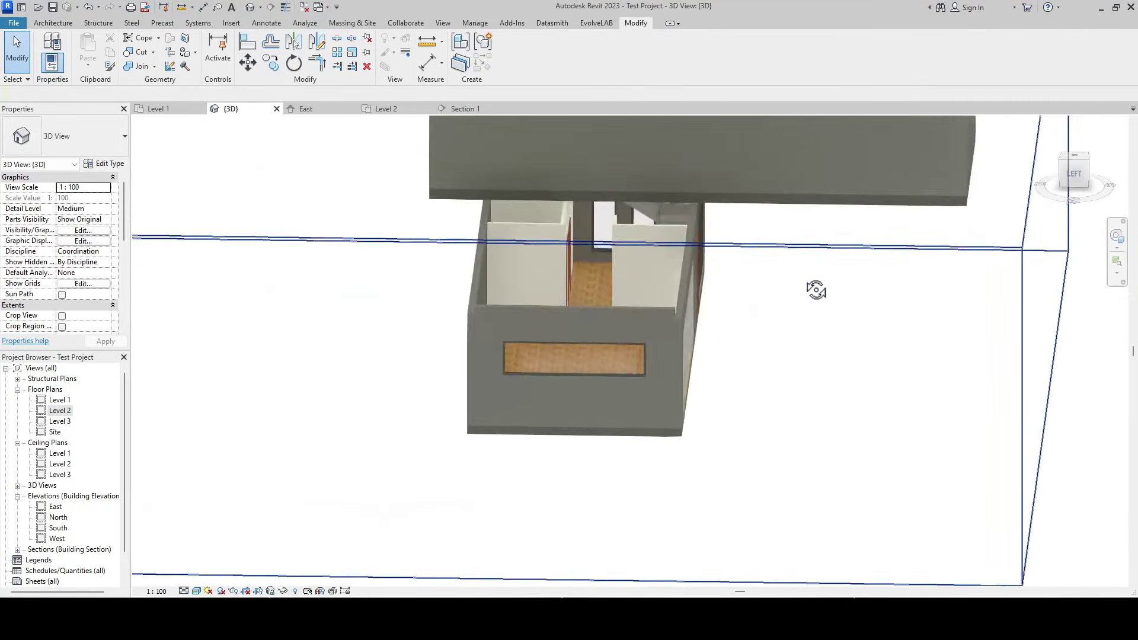
pyautogui.click(636, 309)
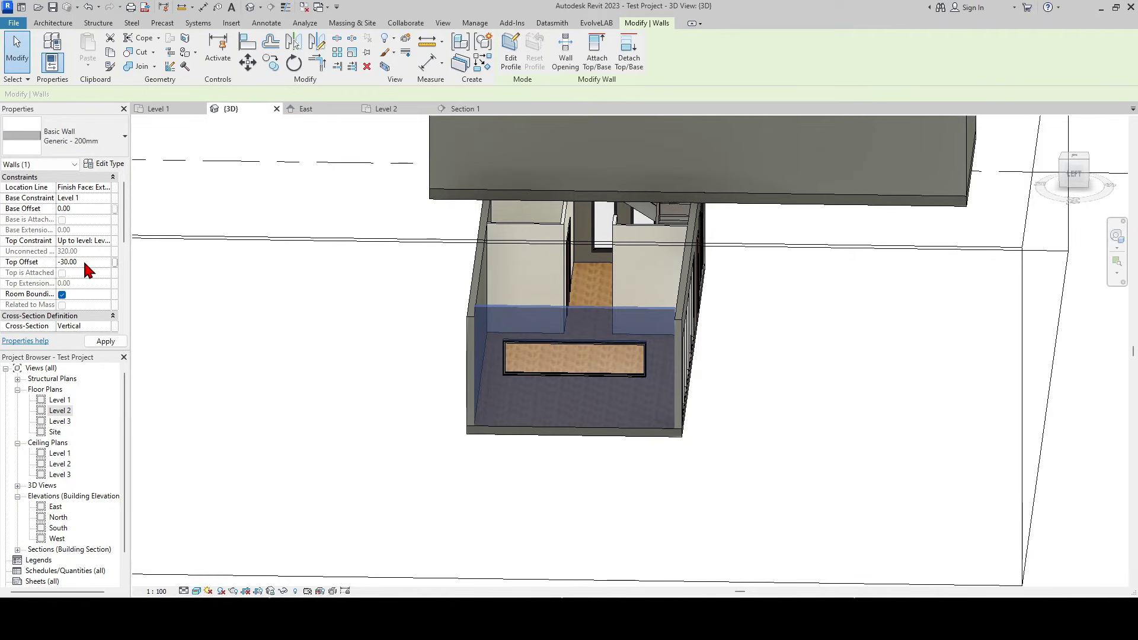
pyautogui.click(880, 378)
# - Finish the Level 2 floor boundary edit without attaching walls
pyautogui.click(742, 214)
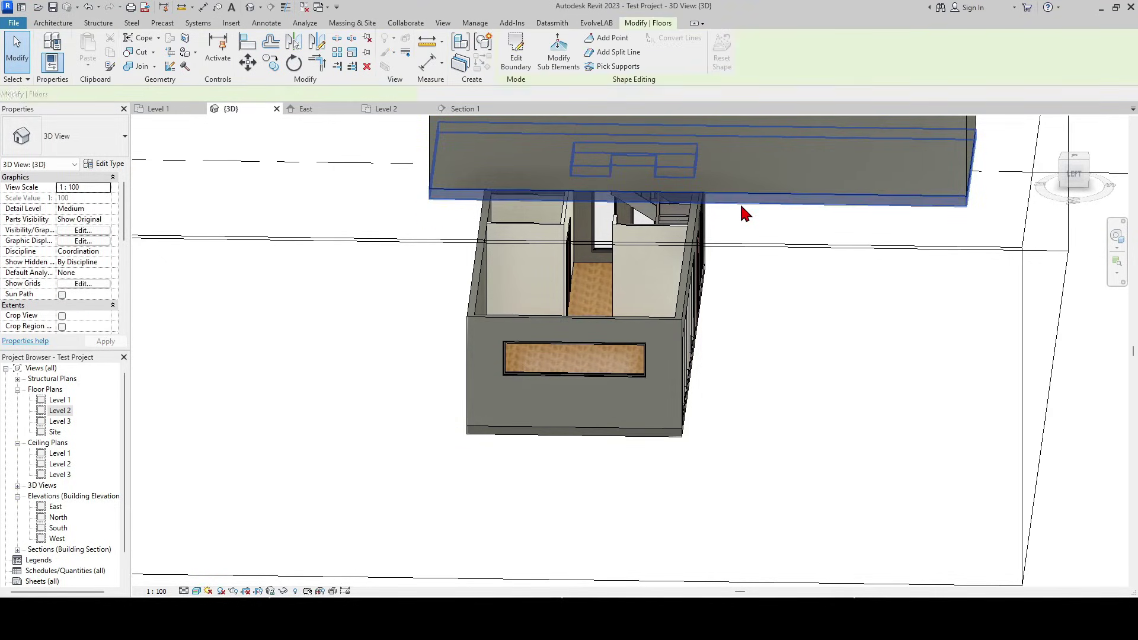
pyautogui.click(515, 58)
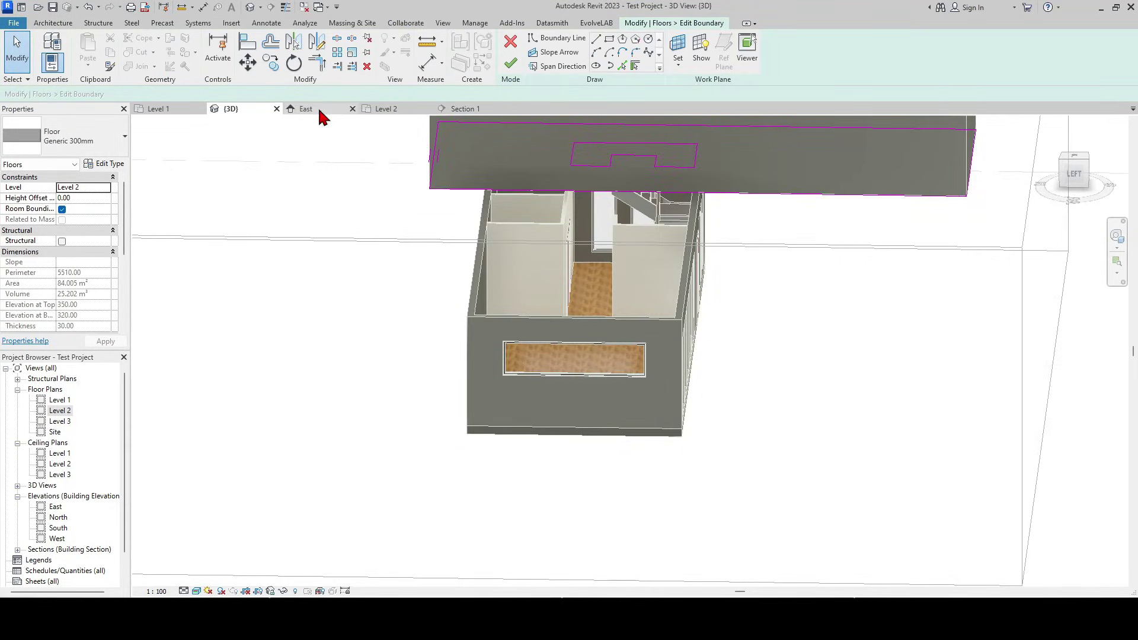
pyautogui.click(385, 109)
pyautogui.scroll(-3, 542, 373)
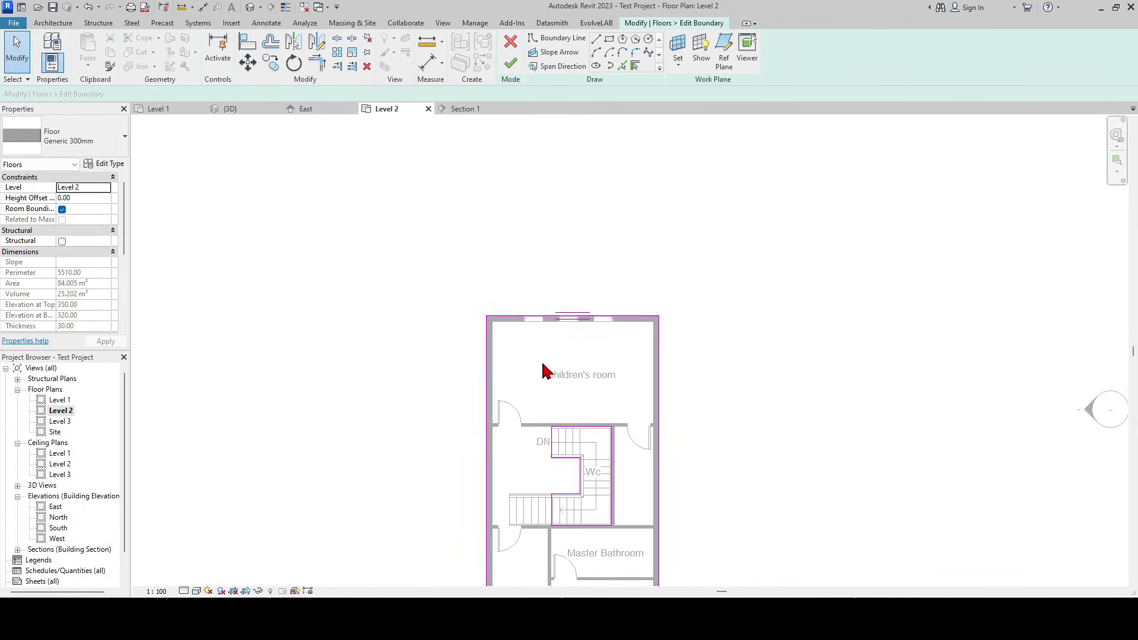
pyautogui.scroll(-2, 670, 214)
pyautogui.click(511, 64)
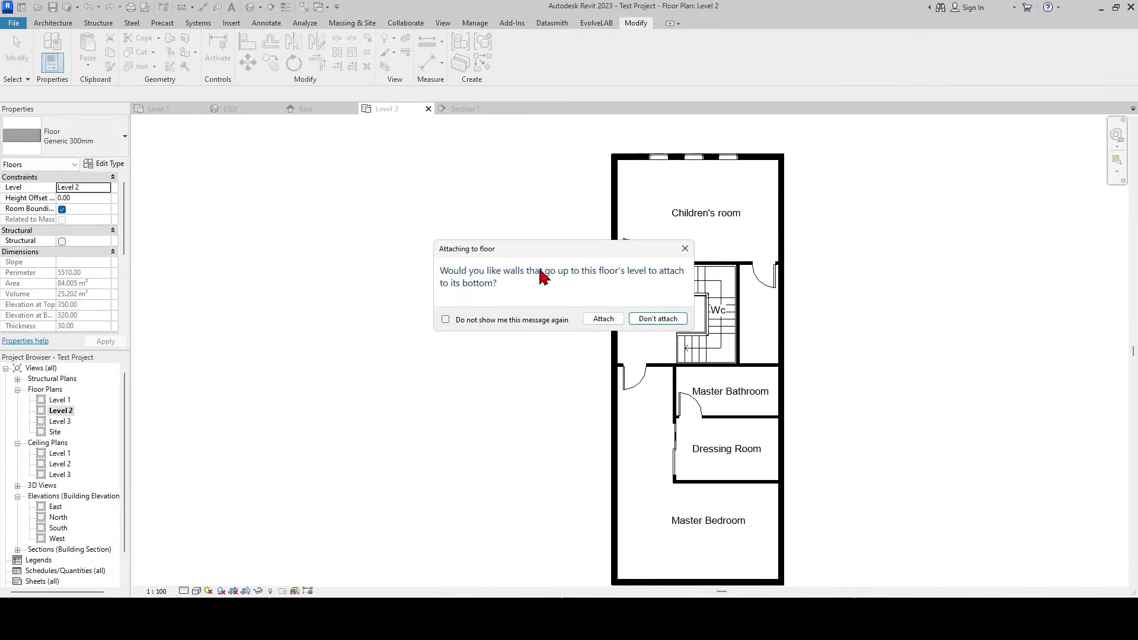
pyautogui.click(658, 319)
# - Set the Level 2 plan's underlay base level to Level 1
pyautogui.click(534, 329)
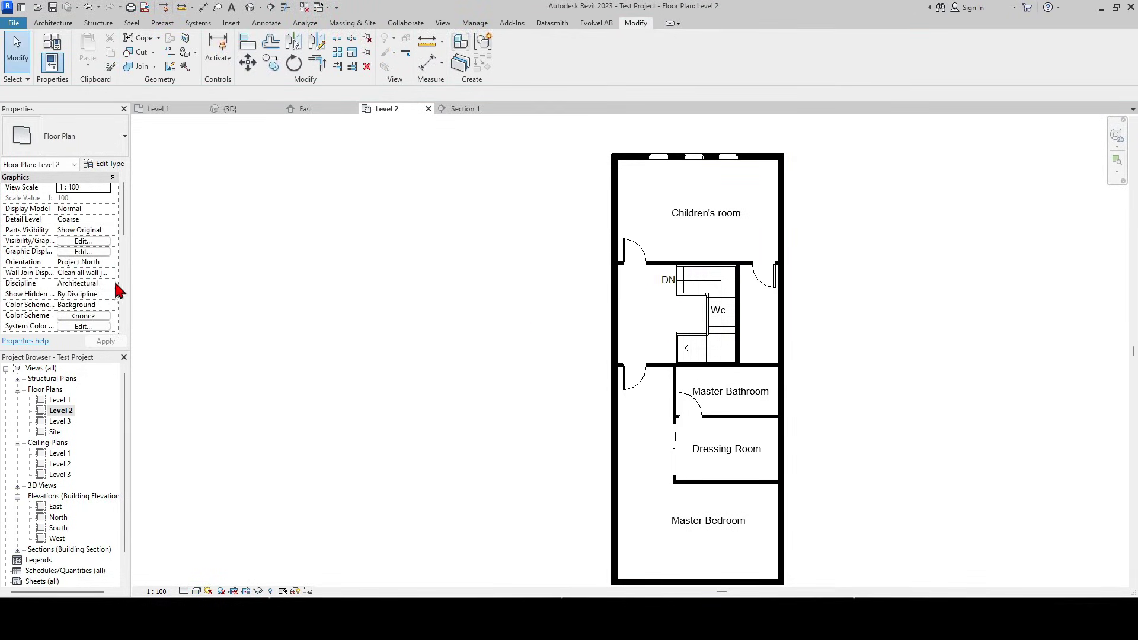
pyautogui.scroll(-5, 89, 267)
pyautogui.click(106, 252)
pyautogui.click(70, 271)
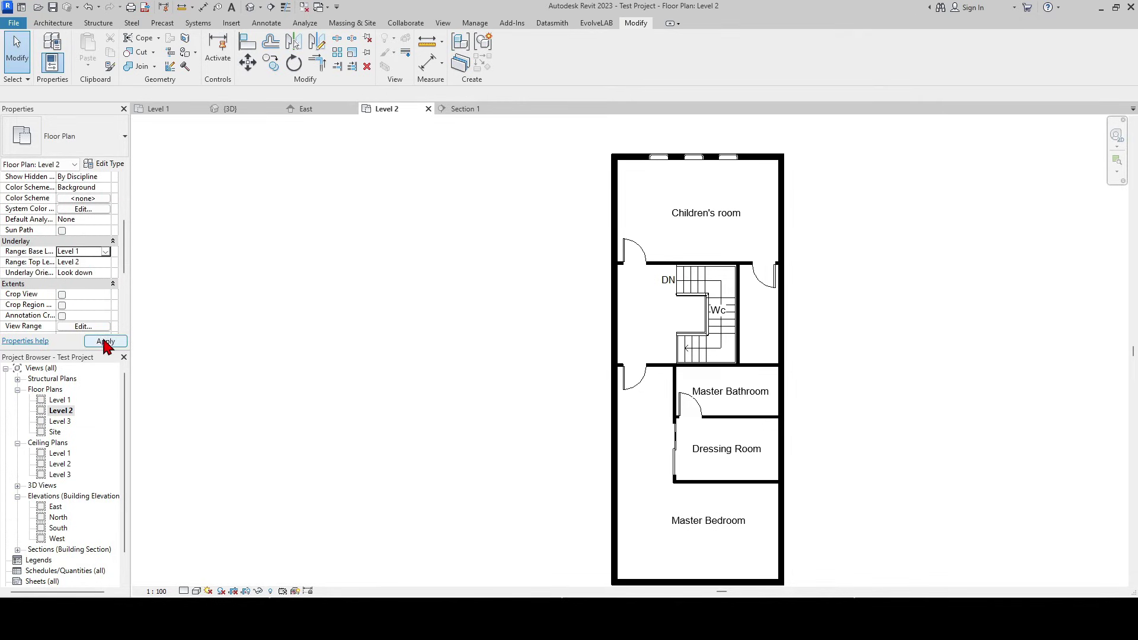
pyautogui.click(105, 342)
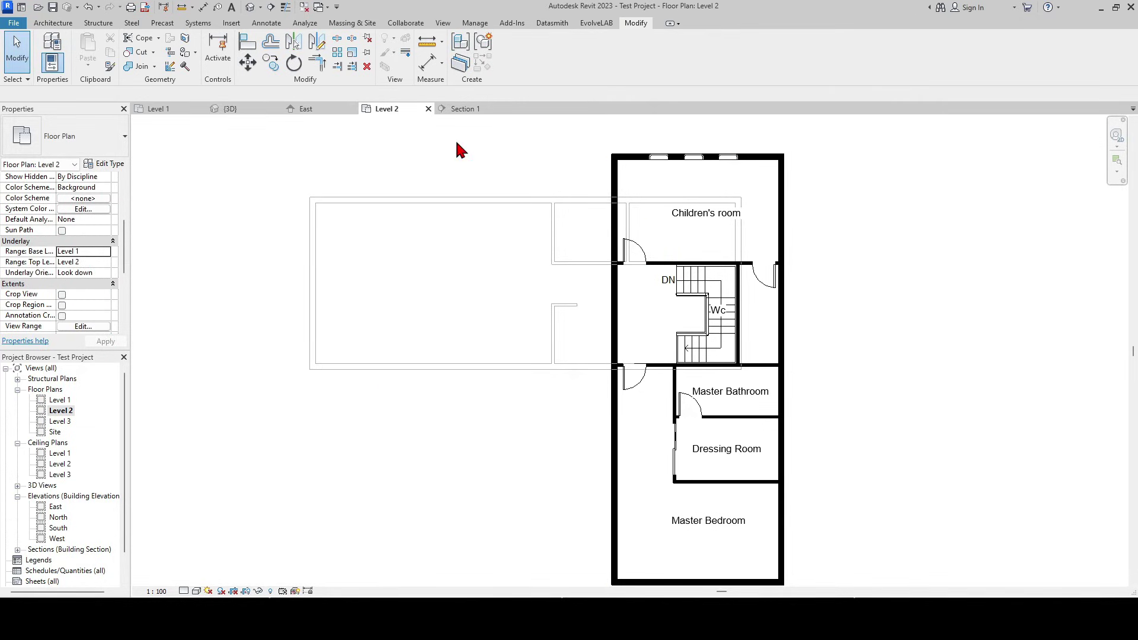
# - Box-select the Level 2 plan and filter the selection to Floors only
pyautogui.click(658, 188)
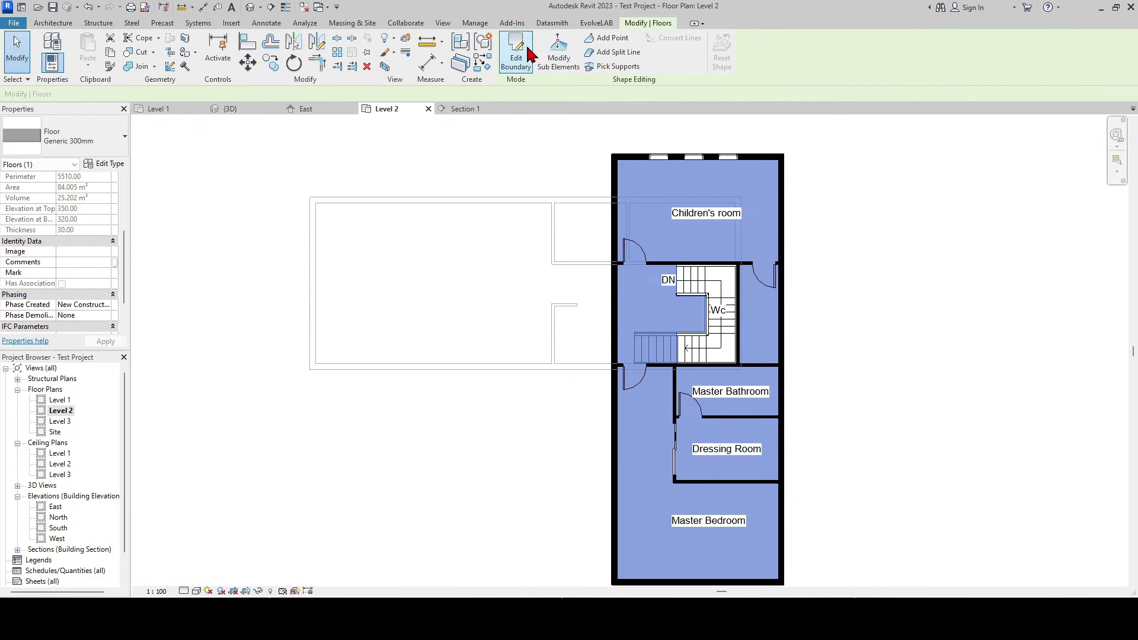
pyautogui.click(945, 364)
pyautogui.scroll(-1, 889, 534)
pyautogui.scroll(1, 644, 103)
pyautogui.moveTo(887, 542); pyautogui.dragTo(644, 102)
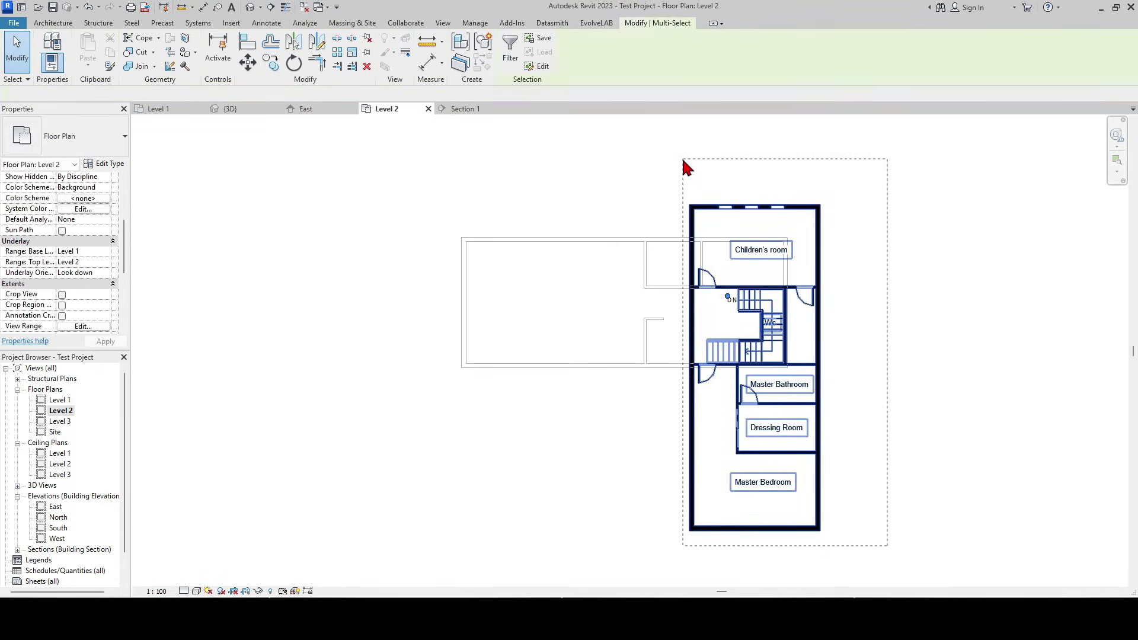
pyautogui.click(510, 49)
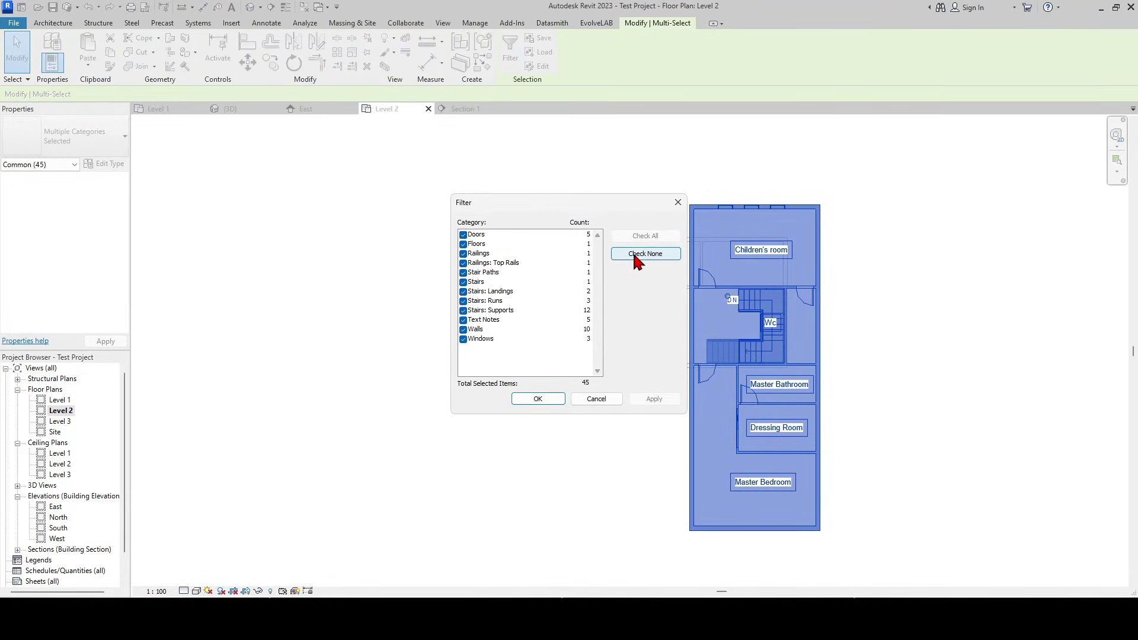
pyautogui.click(636, 255)
pyautogui.click(484, 244)
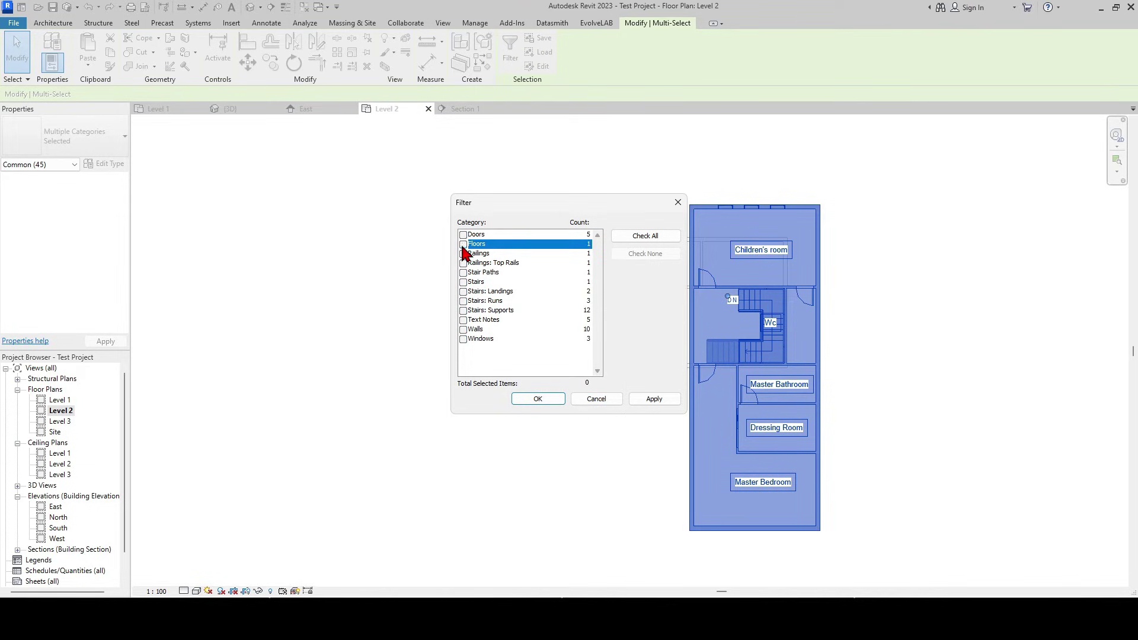
pyautogui.click(531, 400)
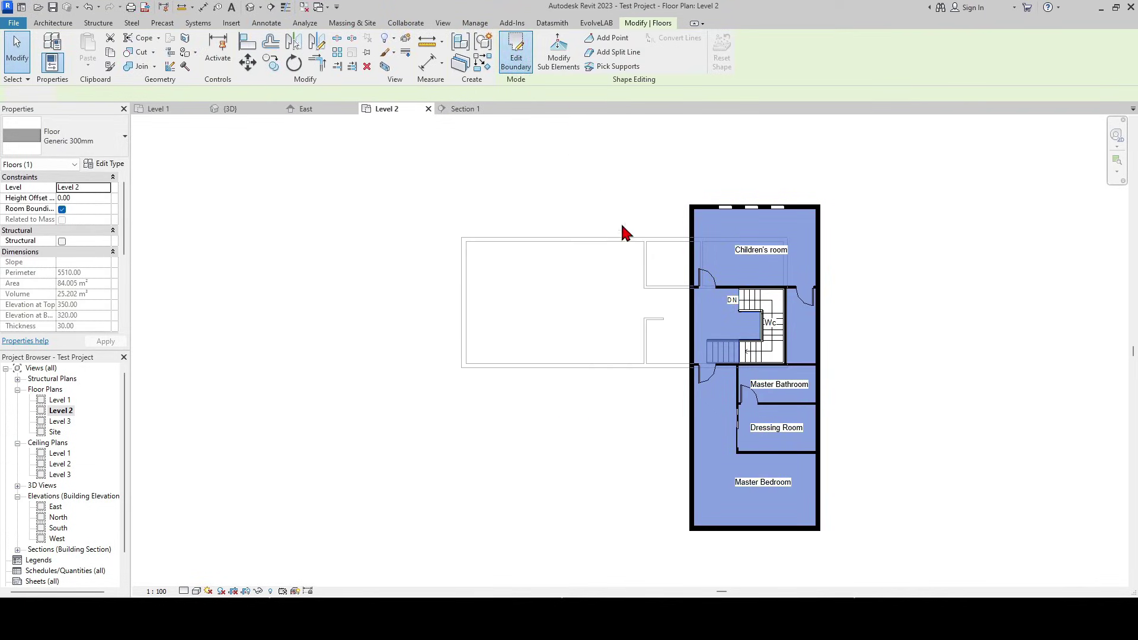
# - Add floor boundary lines along the lower wing's top, left and bottom underlay edges
pyautogui.doubleClick(693, 235)
pyautogui.scroll(2, 694, 303)
pyautogui.scroll(1, 723, 261)
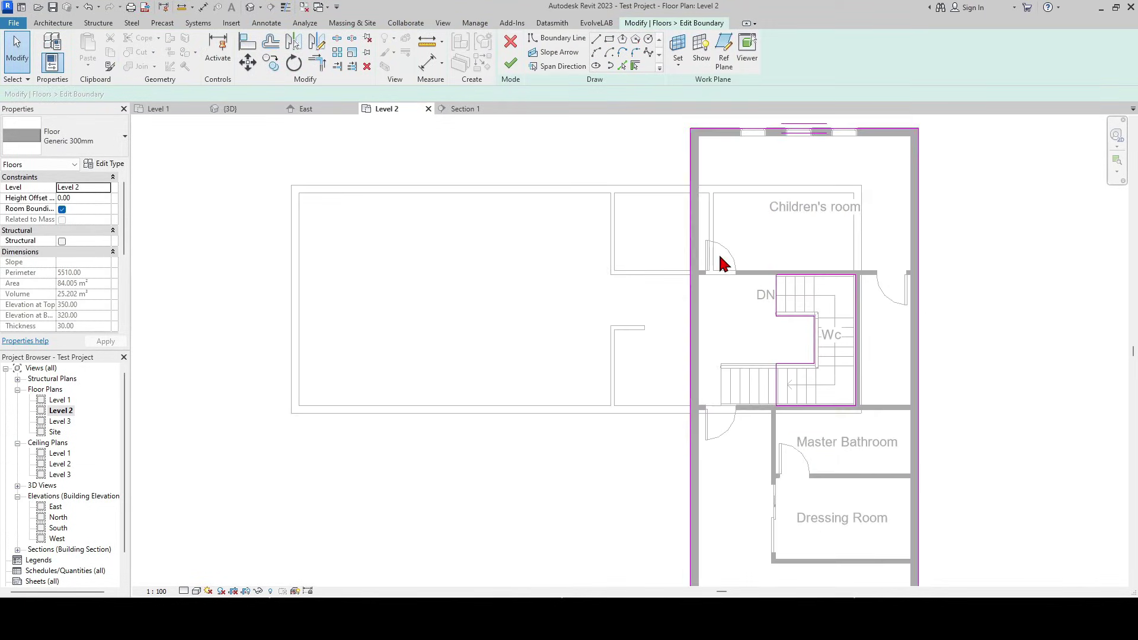
pyautogui.click(628, 71)
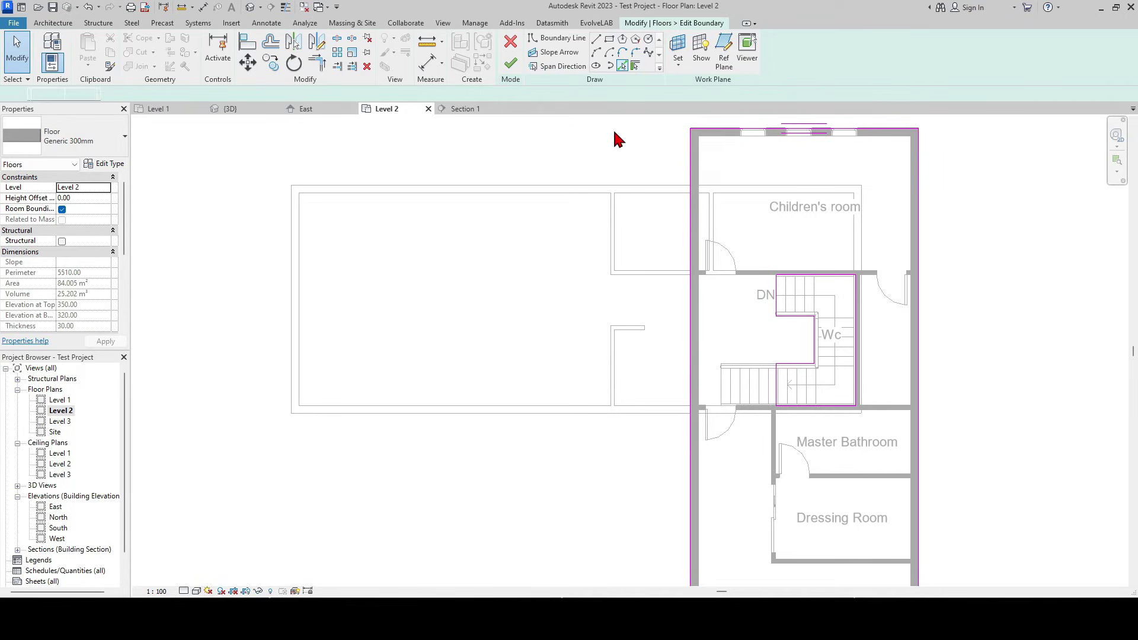
pyautogui.click(519, 184)
pyautogui.click(295, 391)
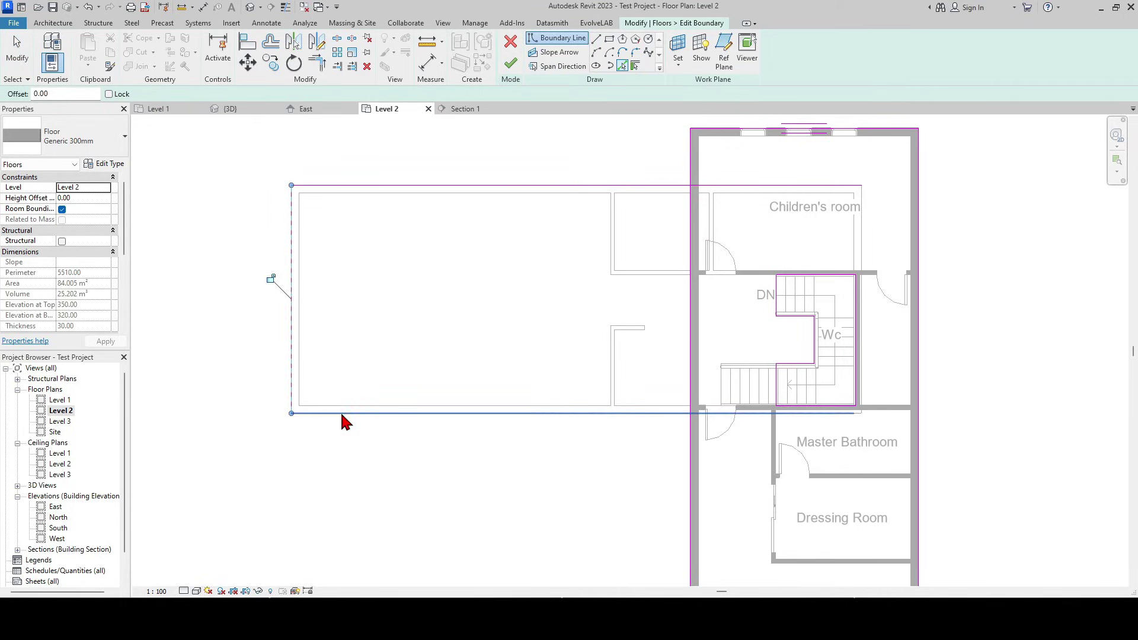
pyautogui.click(347, 409)
pyautogui.press('Escape')
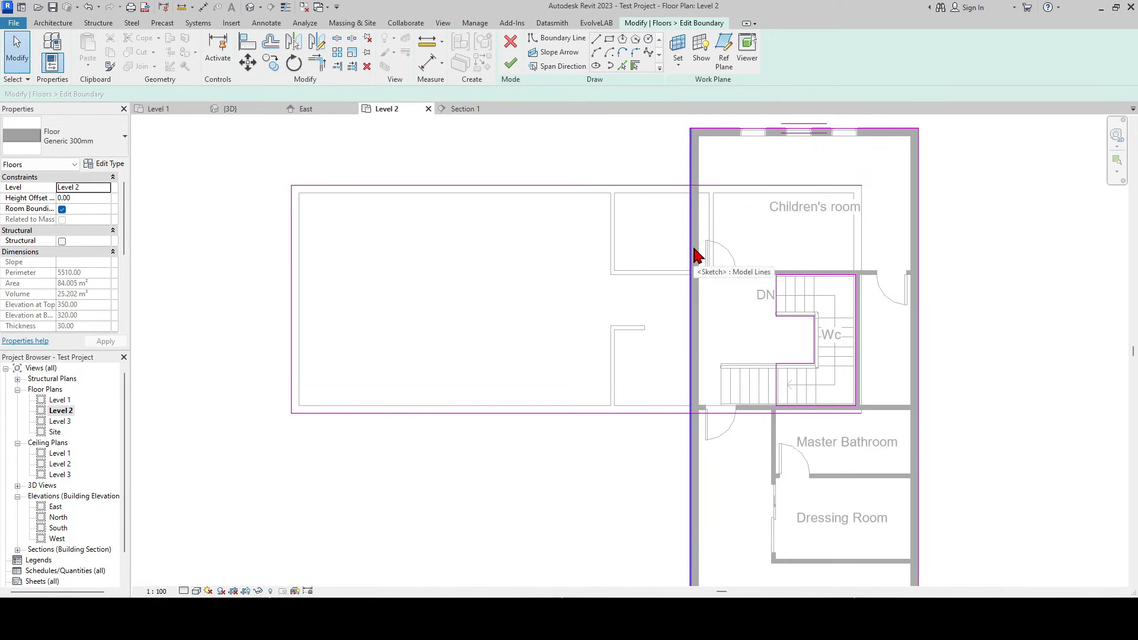
# - Trim the side boundary line to the top and bottom corners and finish the sketch
pyautogui.press('t')
pyautogui.press('r')
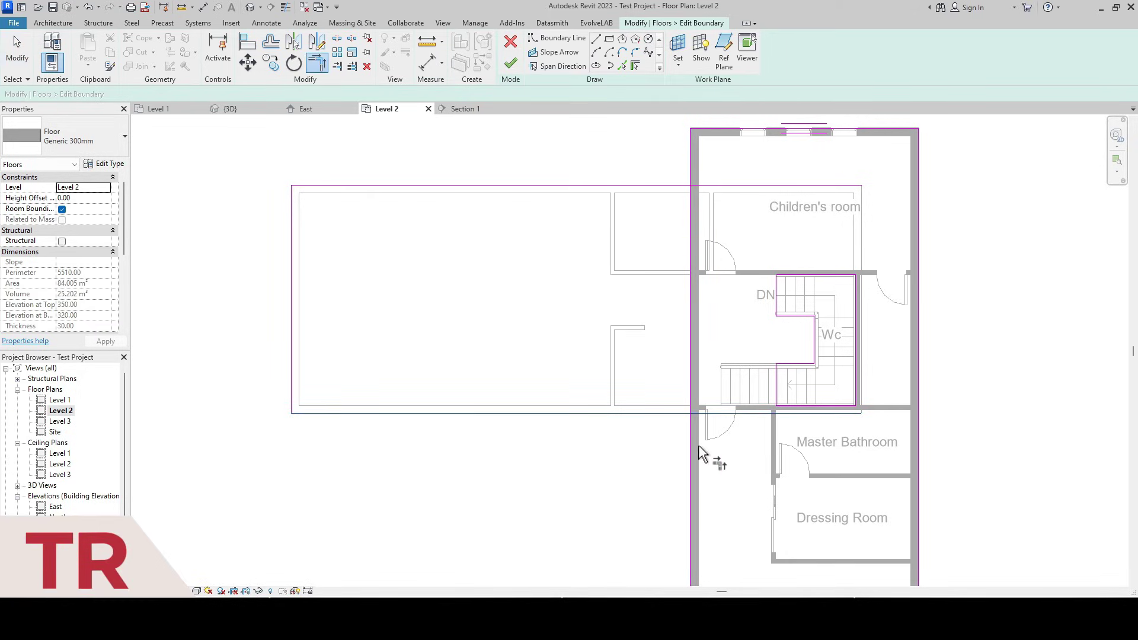
pyautogui.click(696, 444)
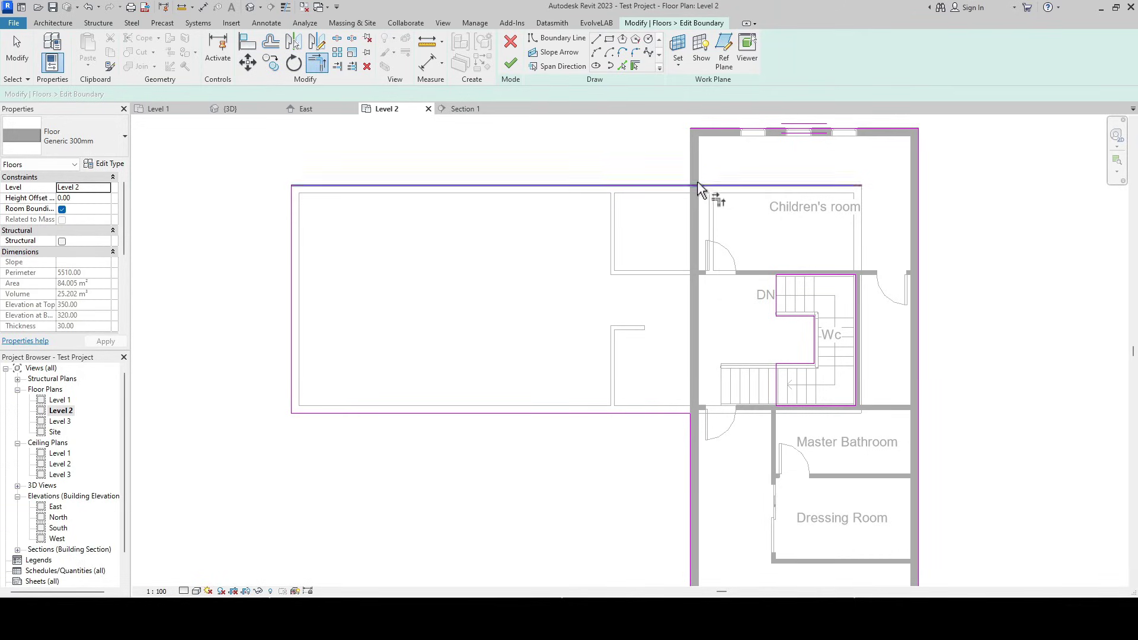
pyautogui.click(693, 273)
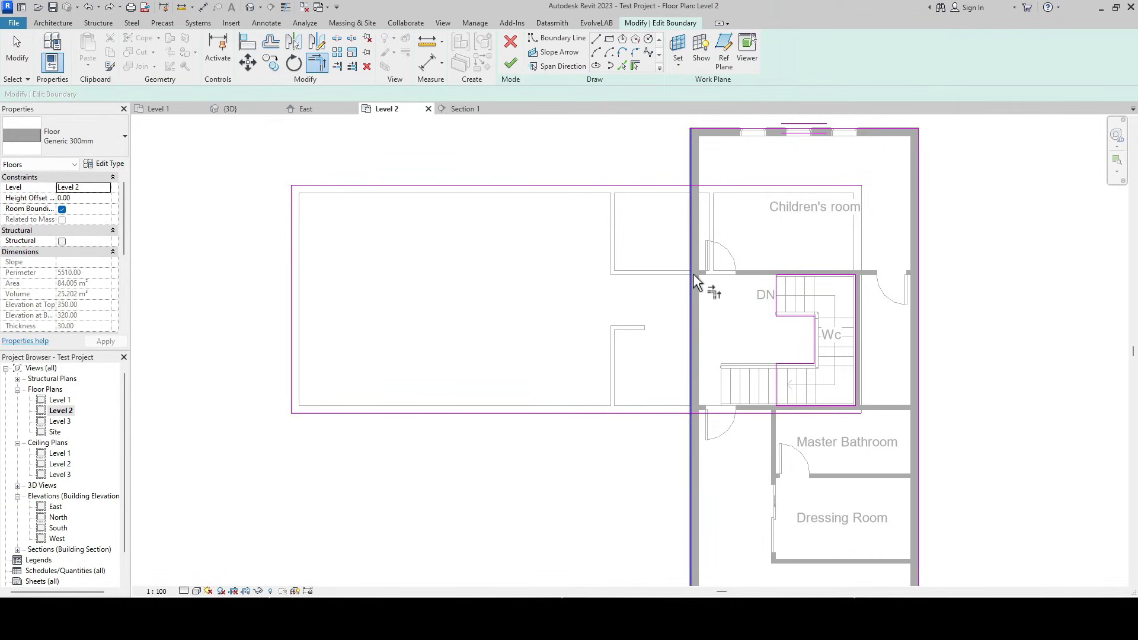
pyautogui.press('Escape')
pyautogui.press('s')
pyautogui.press('l')
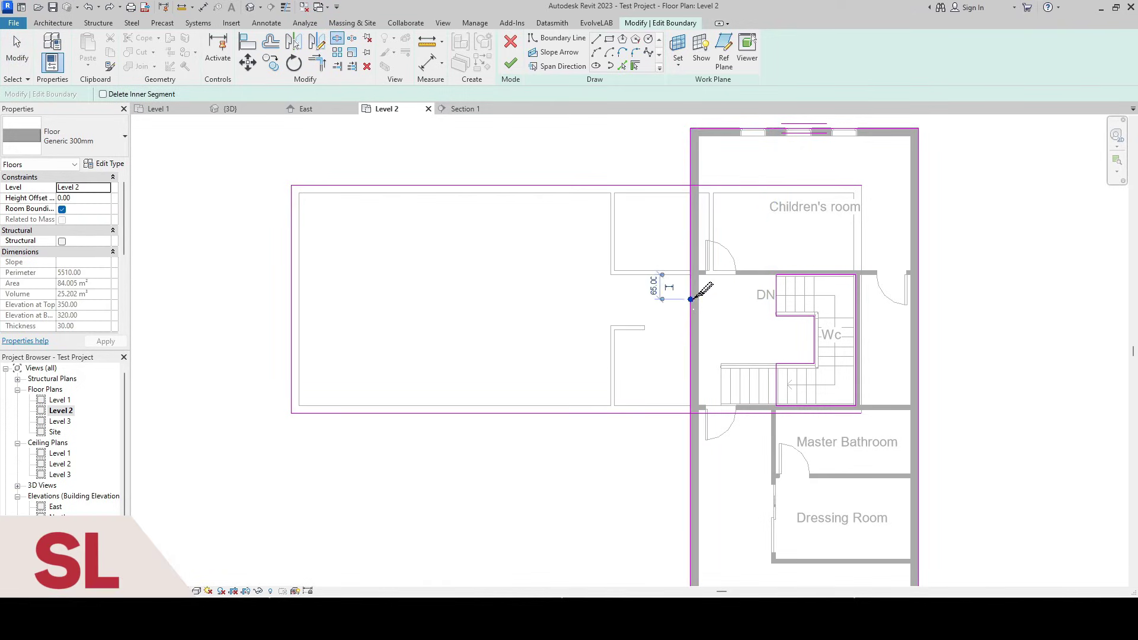
pyautogui.press('Escape')
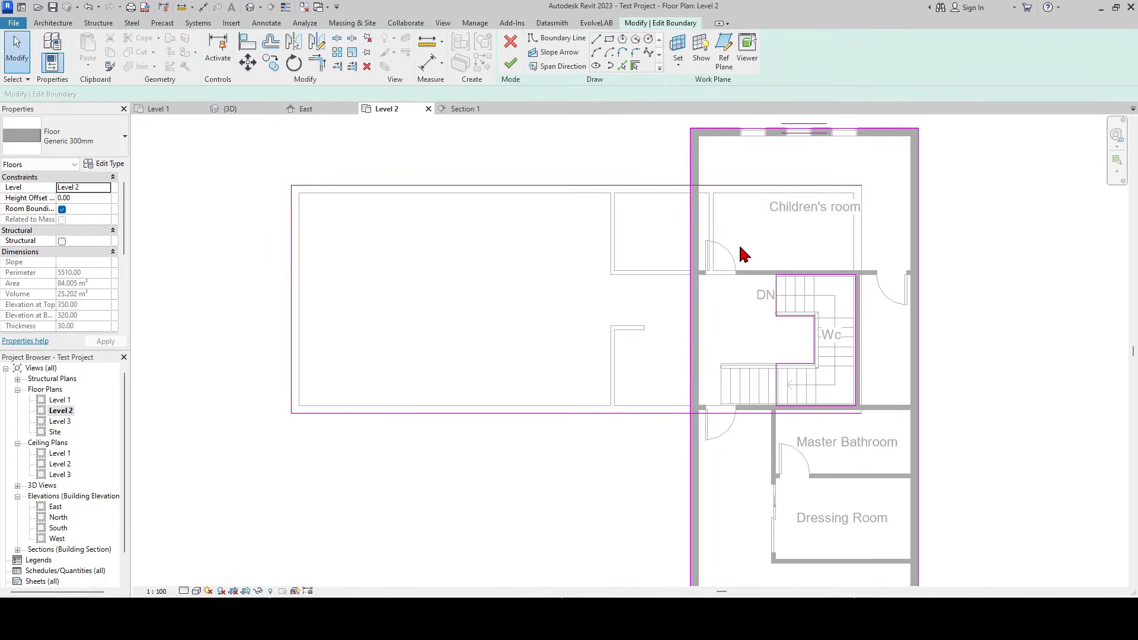
pyautogui.press('t')
pyautogui.press('r')
pyautogui.click(662, 187)
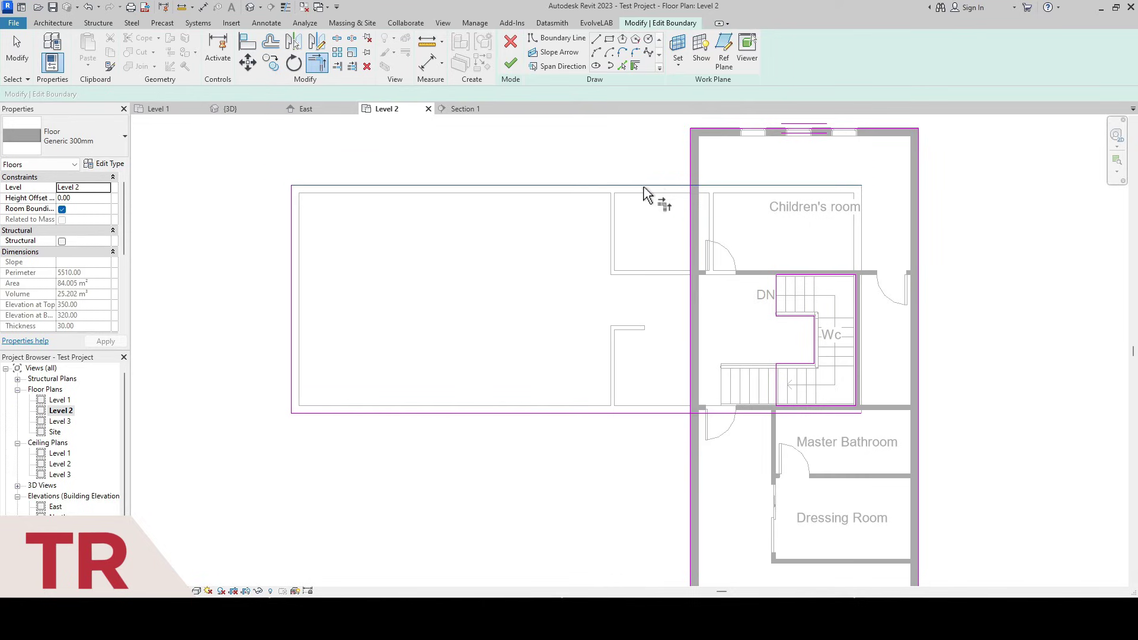
pyautogui.click(693, 164)
pyautogui.click(663, 412)
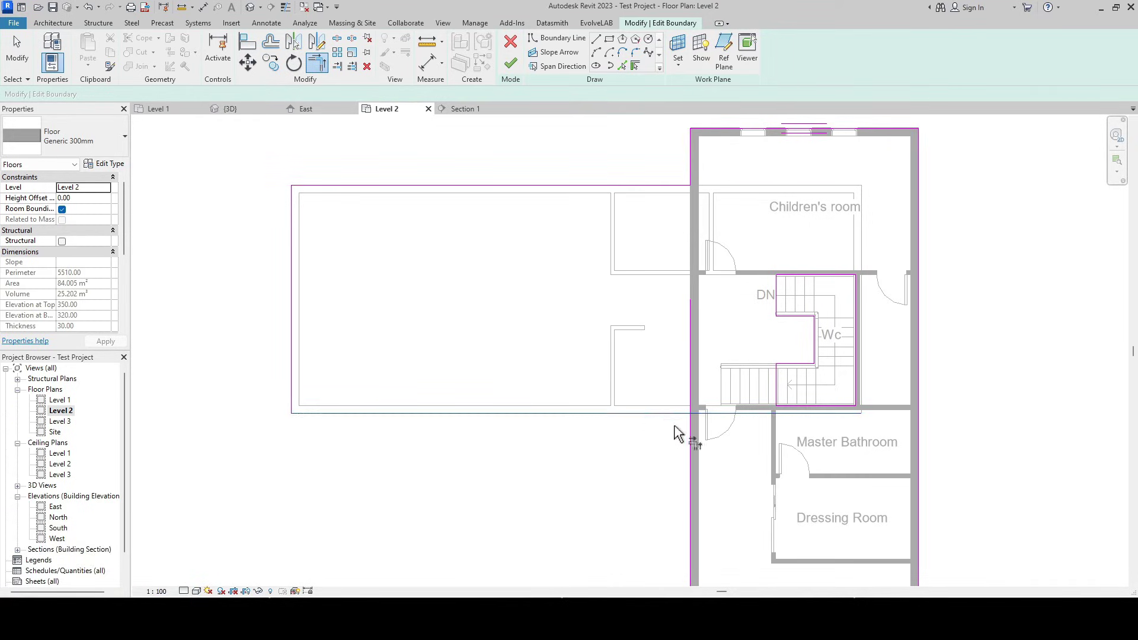
pyautogui.click(691, 355)
pyautogui.scroll(-2, 702, 391)
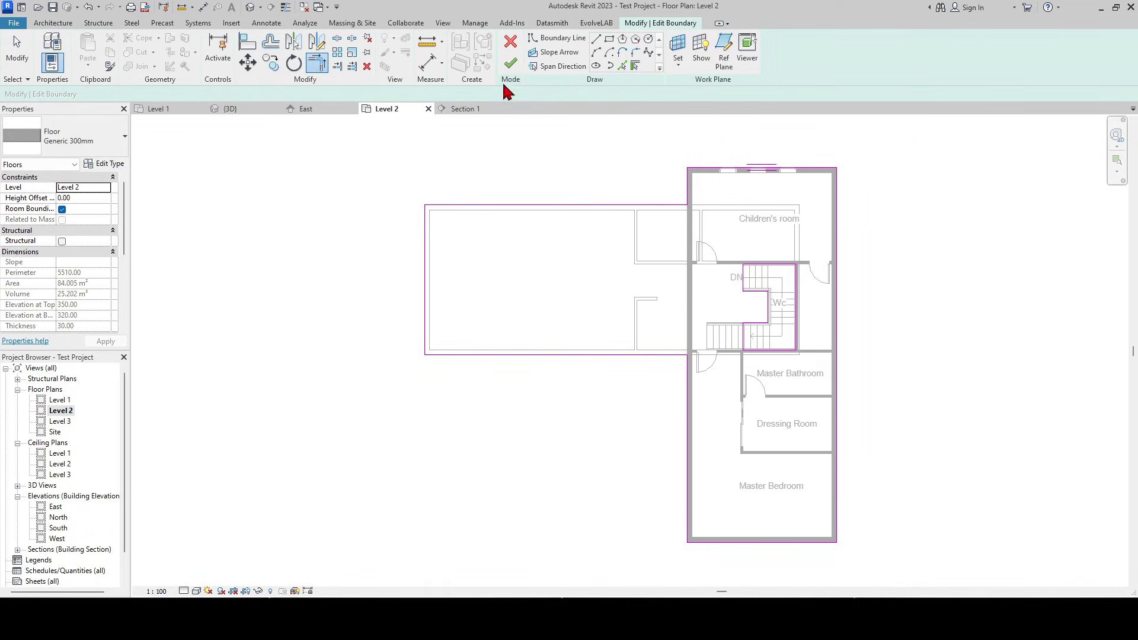
pyautogui.click(511, 63)
# - Skip wall attachment and orbit the 3D view to check the floor over the lower wing
pyautogui.click(657, 319)
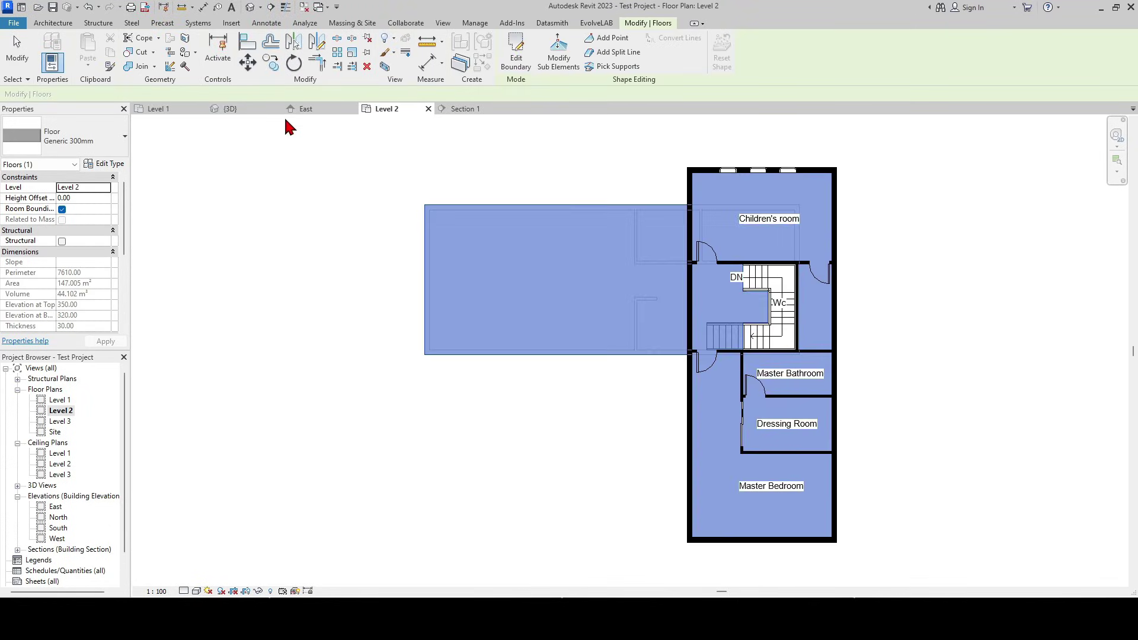
pyautogui.click(230, 108)
pyautogui.scroll(-5, 847, 478)
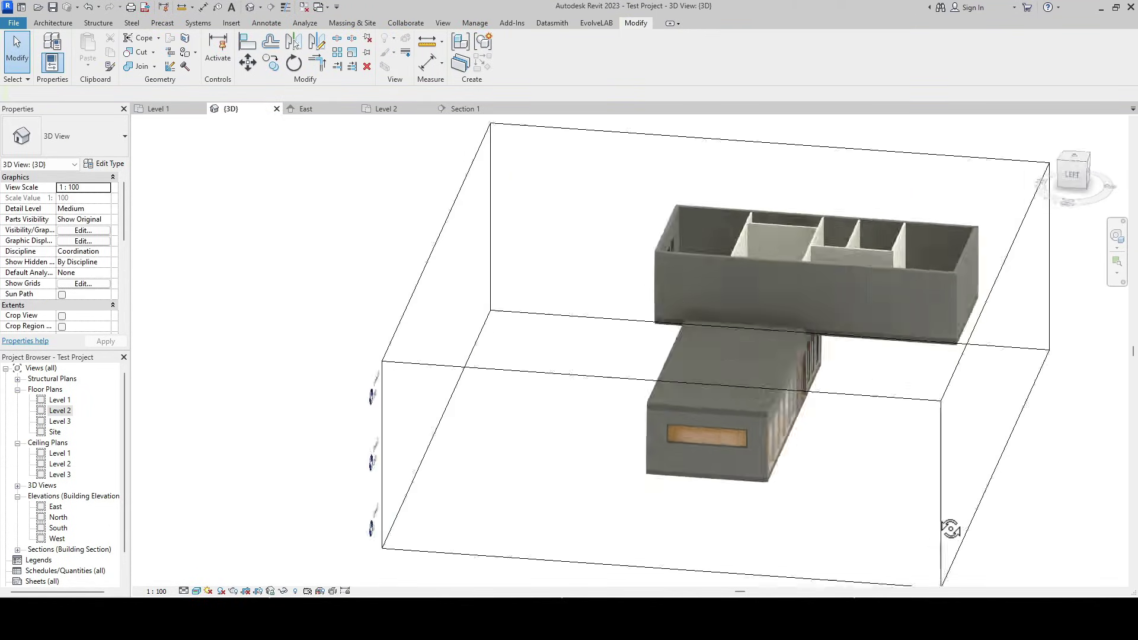
pyautogui.moveTo(943, 525)
pyautogui.keyDown('shift'); pyautogui.mouseDown(button='middle')
pyautogui.moveTo(1018, 436)
pyautogui.moveTo(978, 478)
pyautogui.moveTo(899, 519)
pyautogui.moveTo(1073, 453)
pyautogui.moveTo(1092, 367)
pyautogui.moveTo(879, 473)
pyautogui.moveTo(1001, 472)
pyautogui.moveTo(879, 480)
pyautogui.moveTo(860, 415)
pyautogui.moveTo(867, 400)
pyautogui.moveTo(868, 476)
pyautogui.moveTo(841, 467)
pyautogui.mouseUp(button='middle'); pyautogui.keyUp('shift')
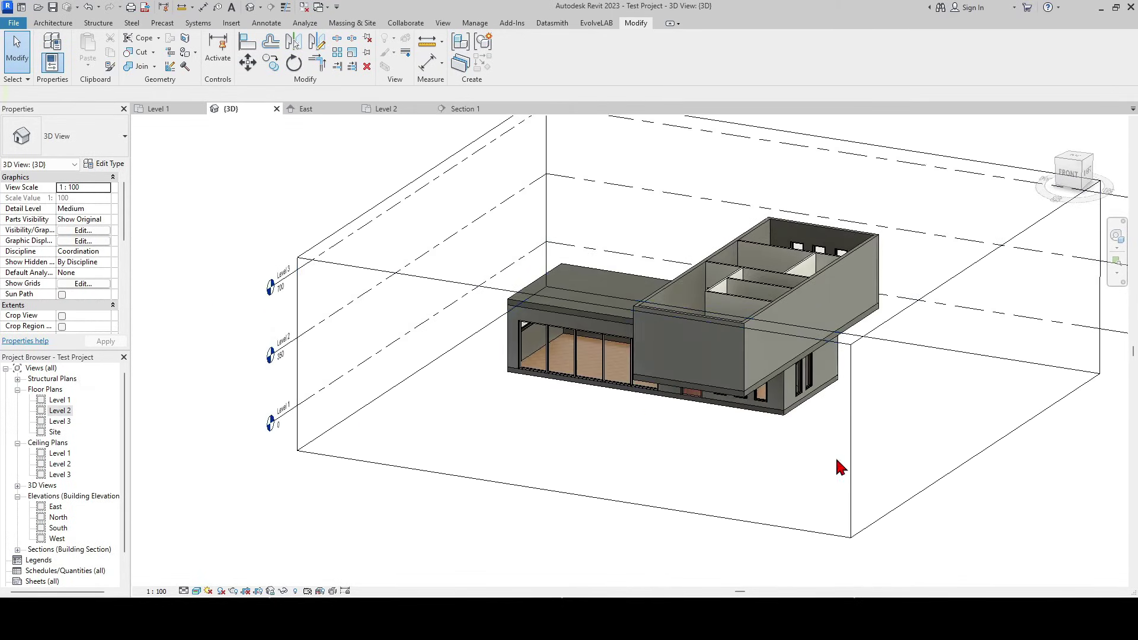
# - Place two more windows of the same type in the Level 2 right-hand wall
pyautogui.click(386, 108)
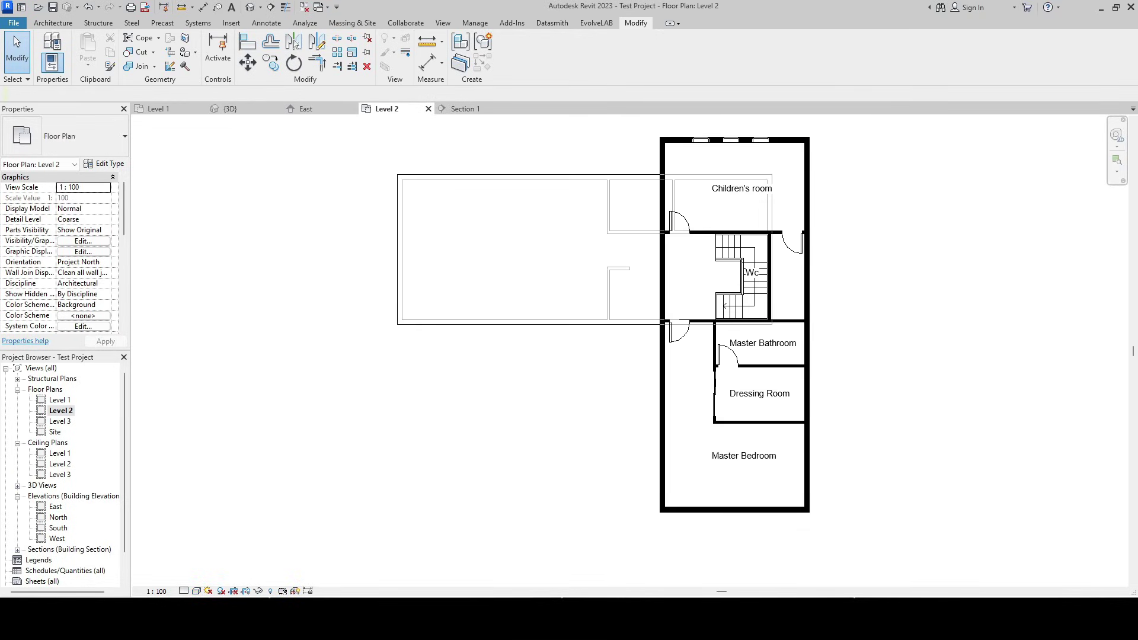
pyautogui.scroll(2, 761, 163)
pyautogui.scroll(1, 752, 148)
pyautogui.click(752, 147)
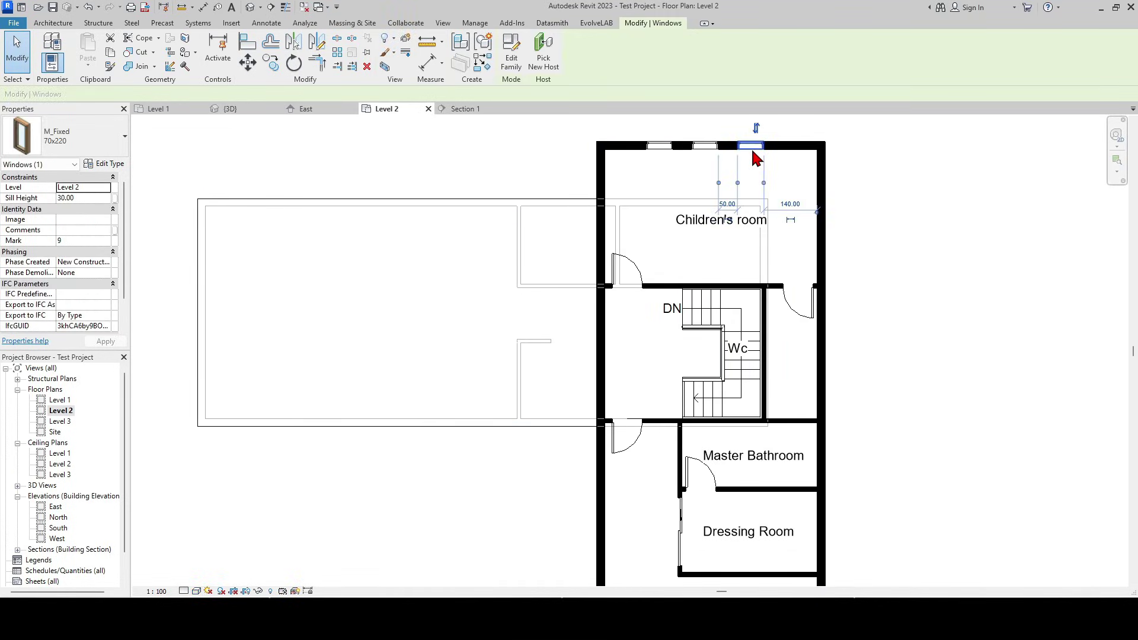
pyautogui.press('c')
pyautogui.press('s')
pyautogui.scroll(2, 827, 266)
pyautogui.scroll(1, 828, 302)
pyautogui.scroll(1, 820, 309)
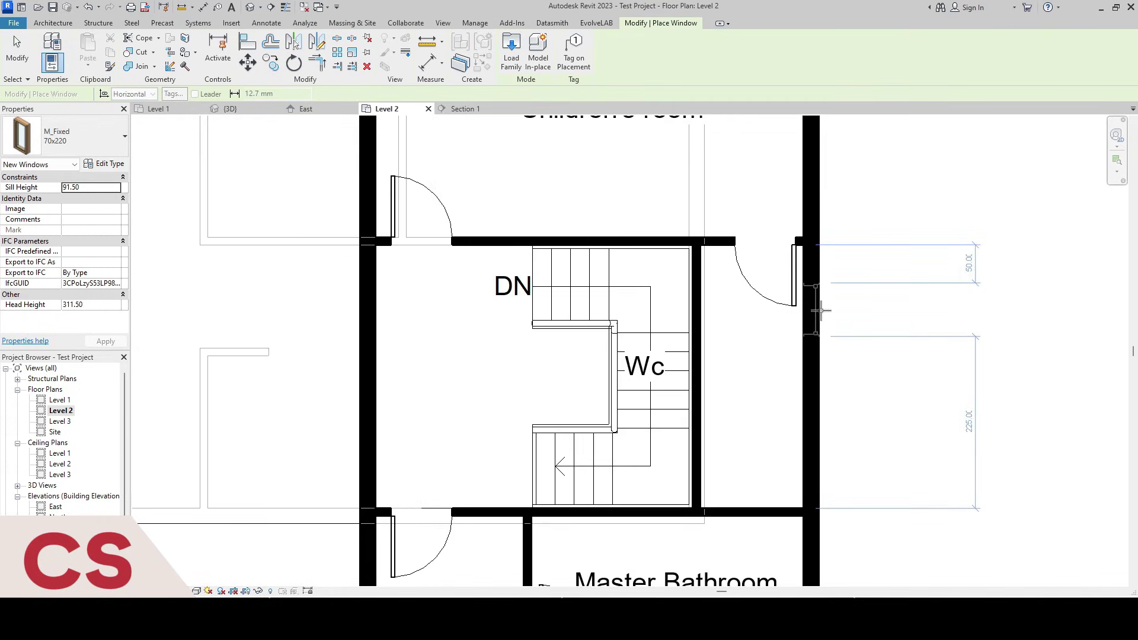
pyautogui.click(824, 310)
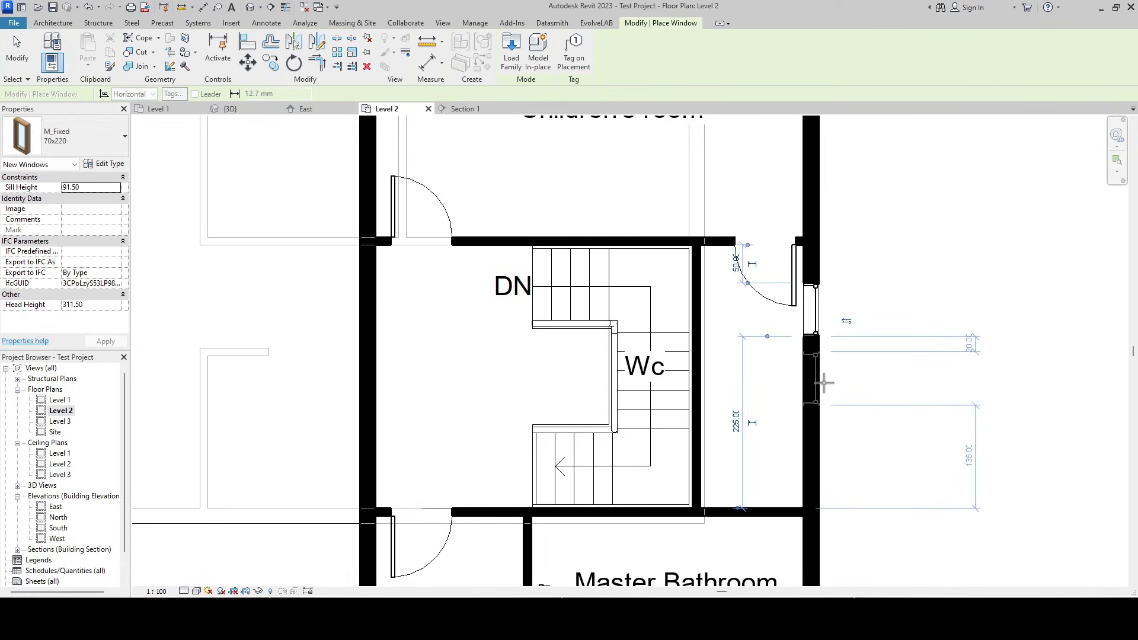
pyautogui.click(824, 394)
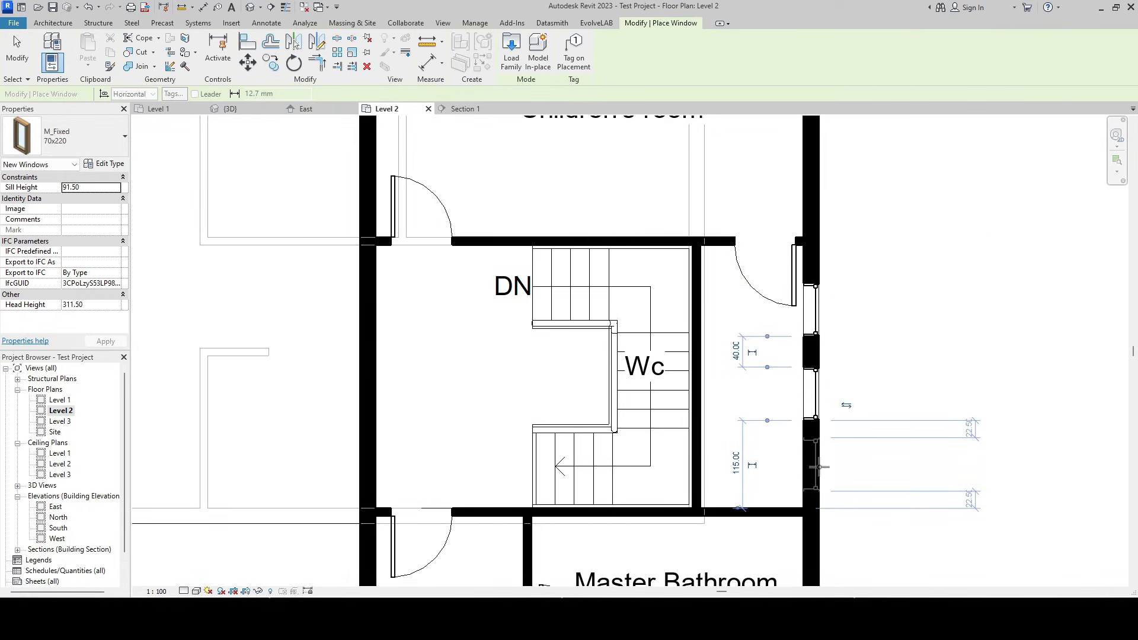
pyautogui.scroll(1, 820, 480)
pyautogui.scroll(1, 820, 480)
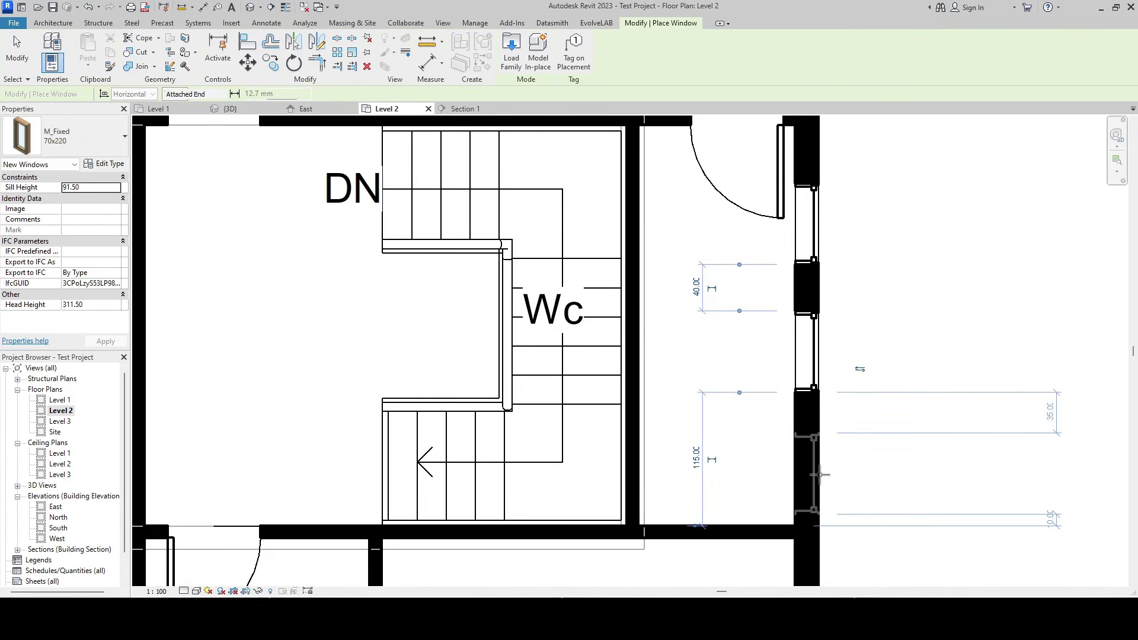
pyautogui.scroll(-1, 818, 476)
pyautogui.press('Escape')
# - Check a right-wall window's distance to the wall end, leaving it unchanged
pyautogui.click(820, 386)
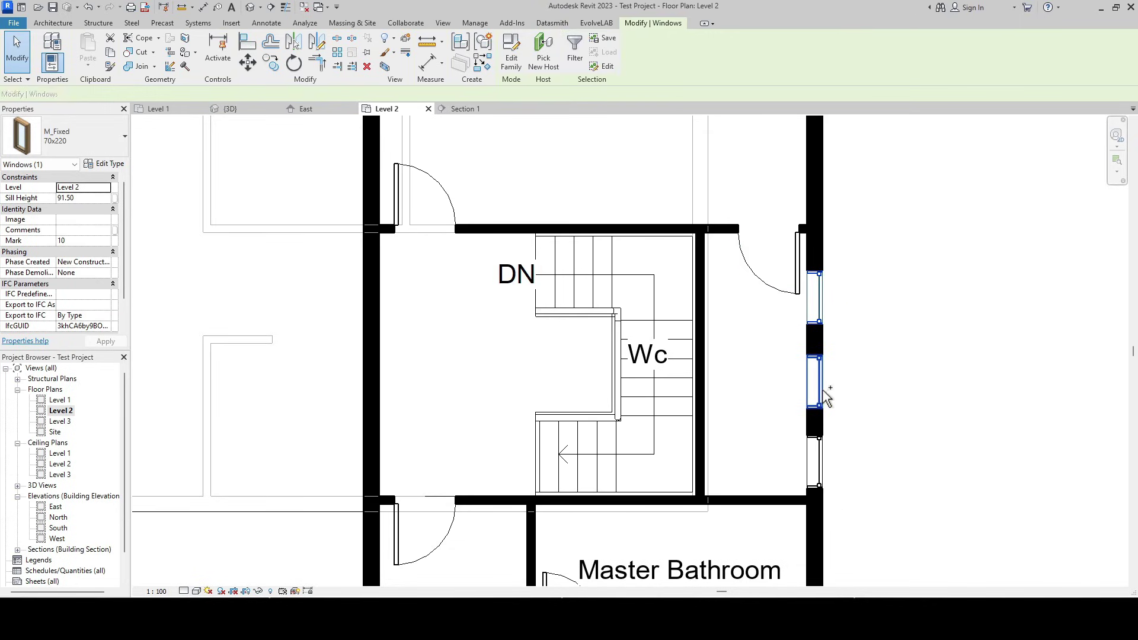
pyautogui.keyDown('ctrl'); pyautogui.click(825, 394); pyautogui.keyUp('ctrl')
pyautogui.click(871, 418)
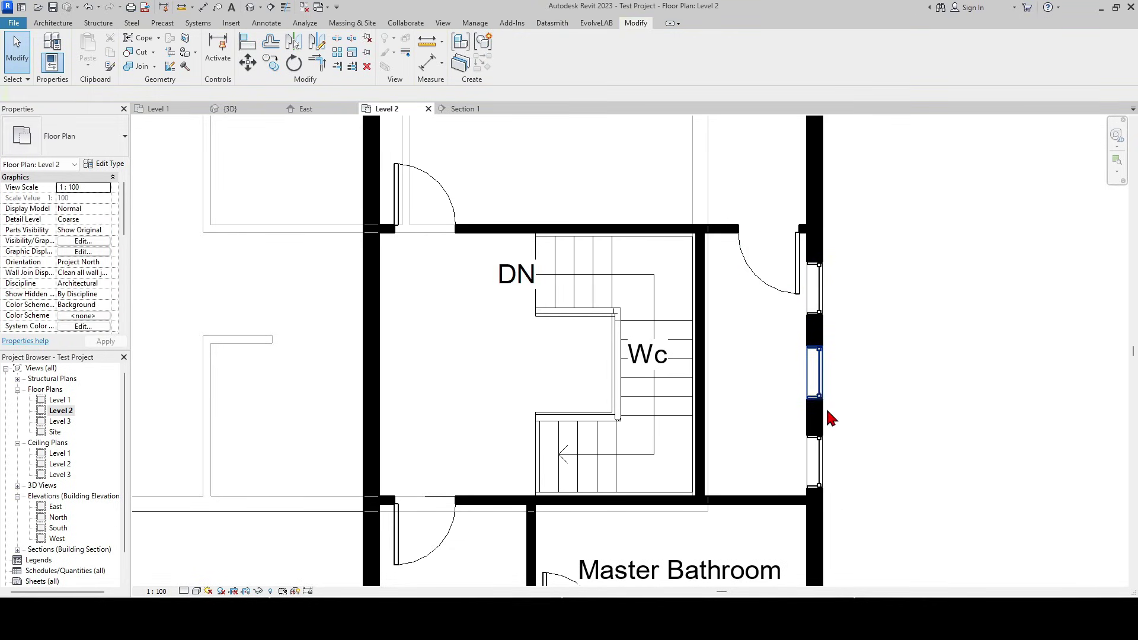
pyautogui.click(819, 462)
pyautogui.scroll(1, 818, 463)
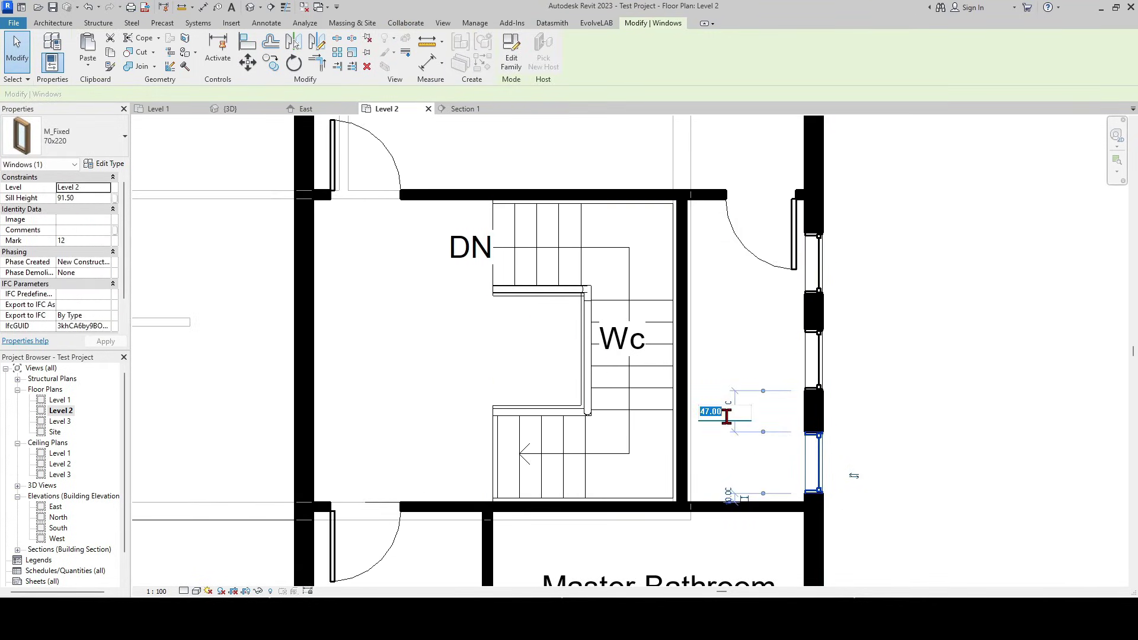
pyautogui.press('Return')
pyautogui.press('Escape')
pyautogui.scroll(-1, 753, 408)
# - Nudge the three right-wall windows beside the Wc up along the wall
pyautogui.moveTo(753, 408); pyautogui.dragTo(794, 283, button='middle')
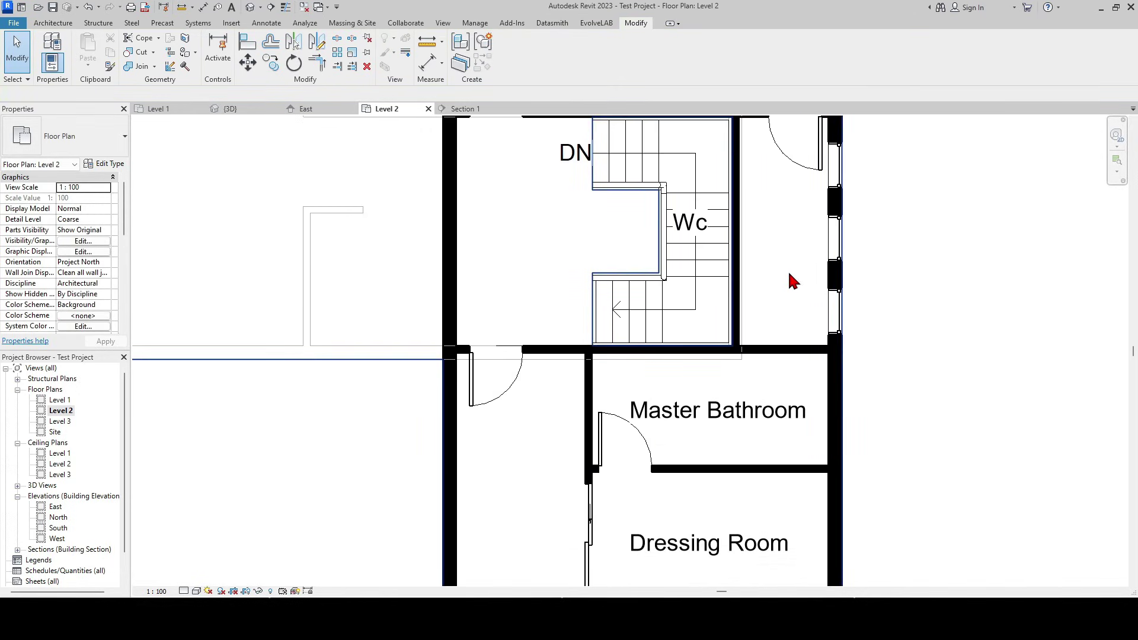
pyautogui.scroll(-1, 832, 337)
pyautogui.click(831, 356)
pyautogui.keyDown('ctrl'); pyautogui.click(831, 294); pyautogui.keyUp('ctrl')
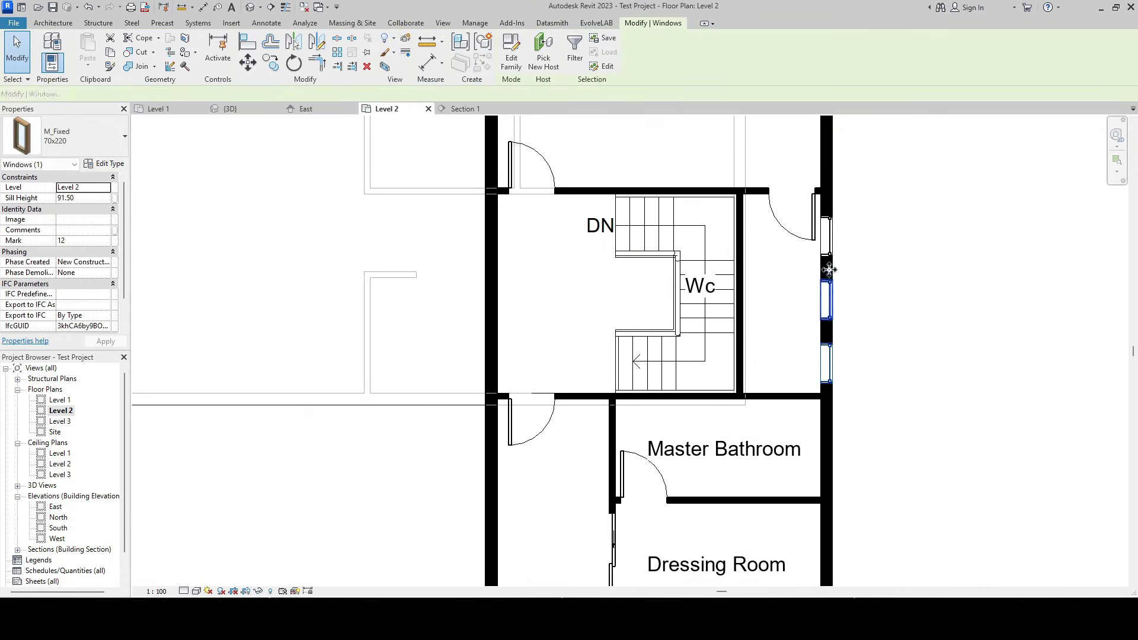
pyautogui.keyDown('ctrl'); pyautogui.click(831, 238); pyautogui.keyUp('ctrl')
pyautogui.press('Up')
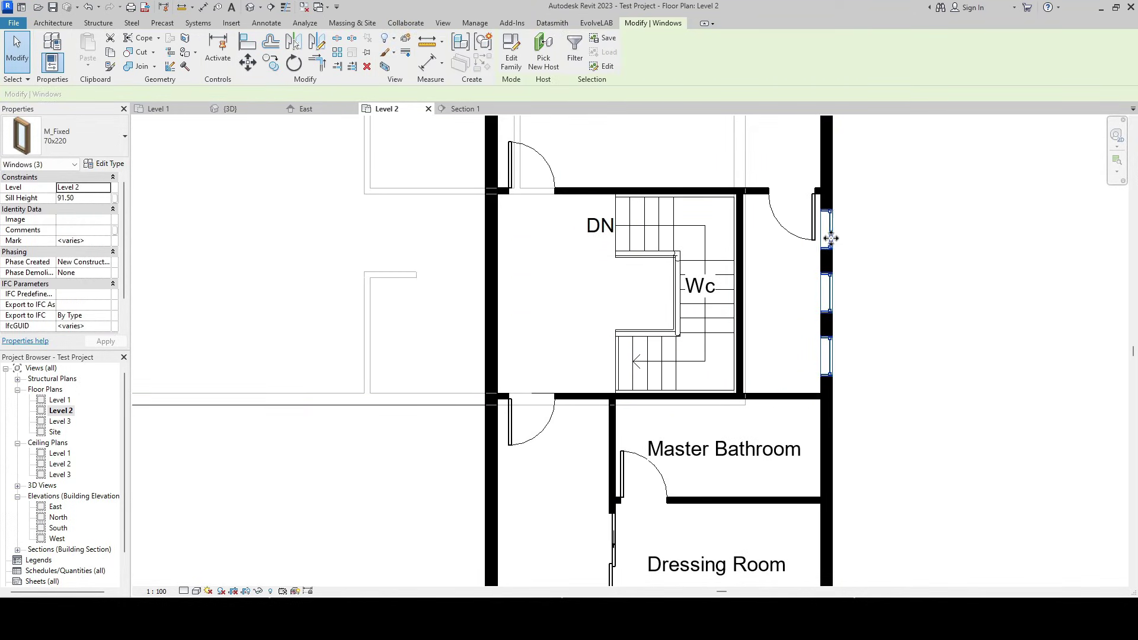
pyautogui.press('Escape')
pyautogui.scroll(-1, 831, 298)
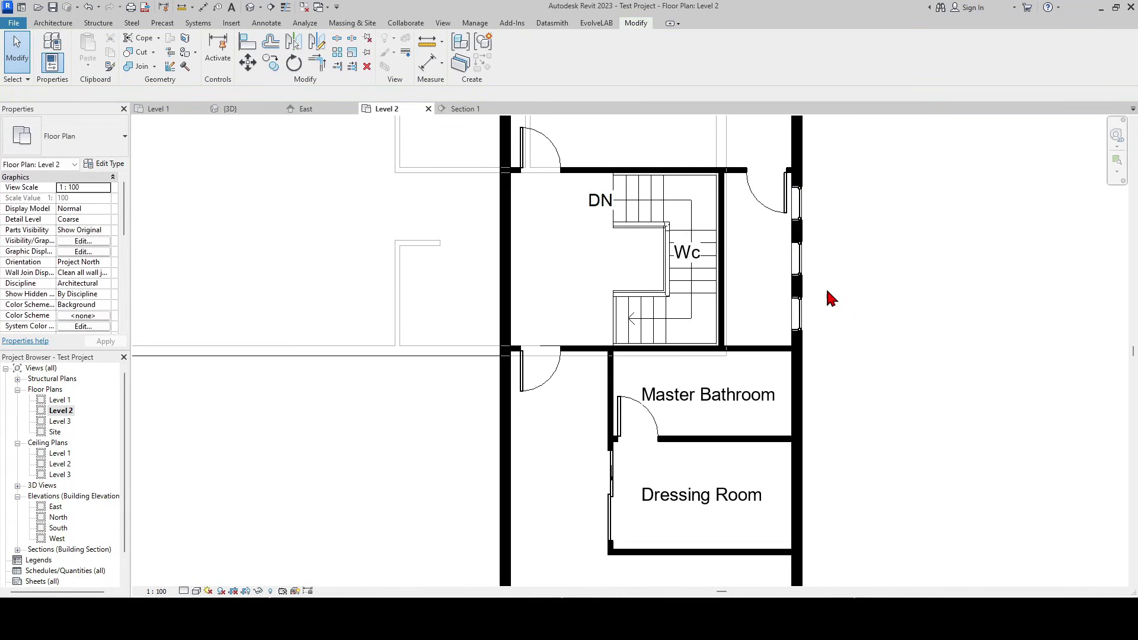
# - Flip the swing of the door at the top right of the corridor
pyautogui.click(758, 202)
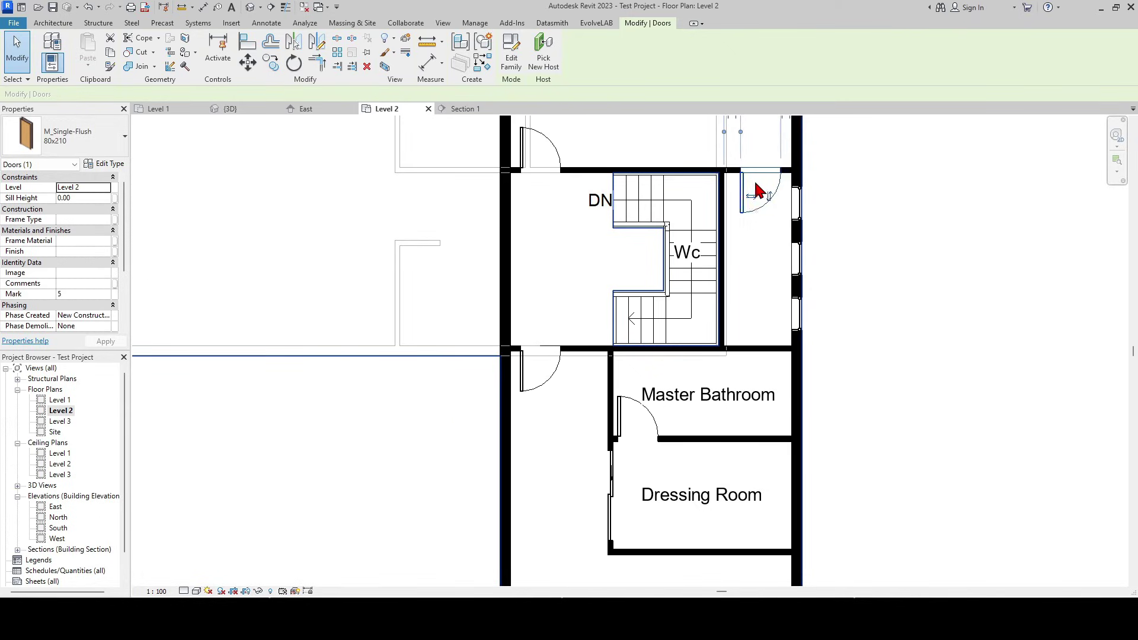
pyautogui.press('space')
pyautogui.press('Escape')
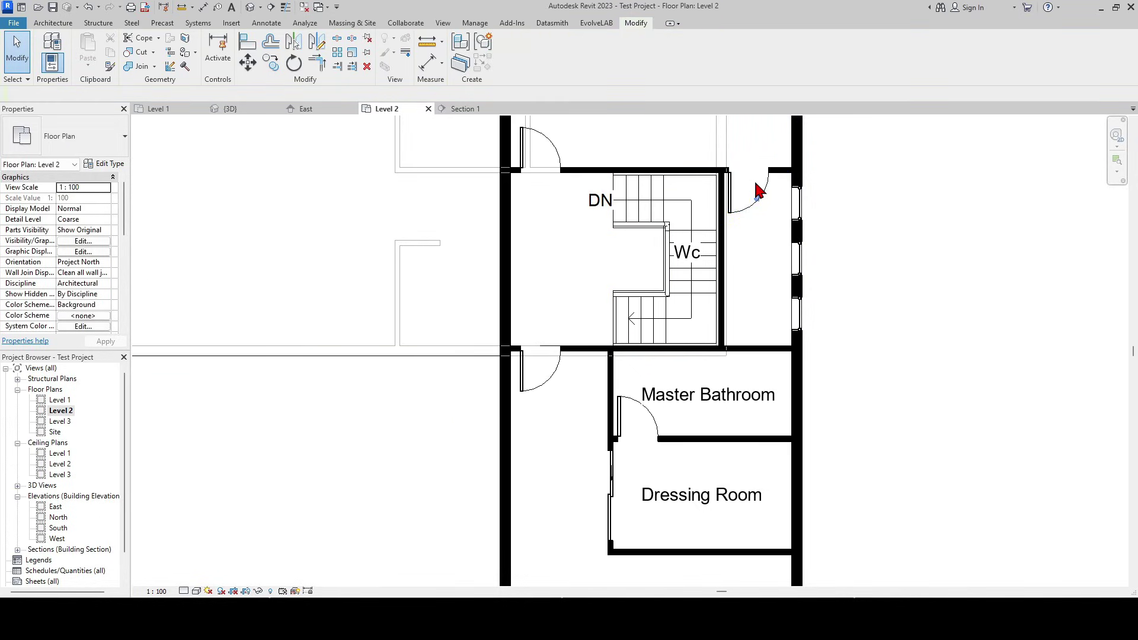
pyautogui.scroll(-3, 760, 203)
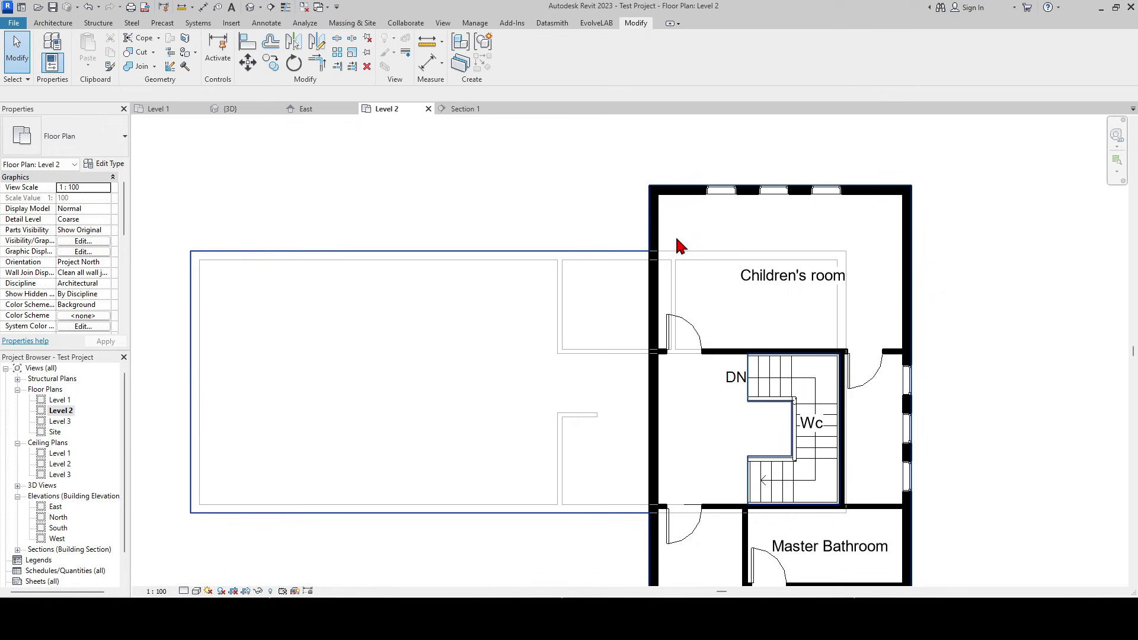
# - Show the whole villa in the 3D view by unticking Section Box in Properties
pyautogui.click(235, 109)
pyautogui.scroll(-1, 886, 497)
pyautogui.scroll(-2, 774, 440)
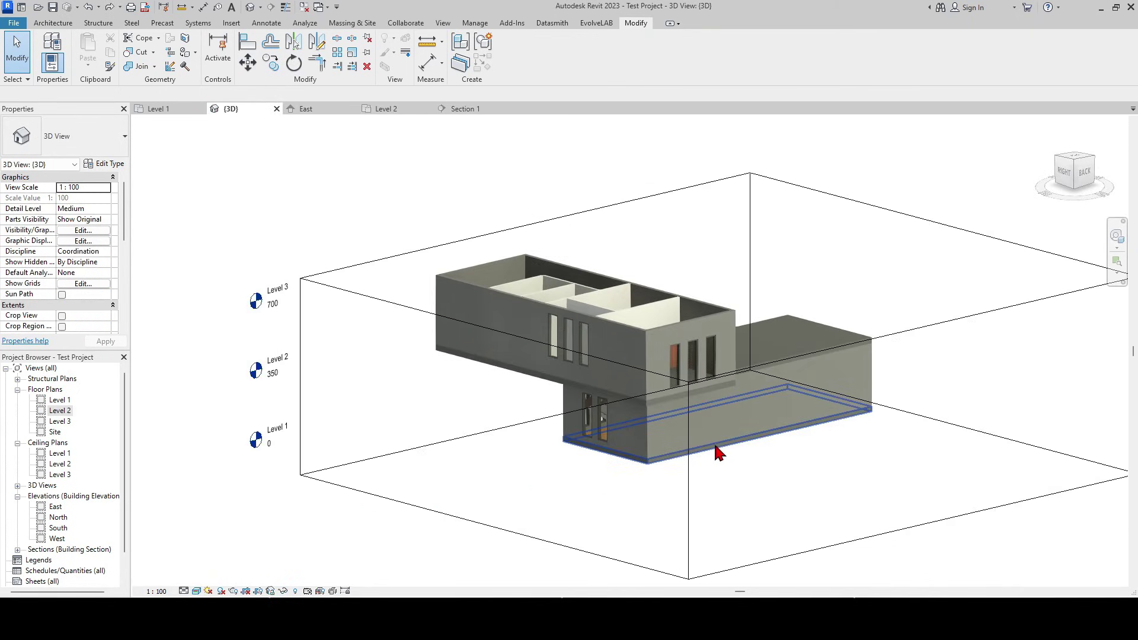
pyautogui.click(696, 454)
pyautogui.click(296, 545)
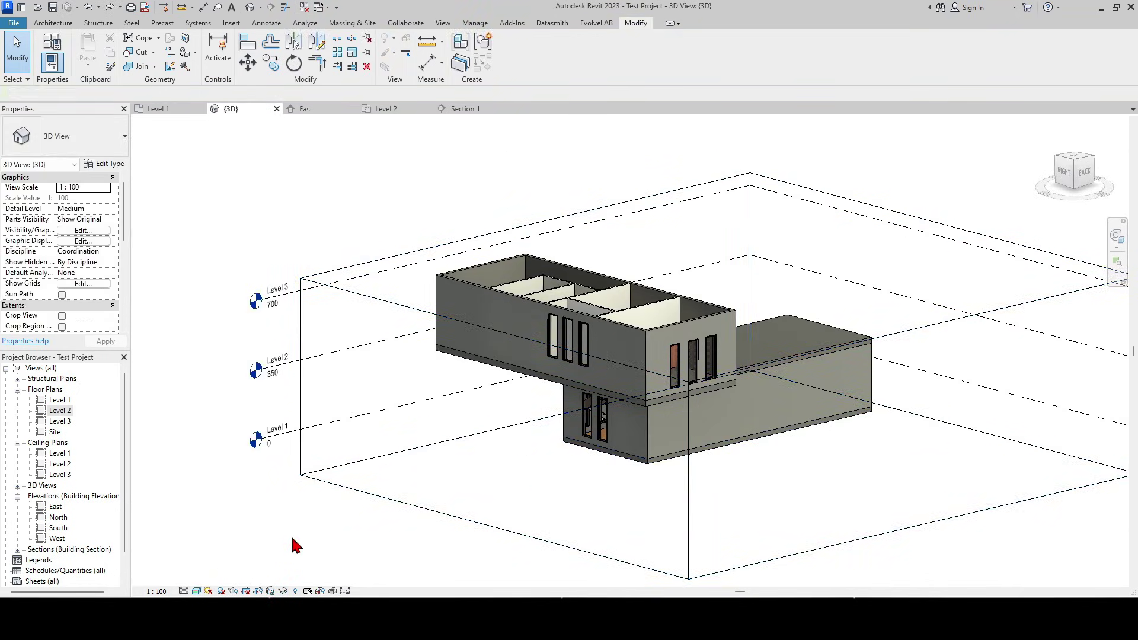
pyautogui.scroll(-3, 81, 318)
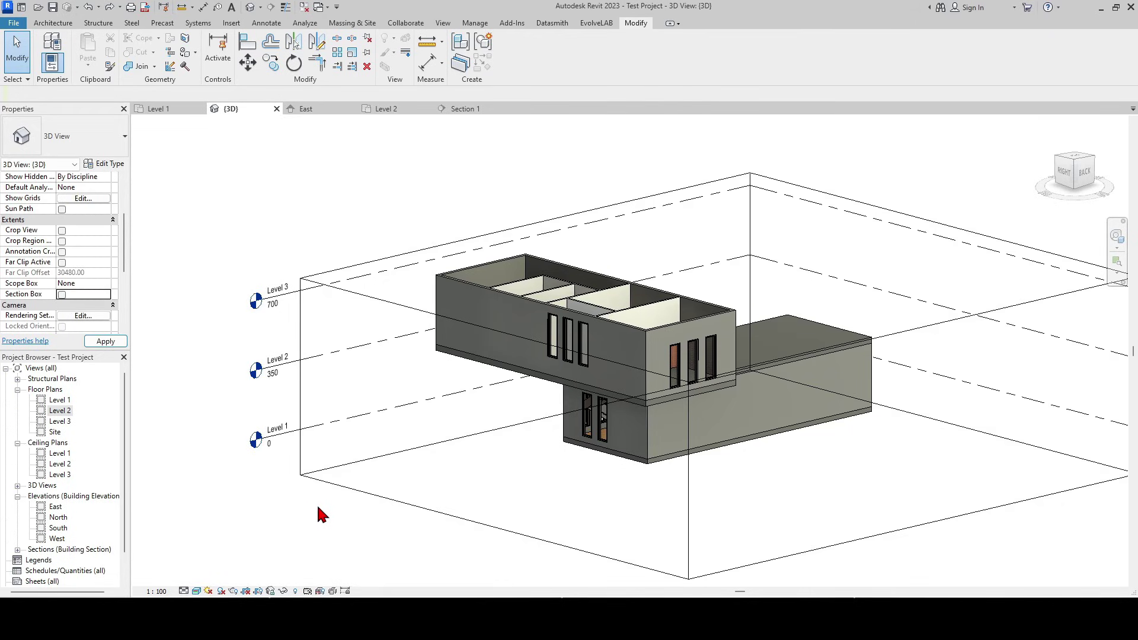
pyautogui.click(61, 294)
pyautogui.scroll(4, 702, 410)
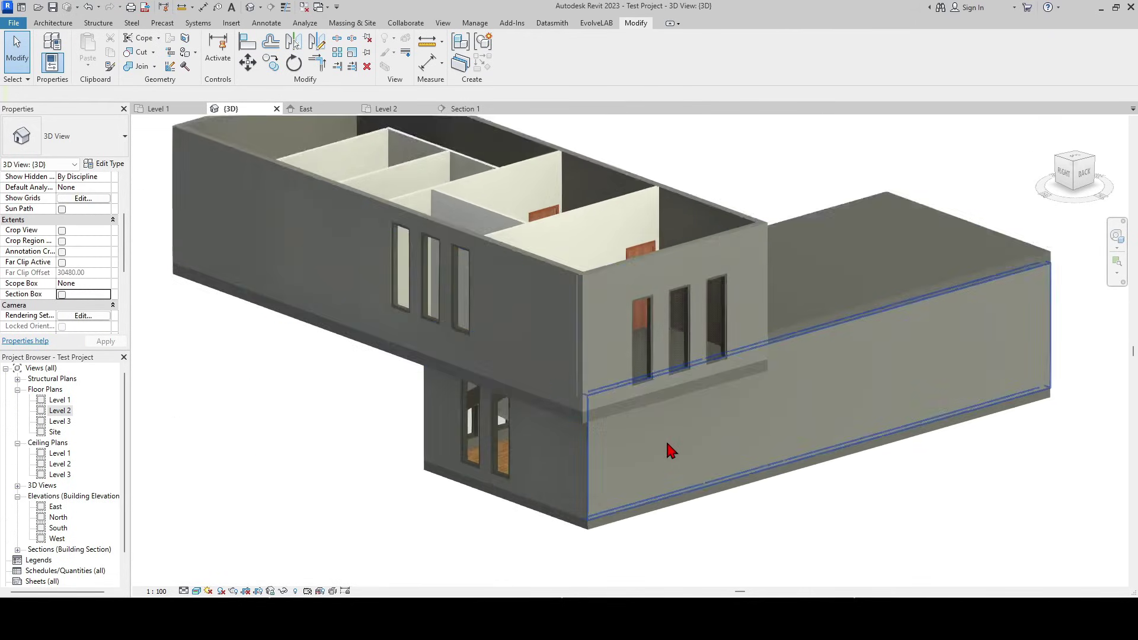
pyautogui.scroll(3, 669, 451)
pyautogui.scroll(4, 659, 413)
pyautogui.write('al')
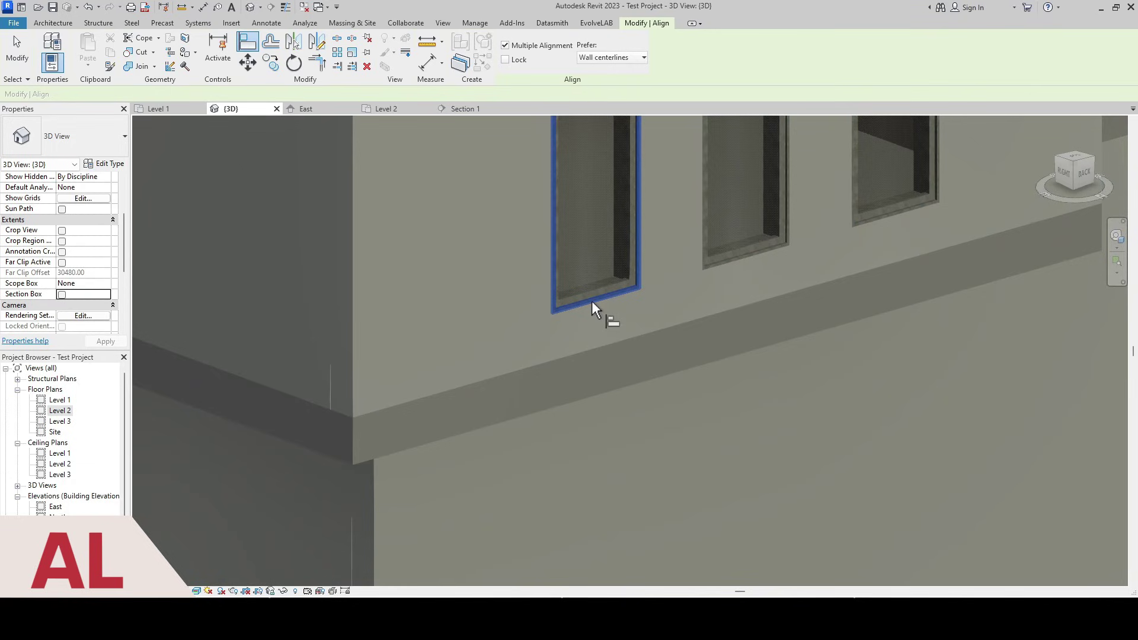
# - Align three upper-storey window bottoms to the reference window's sill, then return to the Level 2 plan
pyautogui.click(594, 306)
pyautogui.moveTo(595, 307)
pyautogui.mouseDown(button='middle')
pyautogui.moveTo(646, 407)
pyautogui.moveTo(655, 391)
pyautogui.mouseUp(button='middle')
pyautogui.scroll(-3, 655, 392)
pyautogui.keyDown('shift'); pyautogui.moveTo(525, 333); pyautogui.dragTo(450, 356, button='middle'); pyautogui.keyUp('shift')
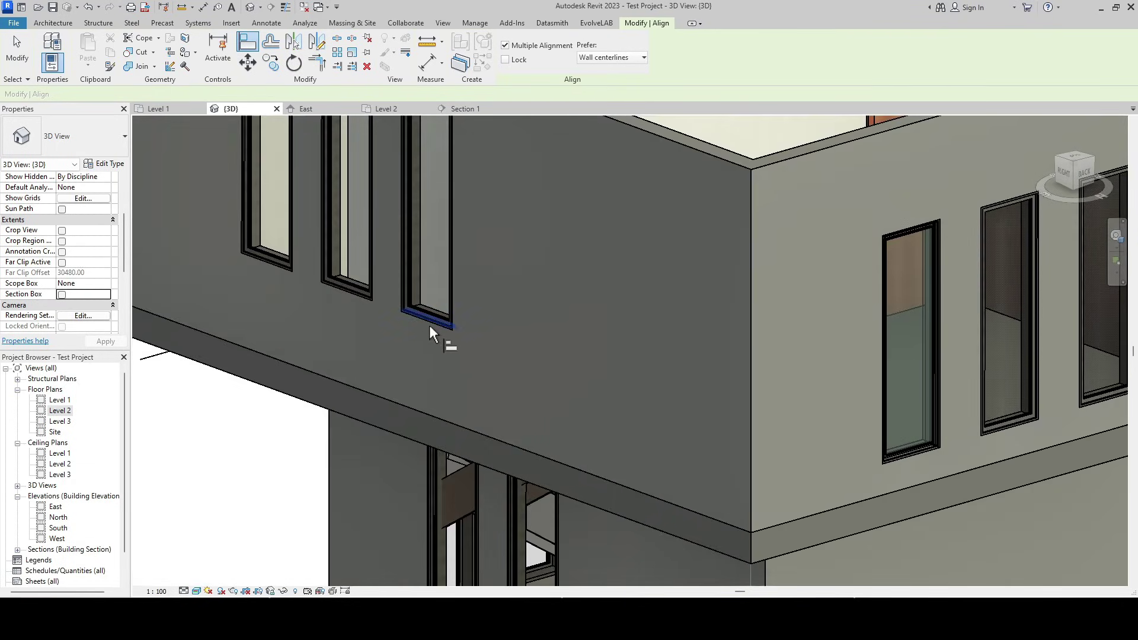
pyautogui.click(432, 333)
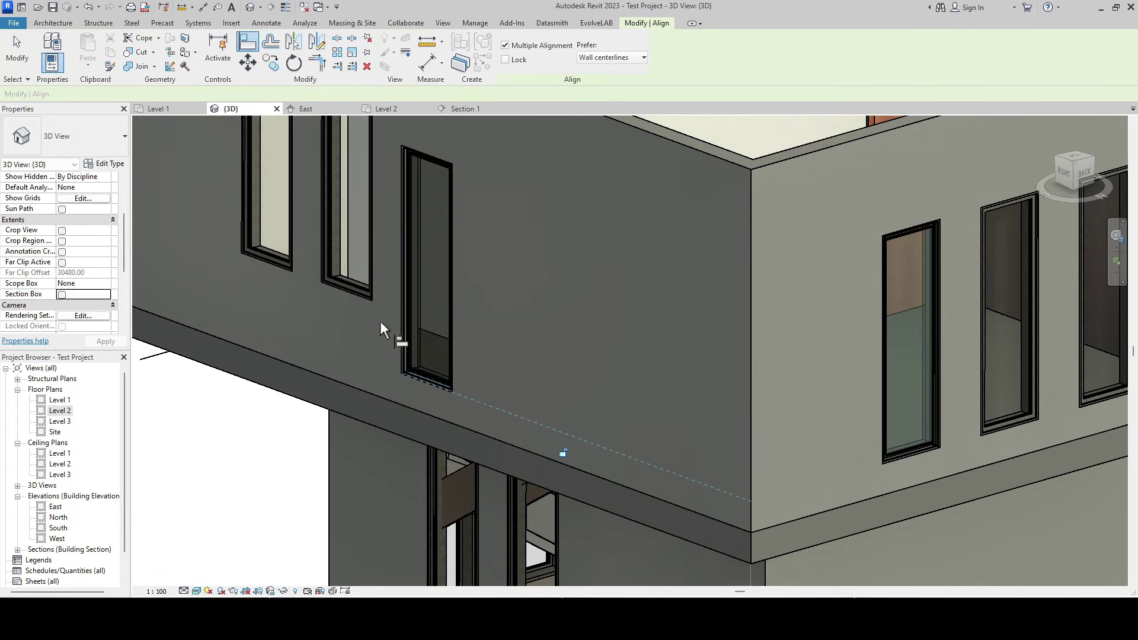
pyautogui.click(355, 299)
pyautogui.scroll(3, 374, 311)
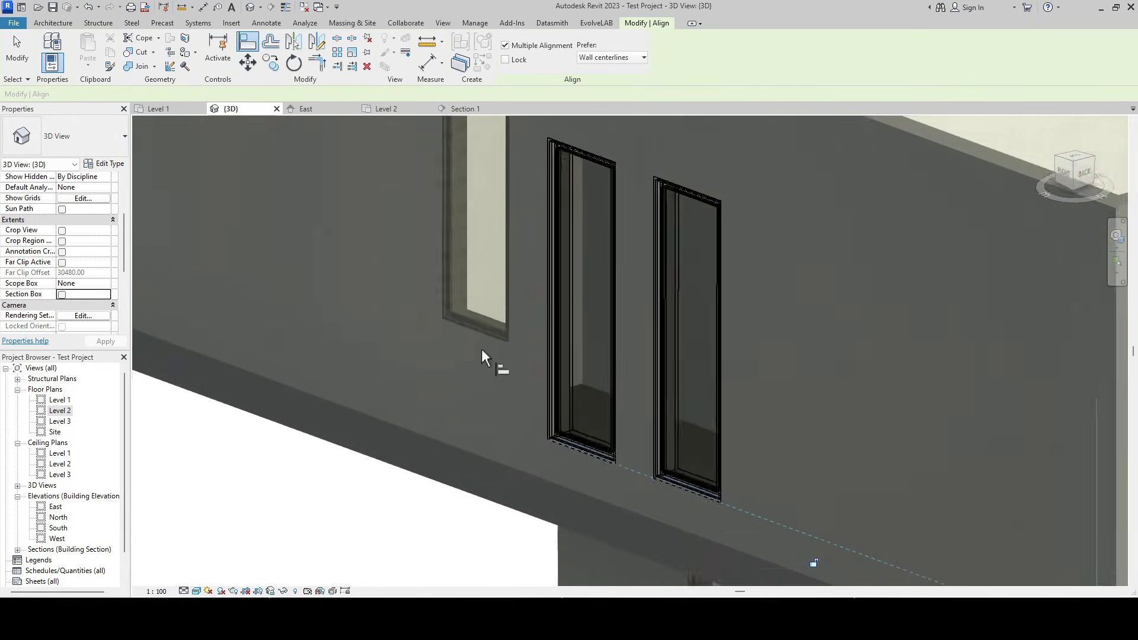
pyautogui.click(483, 334)
pyautogui.scroll(-4, 498, 356)
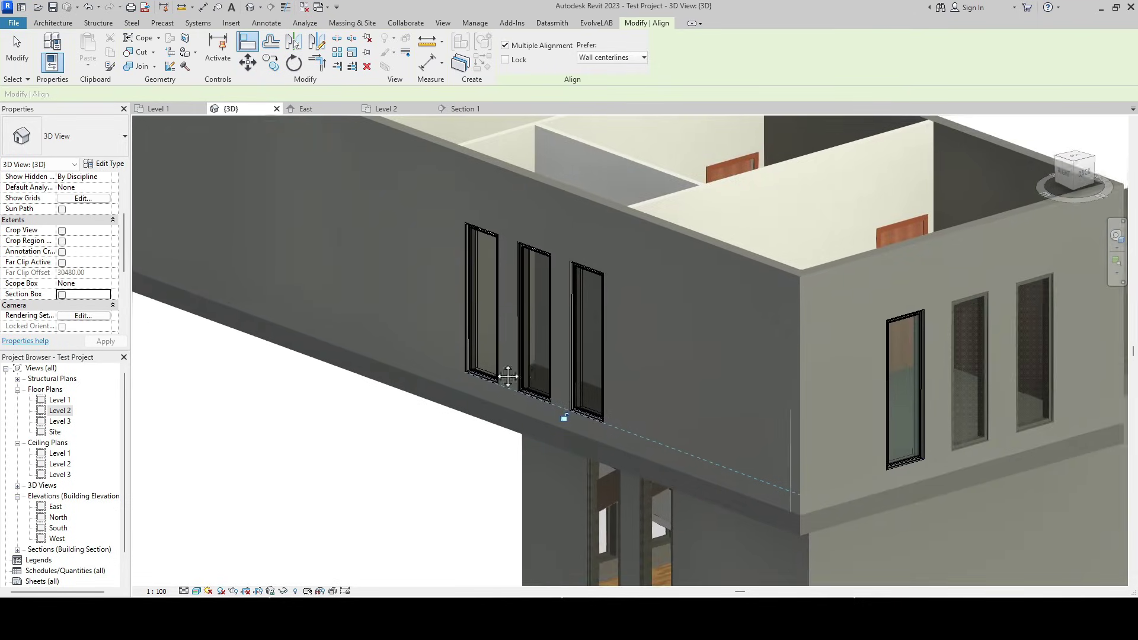
pyautogui.scroll(-3, 507, 376)
pyautogui.click(386, 108)
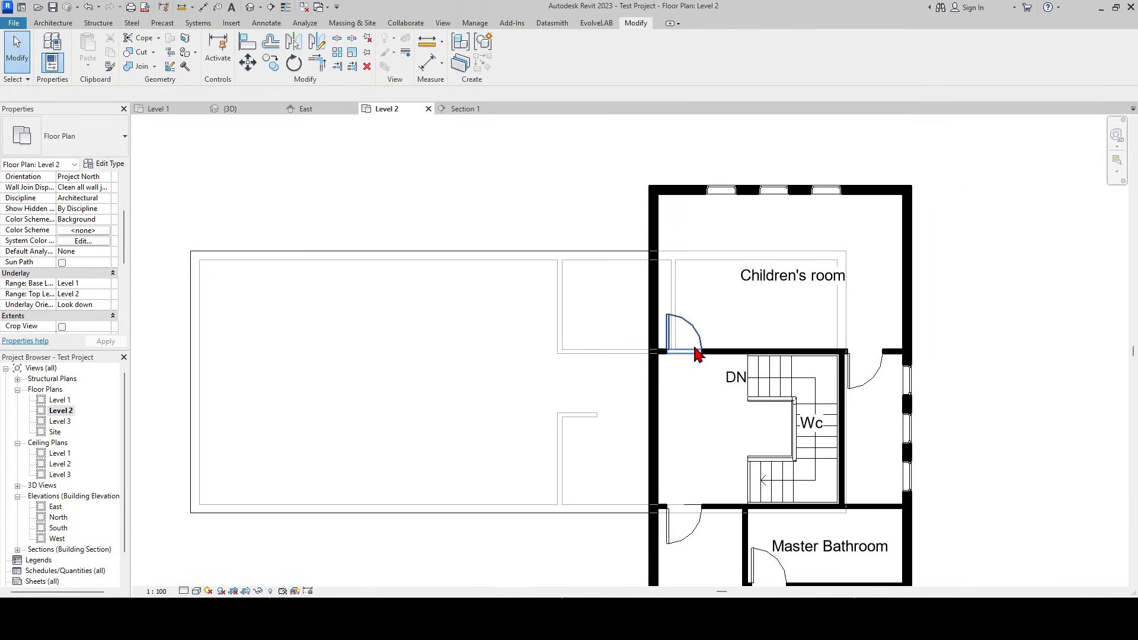
pyautogui.scroll(-1, 676, 303)
pyautogui.scroll(-1, 560, 253)
pyautogui.moveTo(493, 374)
pyautogui.mouseDown(button='middle')
pyautogui.moveTo(513, 349)
pyautogui.moveTo(604, 320)
pyautogui.mouseUp(button='middle')
pyautogui.scroll(2, 704, 262)
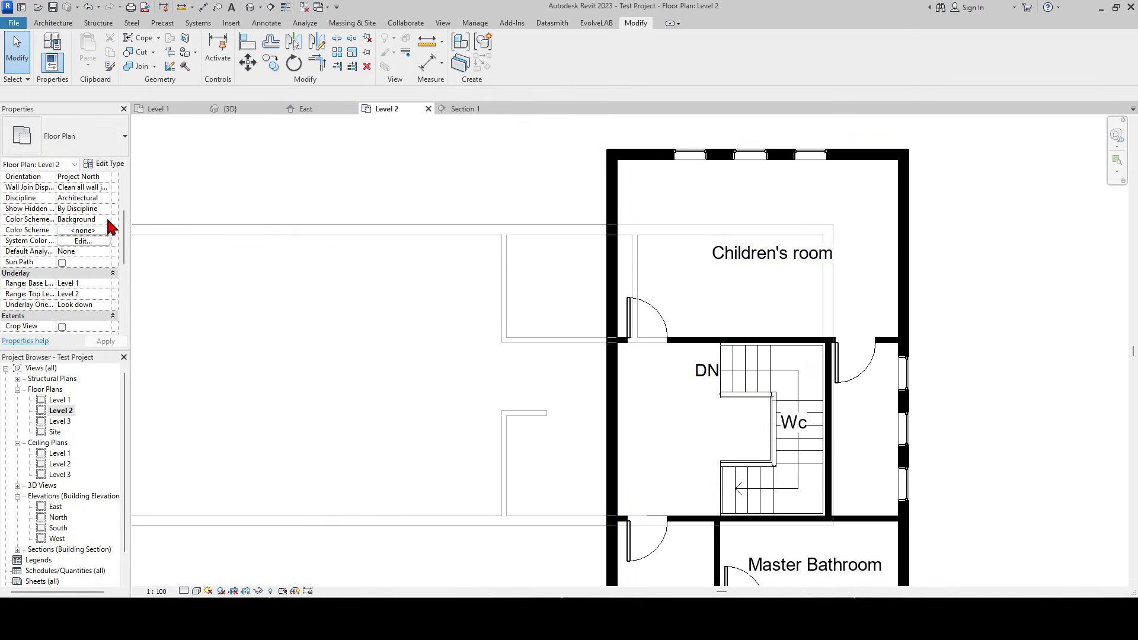
# - Start a wall with WA and choose the Curtain Wall: Storefront type
pyautogui.press('w')
pyautogui.press('a')
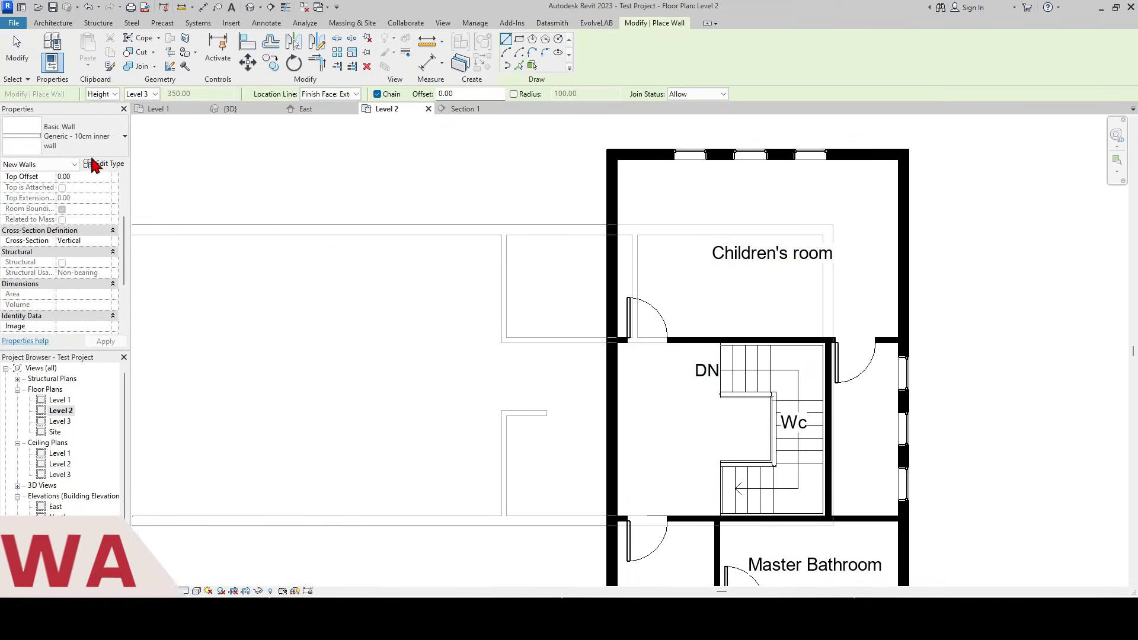
pyautogui.click(89, 136)
pyautogui.scroll(-5, 84, 303)
pyautogui.click(73, 360)
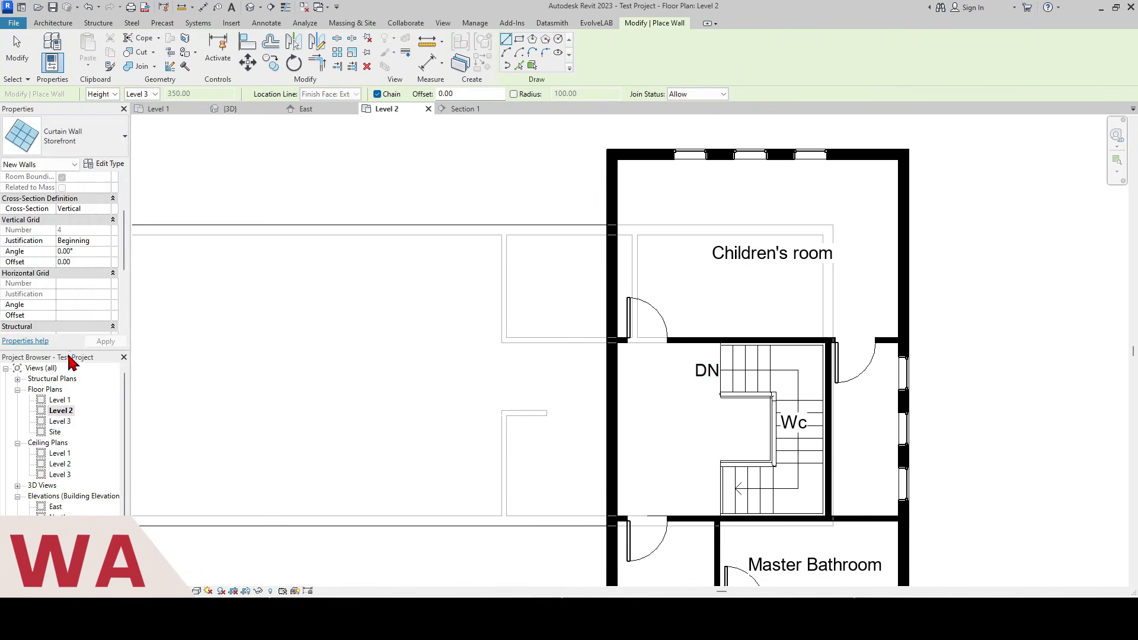
pyautogui.click(63, 136)
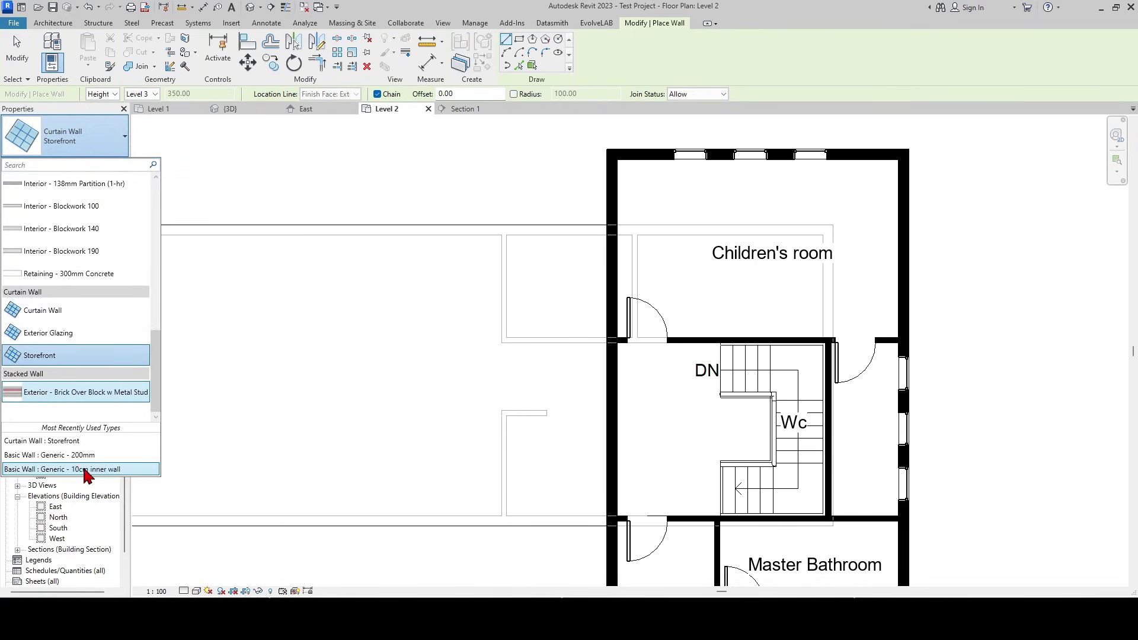
pyautogui.press('Escape')
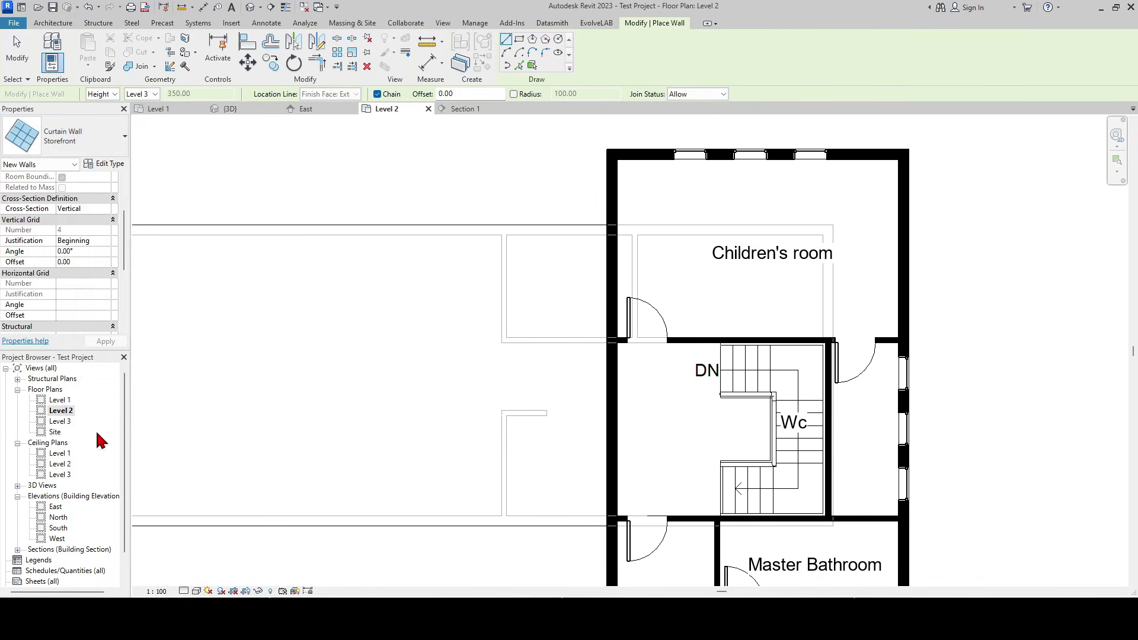
pyautogui.scroll(2, 611, 297)
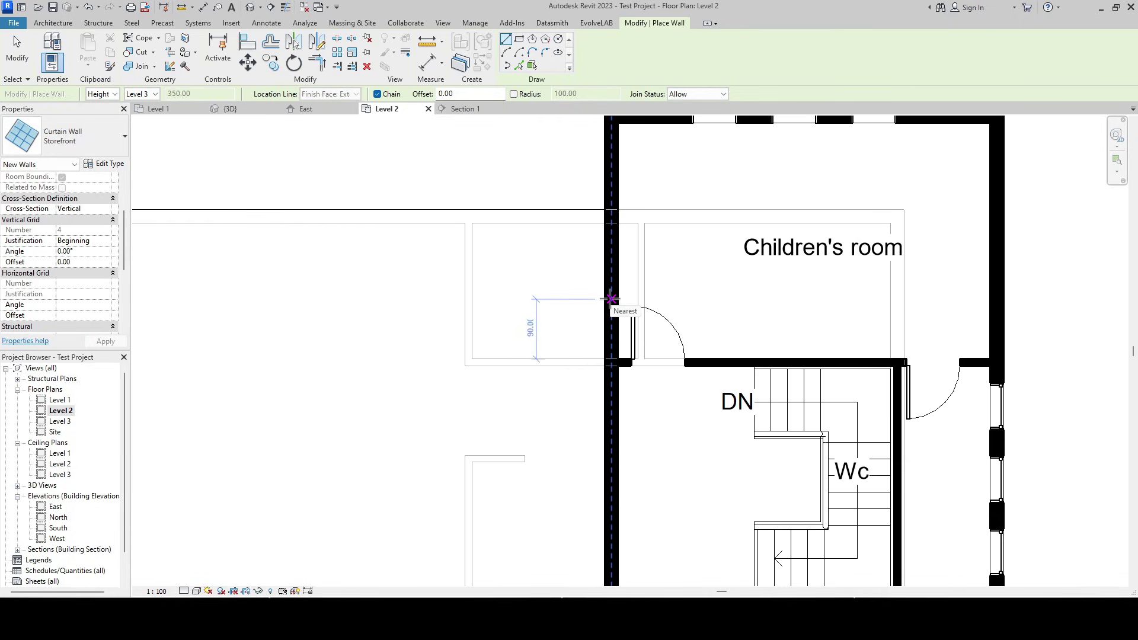
# - Draw storefront segments on the Children's room wall and beside the stair, then inspect one
pyautogui.click(612, 306)
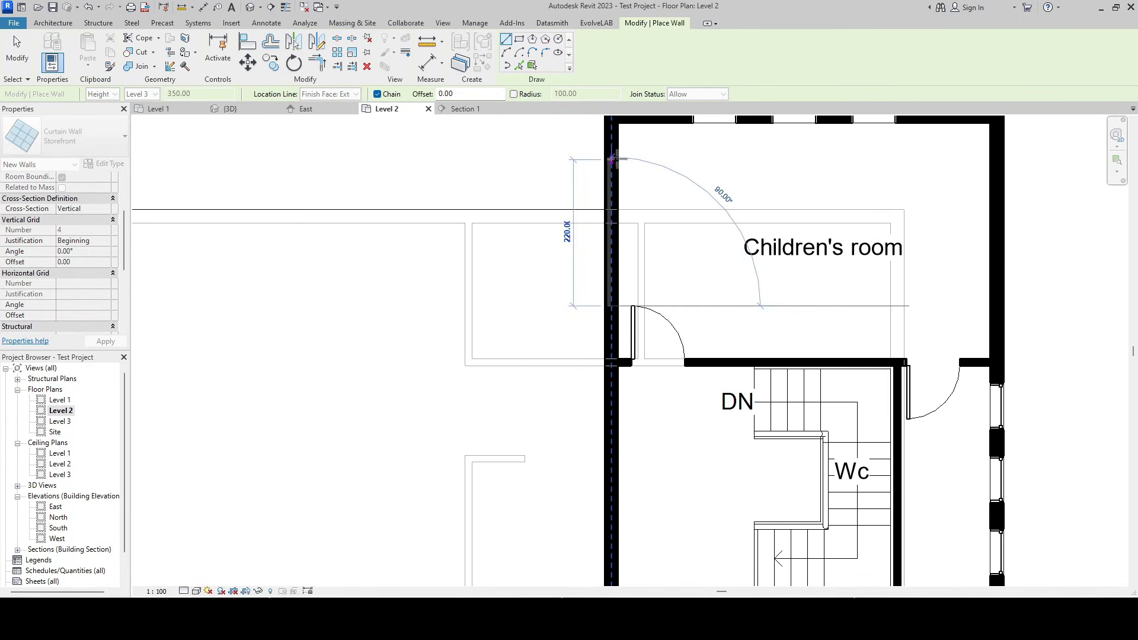
pyautogui.click(617, 176)
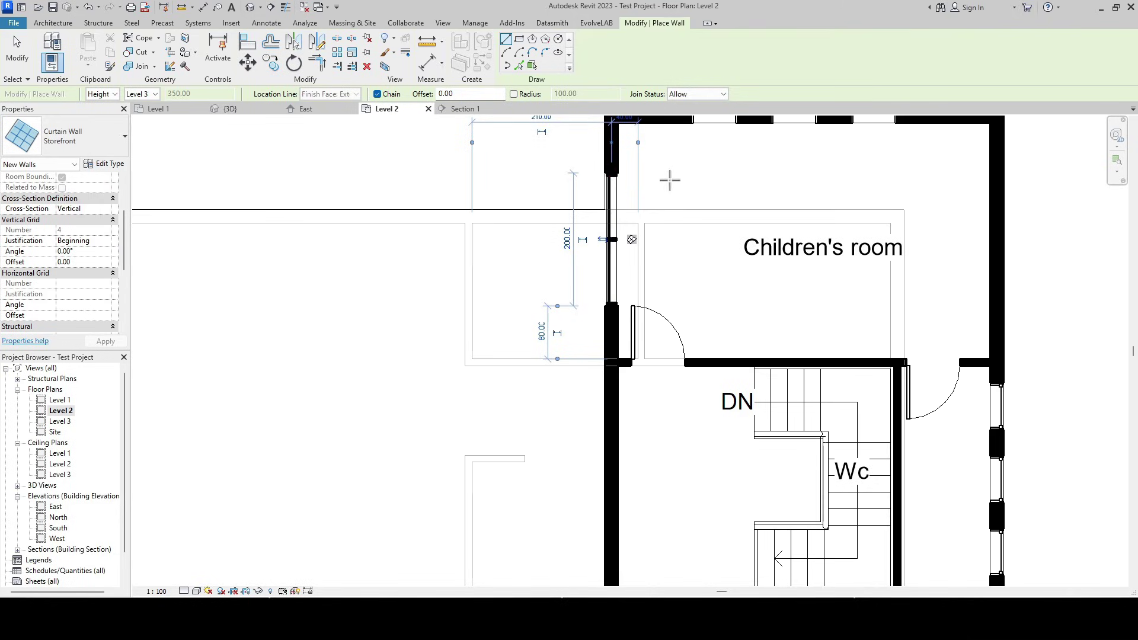
pyautogui.moveTo(685, 409); pyautogui.dragTo(631, 183, button='middle')
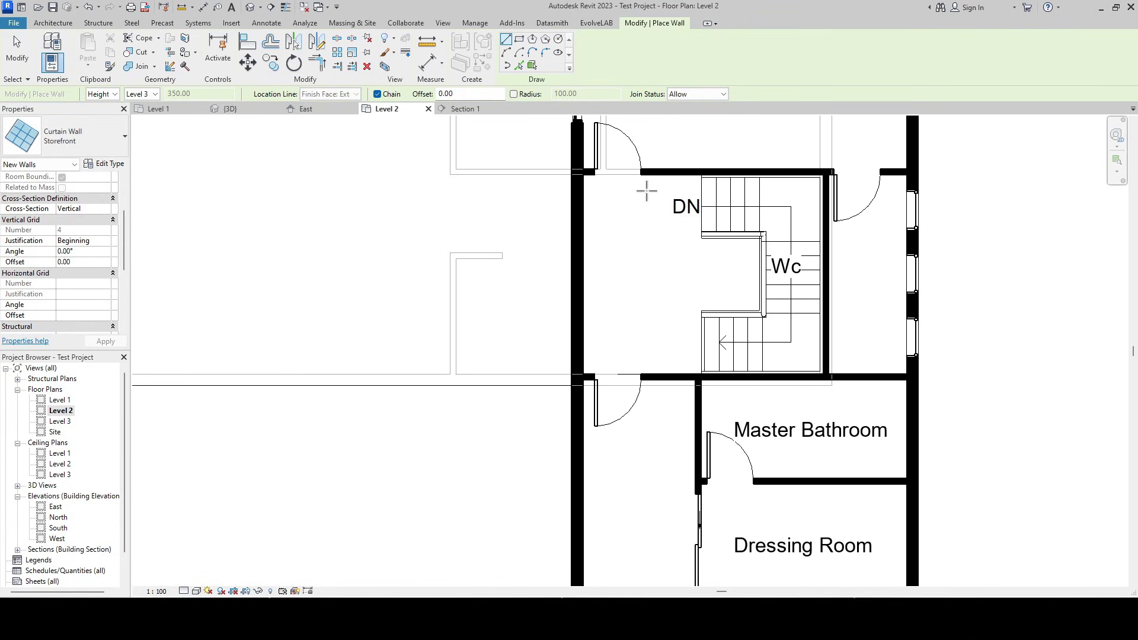
pyautogui.click(579, 318)
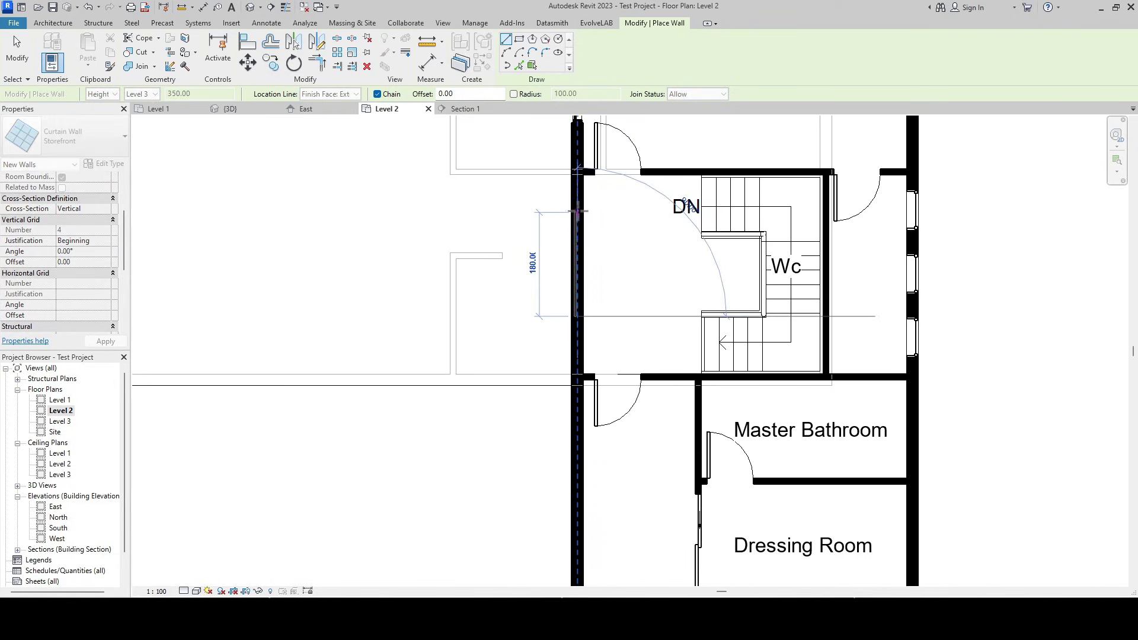
pyautogui.click(578, 207)
pyautogui.moveTo(587, 267); pyautogui.dragTo(604, 345, button='middle')
pyautogui.press('Escape')
pyautogui.press('Escape')
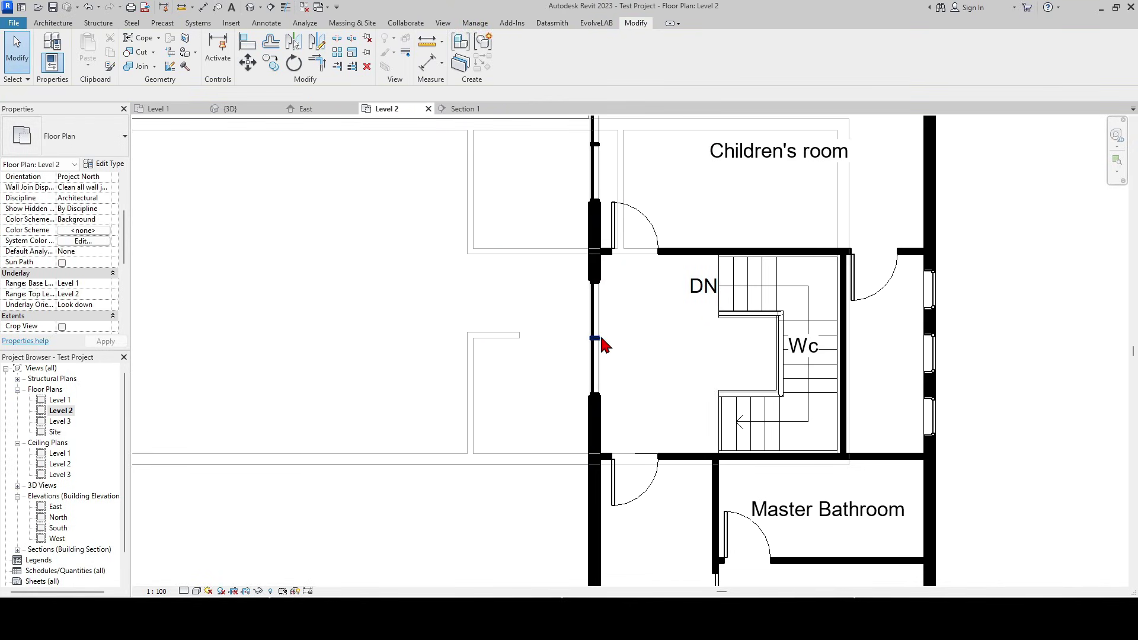
pyautogui.click(598, 357)
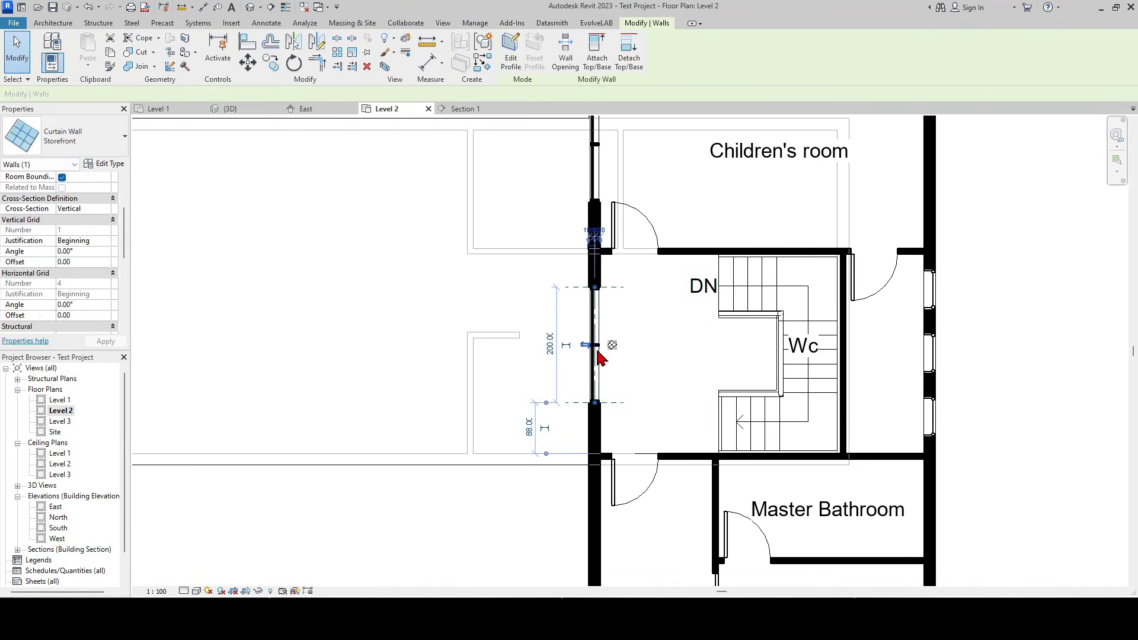
pyautogui.press('Escape')
pyautogui.scroll(-2, 601, 356)
pyautogui.scroll(-1, 676, 356)
# - Draw a 400-long storefront wall up the Master Bedroom's left wall and select it
pyautogui.moveTo(676, 374); pyautogui.dragTo(658, 258, button='middle')
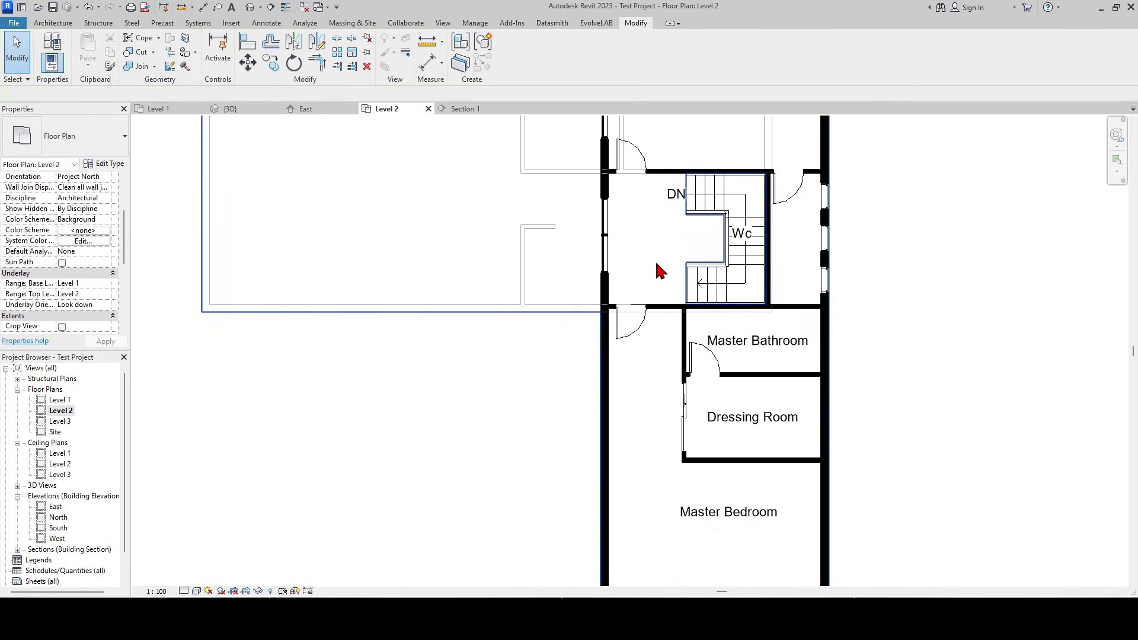
pyautogui.scroll(5, 639, 283)
pyautogui.scroll(2, 639, 282)
pyautogui.press('w')
pyautogui.press('a')
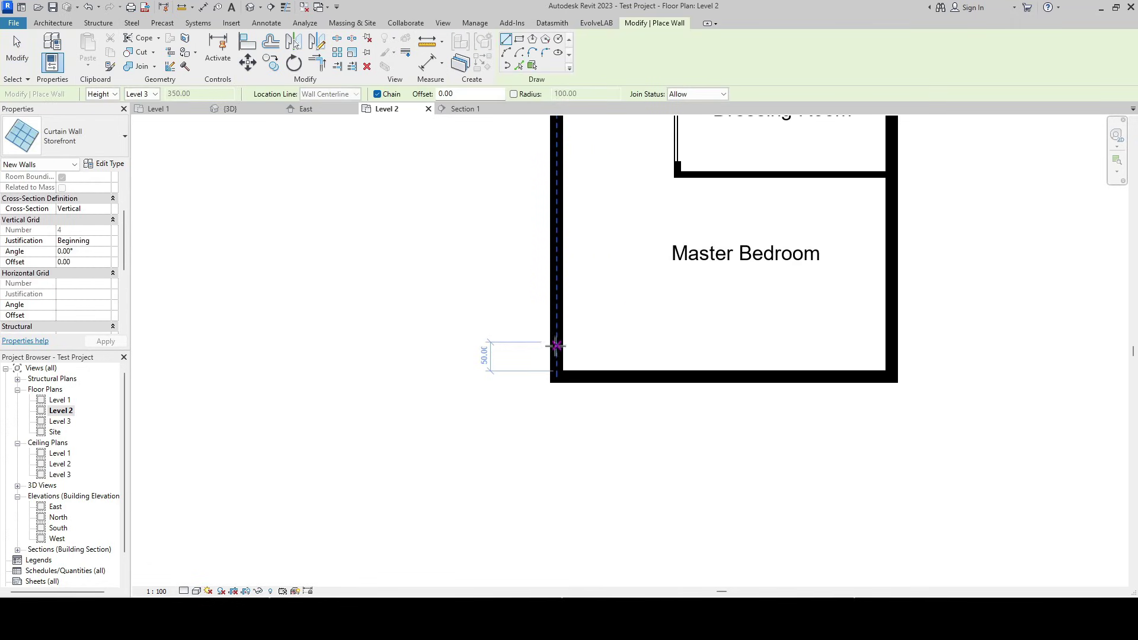
pyautogui.click(556, 348)
pyautogui.moveTo(561, 231); pyautogui.dragTo(561, 267, button='middle')
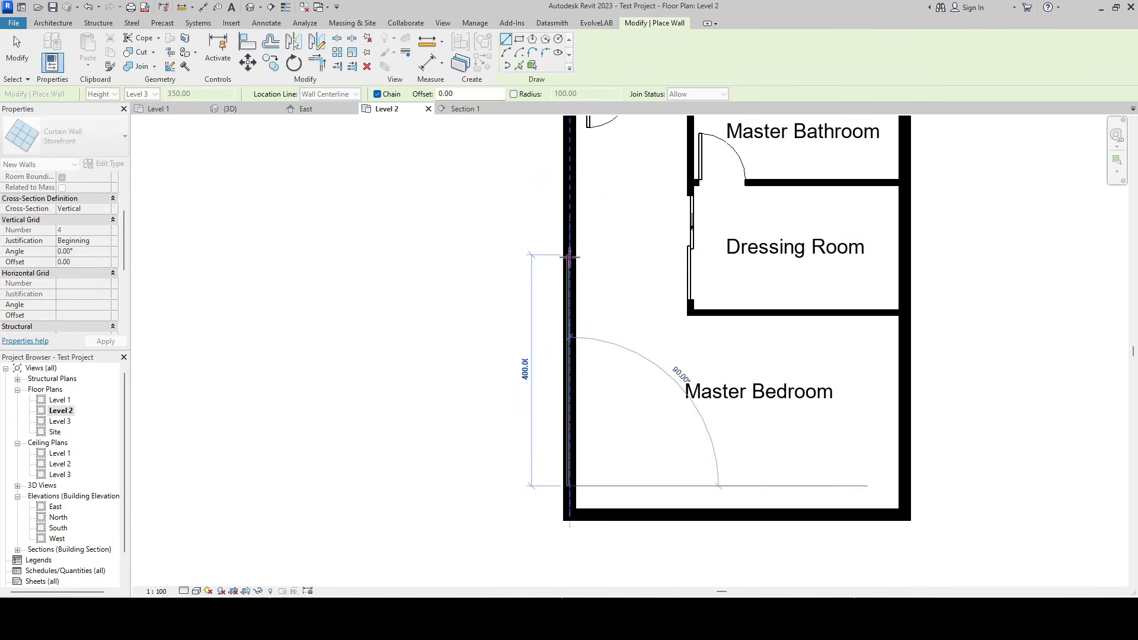
pyautogui.click(569, 258)
pyautogui.scroll(-2, 623, 462)
pyautogui.press('Escape')
pyautogui.press('Escape')
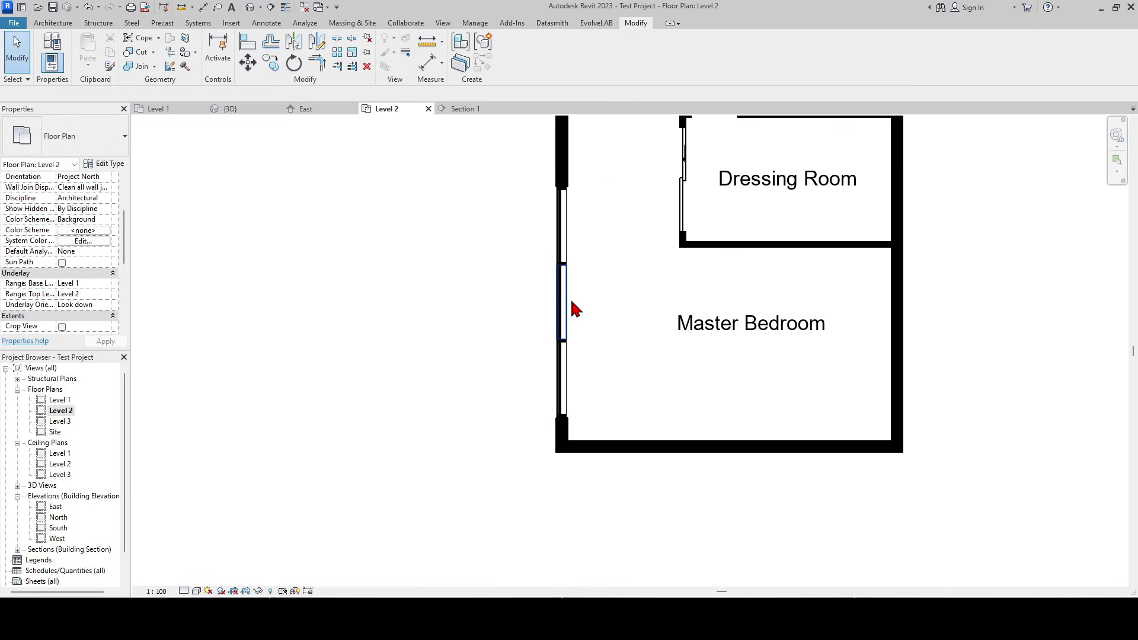
pyautogui.click(568, 308)
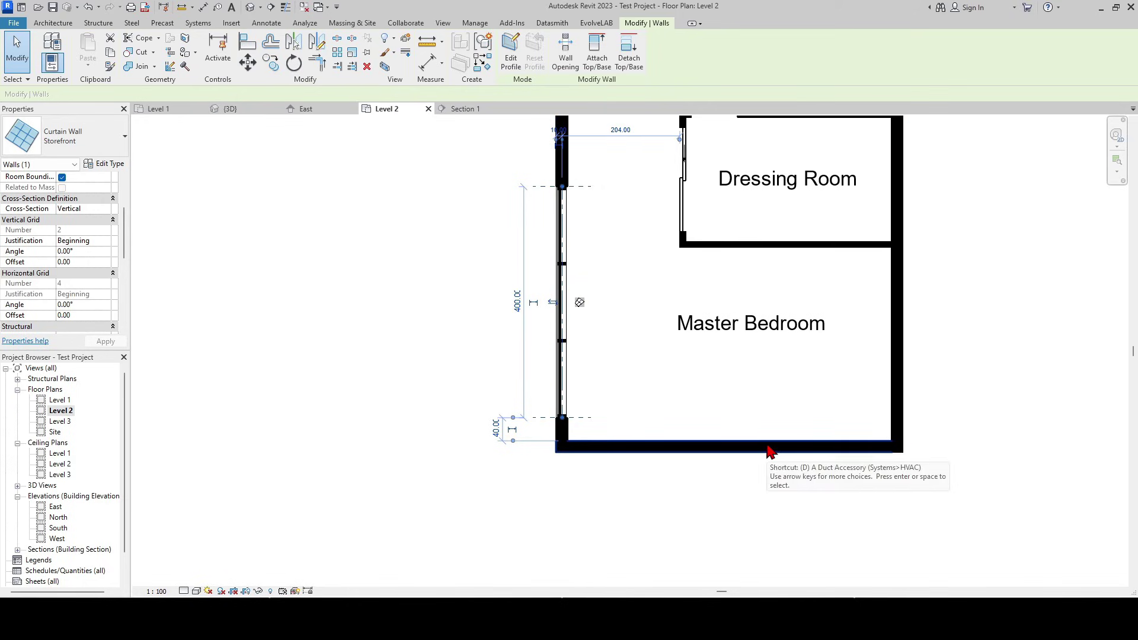
# - Mirror-copy the left storefront onto the bedroom's bottom wall using a diagonal corner axis
pyautogui.press('d')
pyautogui.press('m')
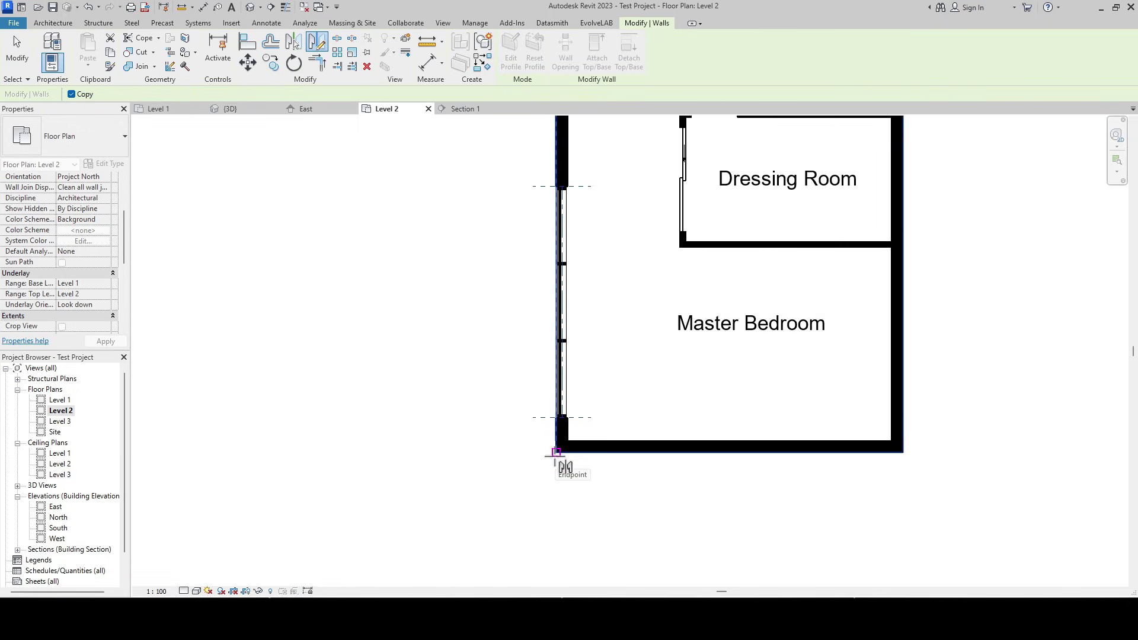
pyautogui.click(556, 454)
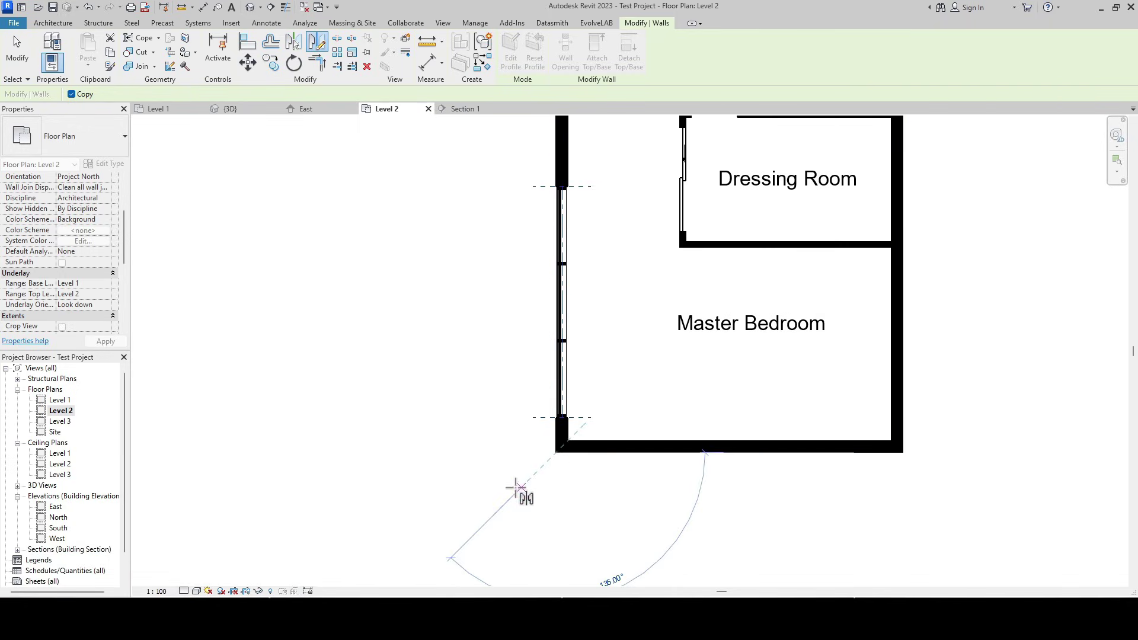
pyautogui.click(485, 517)
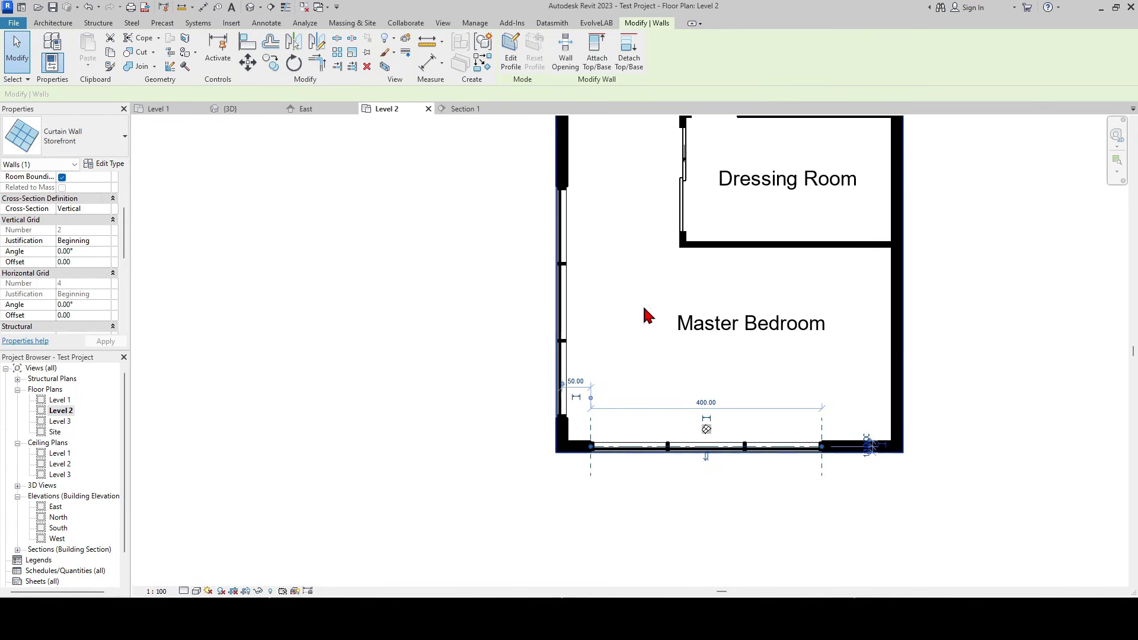
pyautogui.click(724, 472)
# - Mirror-copy the left storefront onto the bedroom's right wall using a vertical mid-room axis
pyautogui.click(564, 305)
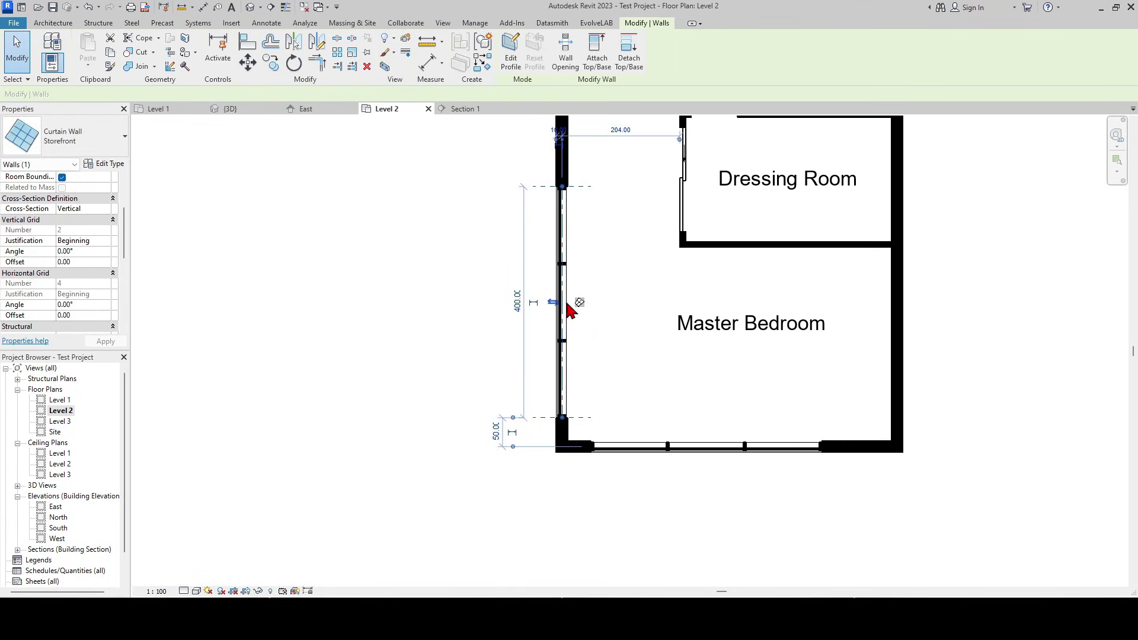
pyautogui.press('d')
pyautogui.press('m')
pyautogui.click(729, 442)
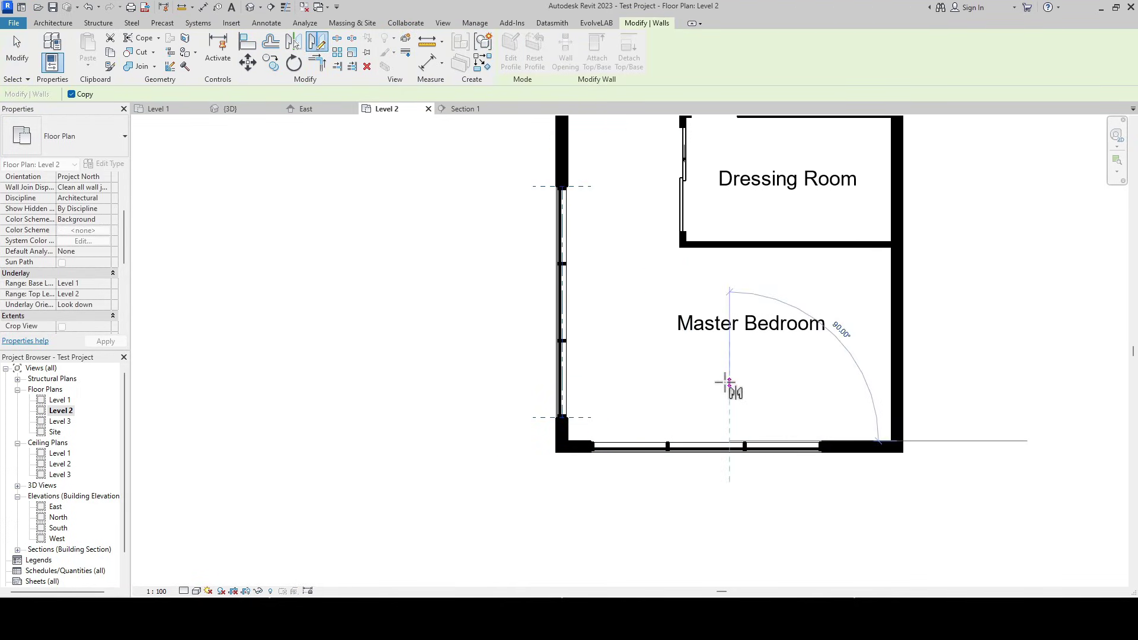
pyautogui.click(727, 385)
pyautogui.click(718, 278)
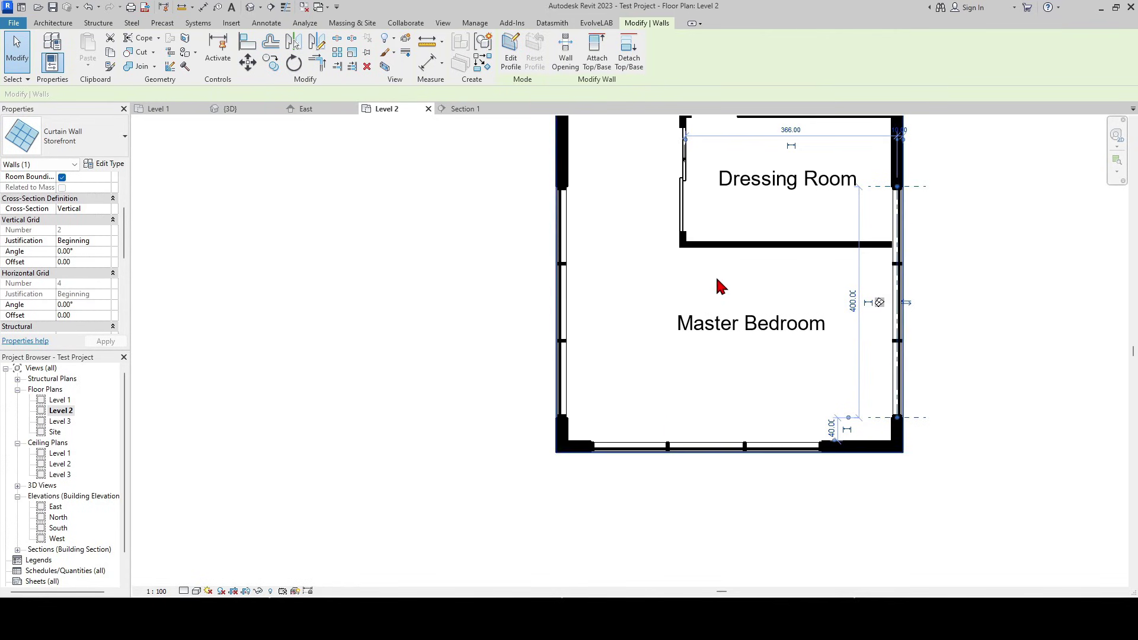
pyautogui.click(626, 560)
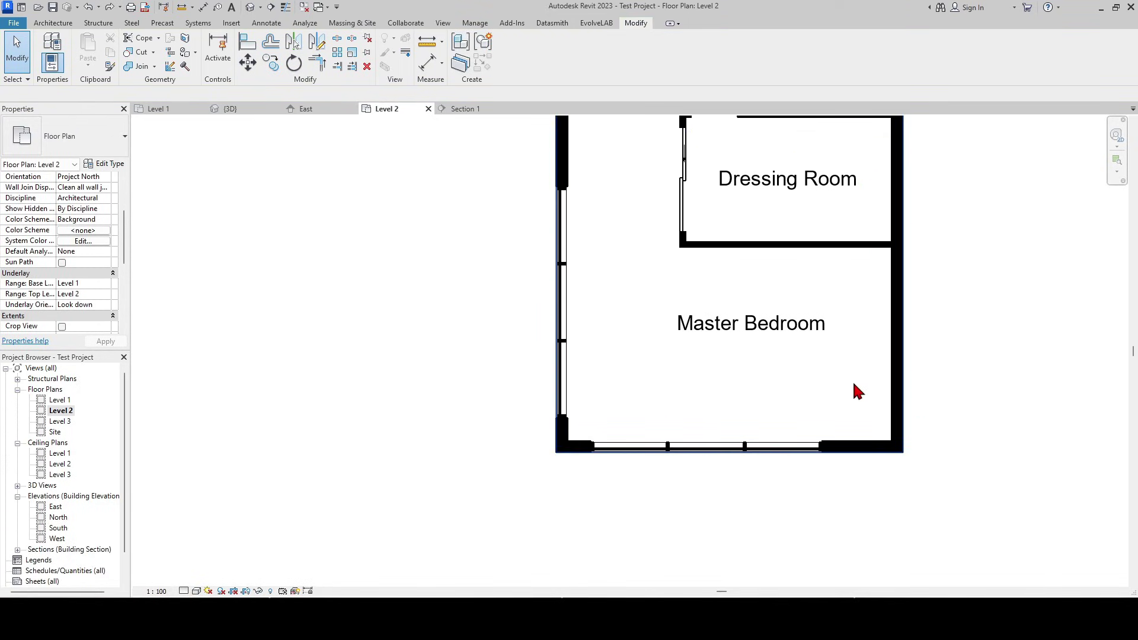
pyautogui.scroll(-2, 748, 383)
# - Move the Master Bedroom tag lower and show the upper storey in the 3D view
pyautogui.moveTo(705, 338); pyautogui.dragTo(705, 401)
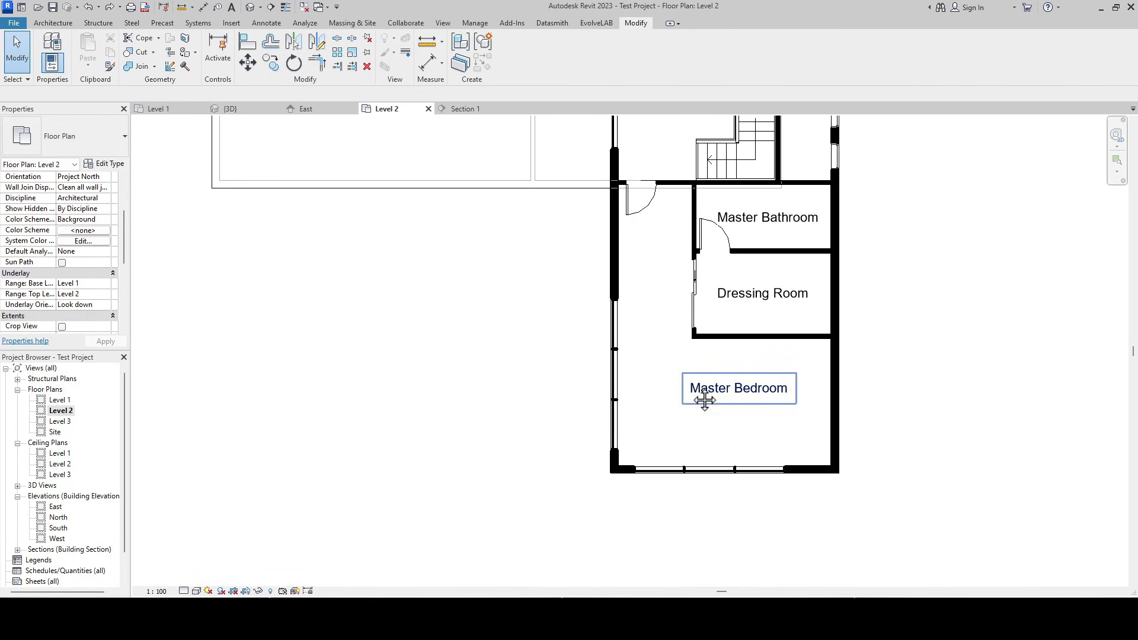
pyautogui.click(272, 152)
pyautogui.click(233, 108)
pyautogui.keyDown('shift'); pyautogui.moveTo(812, 437); pyautogui.dragTo(859, 434, button='middle'); pyautogui.keyUp('shift')
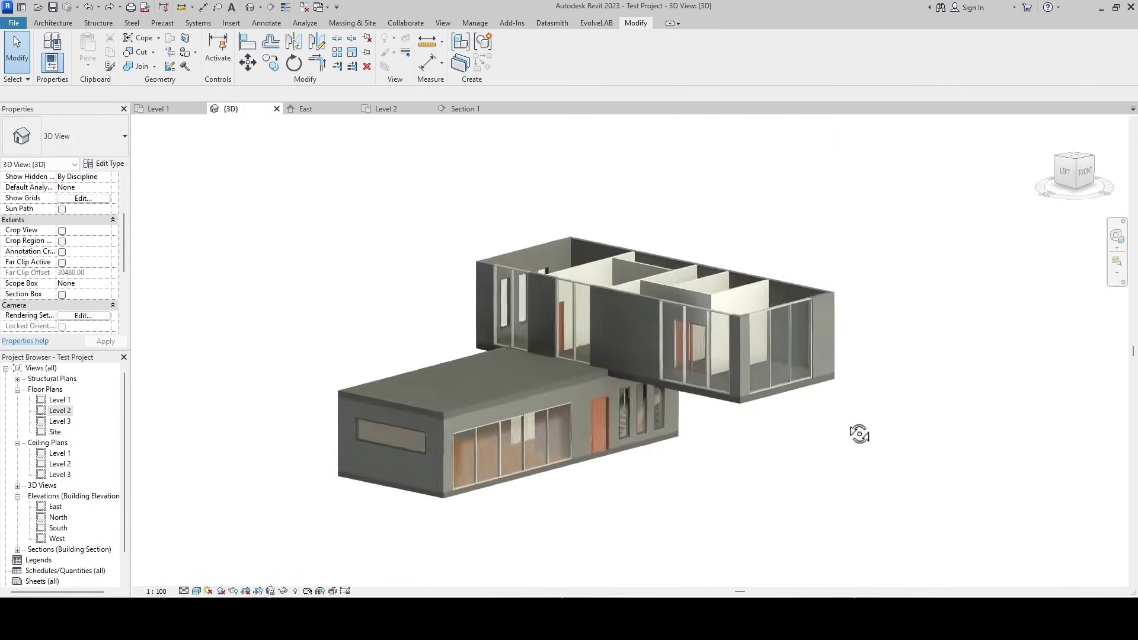
pyautogui.scroll(2, 850, 434)
pyautogui.scroll(2, 739, 449)
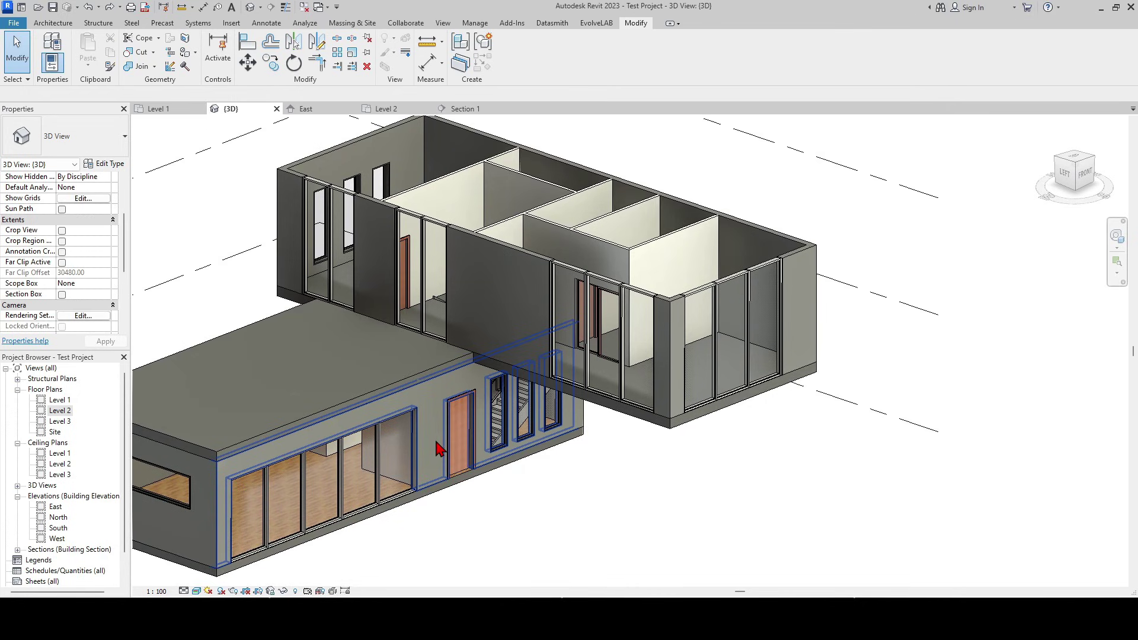
# - Select the three upper-storey storefront walls together
pyautogui.click(342, 272)
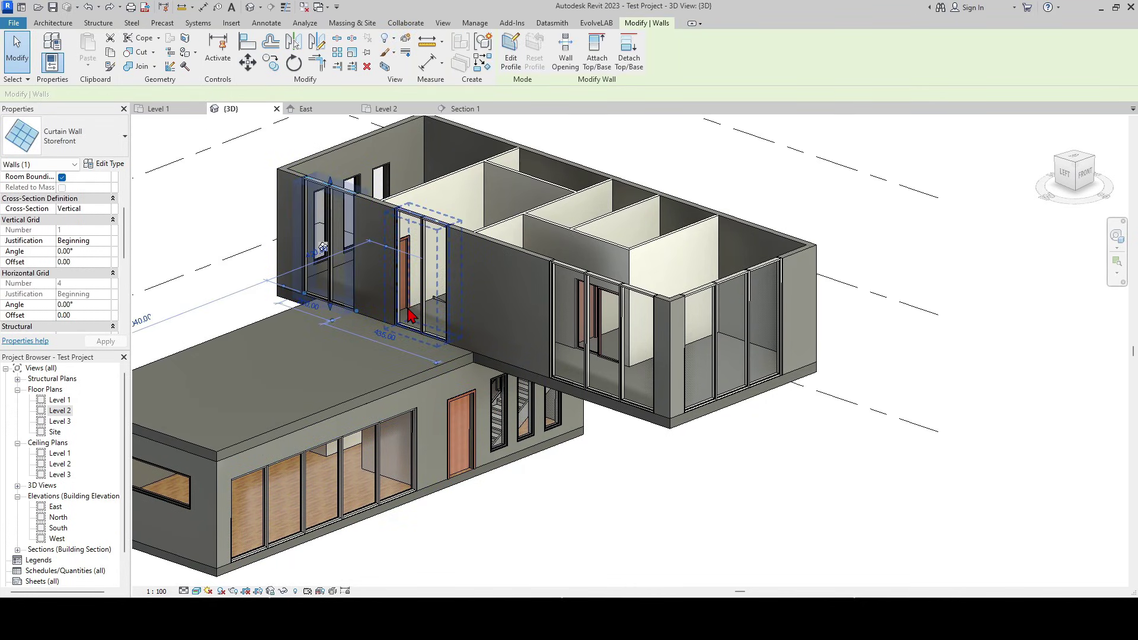
pyautogui.scroll(3, 407, 306)
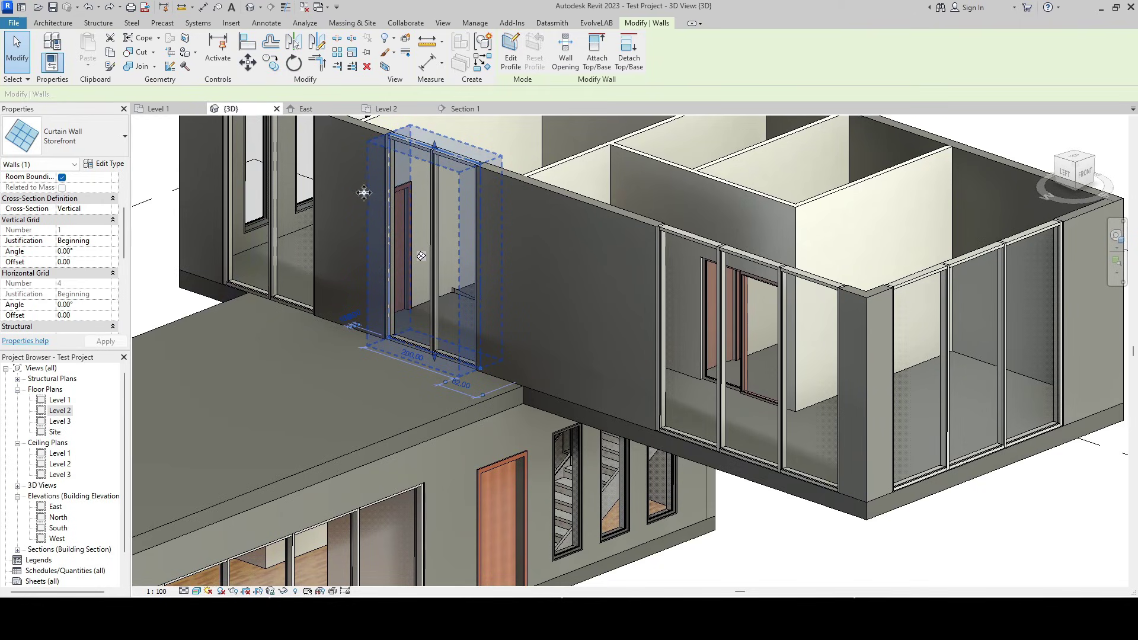
pyautogui.click(392, 231)
pyautogui.press('s')
pyautogui.press('a')
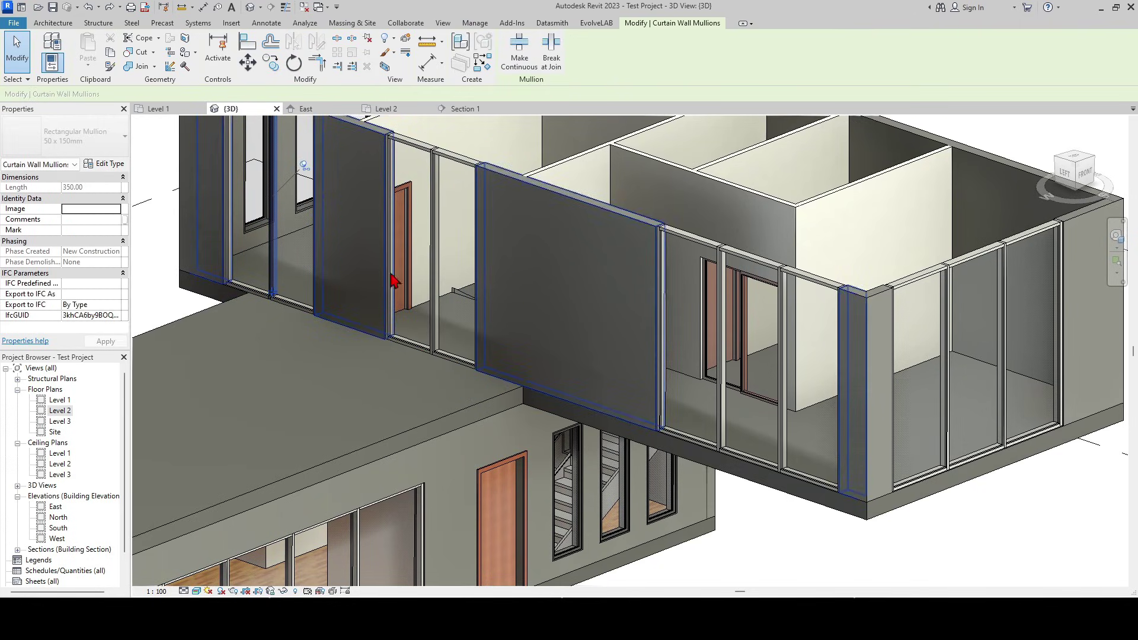
pyautogui.click(448, 282)
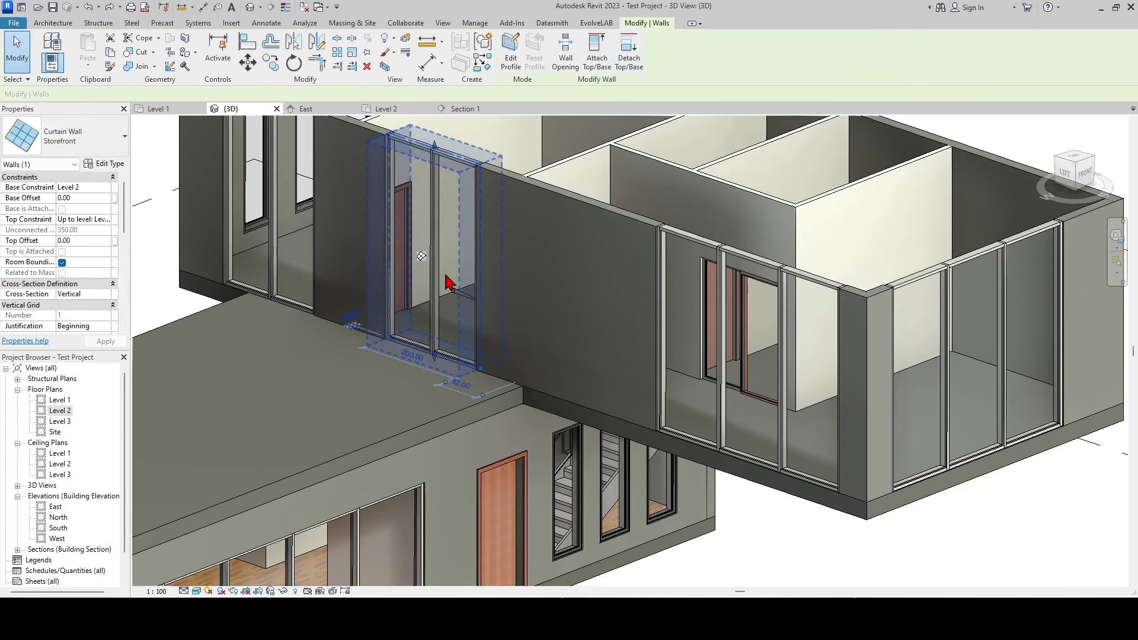
pyautogui.keyDown('ctrl'); pyautogui.click(694, 407); pyautogui.keyUp('ctrl')
pyautogui.keyDown('ctrl'); pyautogui.click(301, 282); pyautogui.keyUp('ctrl')
pyautogui.write('-1')
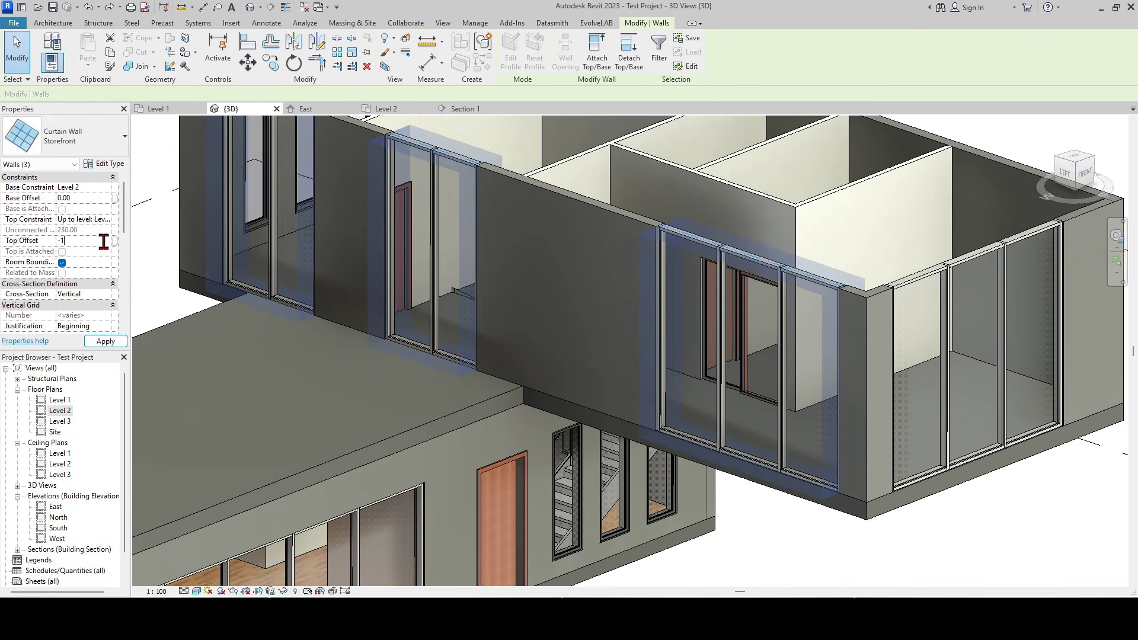
pyautogui.write('00')
# - Apply a -100 top offset to the three storefront walls, then check the ground-floor storefront
pyautogui.press('Return')
pyautogui.click(860, 501)
pyautogui.moveTo(860, 501)
pyautogui.mouseDown(button='middle')
pyautogui.moveTo(792, 551)
pyautogui.moveTo(770, 498)
pyautogui.mouseUp(button='middle')
pyautogui.click(510, 493)
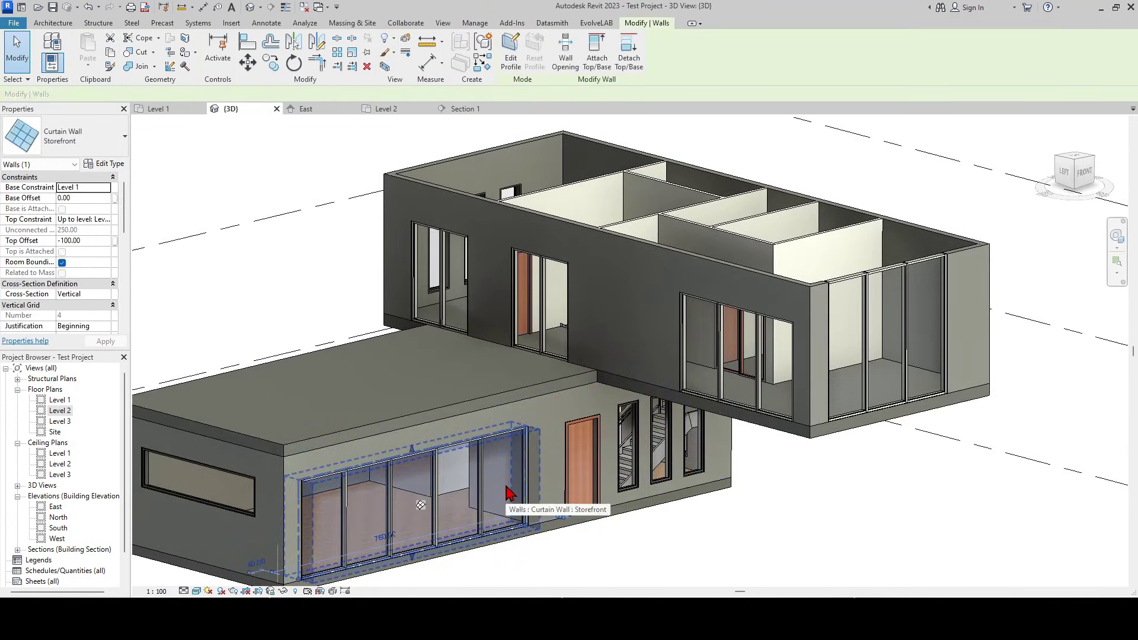
pyautogui.press('Escape')
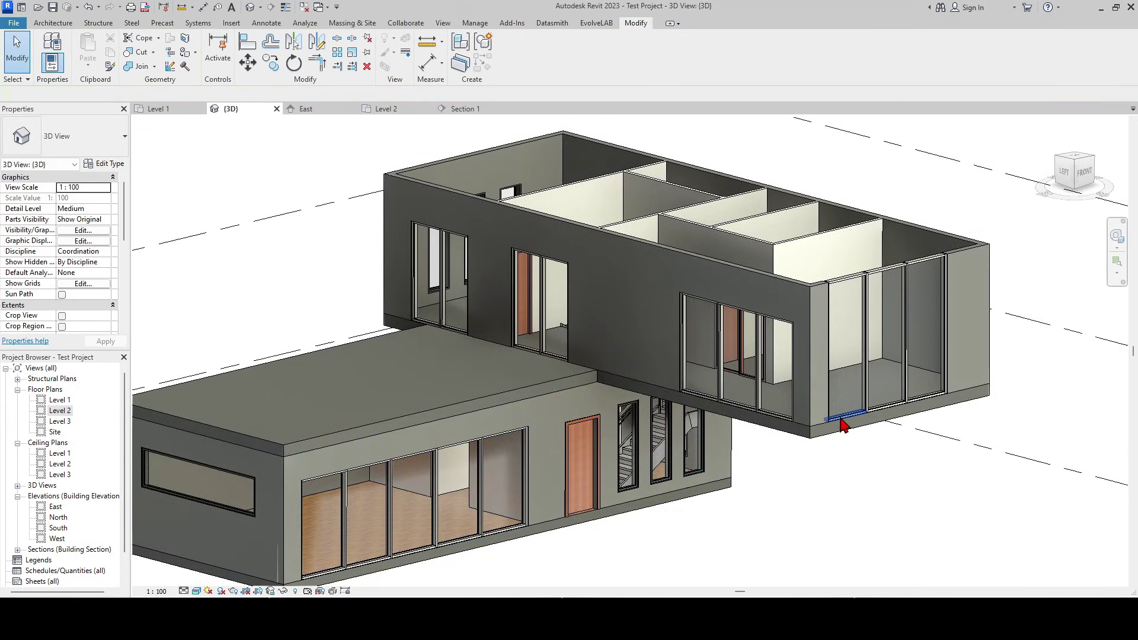
# - Match the corner storefront's type to the neighbouring storefront with MA
pyautogui.press('m')
pyautogui.press('a')
pyautogui.click(779, 391)
pyautogui.click(840, 405)
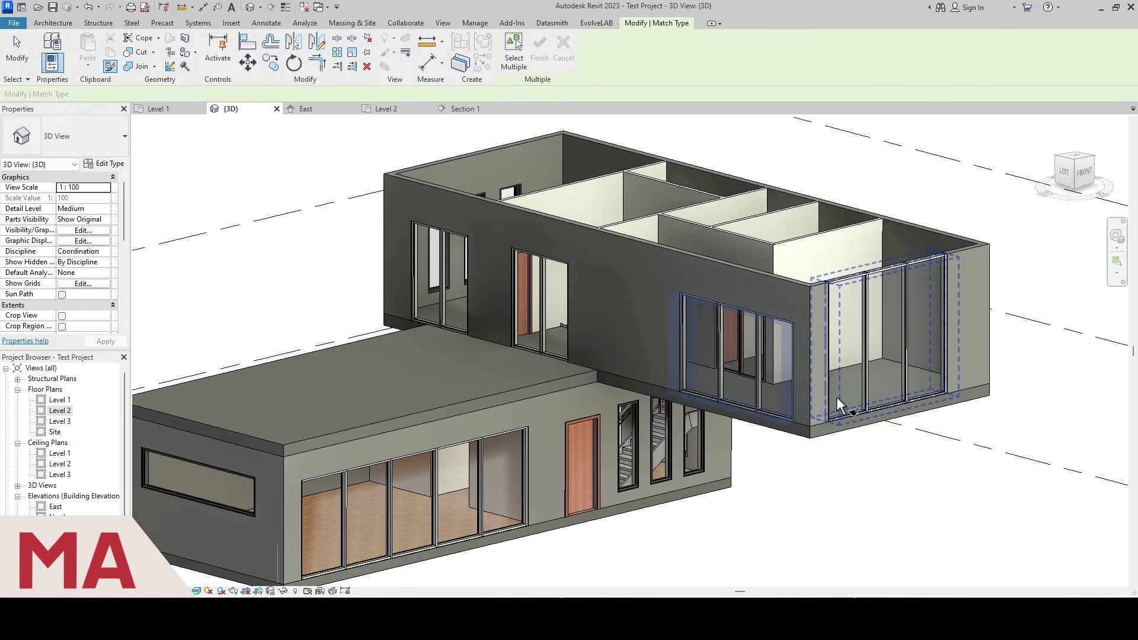
pyautogui.press('Escape')
pyautogui.press('Escape')
pyautogui.scroll(-3, 837, 498)
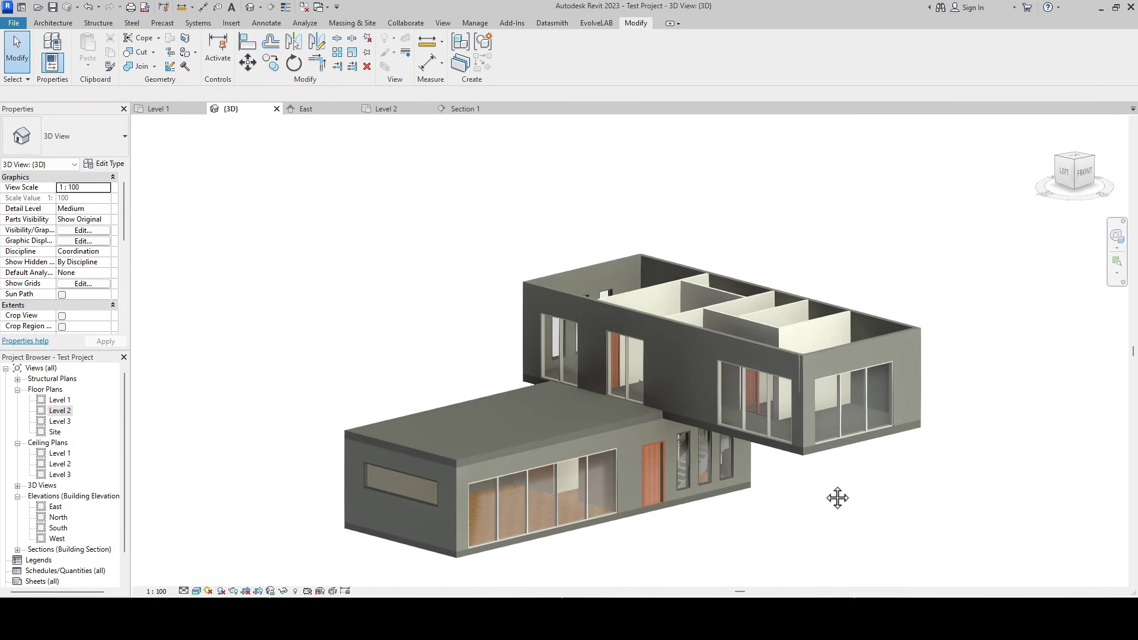
pyautogui.scroll(3, 837, 498)
pyautogui.scroll(2, 801, 463)
pyautogui.scroll(3, 783, 444)
pyautogui.scroll(2, 769, 418)
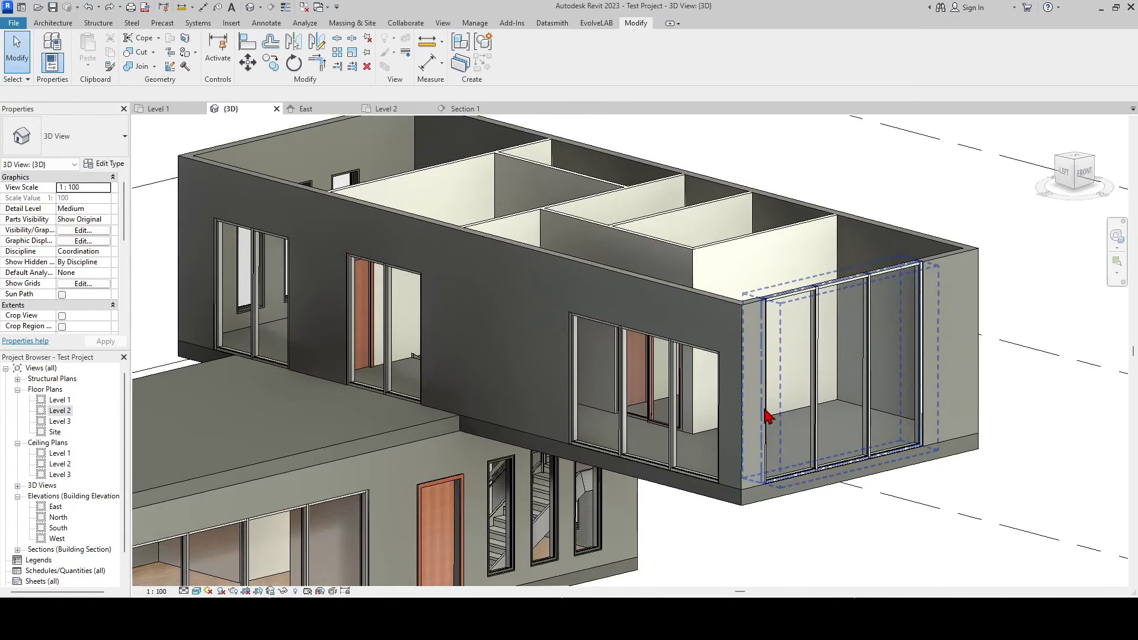
# - Align the corner storefront's top with the neighbouring opening's head
pyautogui.press('a')
pyautogui.press('l')
pyautogui.scroll(3, 719, 363)
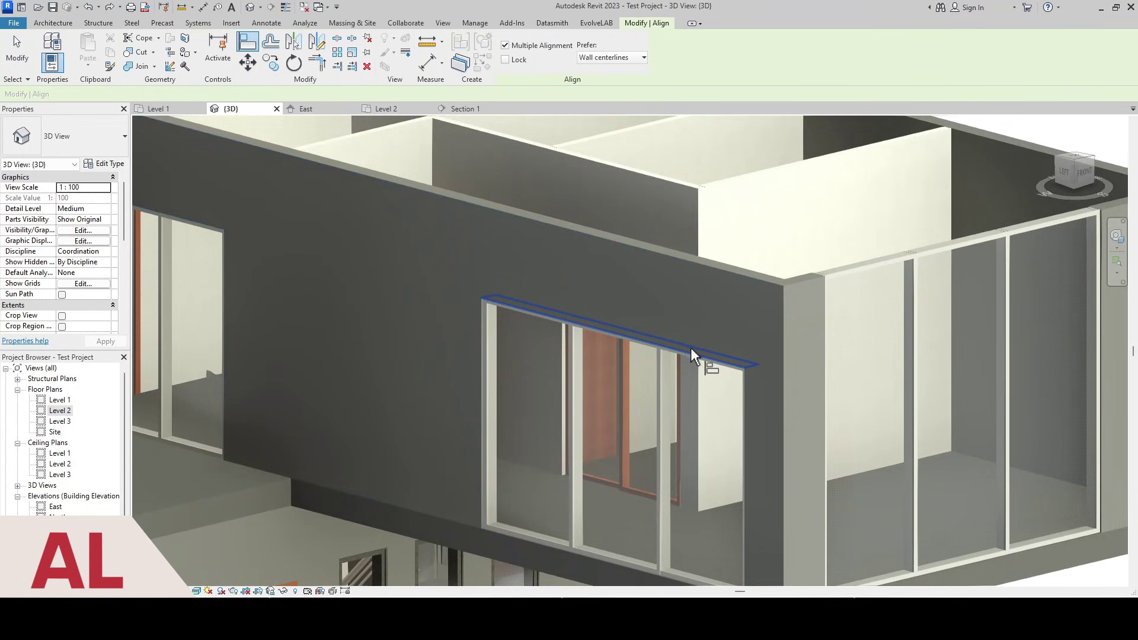
pyautogui.click(691, 348)
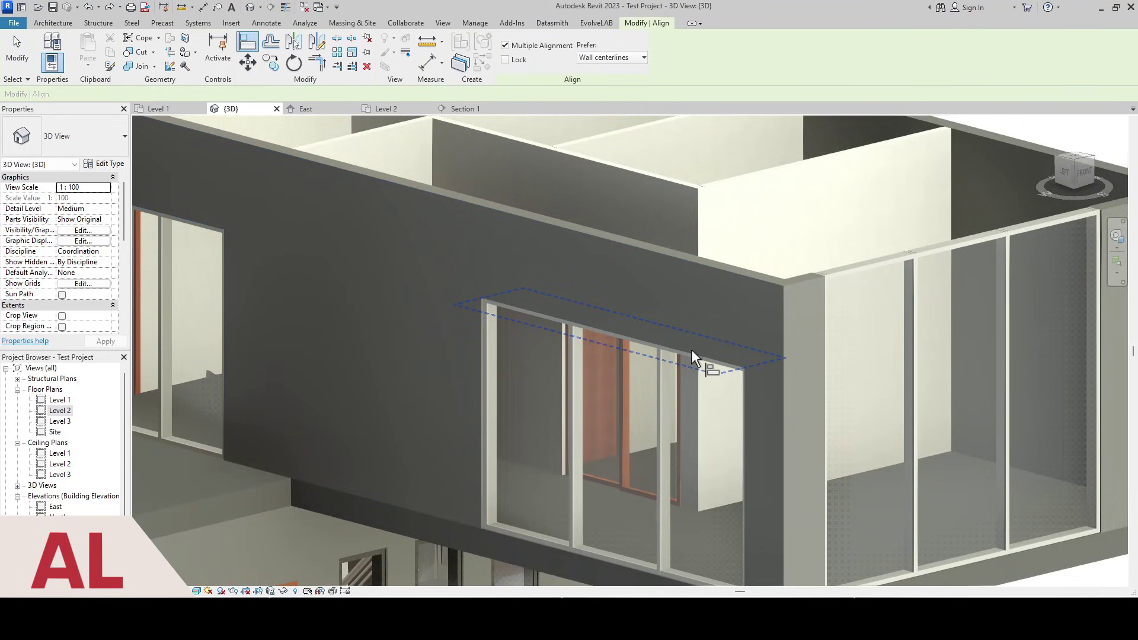
pyautogui.click(691, 349)
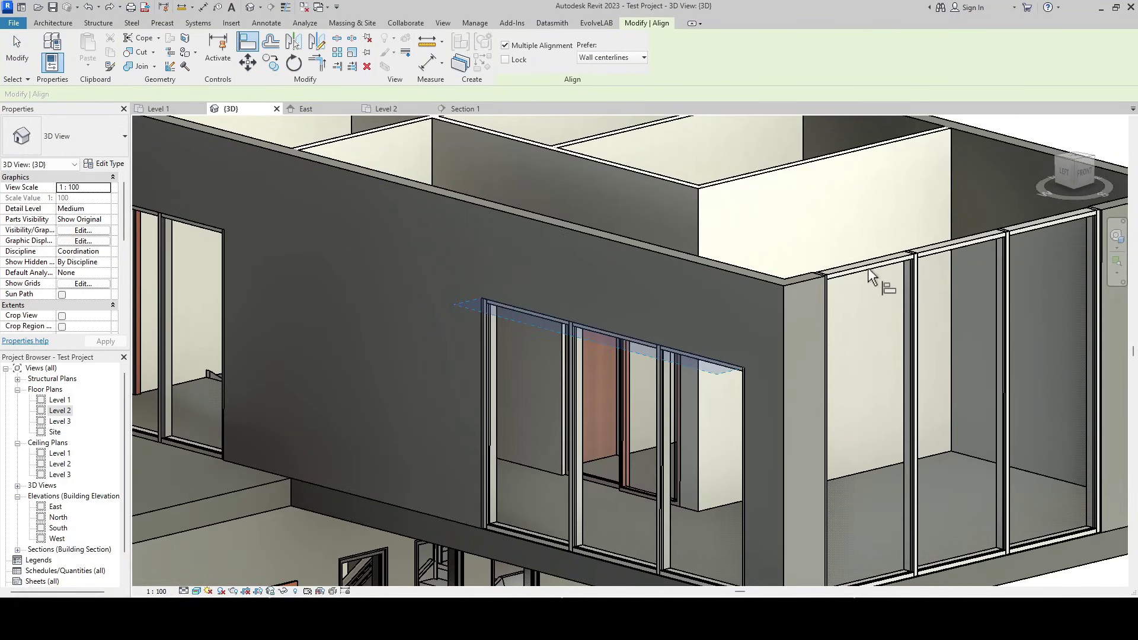
pyautogui.click(868, 268)
pyautogui.scroll(-4, 868, 273)
pyautogui.press('Escape')
pyautogui.scroll(-3, 757, 374)
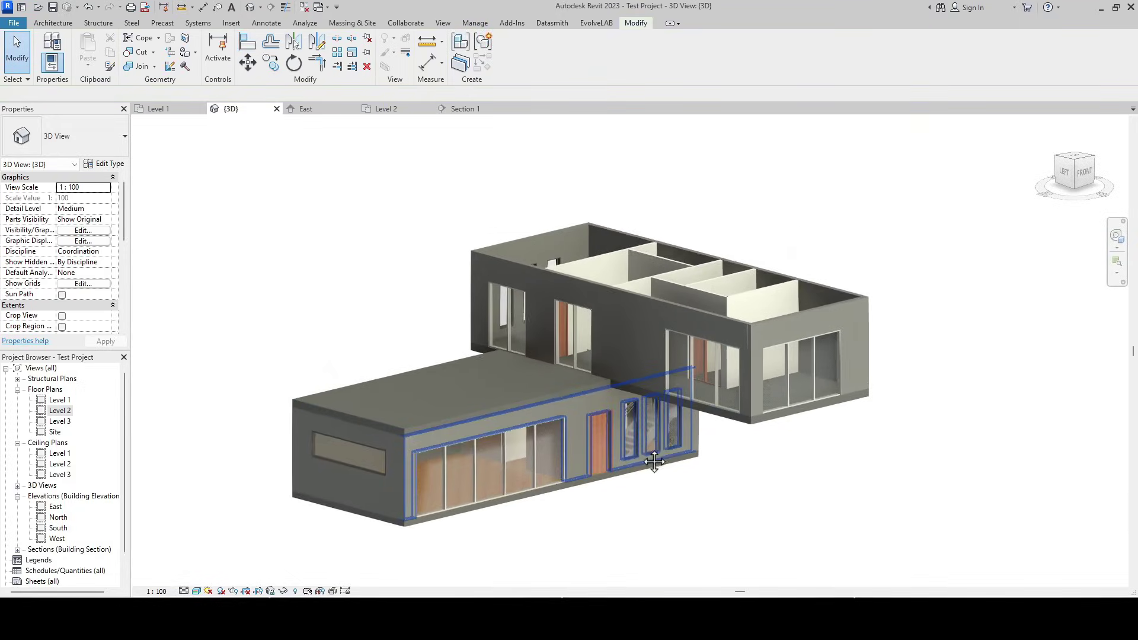
pyautogui.scroll(-2, 654, 463)
pyautogui.moveTo(1082, 173)
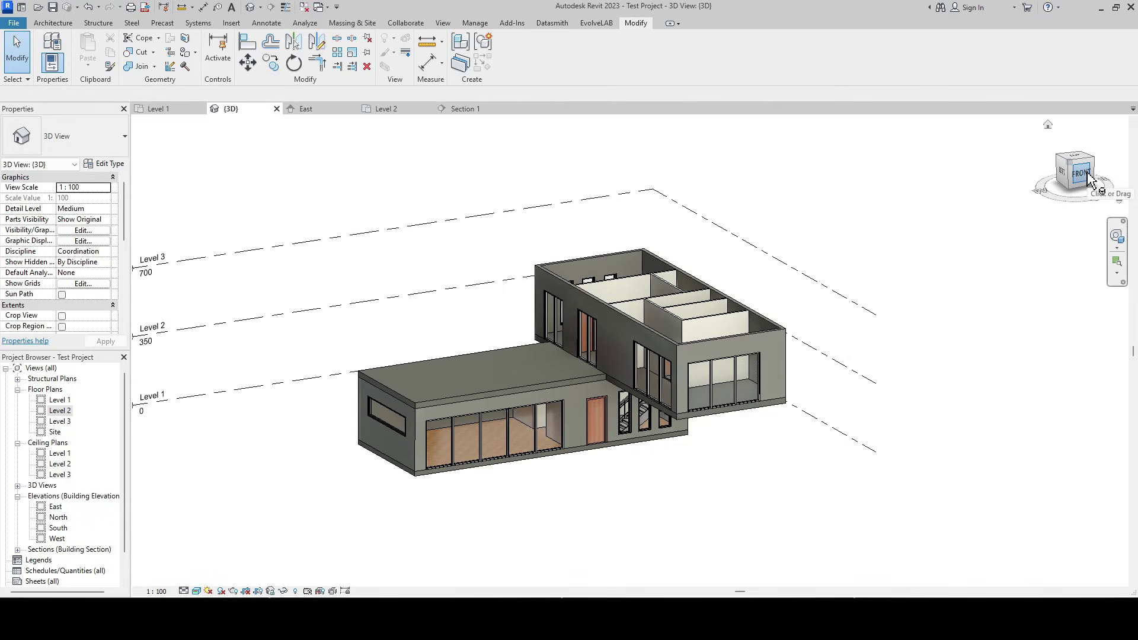
# - Show the villa from the FRONT ViewCube face
pyautogui.click(1081, 173)
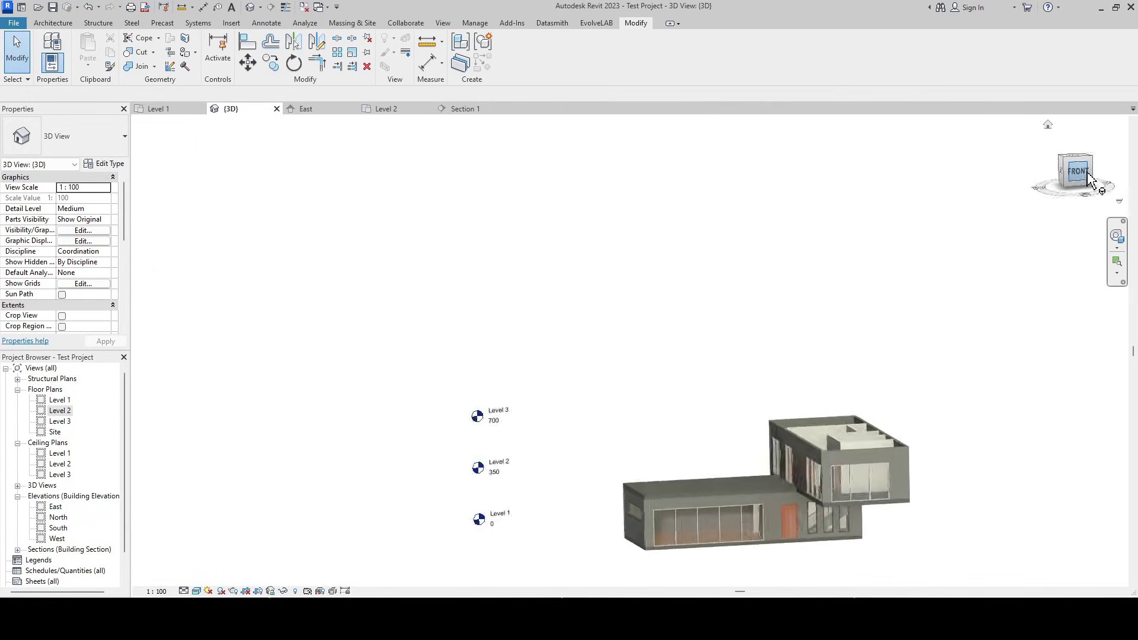